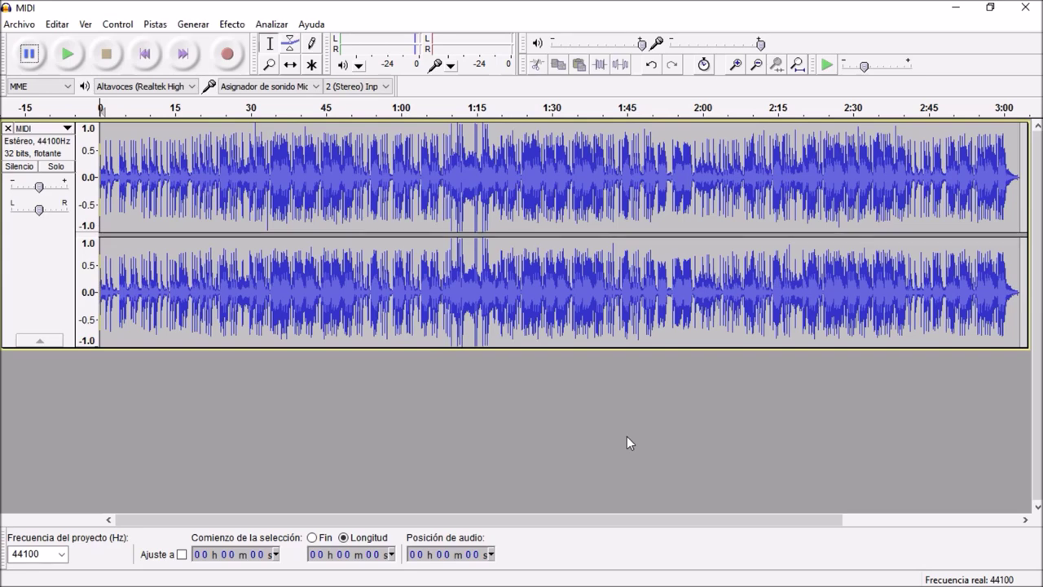
Step: Switch to the browser to view the YouTube channel's videos, and return to the MIDI project in Audacity
key("alt+Tab")
key("alt+Tab")
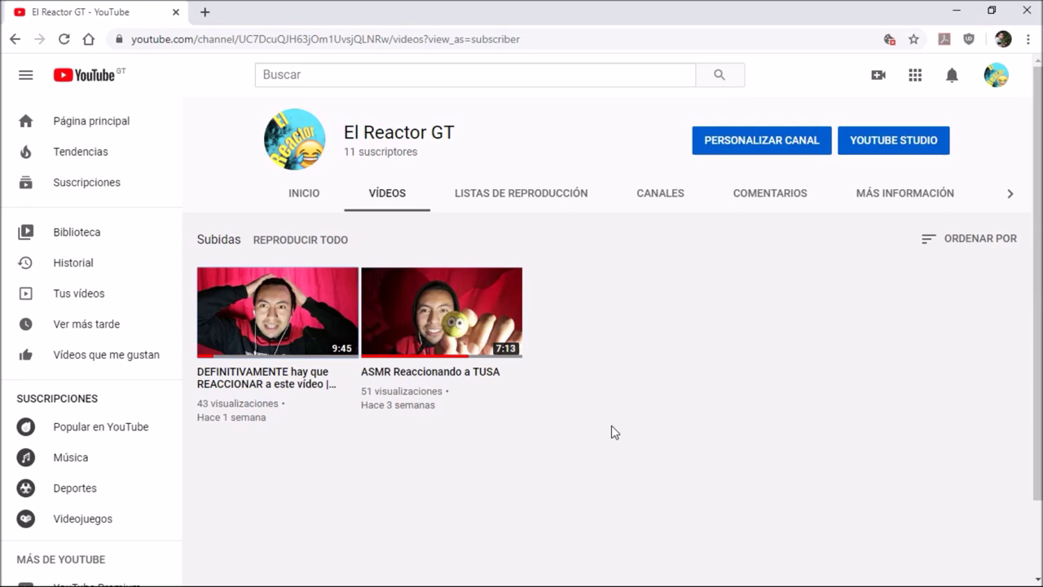
key("alt+Tab")
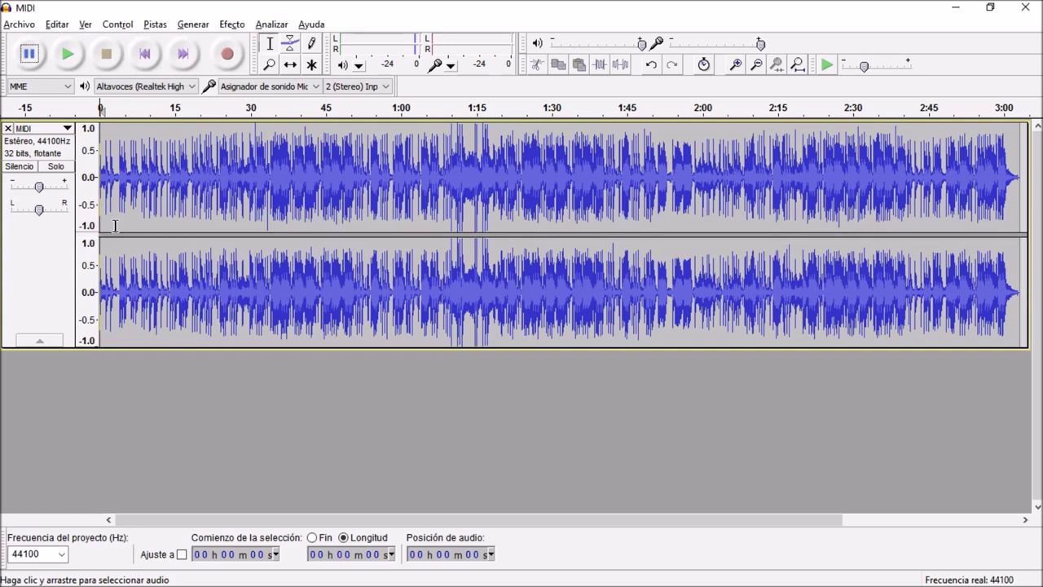
Step: Audition the MIDI track from just before the note that starts at about 4 seconds
scroll(115, 226, "up", 3)
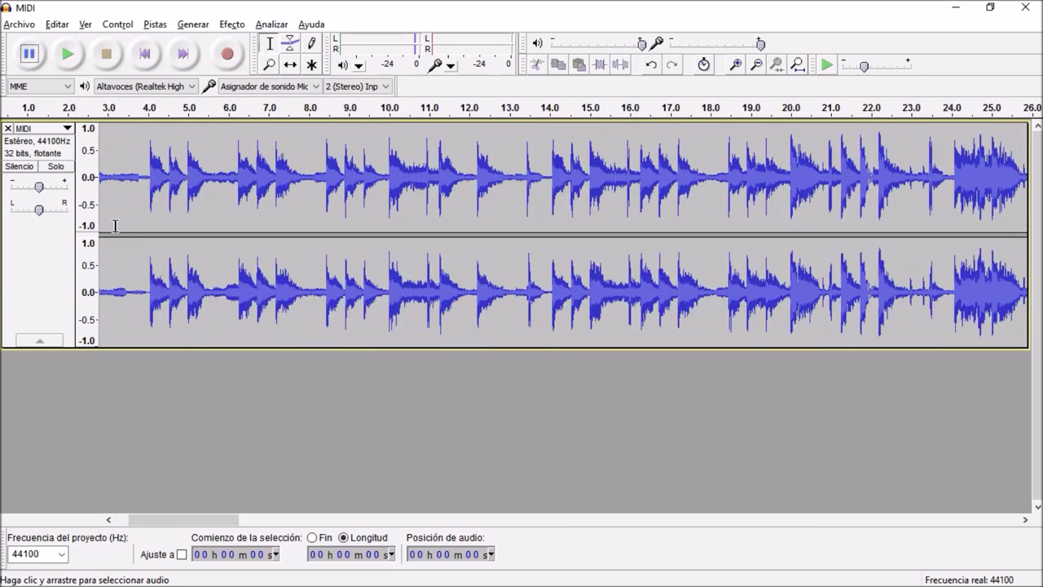
scroll(115, 226, "up", 2)
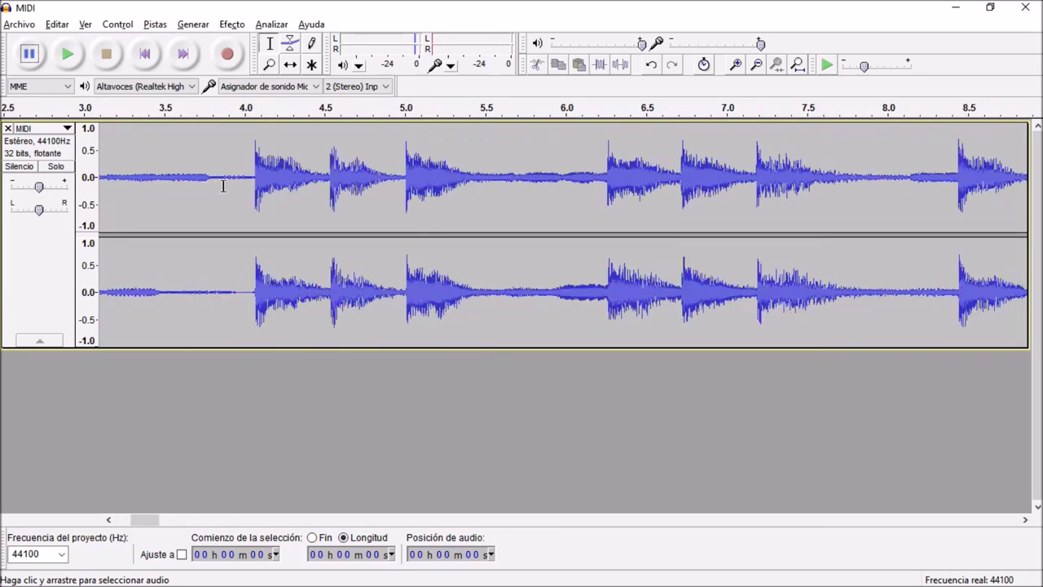
left_click(250, 189)
key("space")
key("space")
key("space")
key("space")
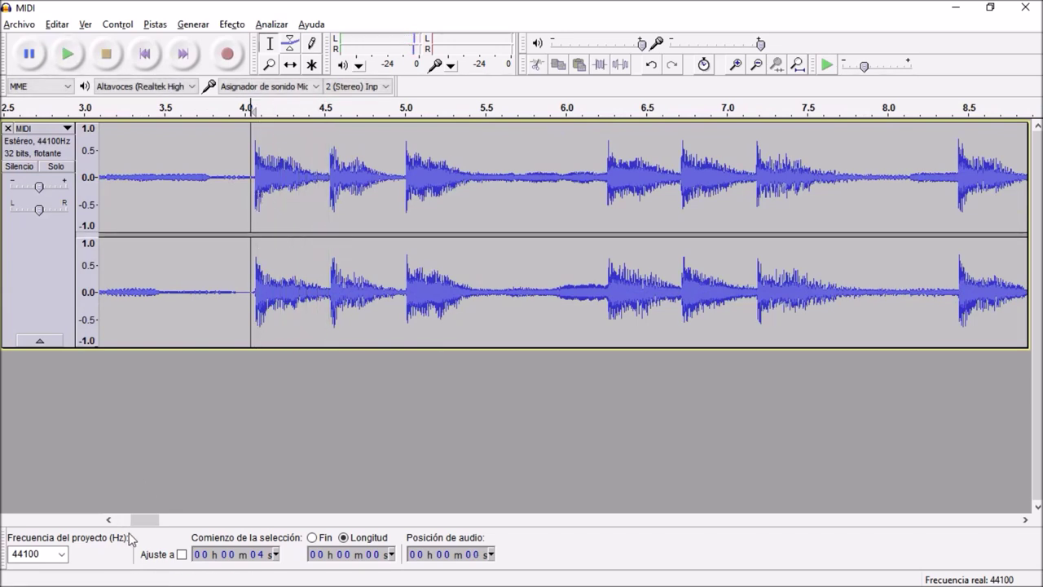
Step: Return to the start of the MIDI track and audition its opening
left_click_drag(145, 521, 131, 522)
left_click(145, 54)
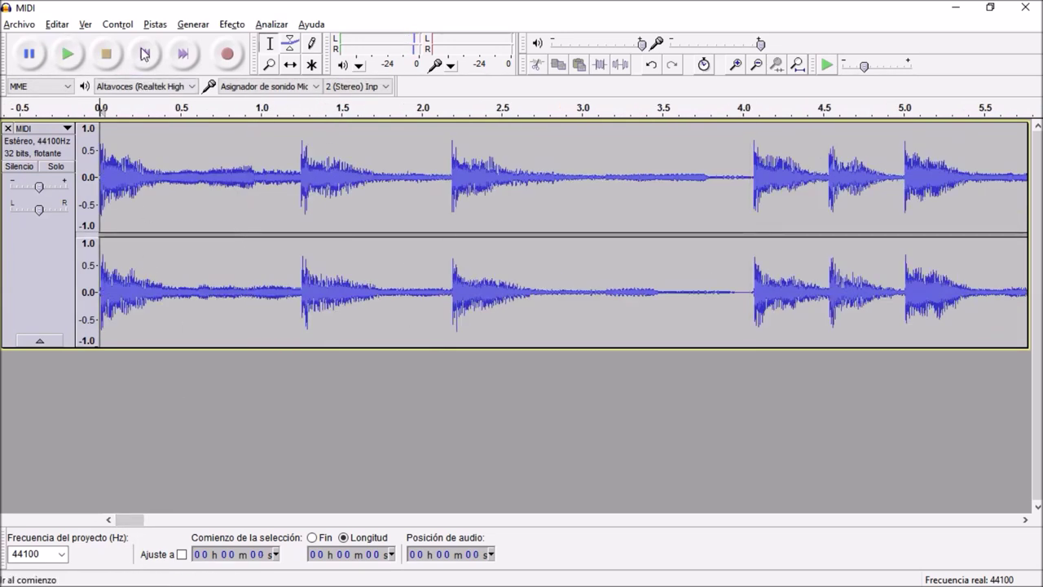
key("space")
key("space")
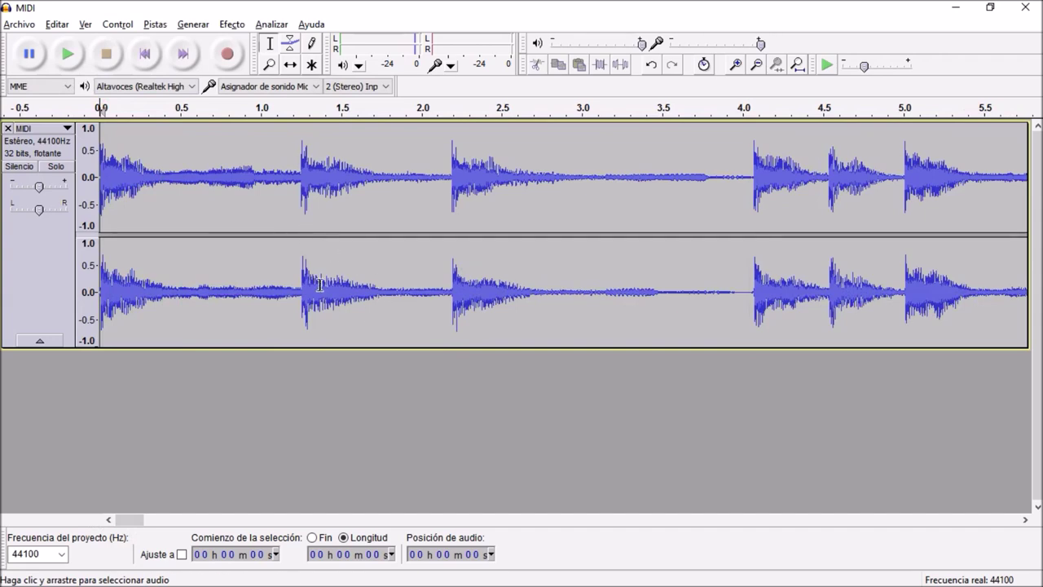
Step: Place the cursor at about 8 seconds on the MIDI track and audition the music from that point
scroll(320, 285, "down", 3)
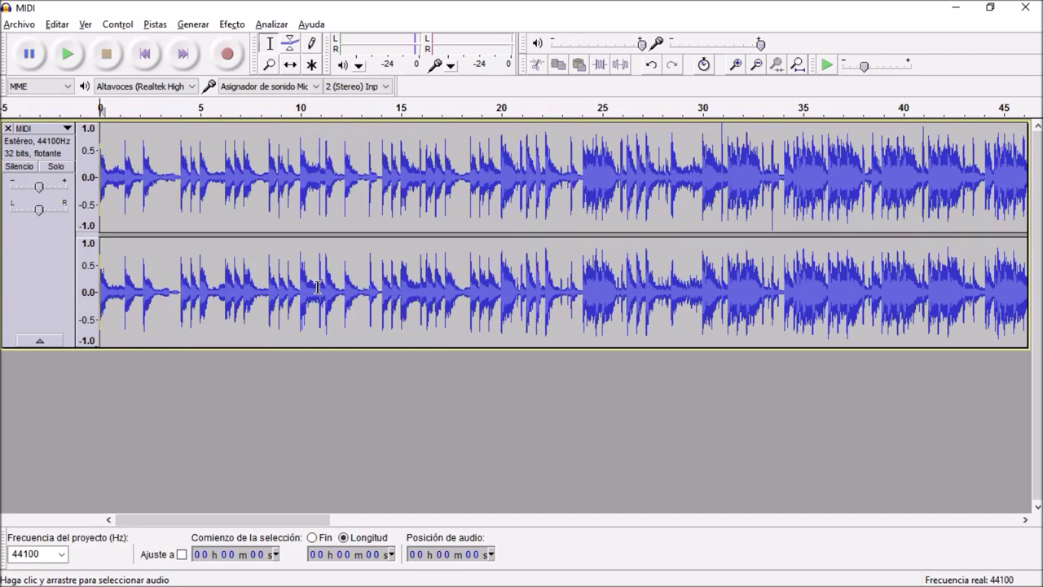
scroll(318, 287, "down", 2)
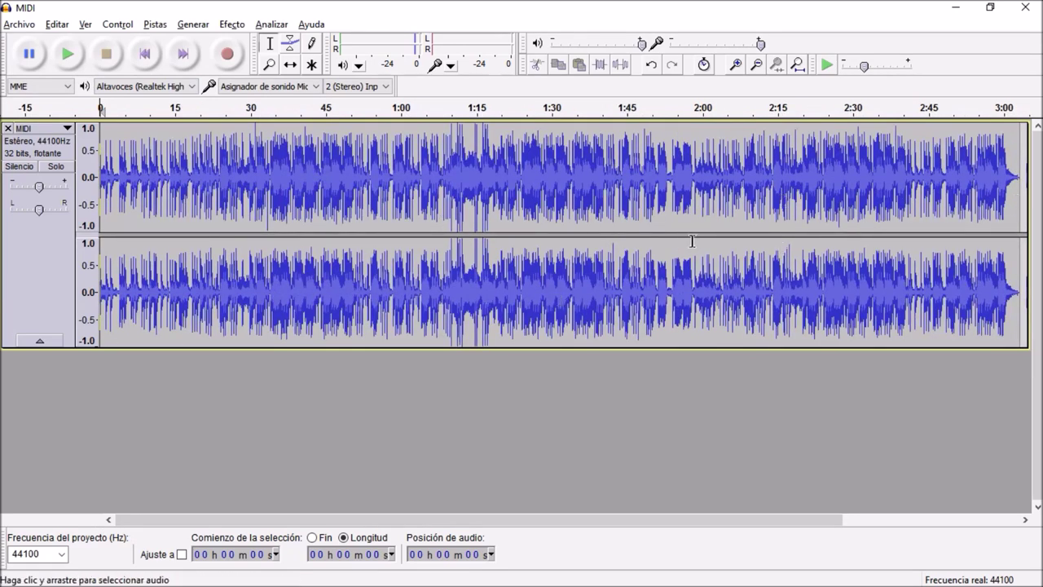
left_click_drag(606, 519, 361, 522)
key("ctrl+1")
key("ctrl+1")
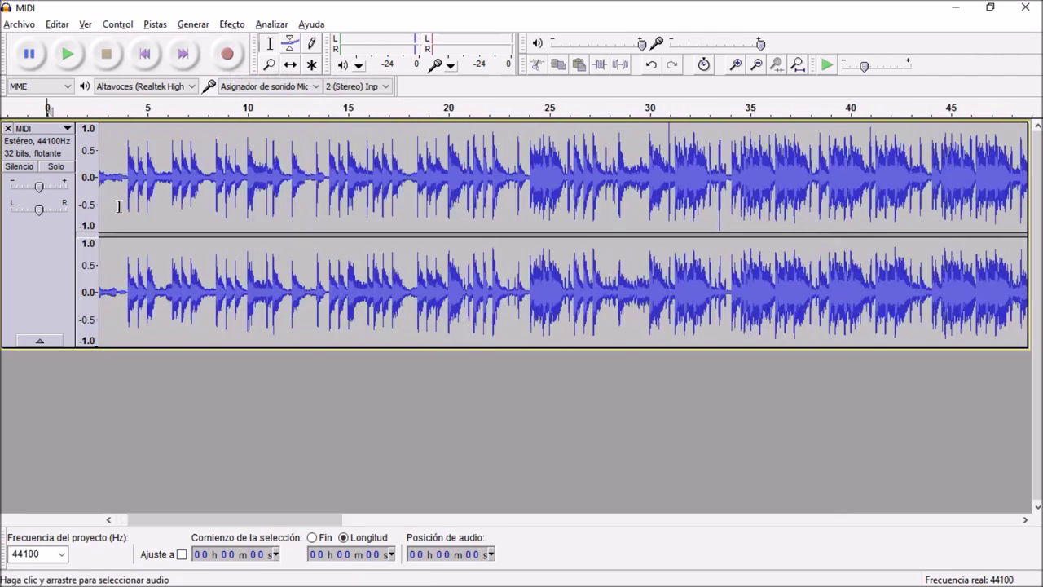
left_click(208, 192)
key("space")
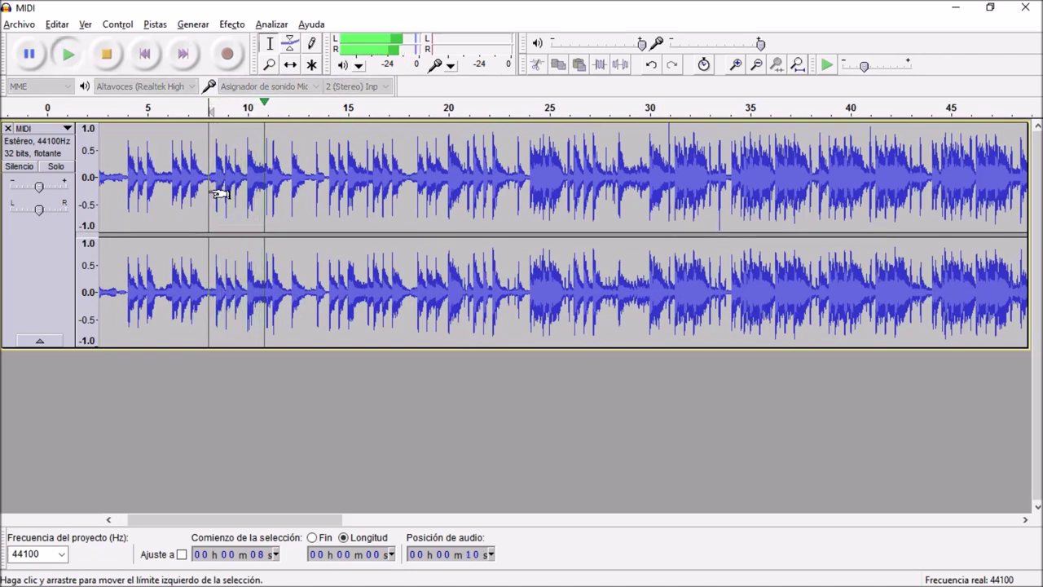
key("space")
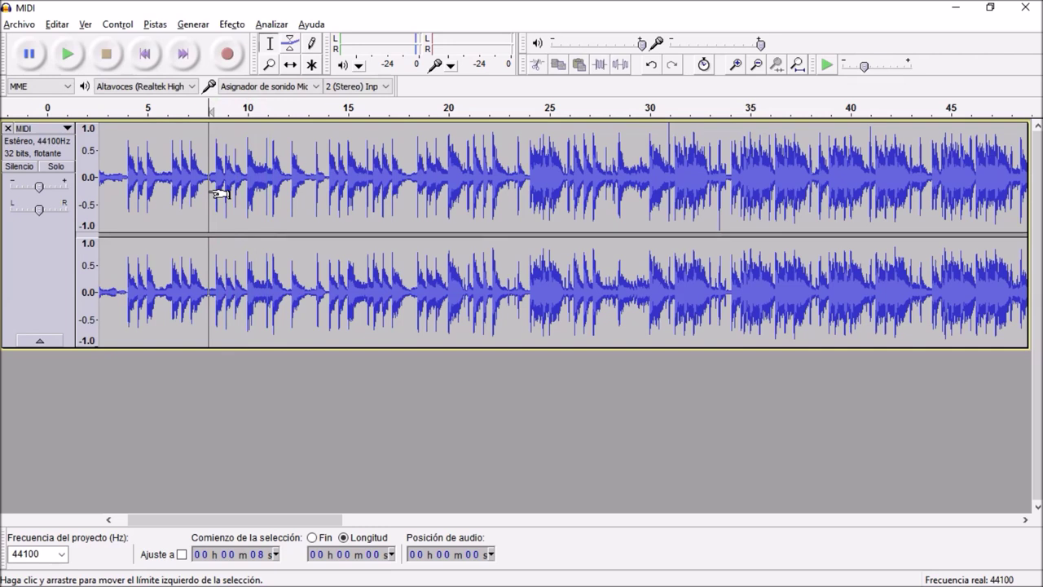
Step: Record a trial take over the MIDI track from the 8-second mark, and delete the resulting track
key("r")
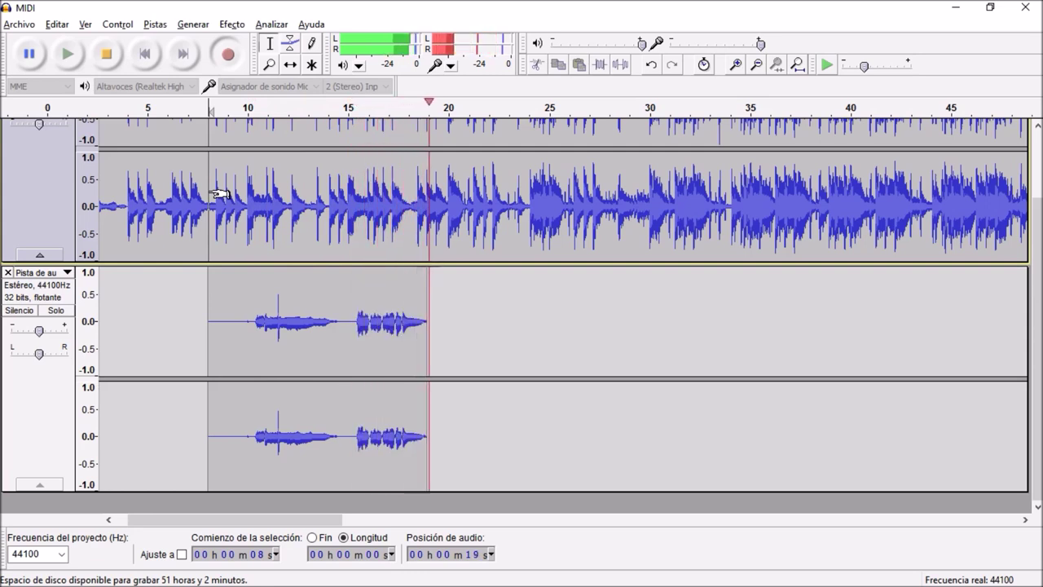
key("space")
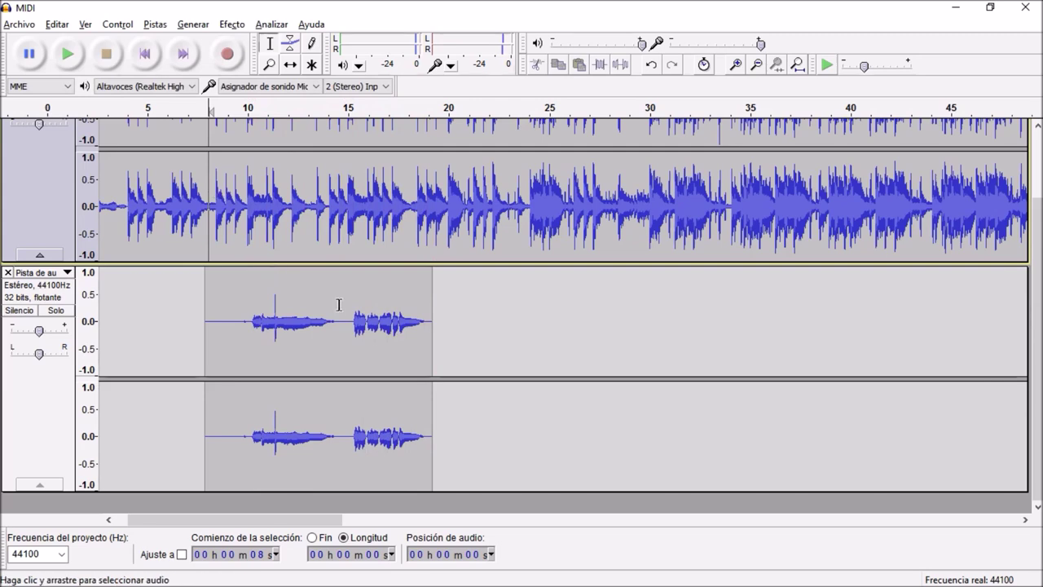
left_click(8, 272)
Step: Record a take of about 11 seconds on a new track from the 8-second mark of the MIDI backing
key("r")
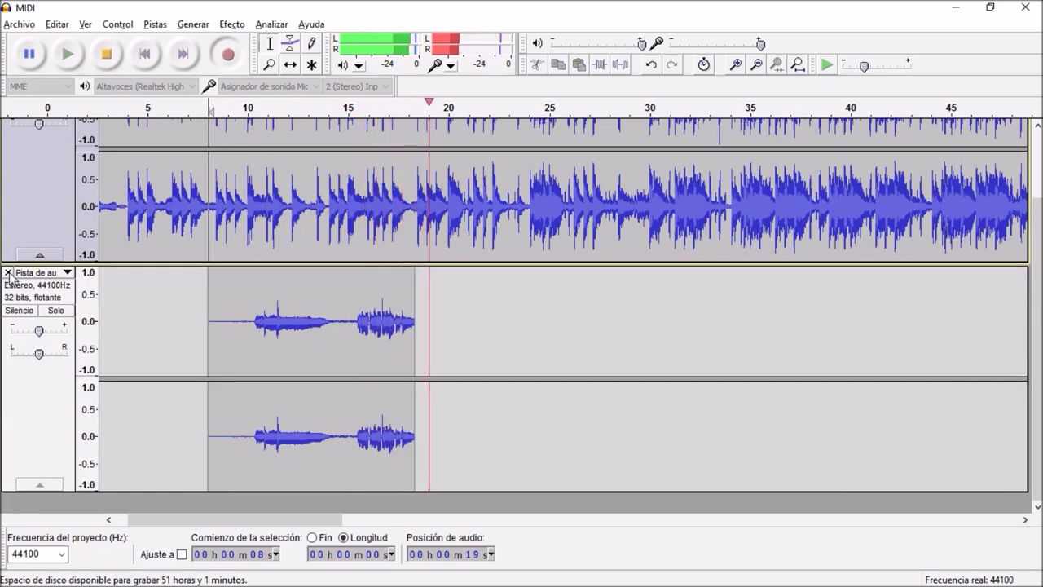
key("space")
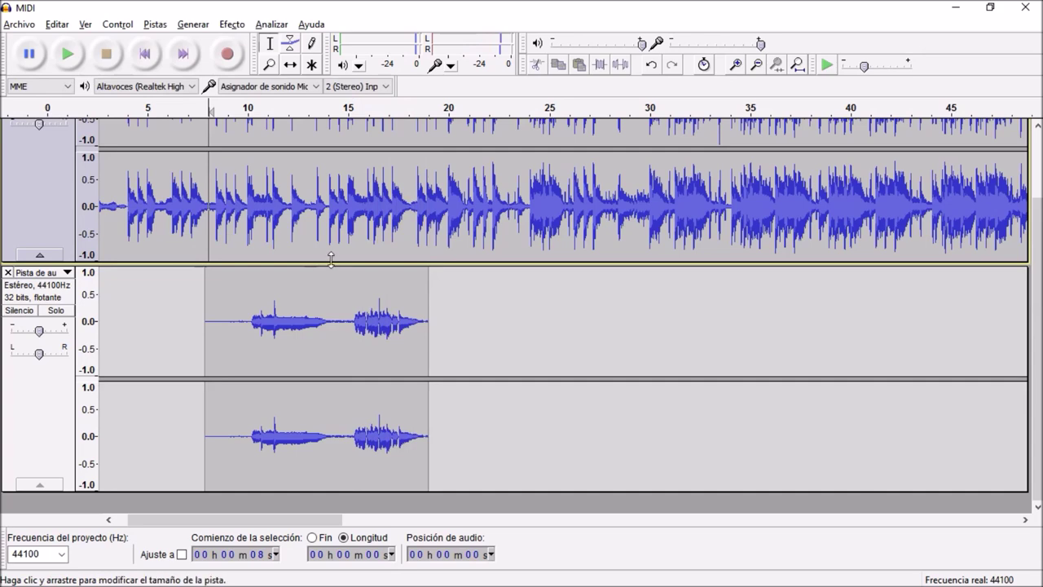
Step: Select the silent stretch of about 2 seconds before the recorded take's first sound and capture it as the Noise Reduction profile
left_click(250, 332)
scroll(263, 331, "up", 3)
scroll(263, 331, "down", 3)
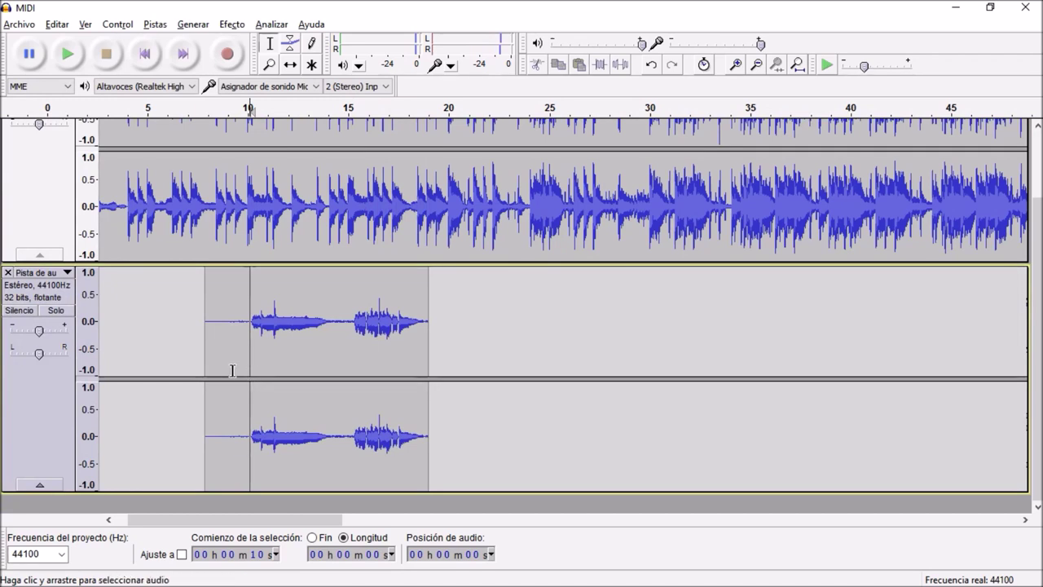
scroll(232, 371, "up", 2, "ctrl")
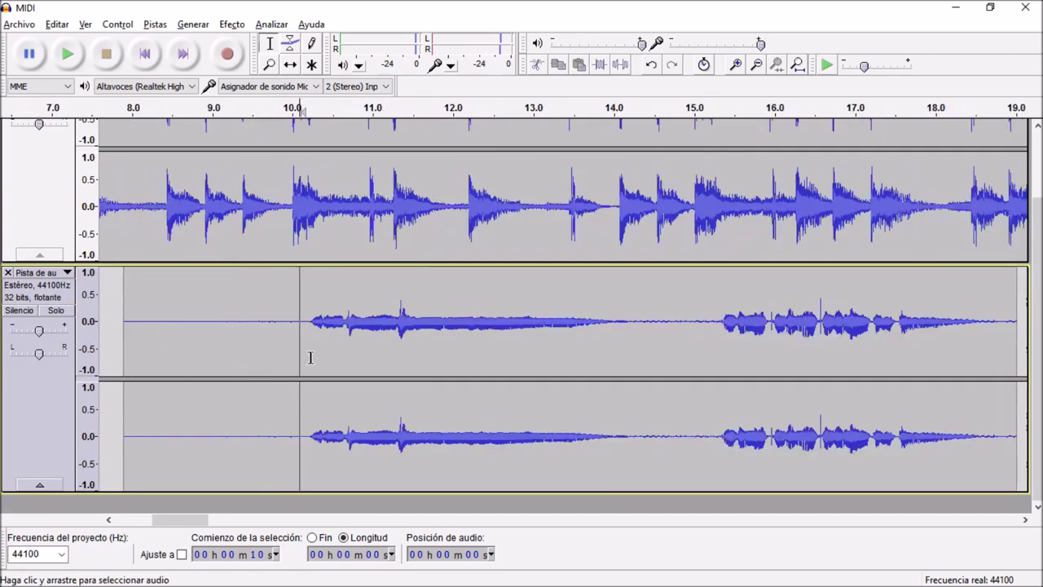
left_click(310, 332)
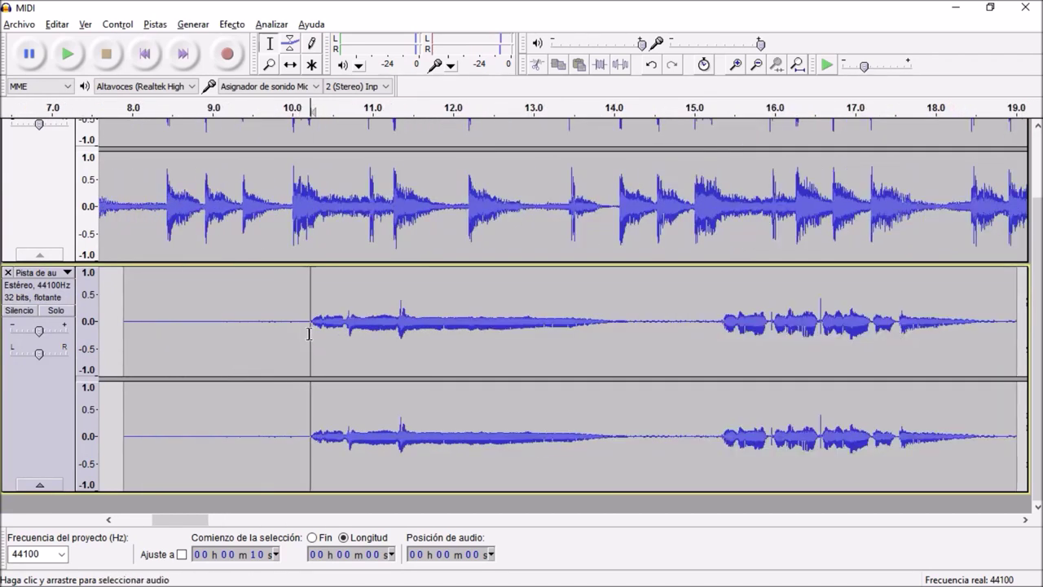
left_click_drag(307, 334, 122, 336)
left_click(231, 23)
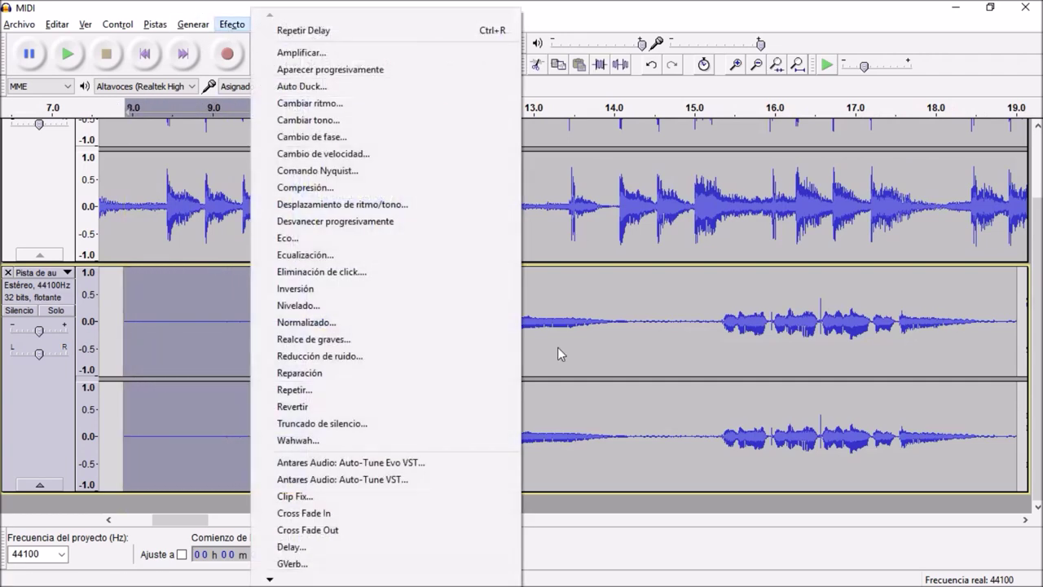
left_click(449, 356)
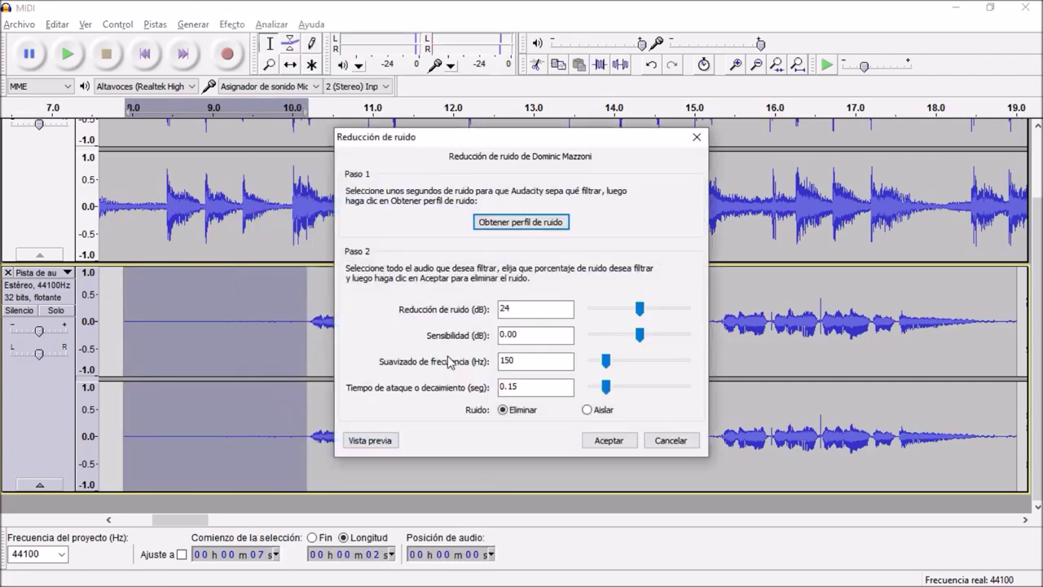
left_click(540, 223)
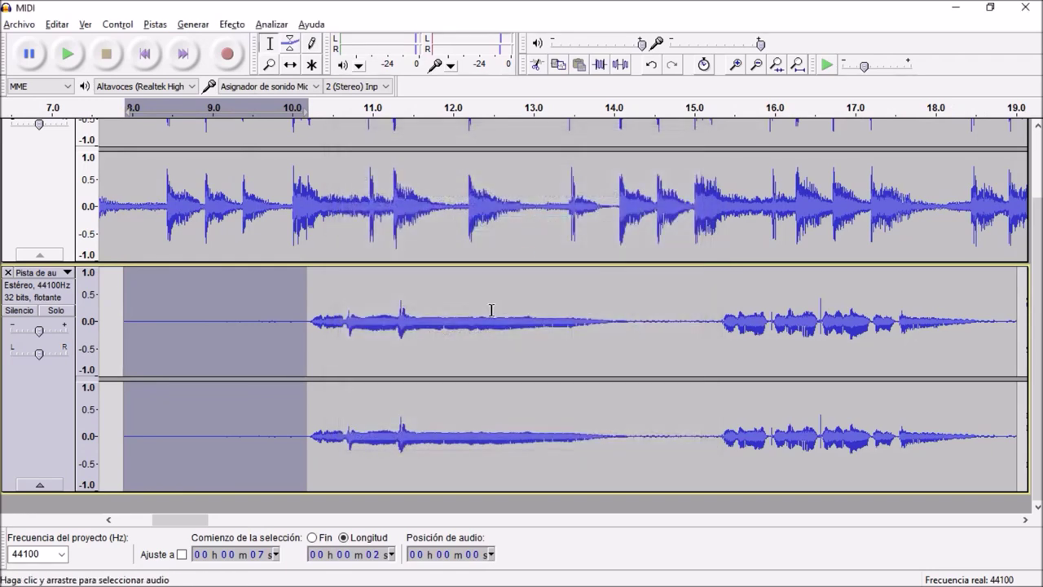
Step: Apply Noise Reduction to the entire recorded clip using the captured profile, with 24 dB of reduction
double_click(492, 310)
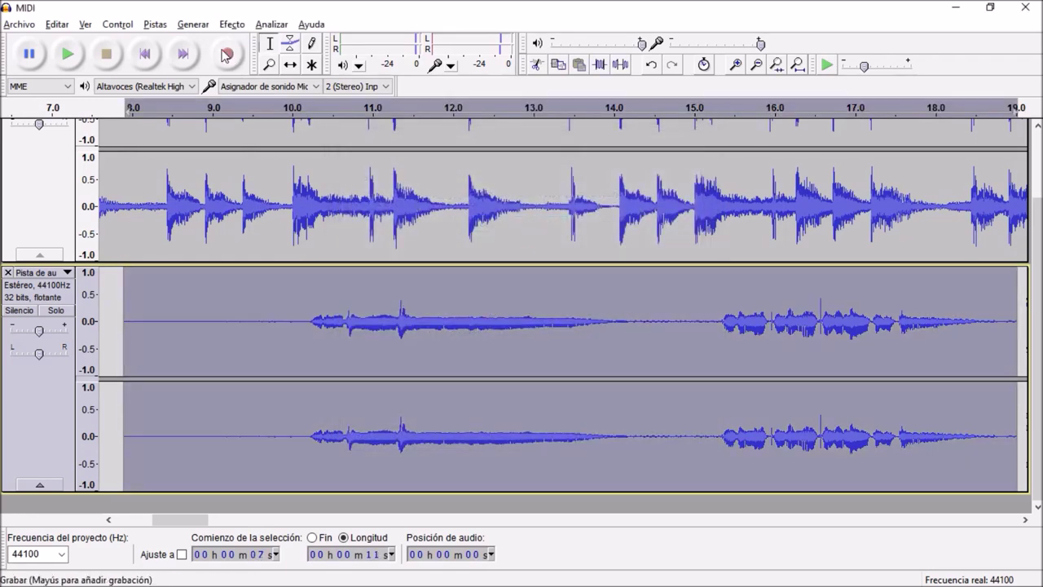
left_click(232, 24)
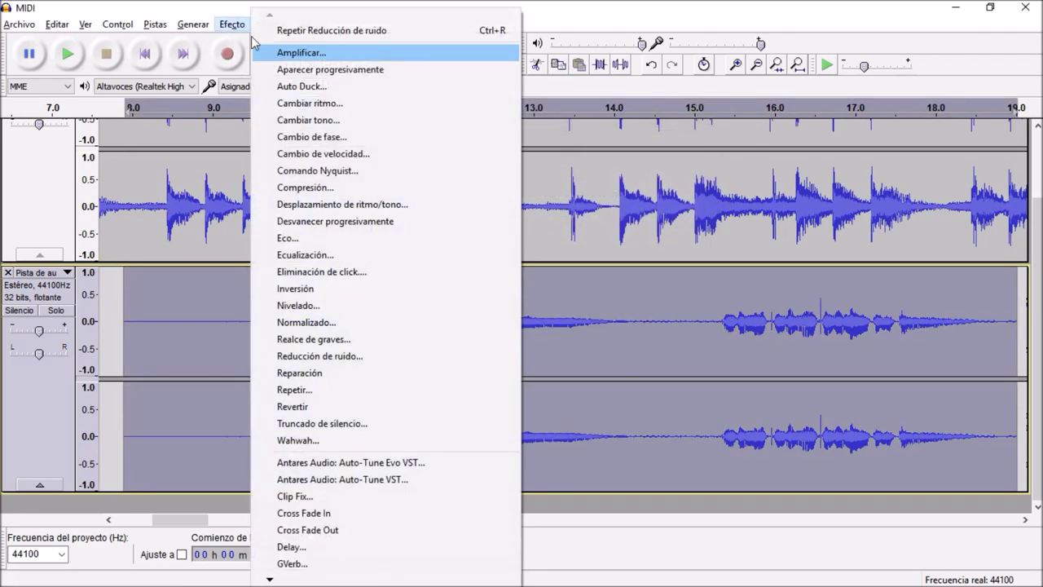
left_click(430, 356)
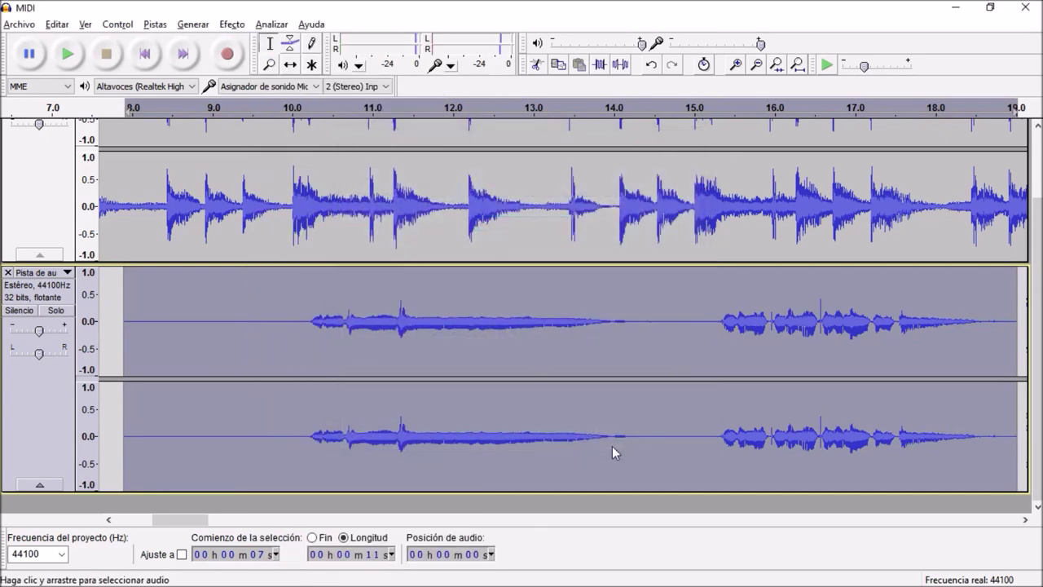
Step: Capture a new noise profile from about 2 seconds of silence at the beginning of the recorded clip
left_click_drag(307, 339, 122, 307)
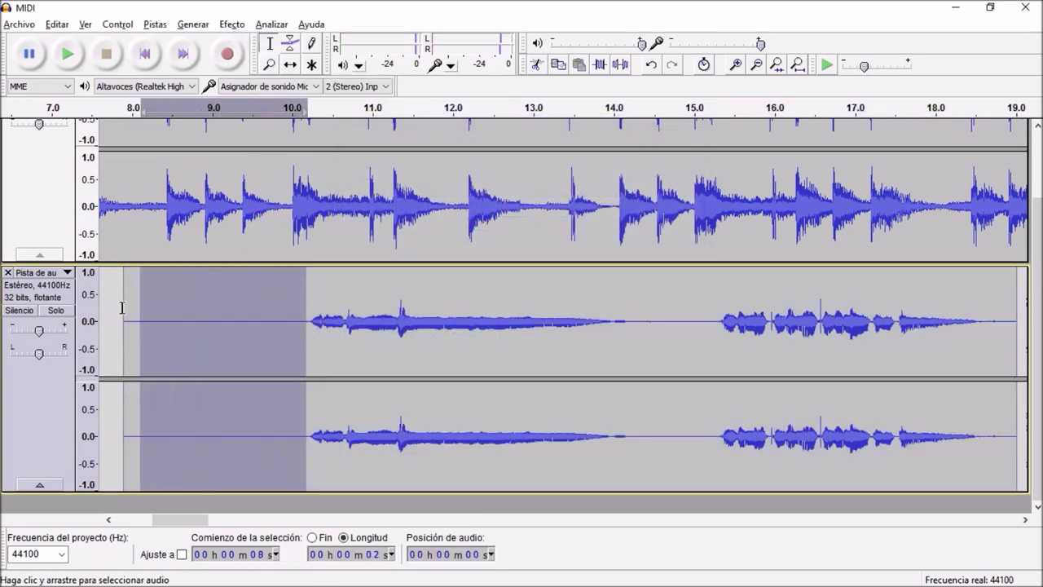
left_click(233, 24)
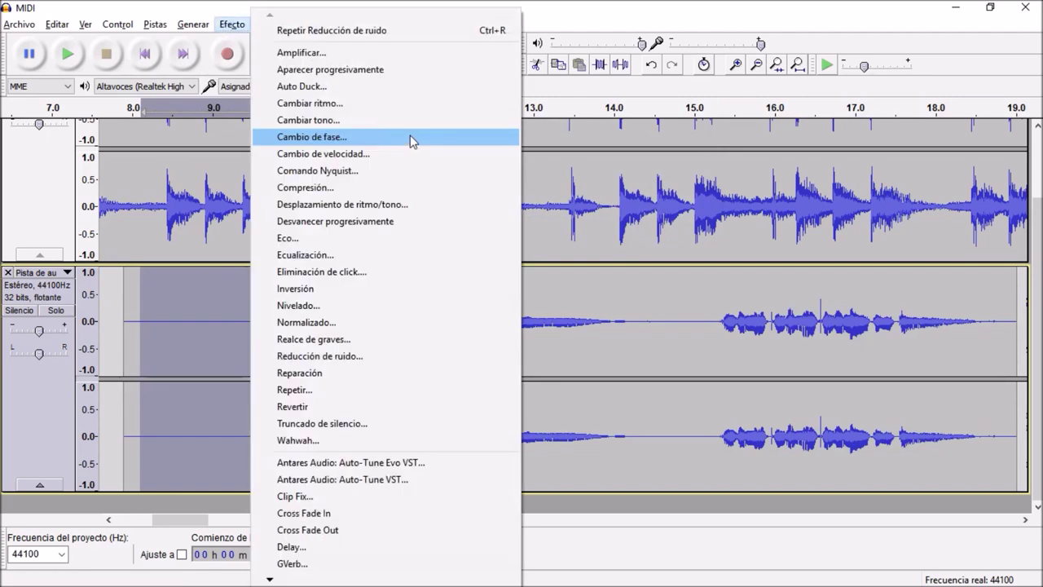
left_click(410, 356)
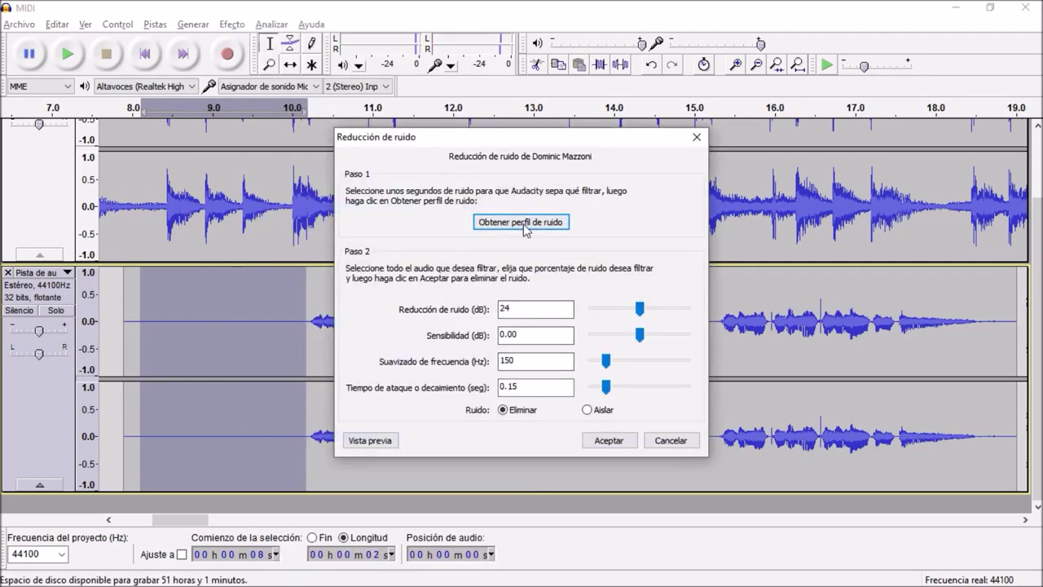
left_click(522, 221)
Step: Apply Noise Reduction a second time to the whole recorded clip with the new profile, at 24 dB
key("ctrl+a")
left_click(233, 23)
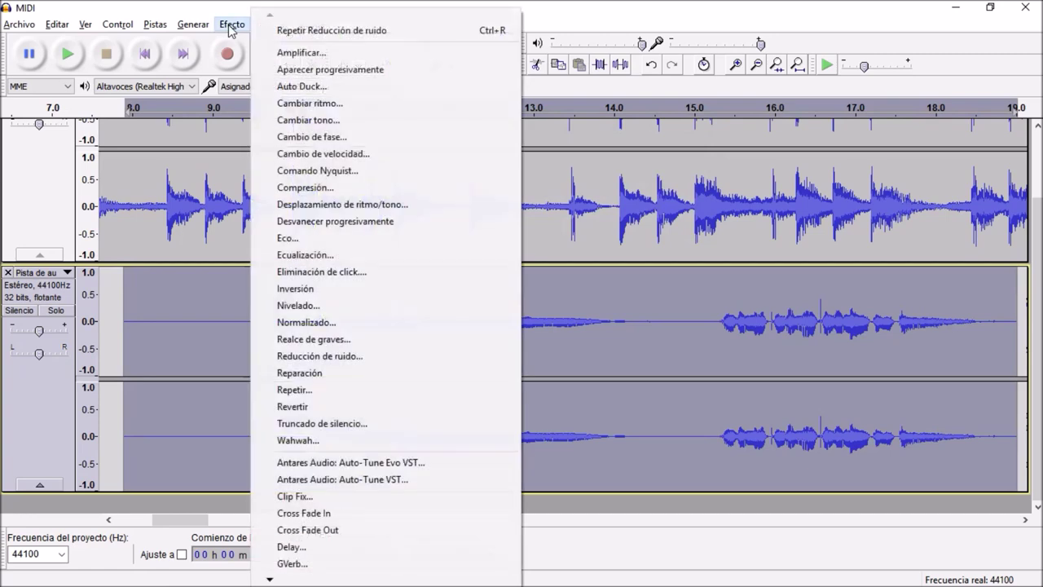
left_click(376, 356)
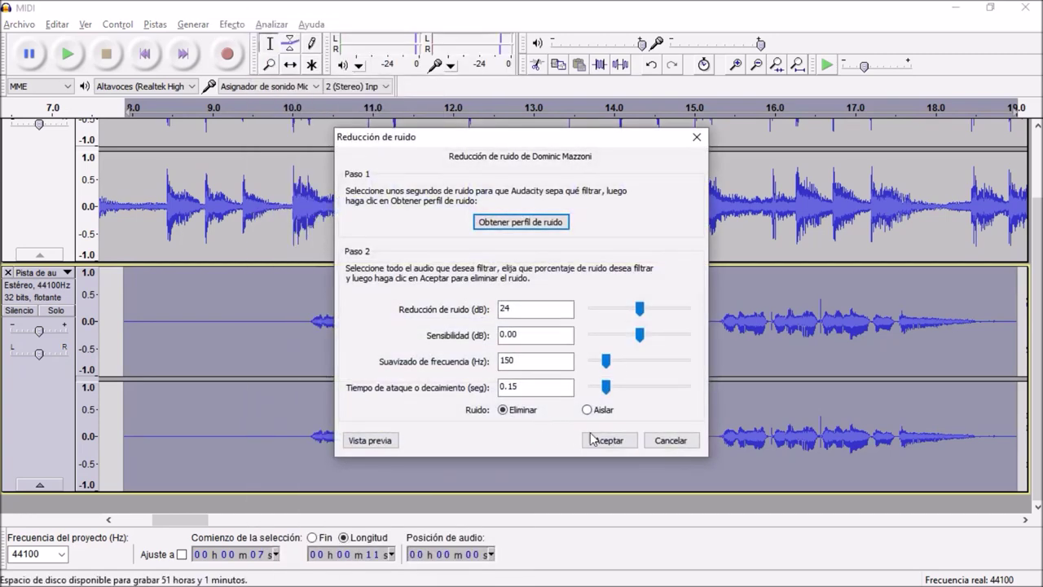
left_click(593, 441)
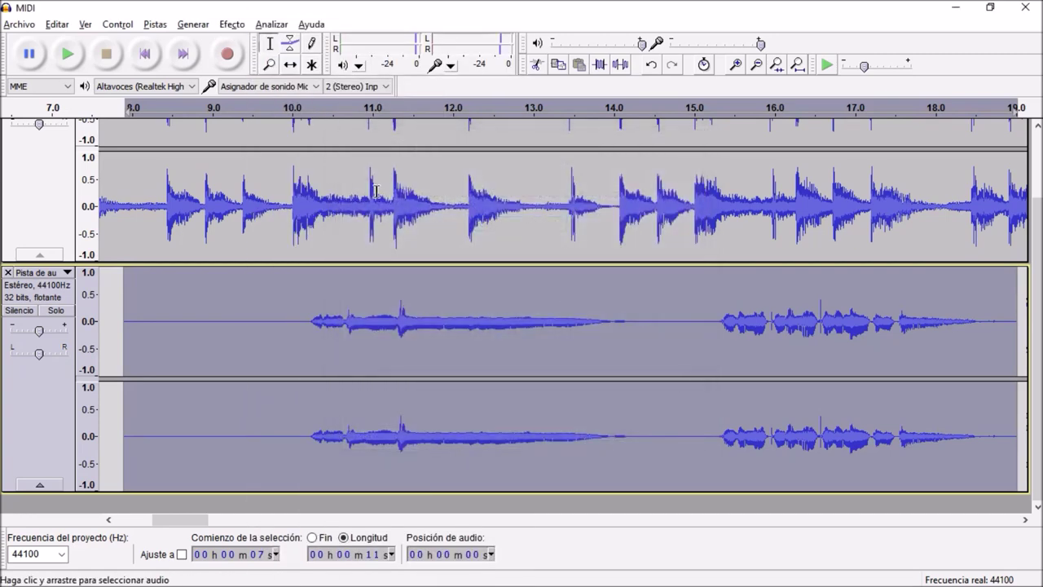
Step: Equalize the recorded clip with the Treble Boost curve
left_click(232, 23)
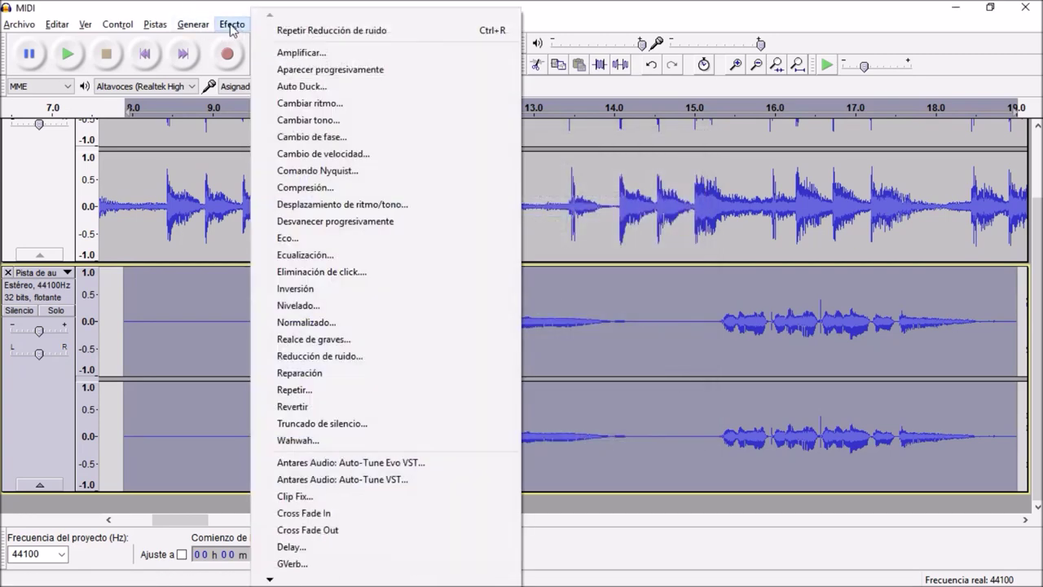
left_click(375, 255)
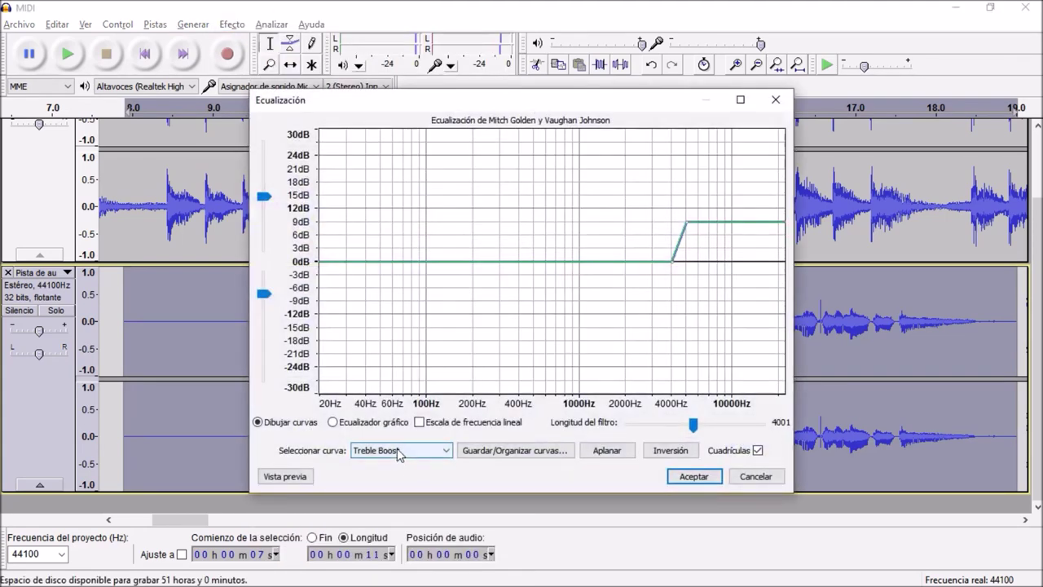
left_click(694, 476)
Step: Equalize the recorded clip again, this time with the Bass Boost curve
left_click(232, 23)
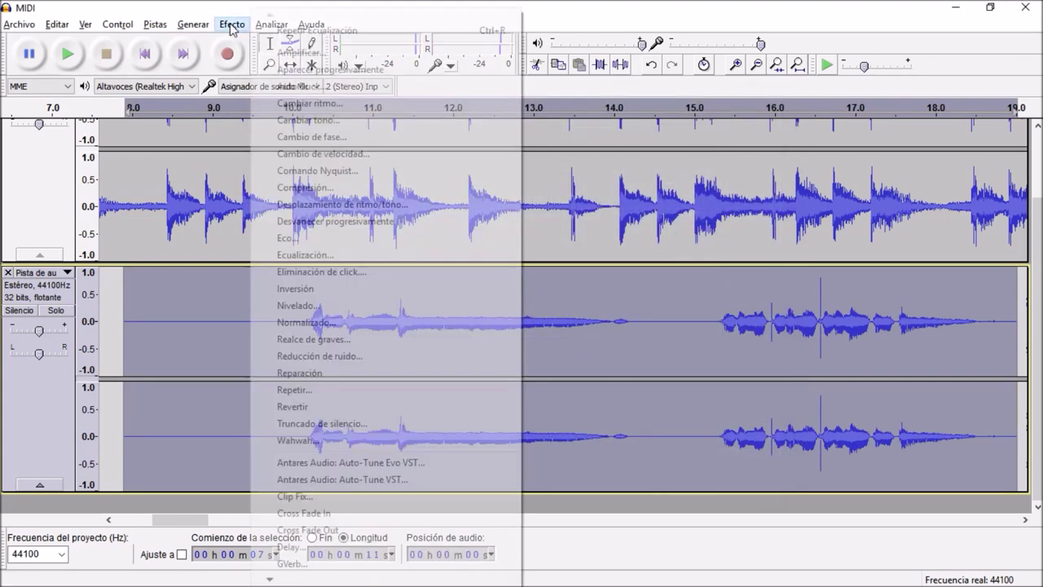
left_click(326, 256)
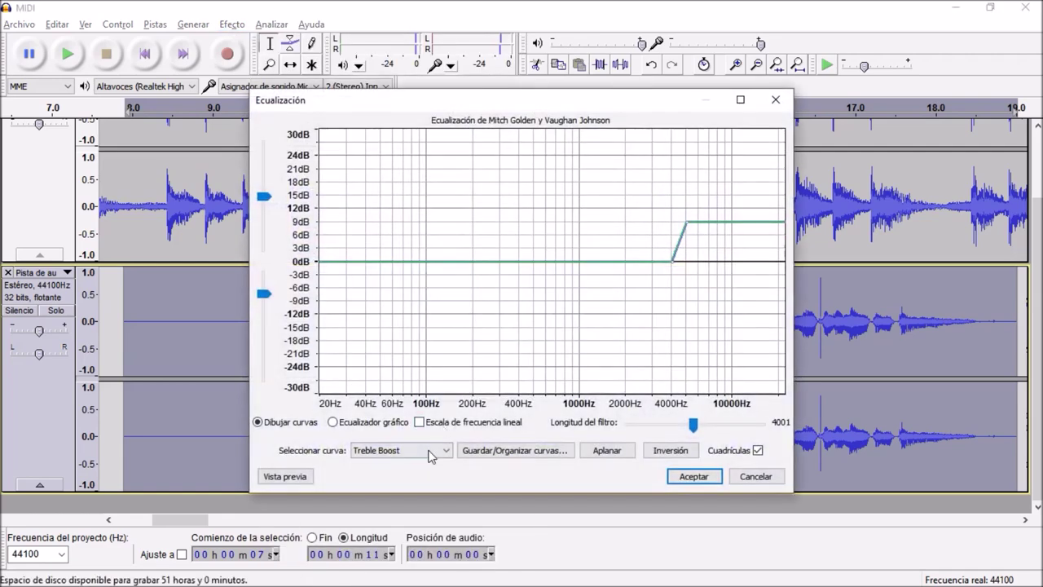
left_click(430, 451)
left_click(399, 487)
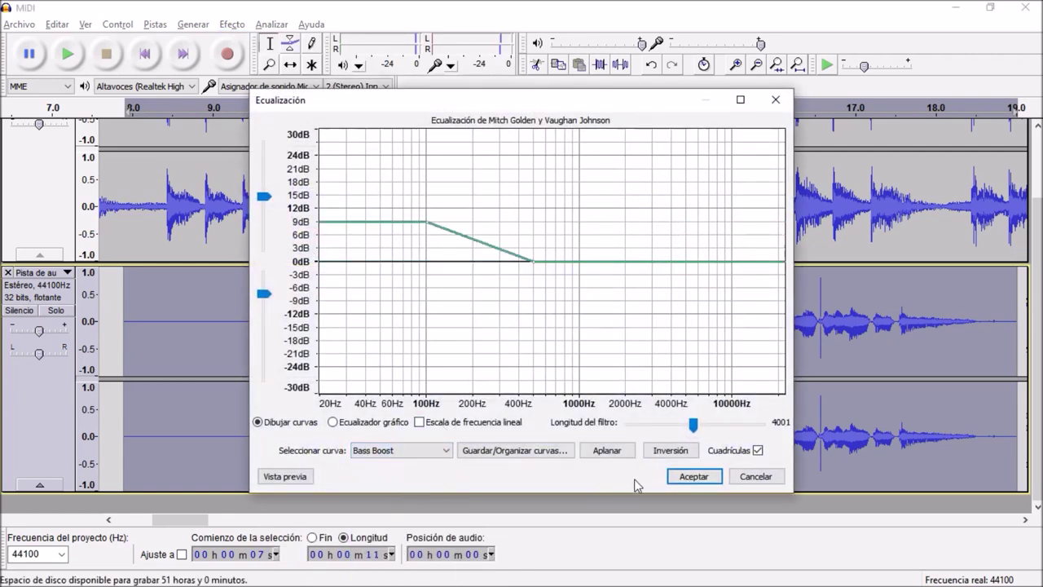
left_click(689, 477)
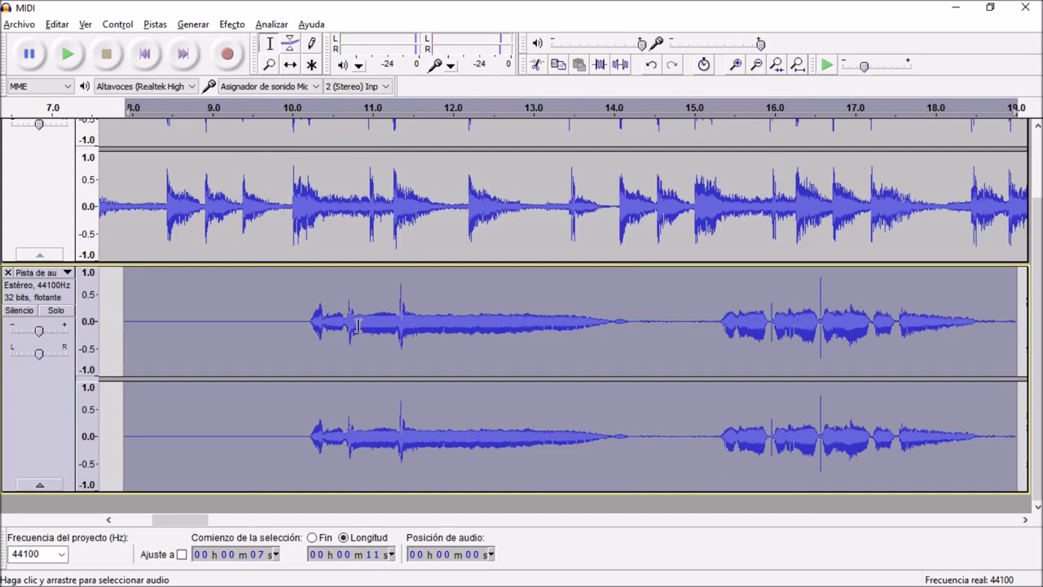
Step: Compress the recorded clip with a -15 dB threshold, 2:1 ratio, 0.1 s attack, 1.0 s decay and 0 dB make-up gain
left_click(242, 27)
left_click(293, 186)
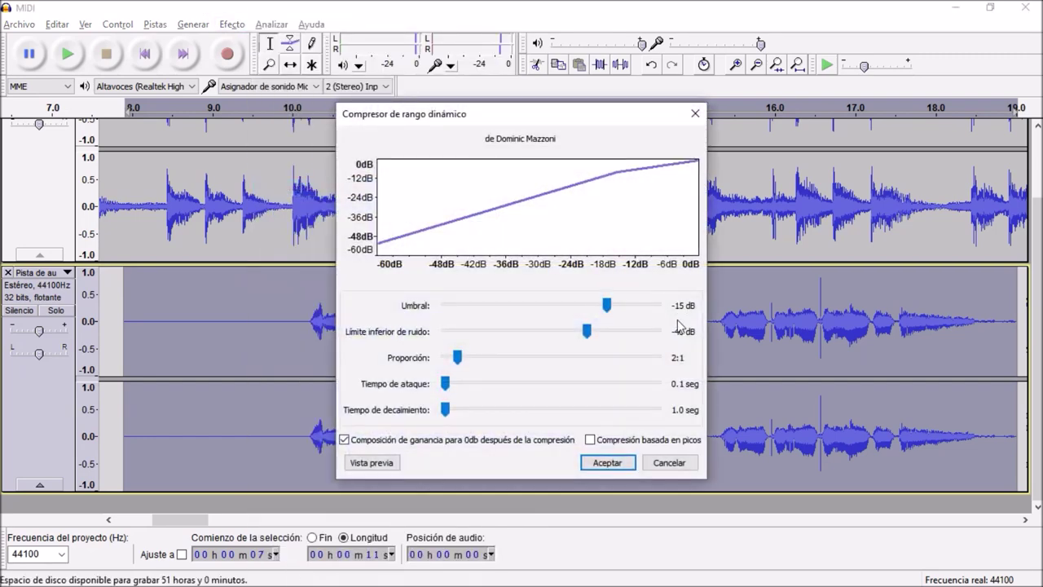
left_click(627, 463)
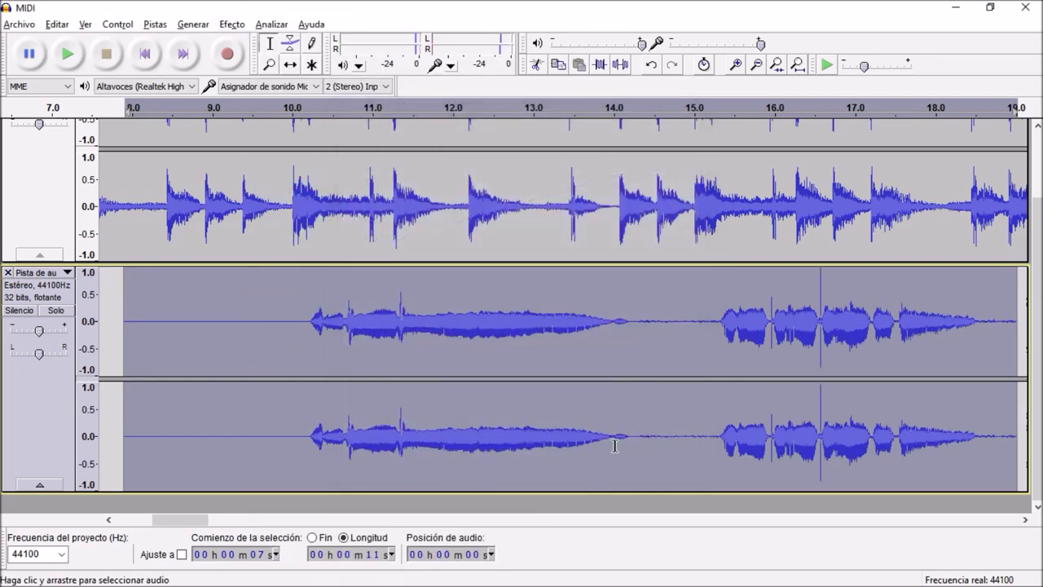
Step: Apply the Leveller effect to the recorded clip with a Moderate degree and a -65 dB noise threshold
left_click(232, 24)
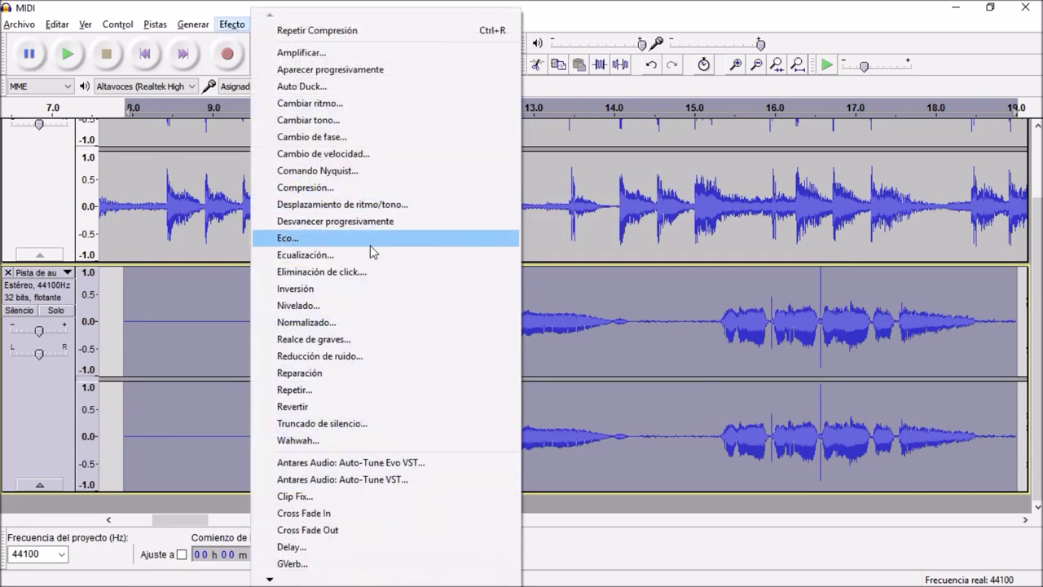
left_click(308, 305)
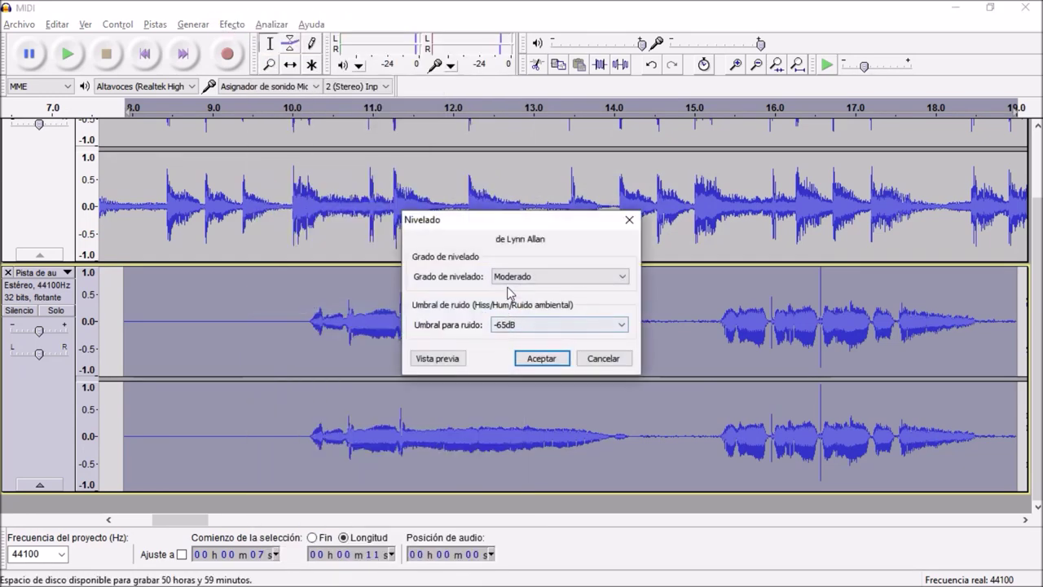
left_click(542, 358)
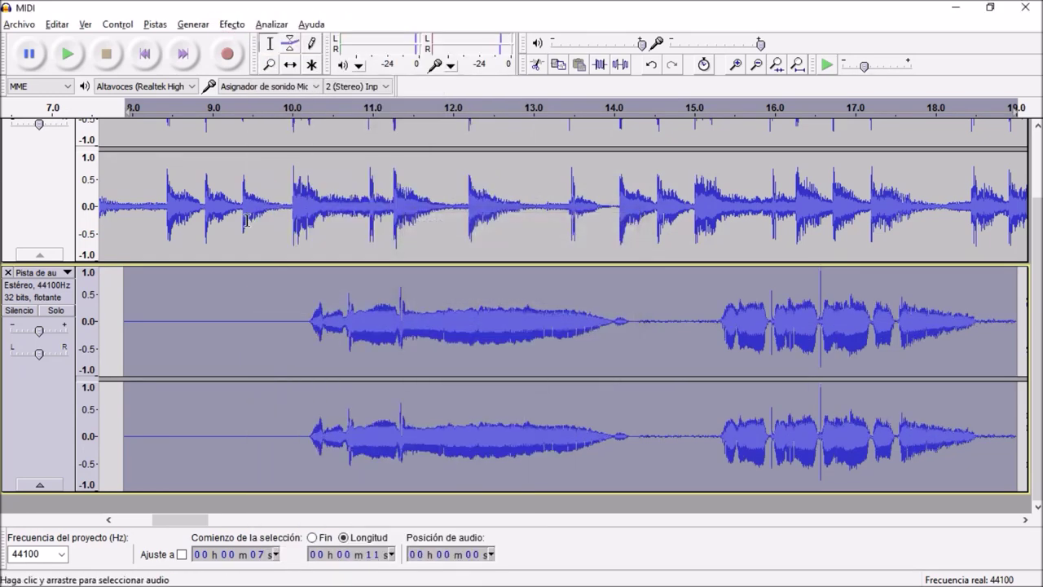
Step: Normalize the recorded clip to a maximum amplitude of -3.0 dB, removing any DC offset
left_click(232, 23)
left_click(325, 322)
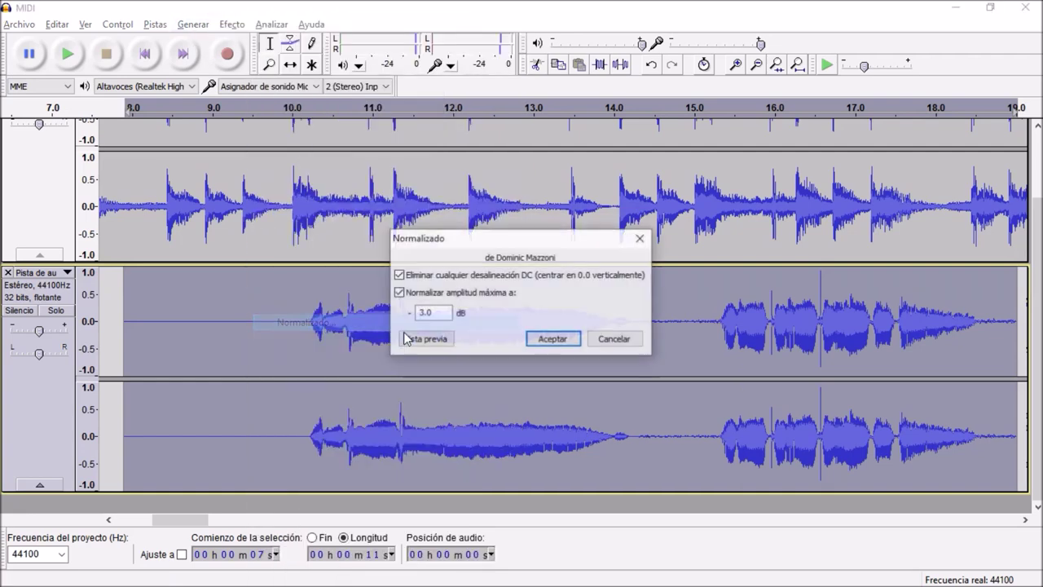
left_click(547, 340)
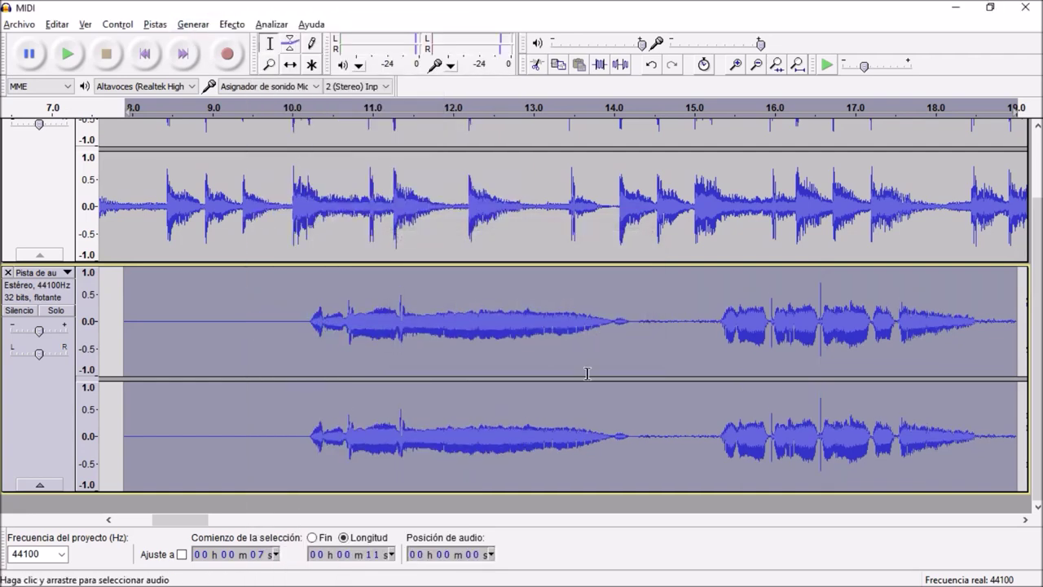
Step: Listen to the processed recording together with the backing track from about 16.5 s
key("ctrl+f")
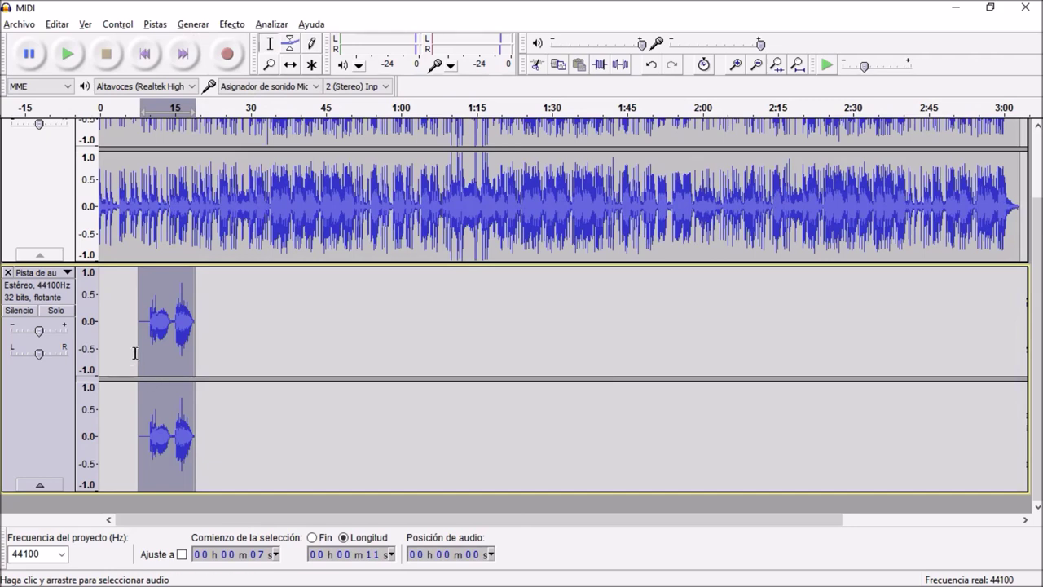
scroll(134, 353, "up", 2, "ctrl")
scroll(359, 355, "up", 3, "ctrl")
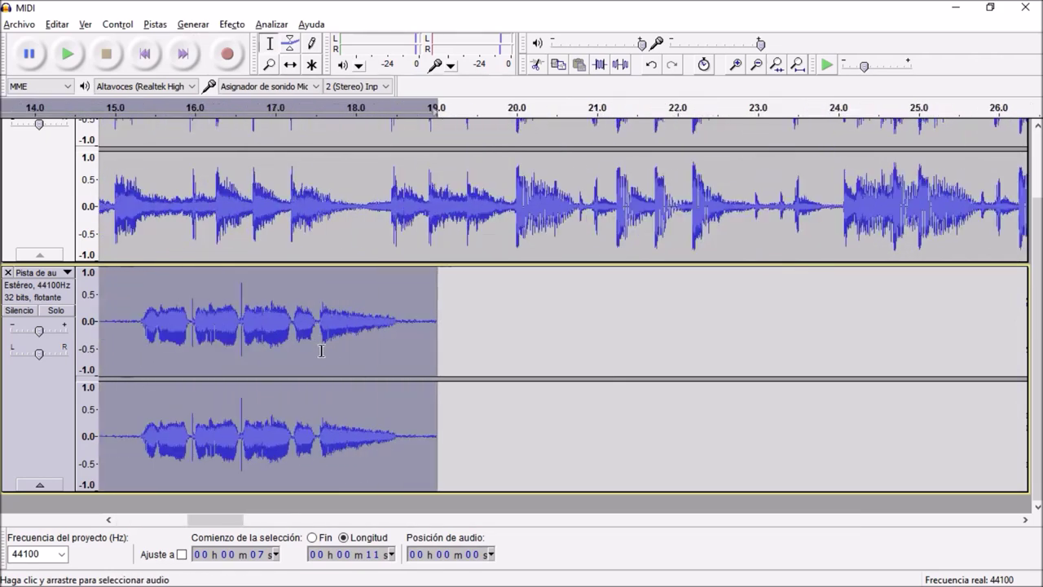
left_click(154, 335)
key("space")
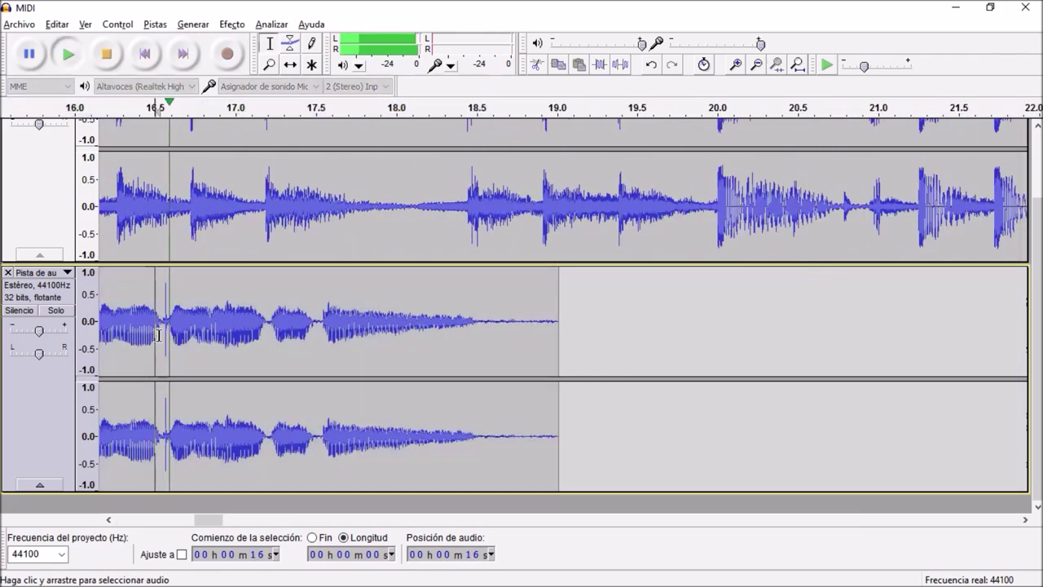
key("space")
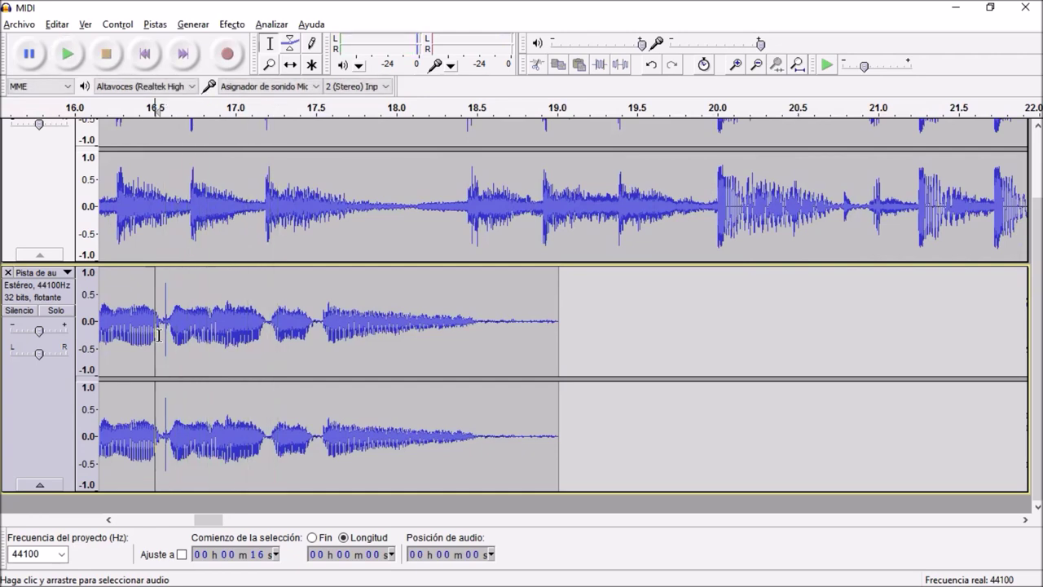
Step: Silence the quiet gap in the recording between about 14.2 s and 15.3 s, after auditioning it with the track soloed
scroll(160, 335, "down", 5, "ctrl")
scroll(130, 336, "up", 6, "ctrl")
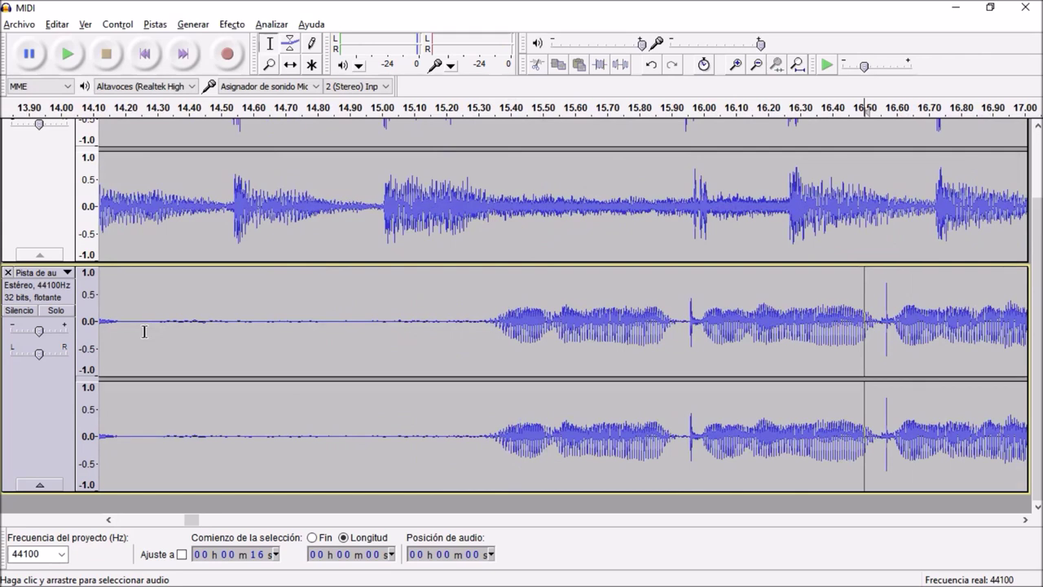
left_click_drag(192, 524, 193, 524)
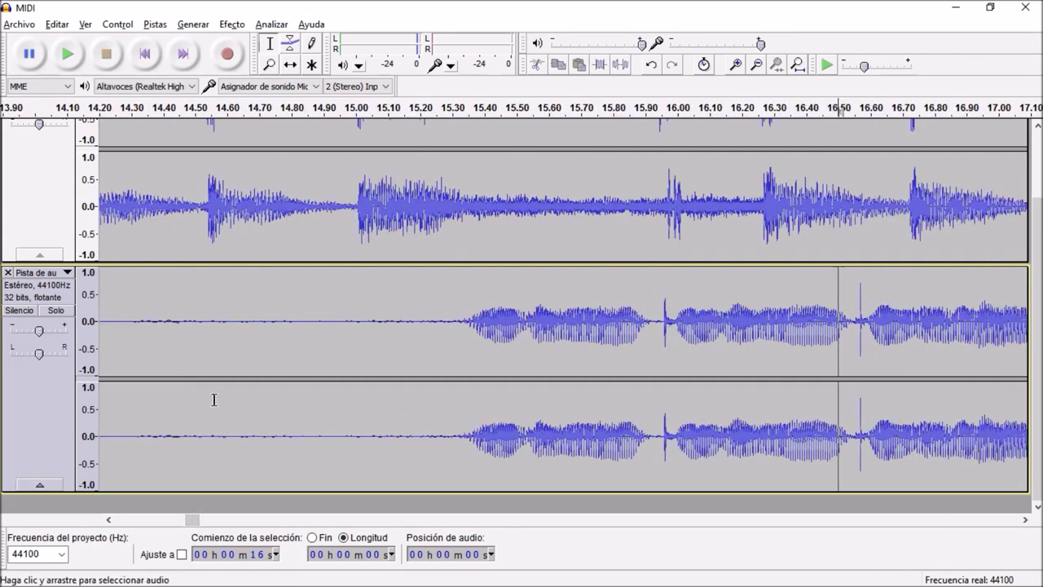
scroll(278, 436, "right", 2)
scroll(285, 436, "left", 6)
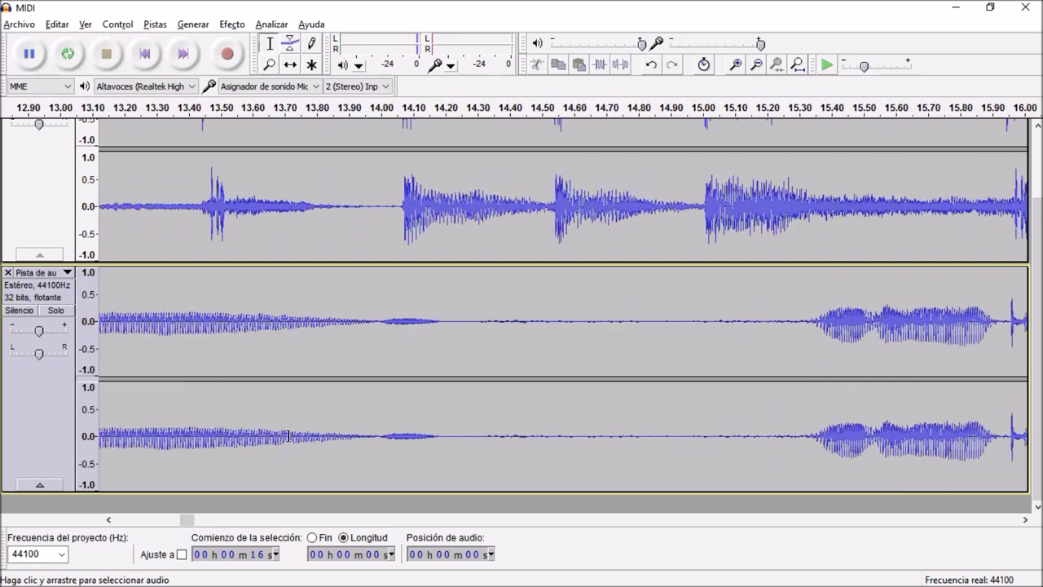
left_click_drag(450, 335, 793, 356)
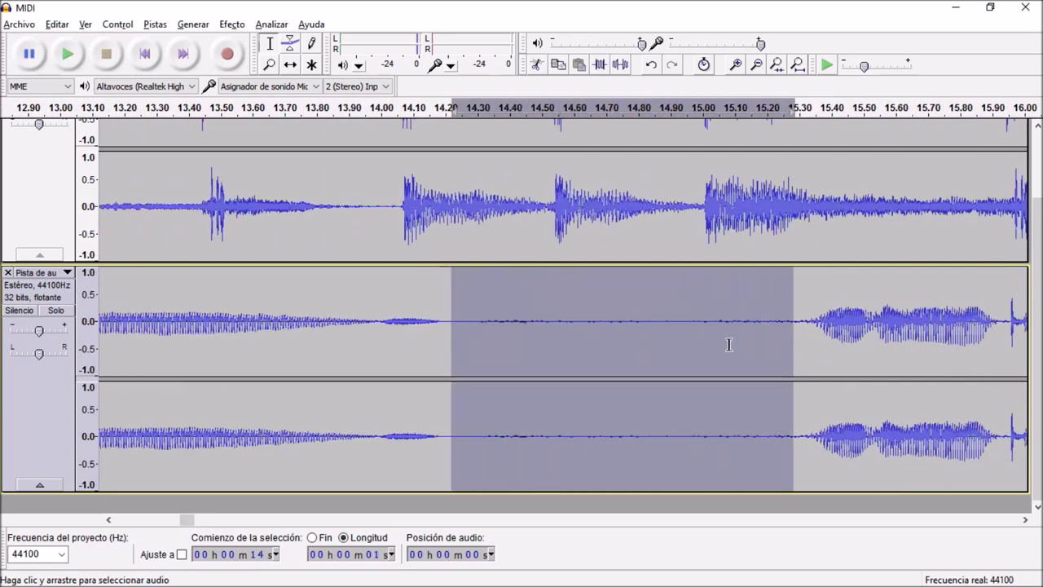
left_click(55, 311)
key("space")
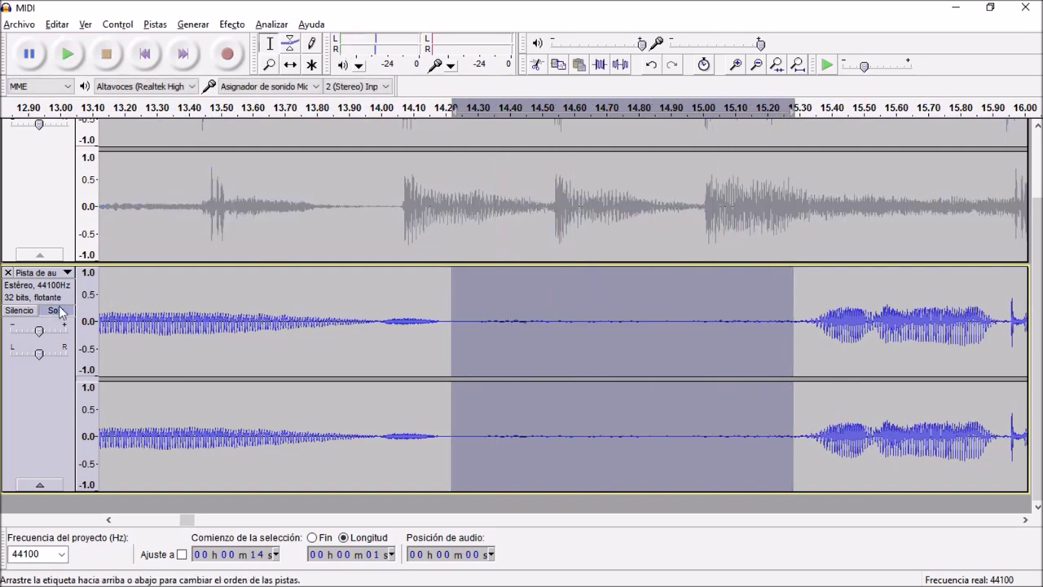
left_click(56, 310)
left_click(620, 65)
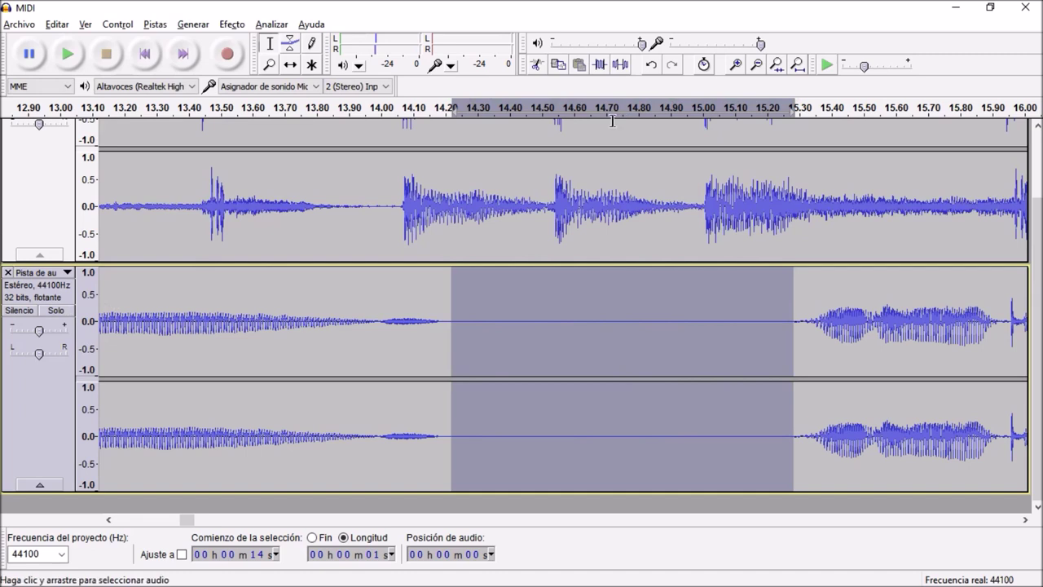
Step: Play the recording from about 13.4 s to check the transition into the silenced gap
left_click(190, 330)
key("space")
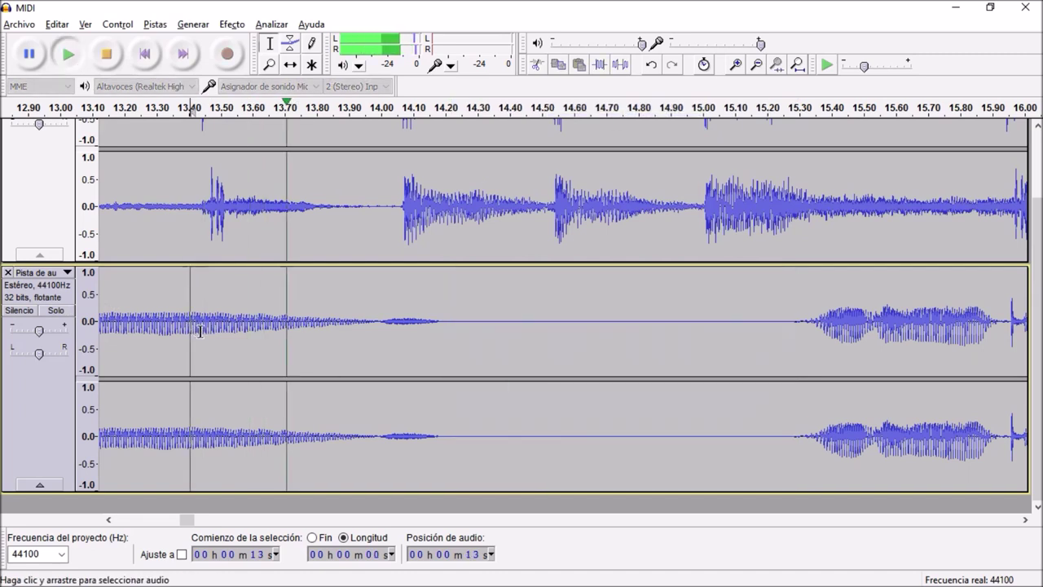
key("space")
Step: Trim the recorded clip to the sung or played part, from about 10.2 s to 18.6 s
key("ctrl+f")
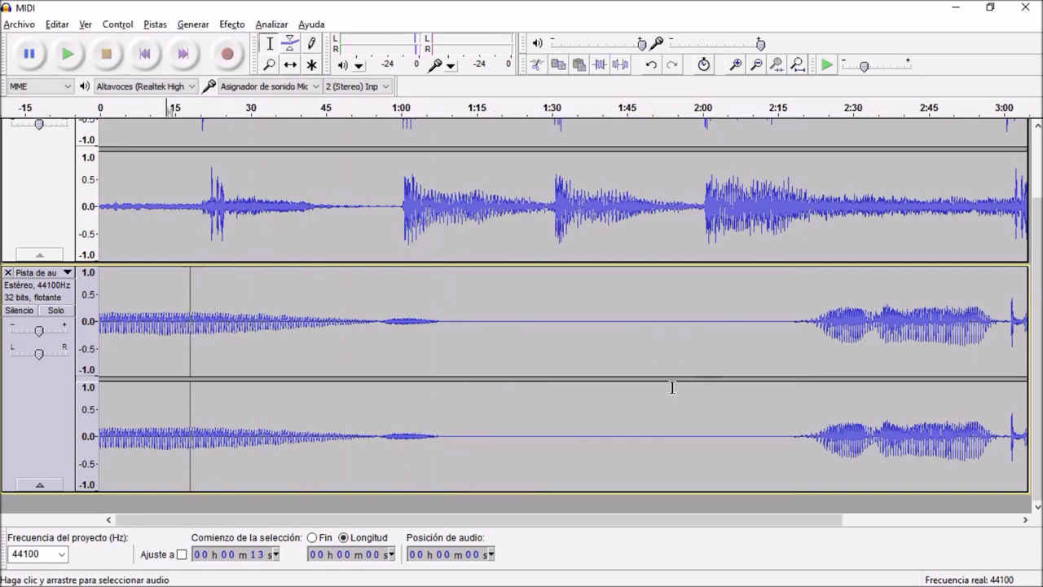
key("ctrl+z")
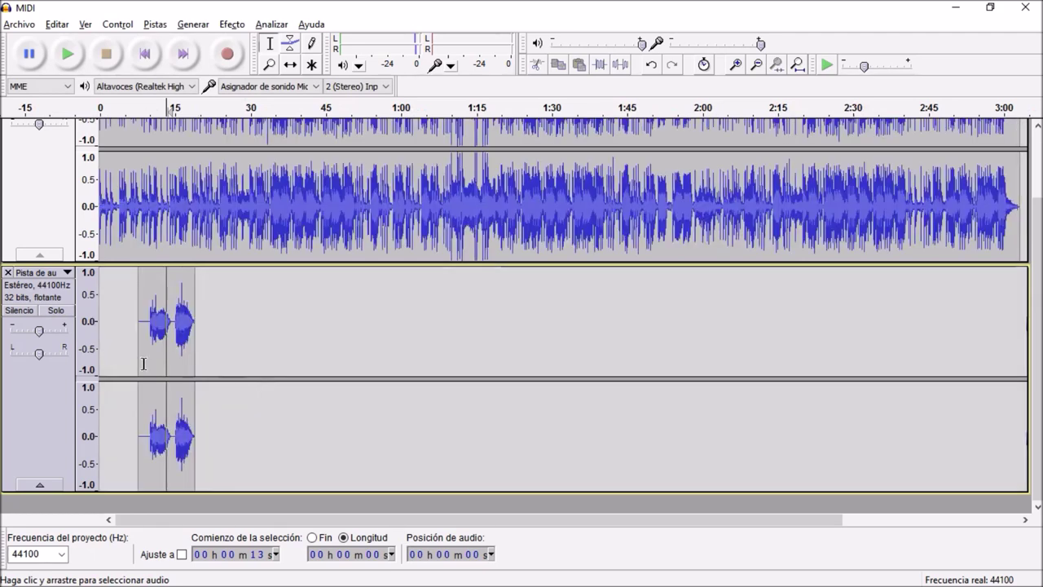
key("ctrl+1")
key("ctrl+1")
key("ctrl+1")
key("ctrl+1")
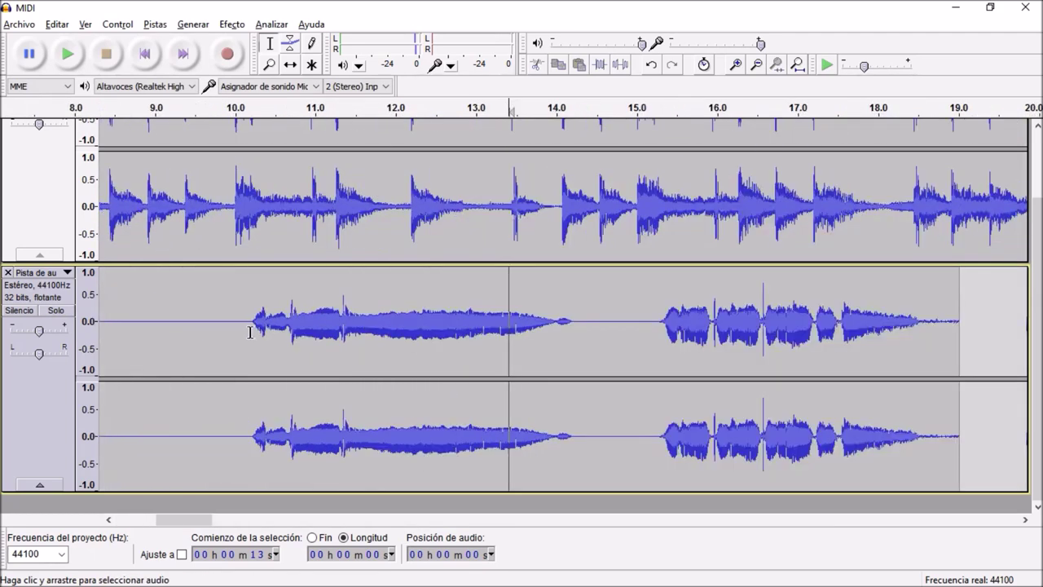
left_click_drag(252, 331, 927, 365)
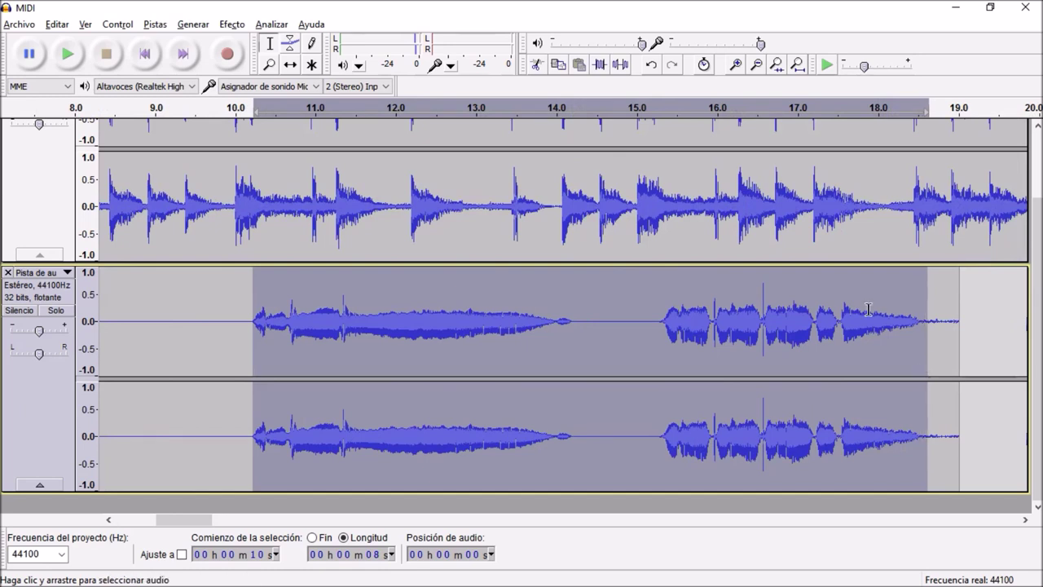
left_click(600, 64)
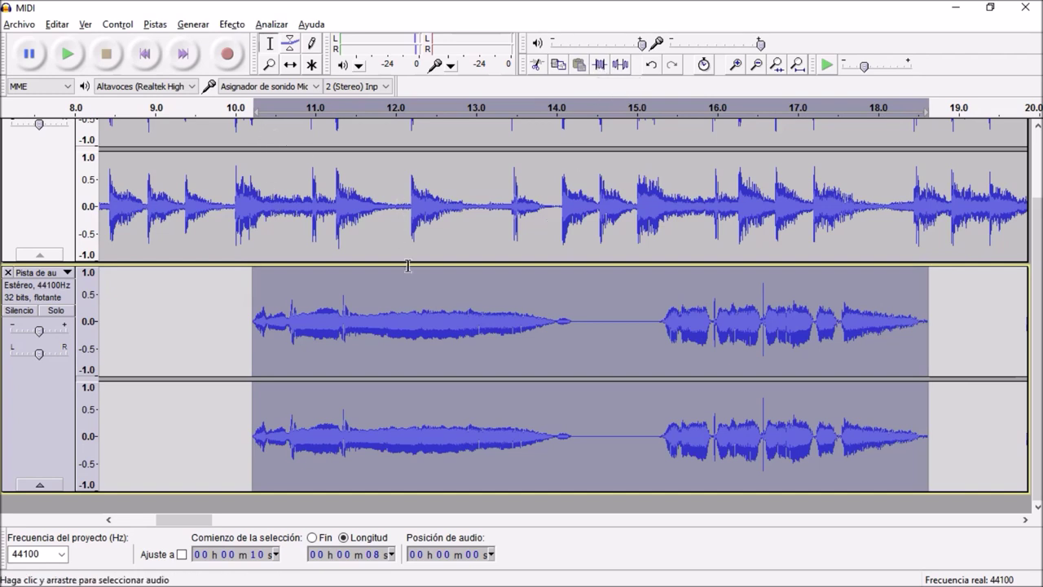
Step: Duplicate the trimmed clip onto a new track and apply the Delay effect to the copy
key("ctrl+d")
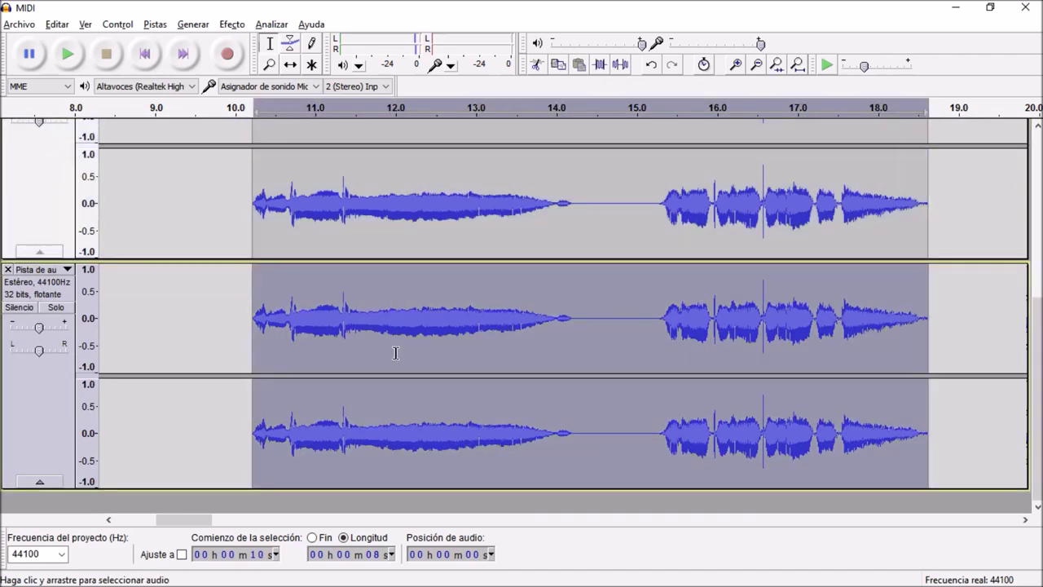
left_click(231, 24)
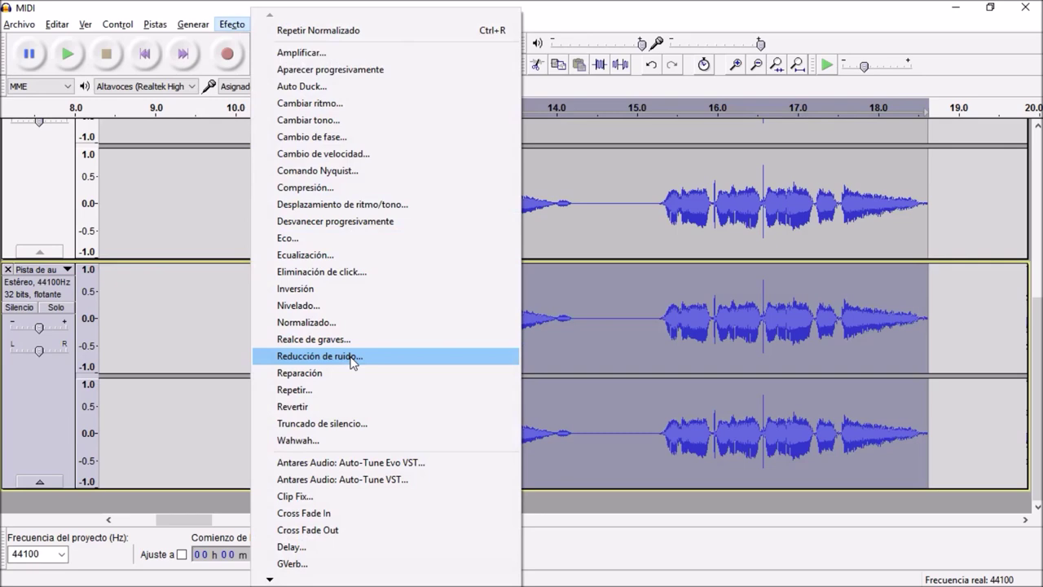
left_click(334, 551)
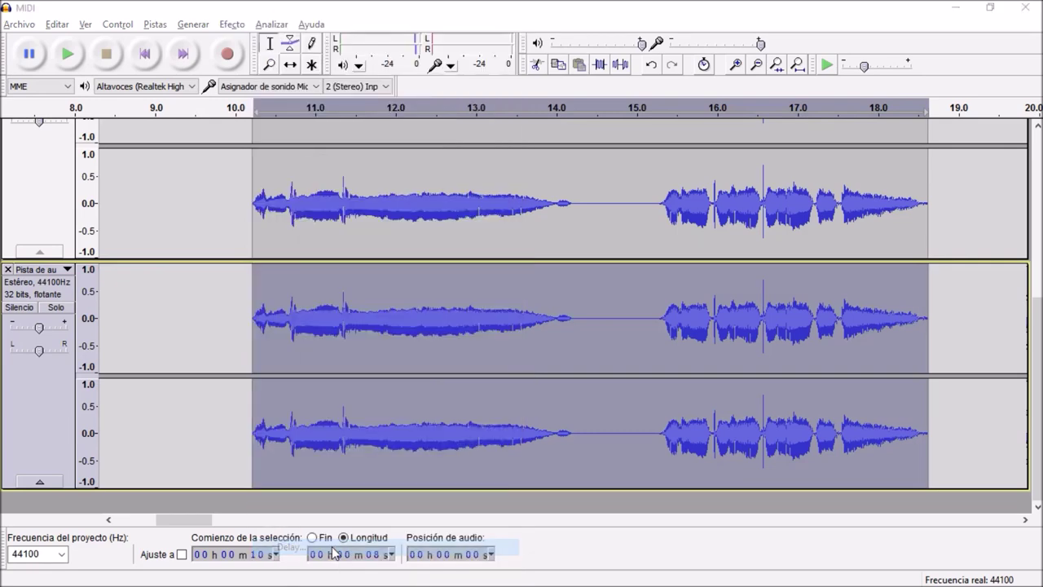
left_click(644, 416)
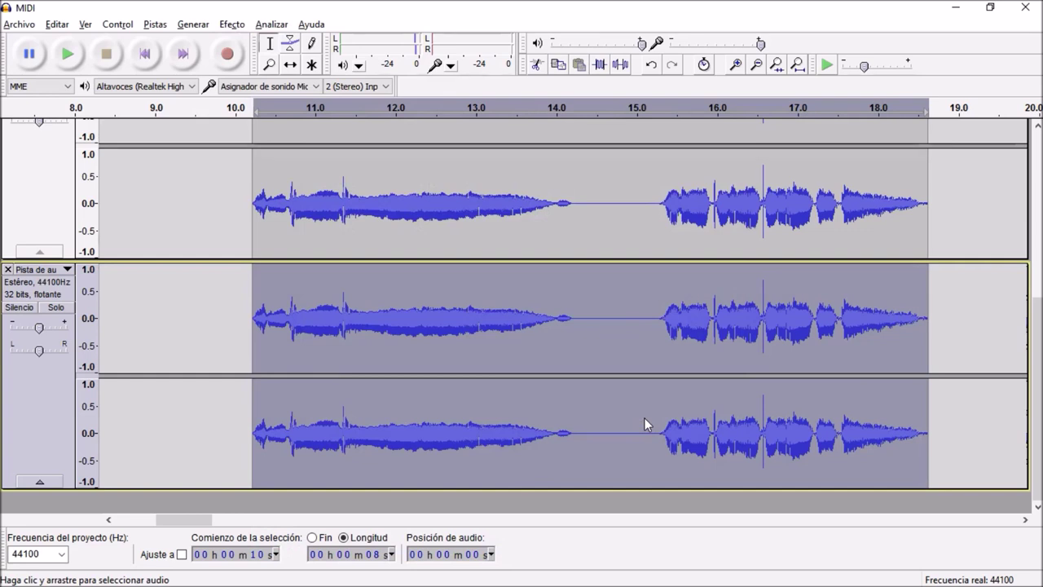
Step: Set the gain of the original recorded take's track, directly below the MIDI backing track, to -7 dB
key("ctrl+f")
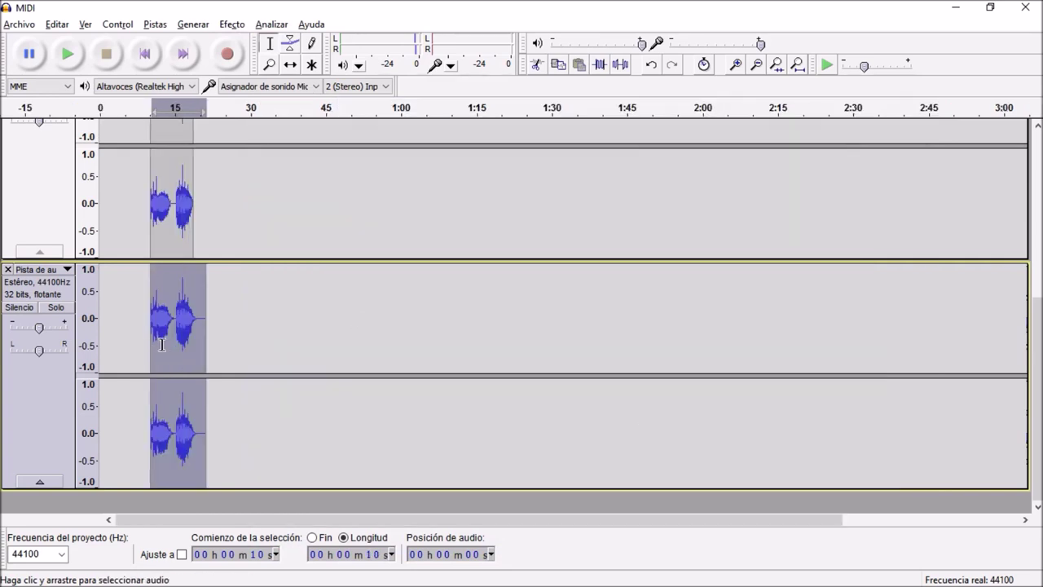
key("ctrl+1")
key("ctrl+1")
key("ctrl+1")
key("ctrl+1")
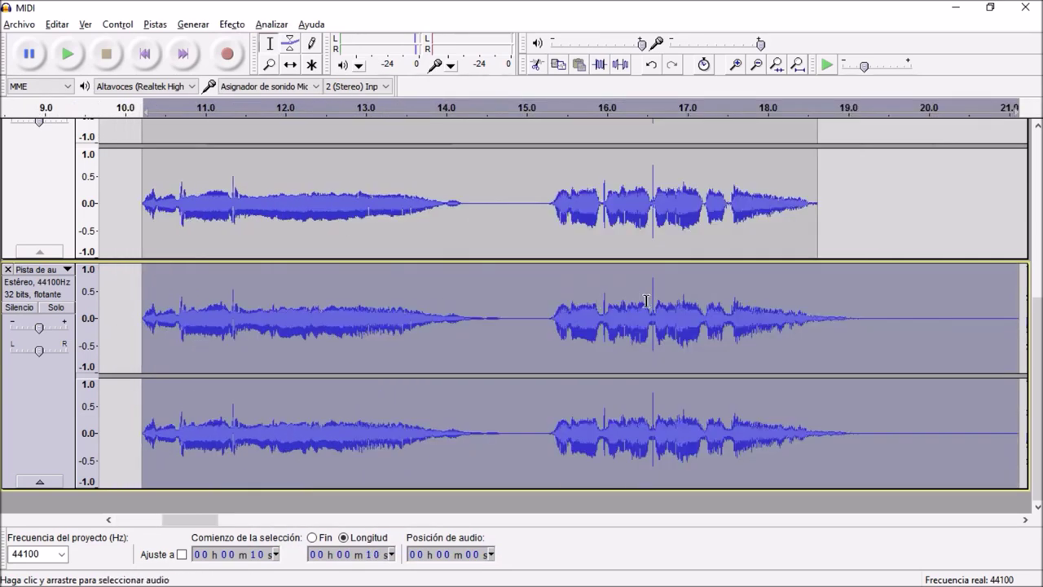
scroll(42, 302, "up", 5)
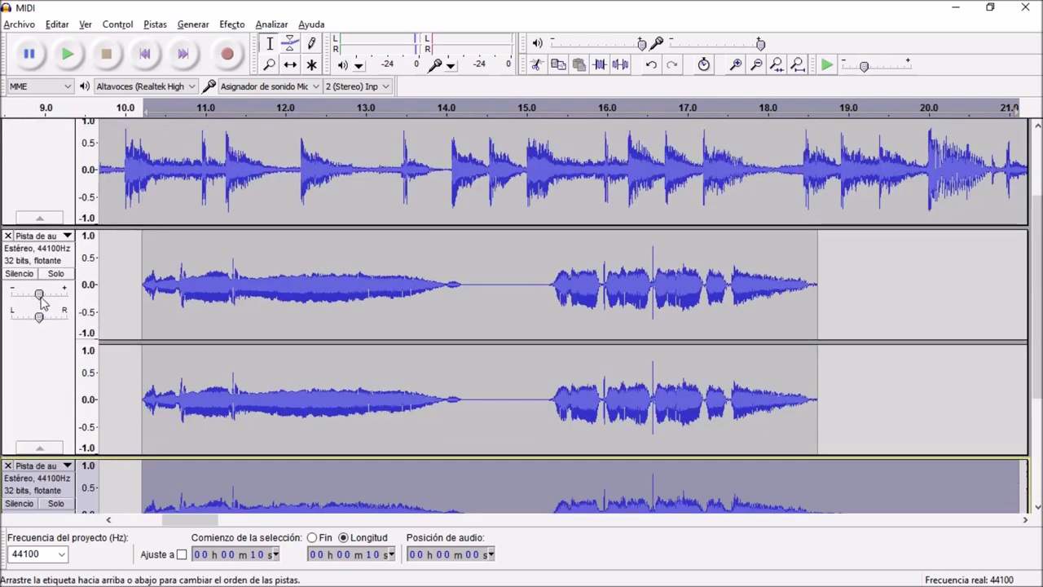
double_click(40, 296)
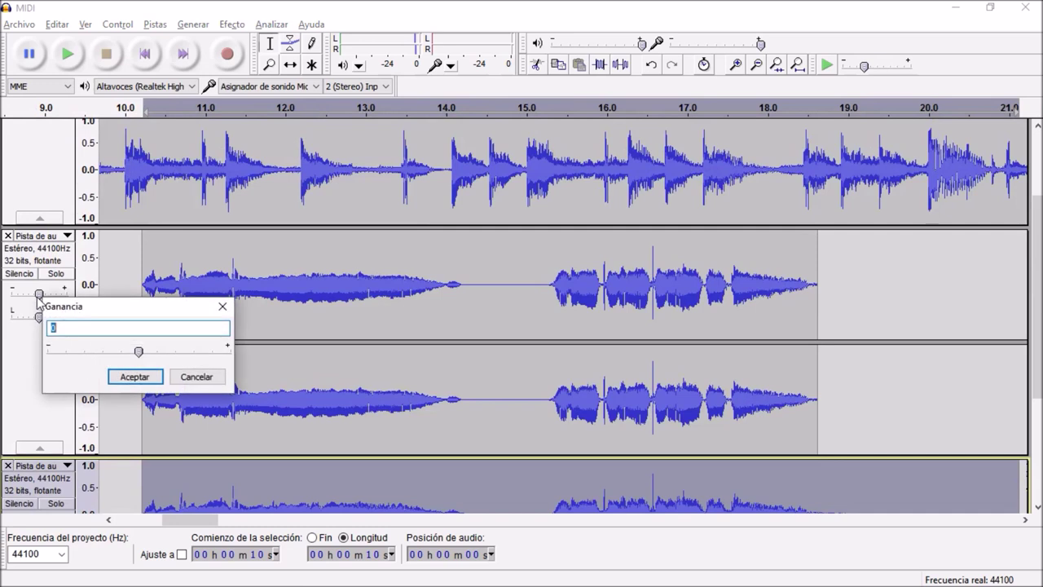
type("-")
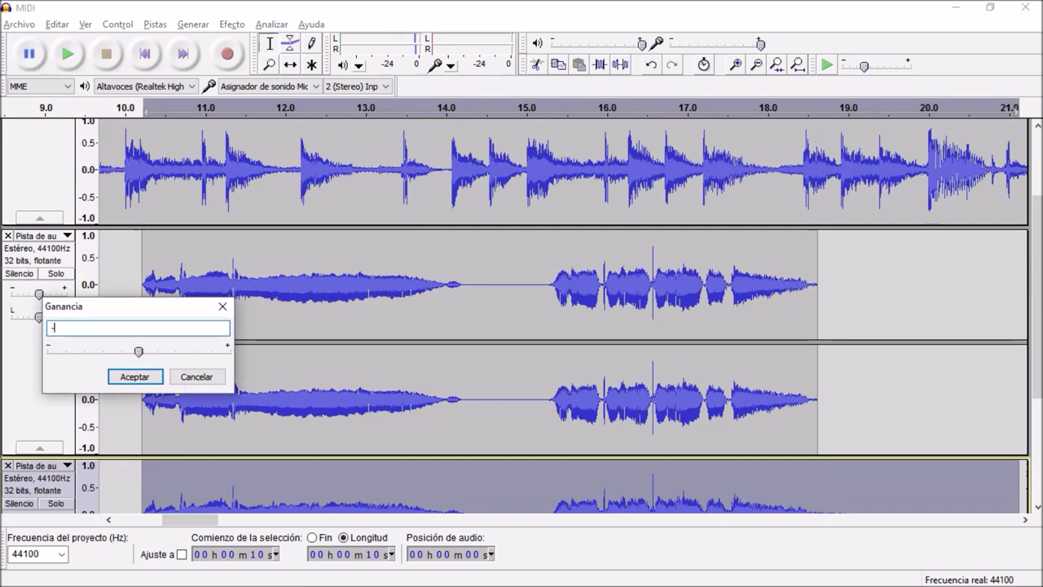
type("7")
key("Return")
Step: Set the delayed copy's track gain to -12 dB and play the selected section to check the mix
scroll(39, 297, "down", 3)
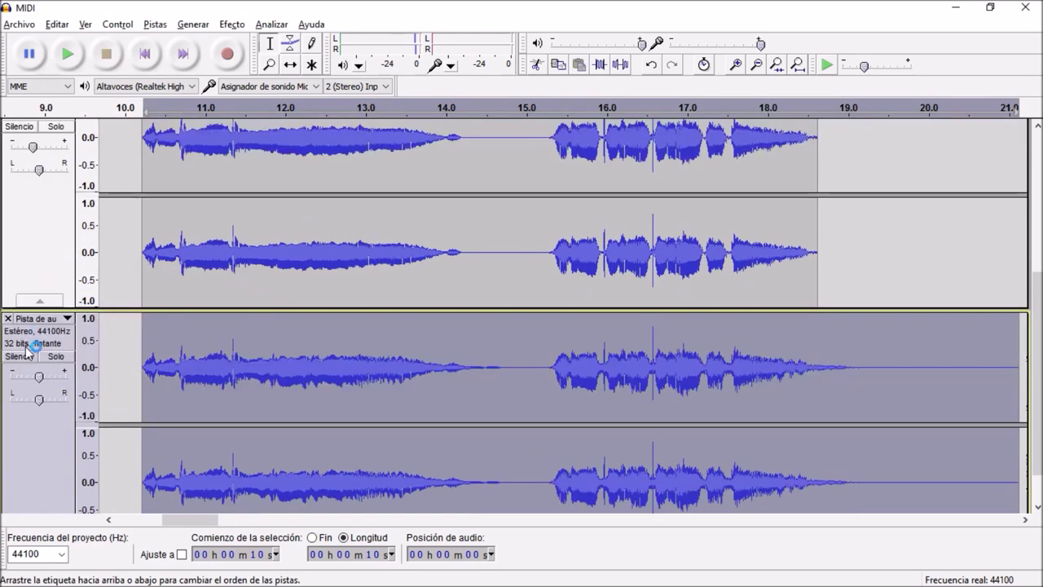
double_click(41, 377)
type("-")
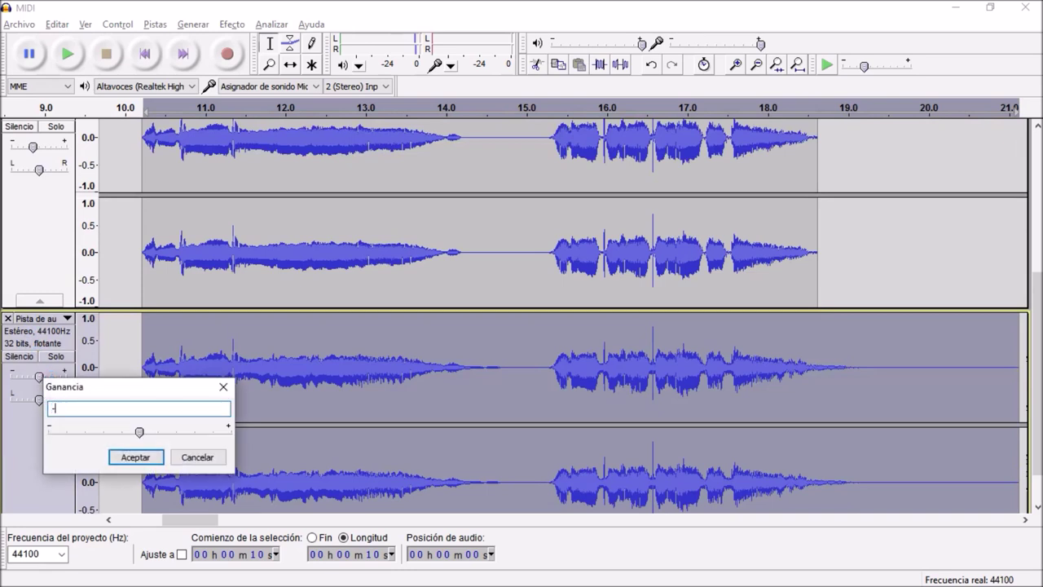
type("12")
key("Return")
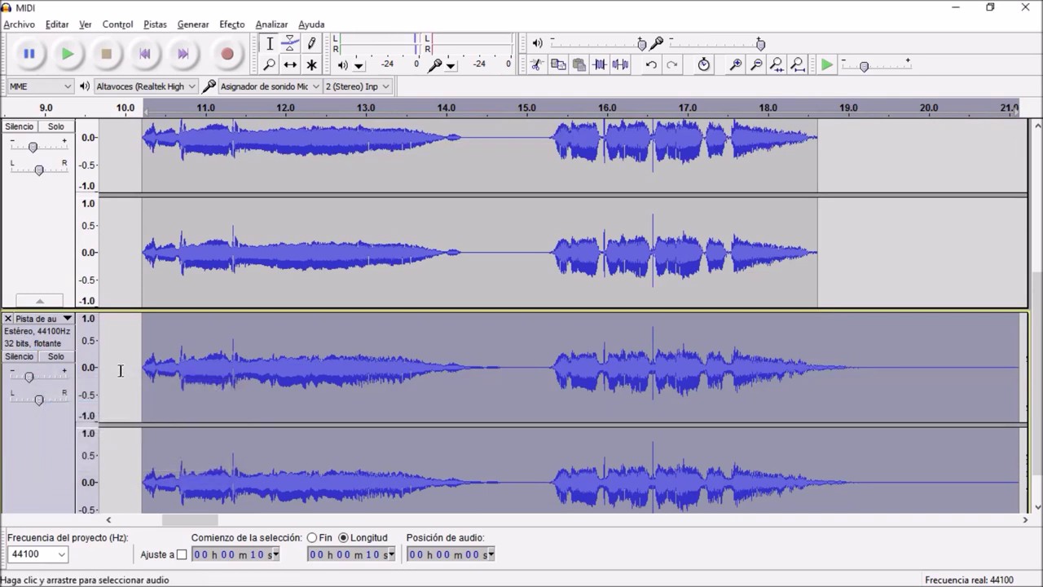
key("ctrl+t")
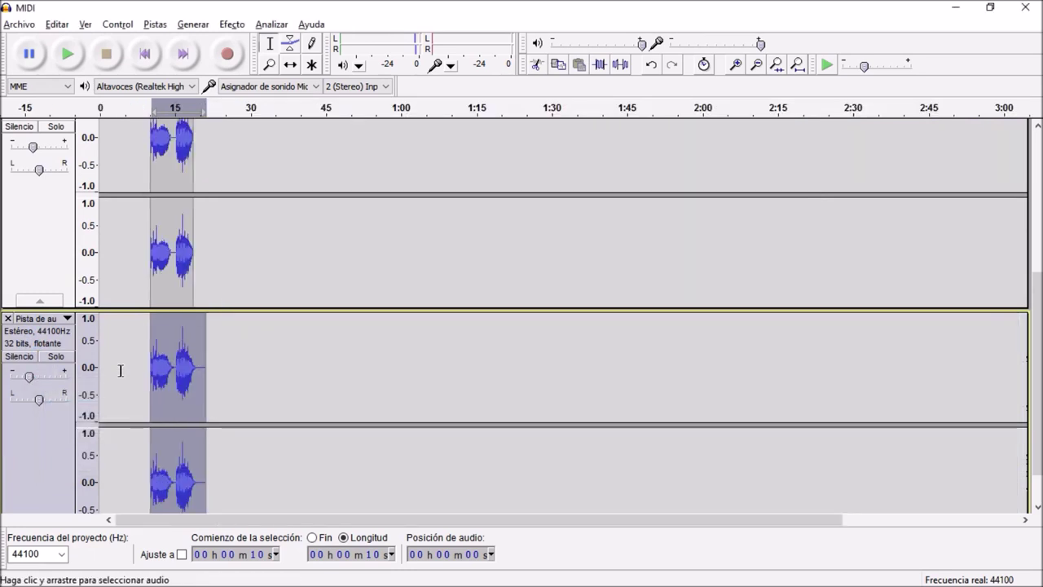
key("space")
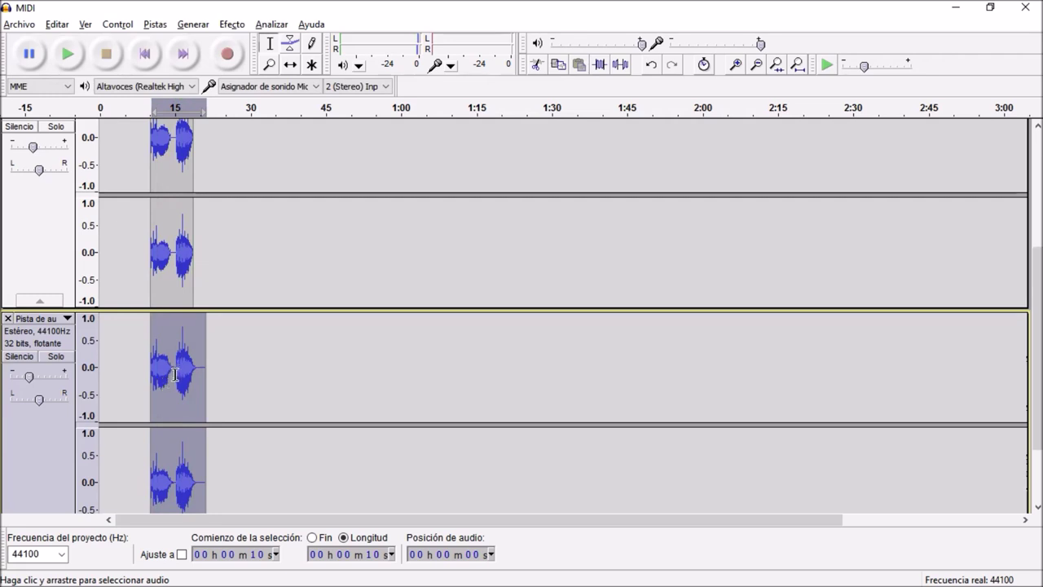
Step: Mute both the original recorded take and its delayed copy
scroll(707, 376, "up", 2)
scroll(875, 335, "up", 9)
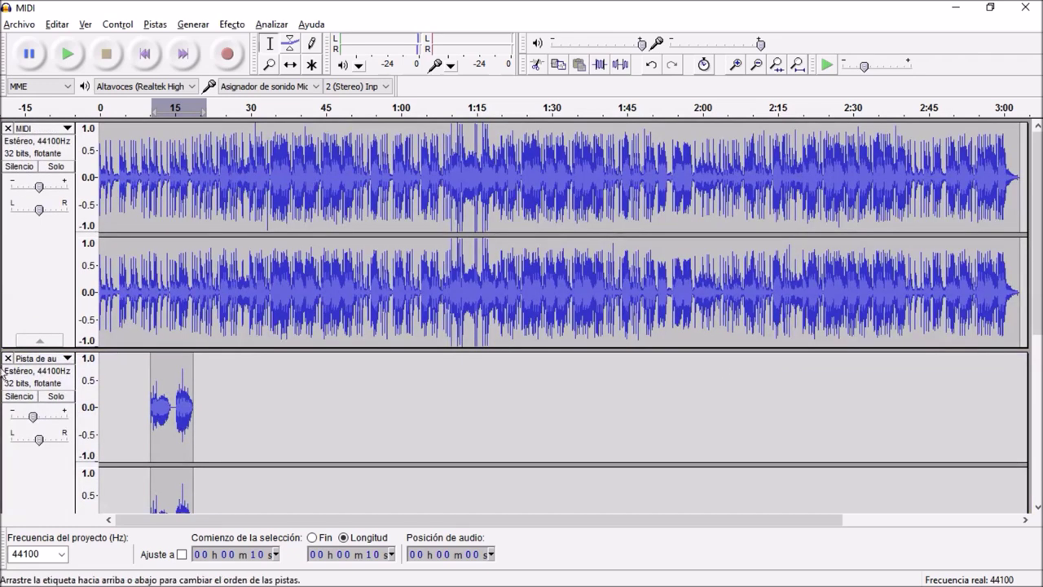
left_click(33, 397)
scroll(27, 395, "down", 8)
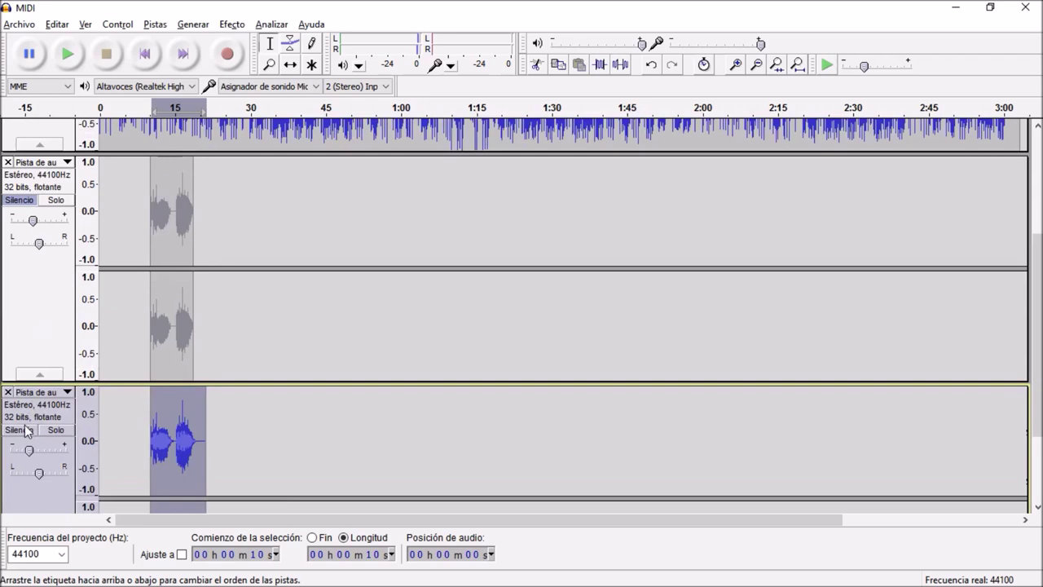
left_click(24, 430)
scroll(199, 399, "down", 4)
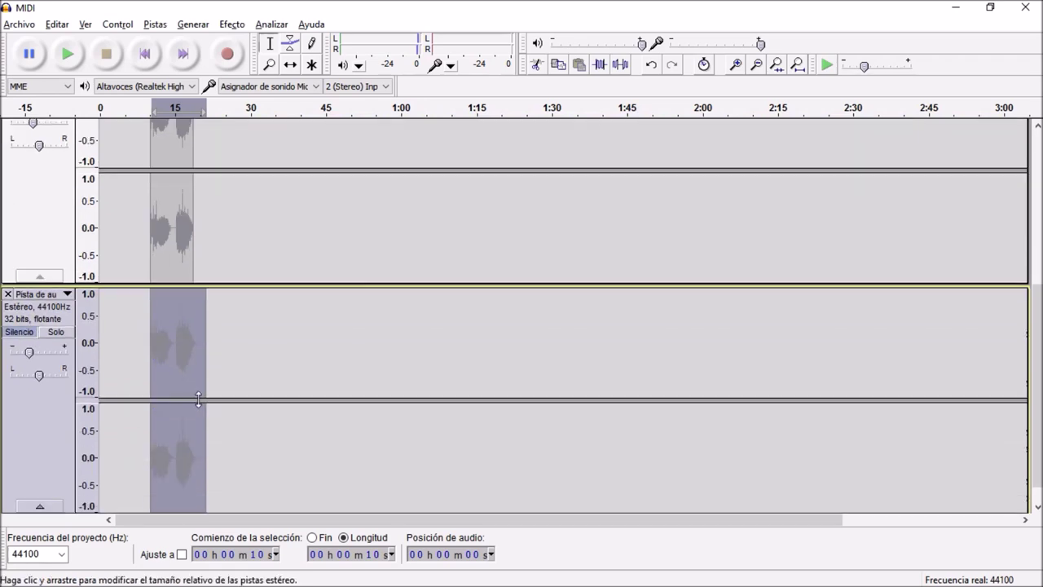
Step: Play the MIDI backing track from about 19.8 s and from about 18.1 s to find the next recording point
scroll(194, 399, "up", 12)
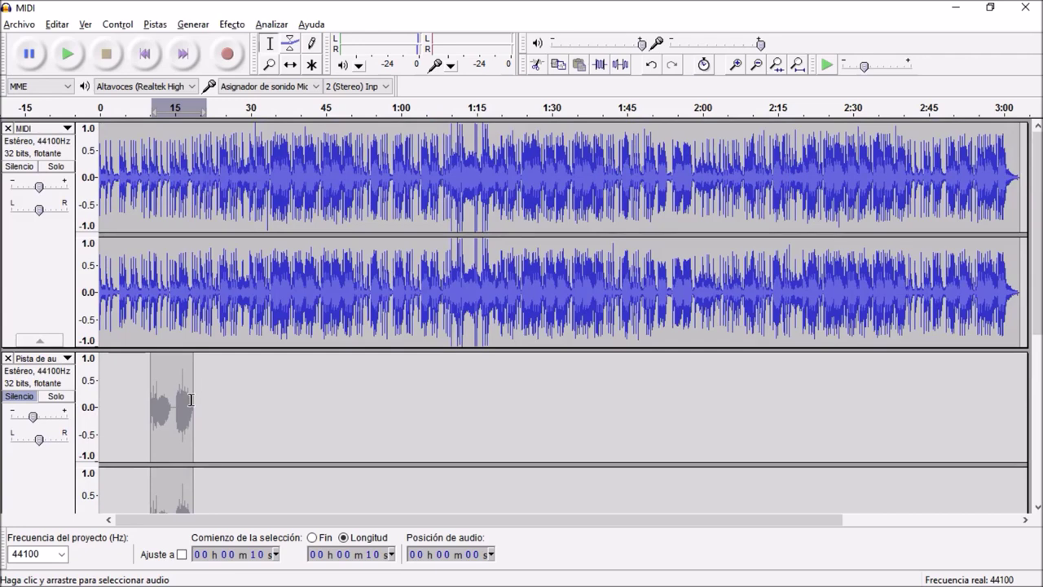
scroll(180, 391, "up", 3, "ctrl")
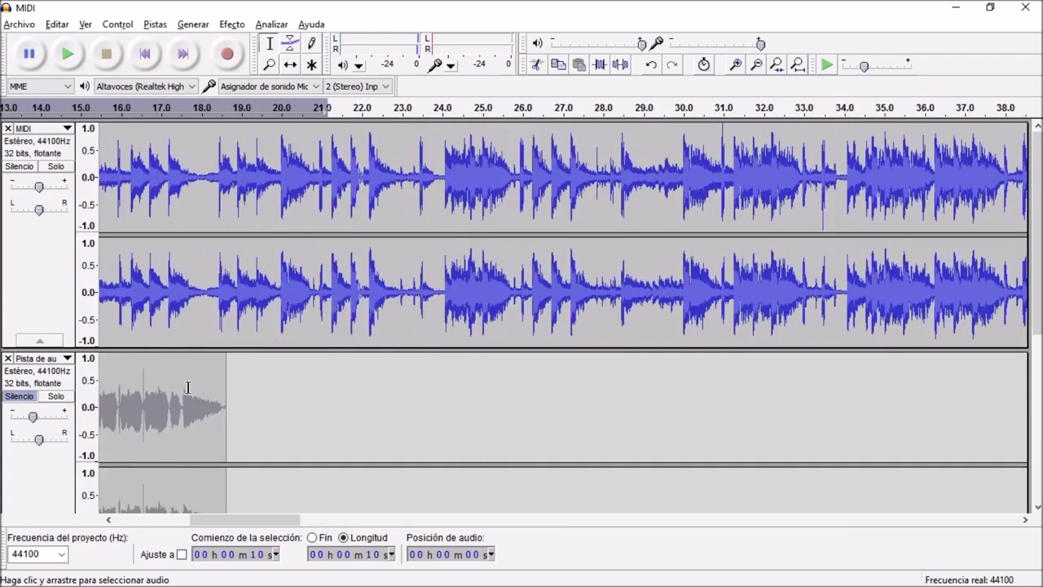
scroll(185, 385, "up", 1, "ctrl")
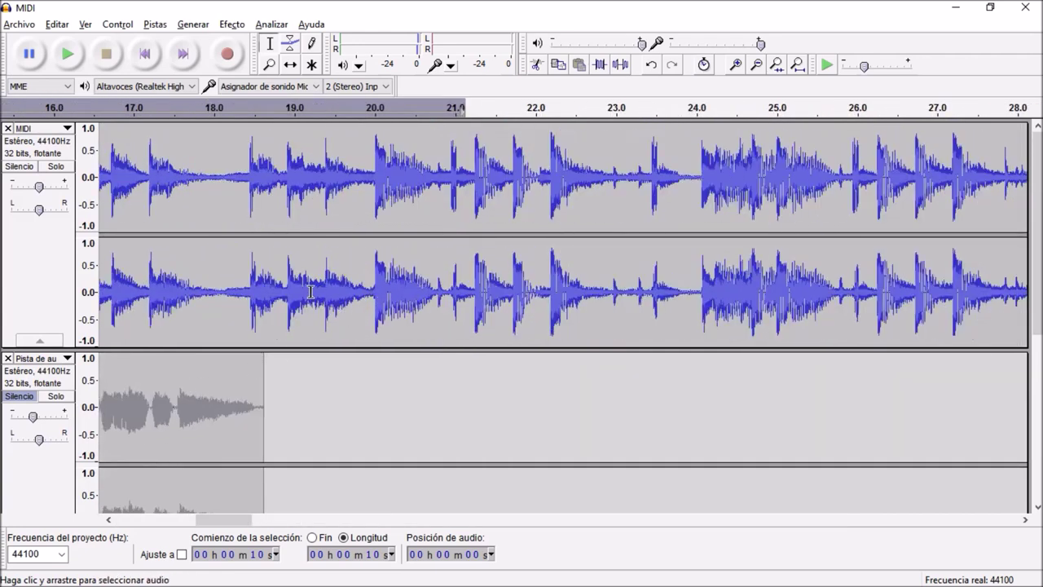
left_click(356, 288)
key("space")
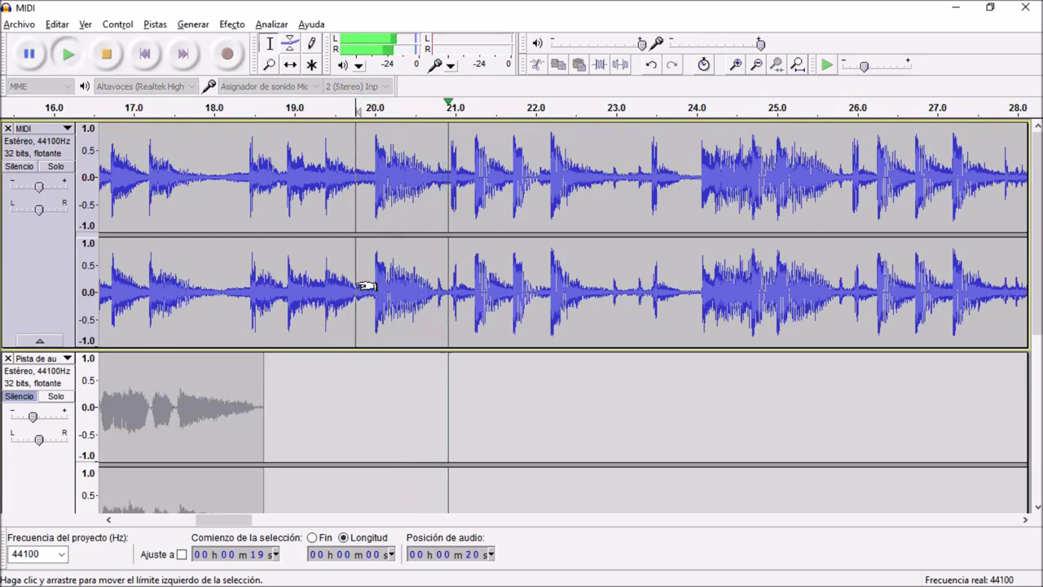
key("space")
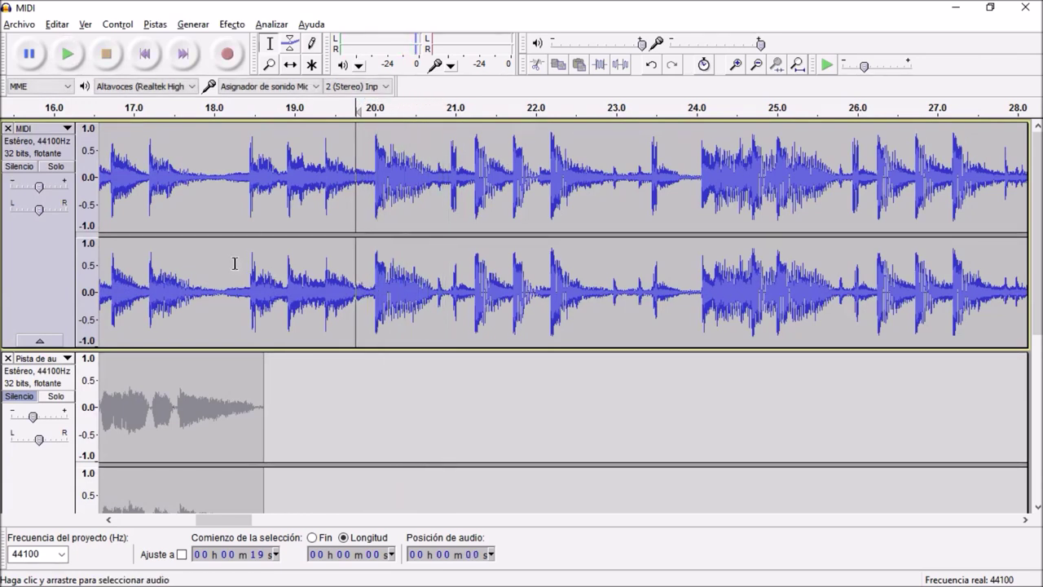
left_click(222, 224)
key("space")
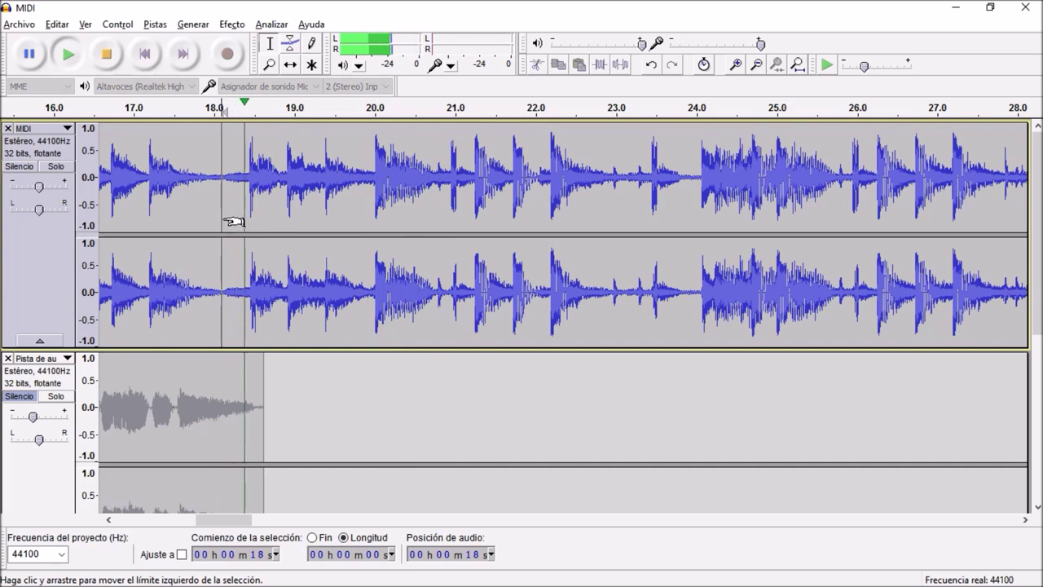
key("space")
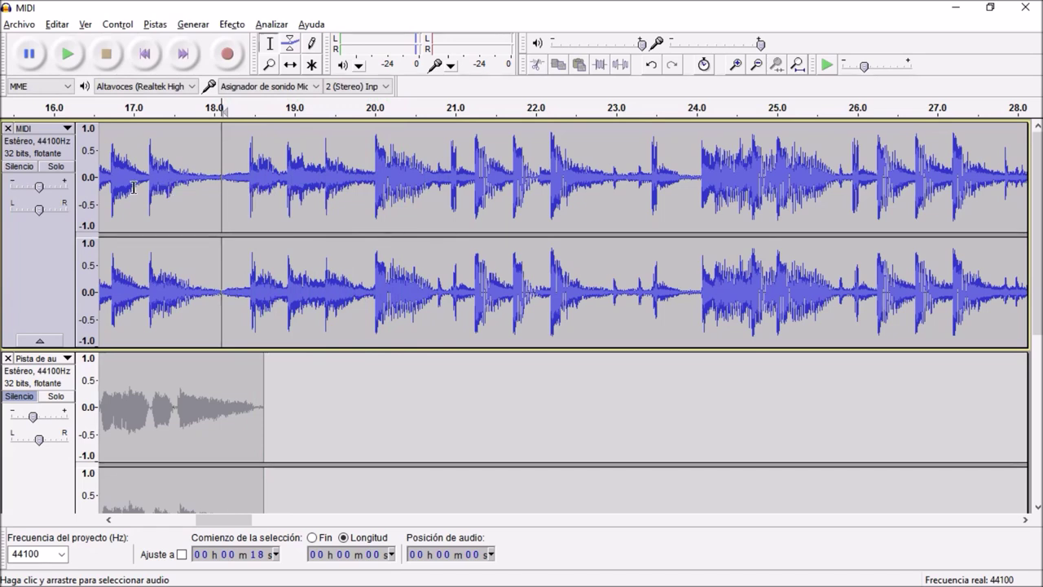
Step: Record a second take on a new track from about 18 s to 28 s over the MIDI backing
left_click(215, 204)
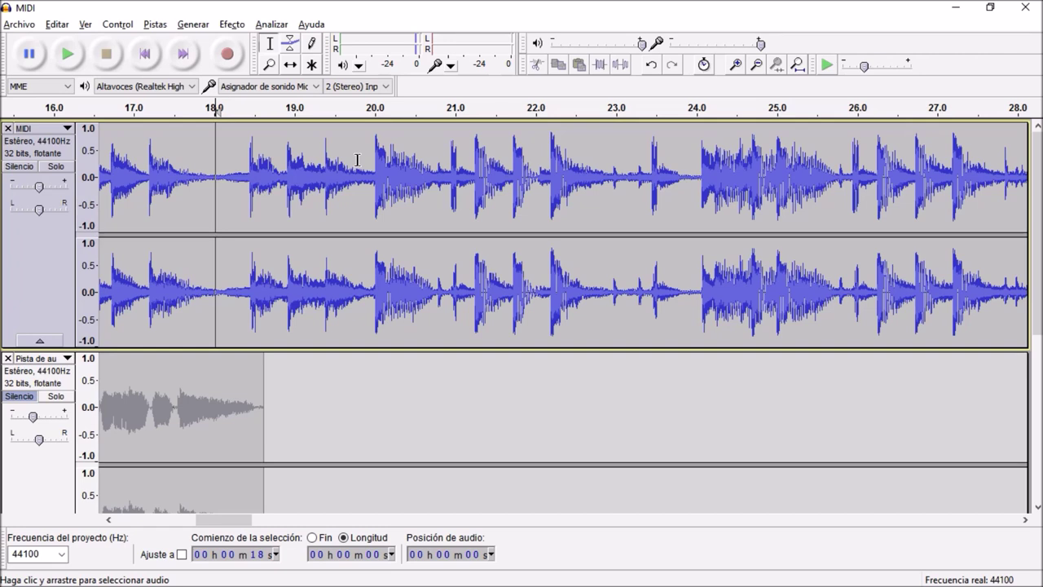
key("r")
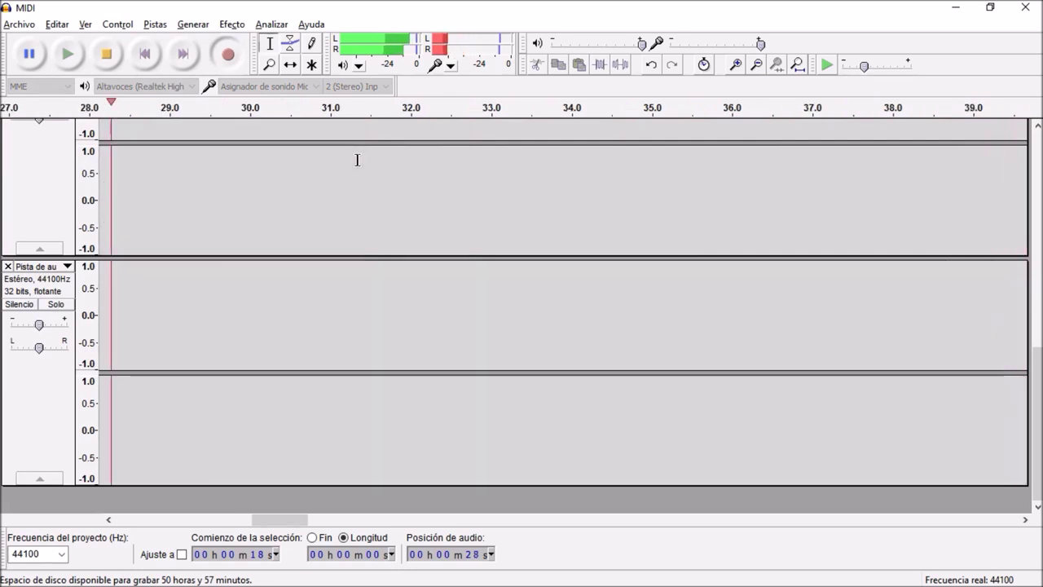
key("space")
Step: Examine the new take's waveform up close, around 19 s to 25 s, and within the full song length
key("ctrl+3")
key("ctrl+3")
key("ctrl+3")
key("ctrl+3")
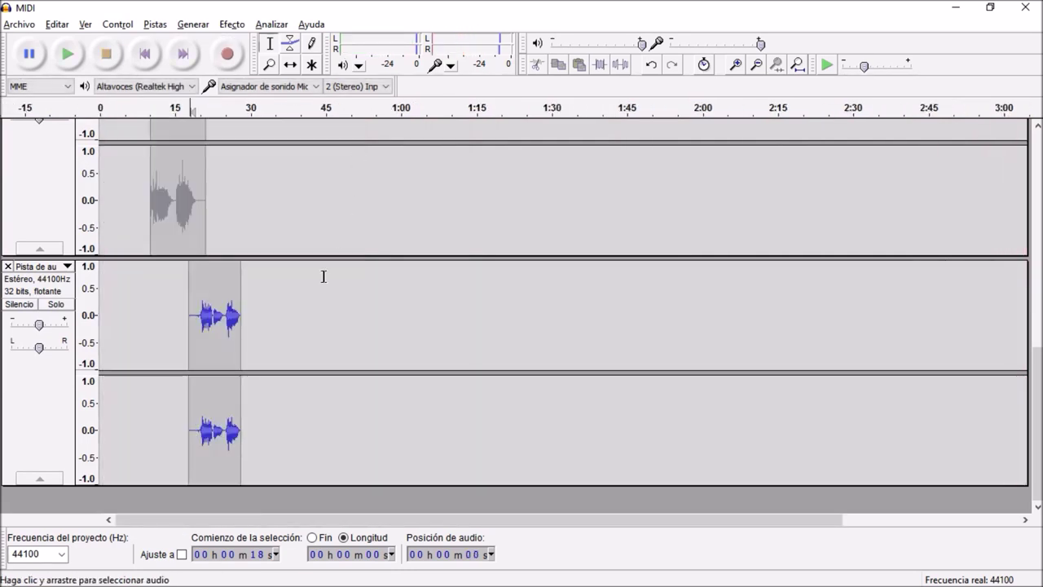
key("ctrl+1")
key("ctrl+1")
key("ctrl+1")
key("ctrl+1")
key("ctrl+1")
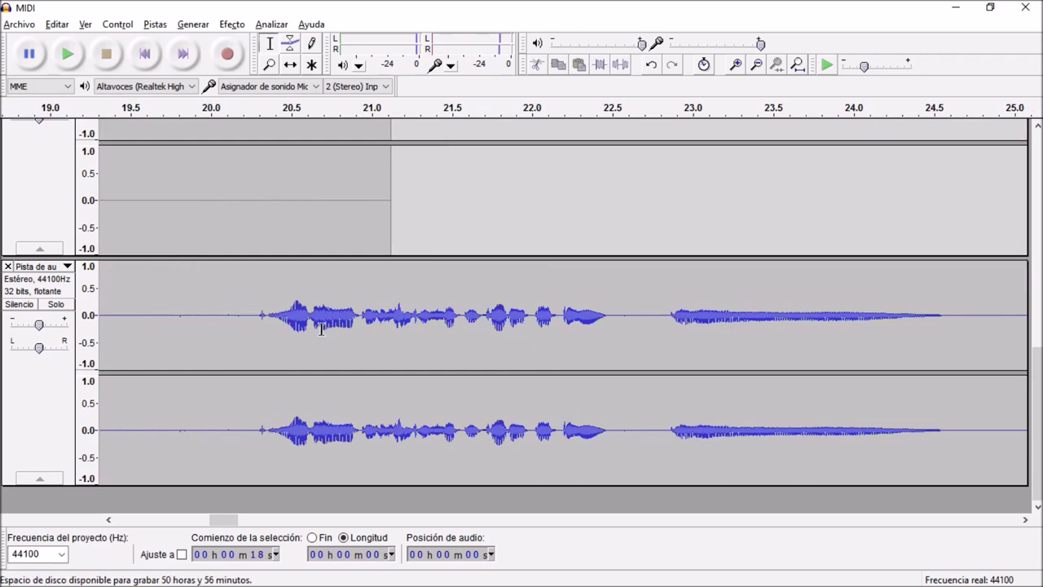
key("ctrl+3")
key("ctrl+3")
key("ctrl+3")
key("ctrl+3")
key("ctrl+3")
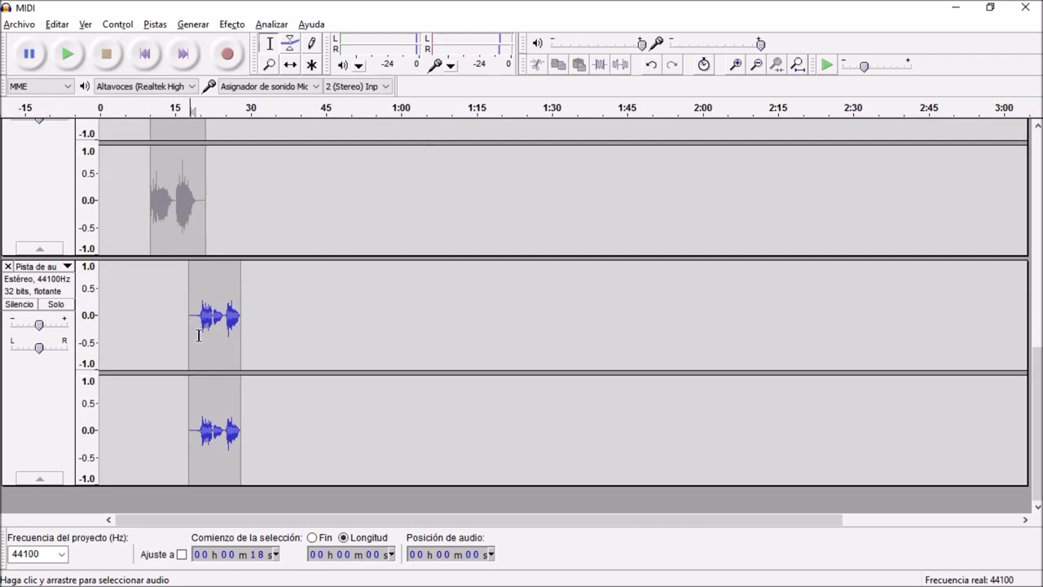
Step: Select the new take's quiet lead-in for Noise Reduction, and apply the effect at 24 dB to the whole clip
scroll(190, 330, "up", 3, "ctrl")
left_click_drag(272, 319, 172, 319)
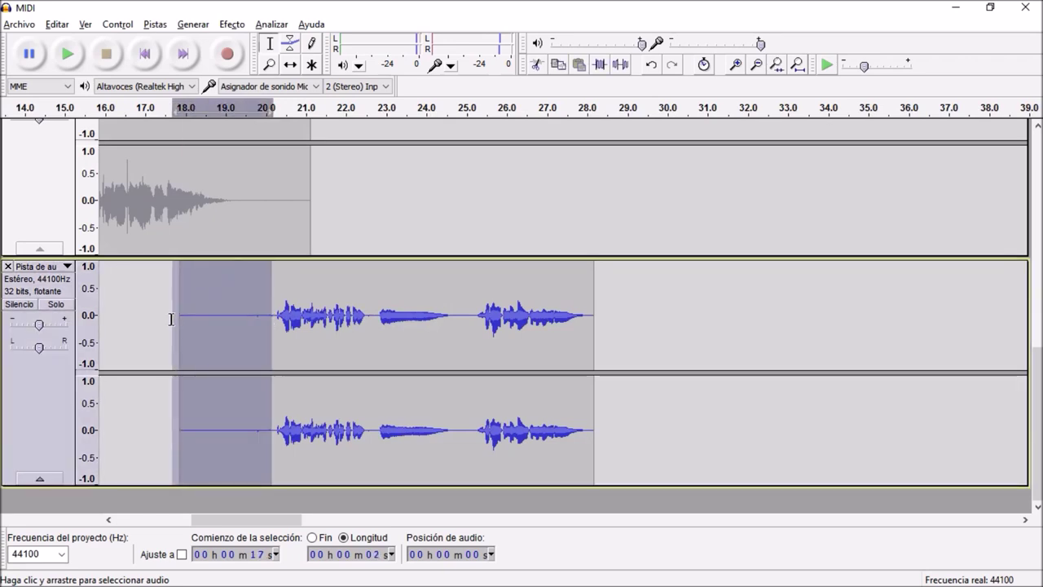
left_click(232, 23)
left_click(405, 357)
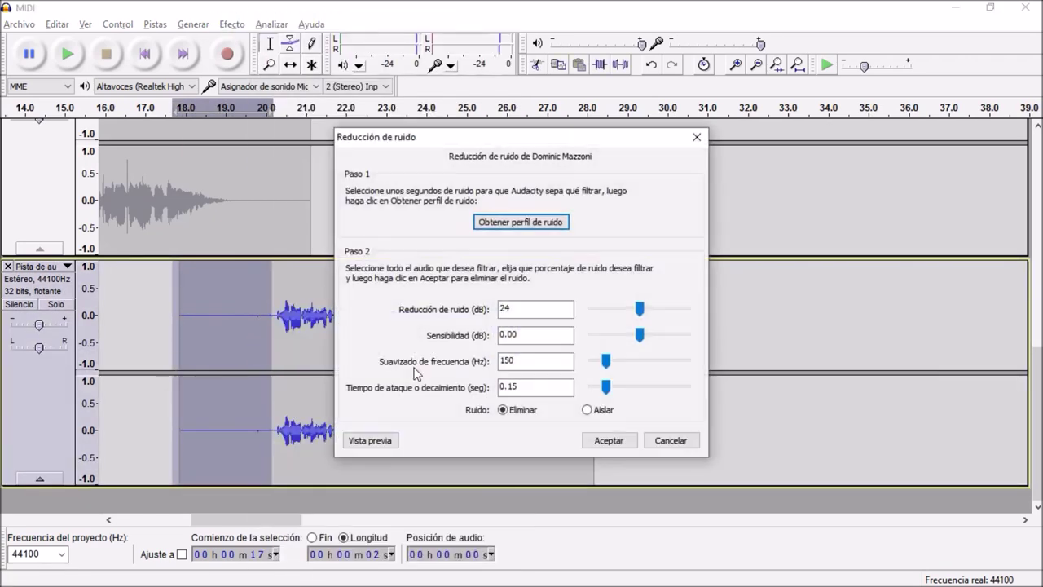
key("Escape")
double_click(407, 365)
left_click(232, 24)
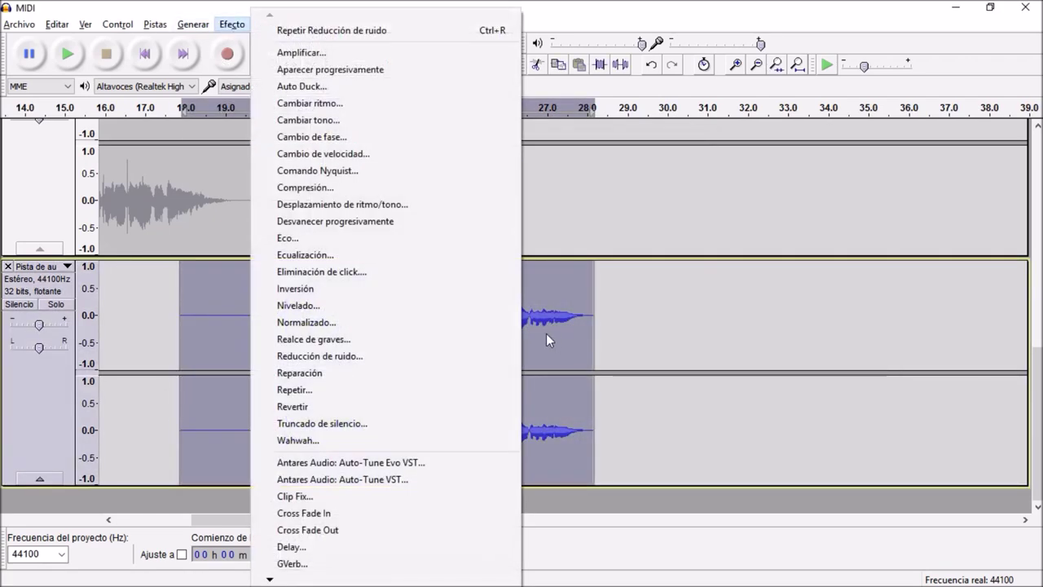
left_click(411, 357)
left_click(609, 440)
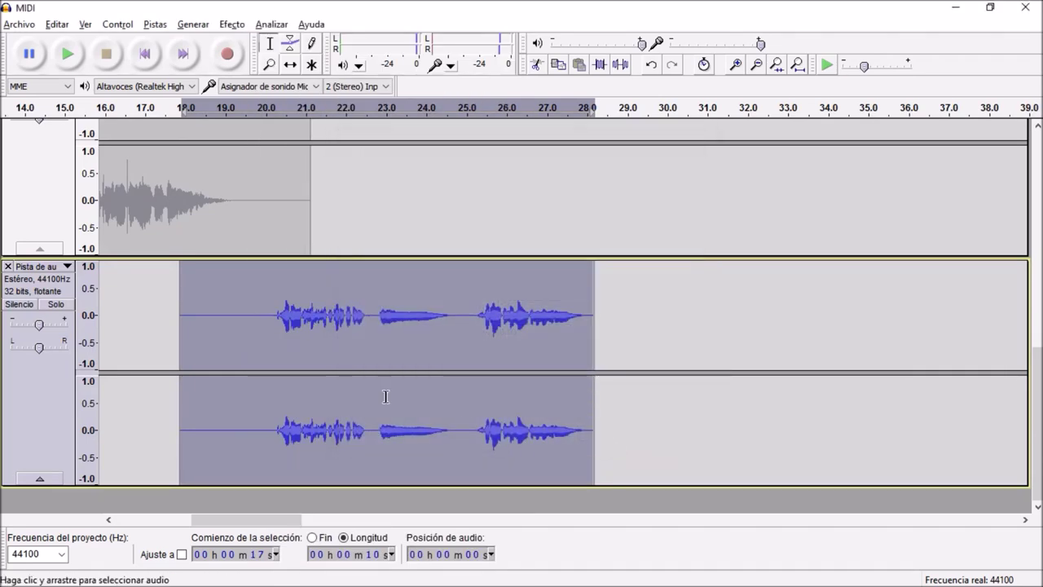
Step: Capture a noise profile from the new take's lead-in before about 20.1 s and reapply Noise Reduction at 24 dB to the entire clip
left_click_drag(272, 350, 159, 351)
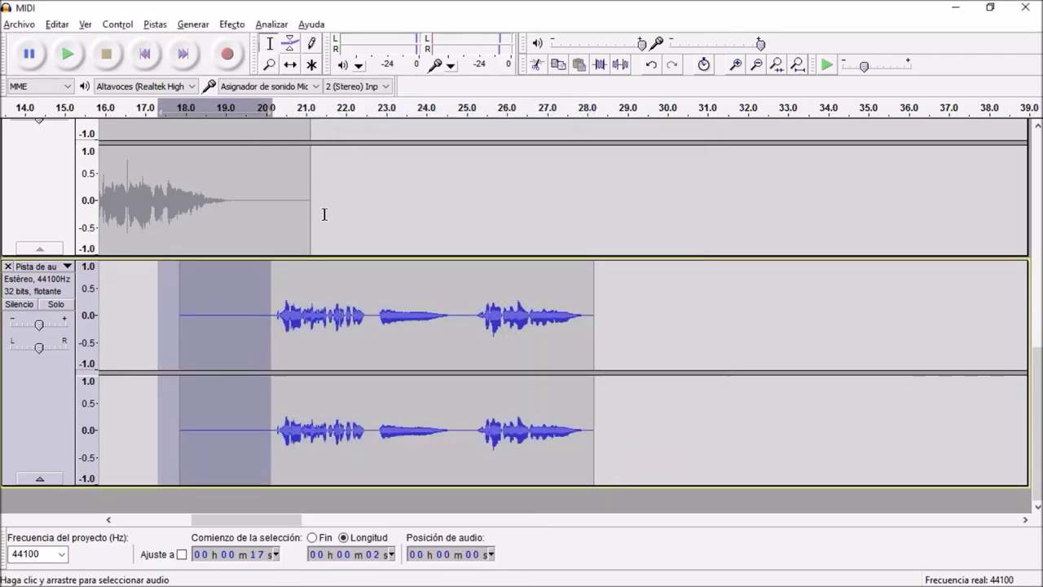
left_click(231, 24)
left_click(371, 357)
left_click(520, 221)
double_click(245, 317)
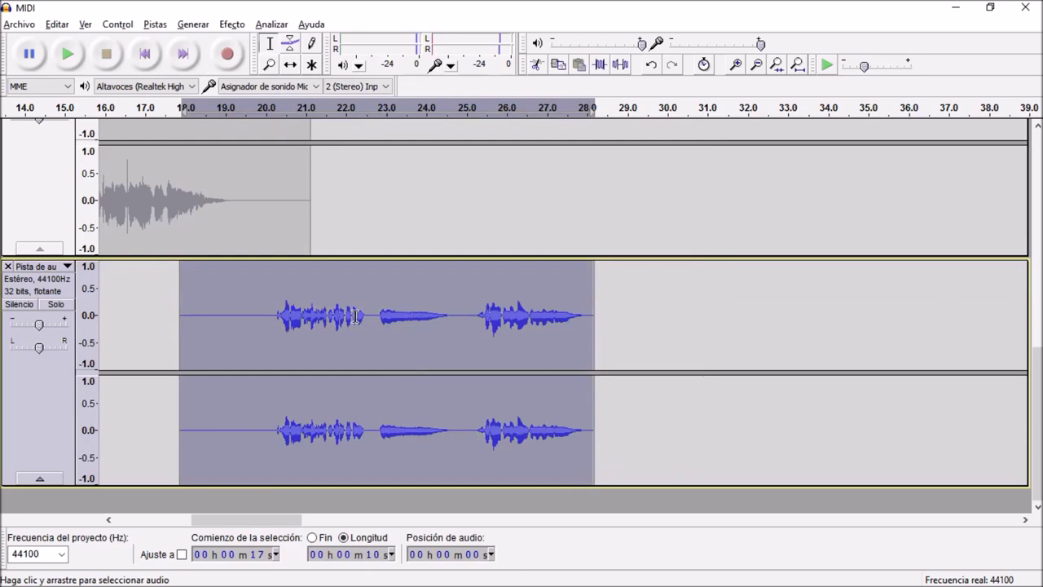
left_click(232, 23)
left_click(394, 352)
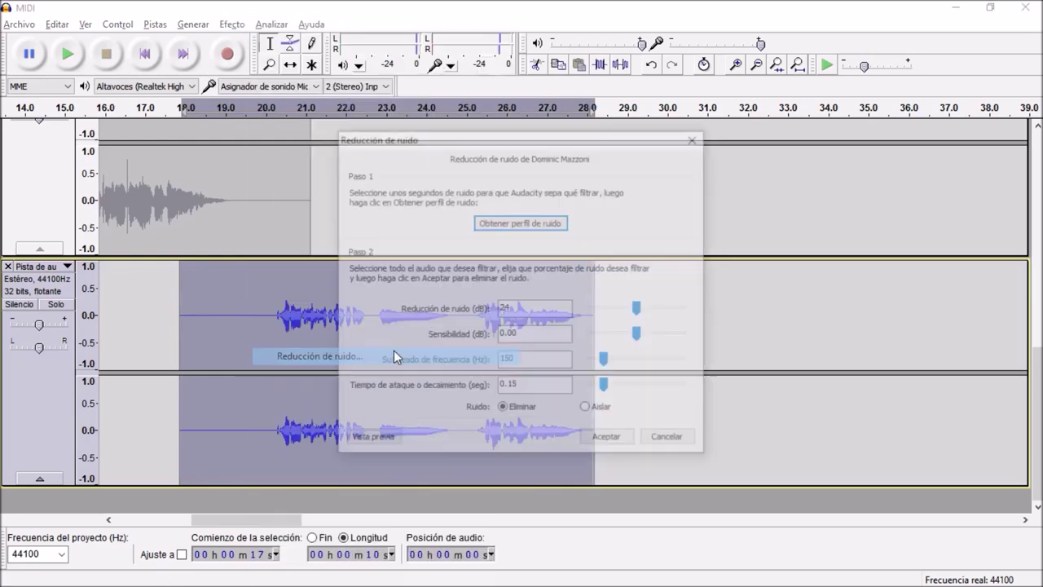
left_click(609, 440)
Step: Apply Equalization to the whole new take using the Bass Boost curve
left_click(232, 23)
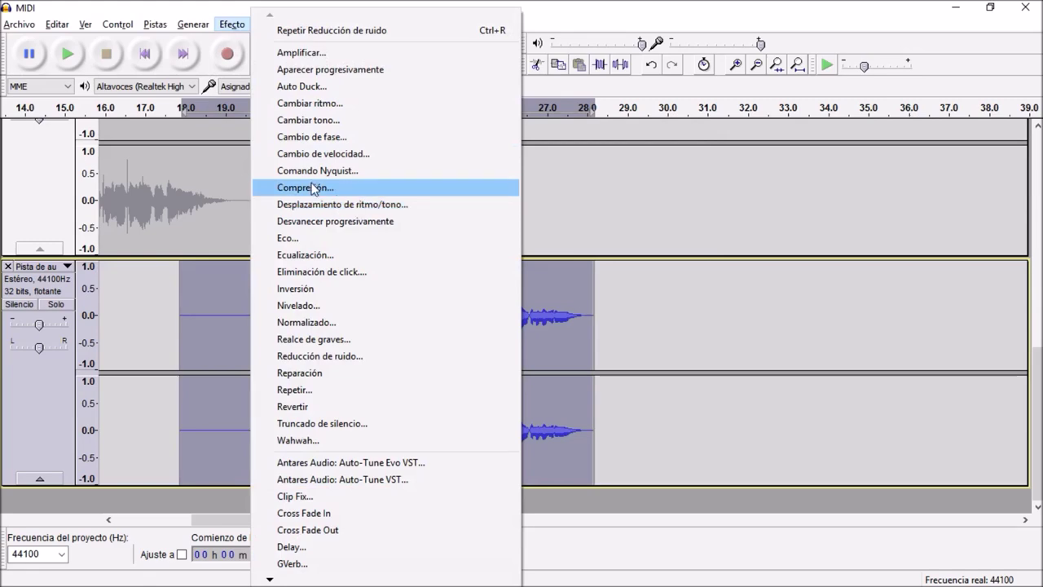
left_click(324, 254)
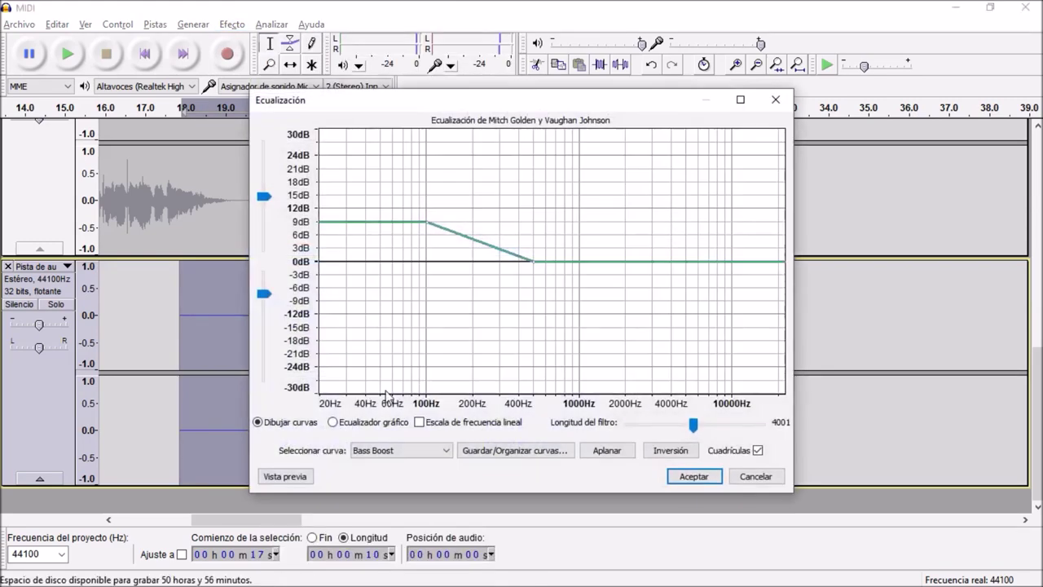
left_click(693, 477)
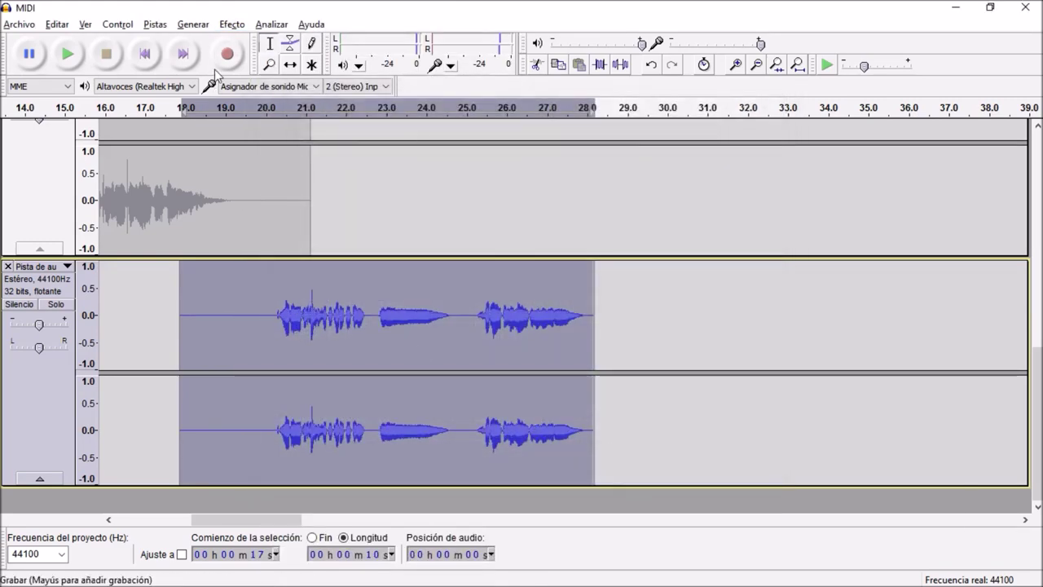
Step: Apply Equalization to the whole new take using the Treble Boost curve
left_click(231, 24)
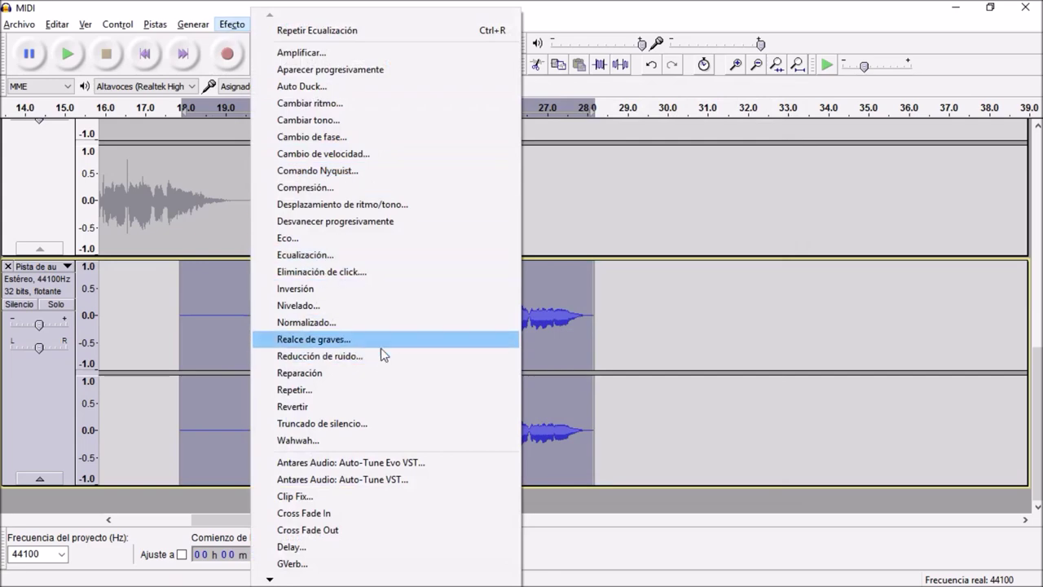
left_click(377, 255)
left_click(426, 450)
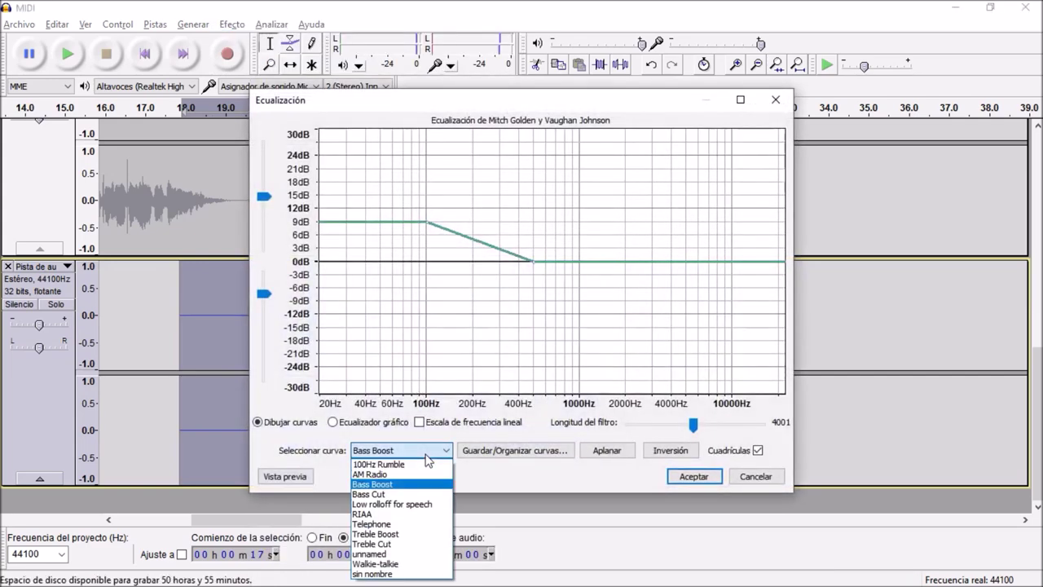
left_click(401, 533)
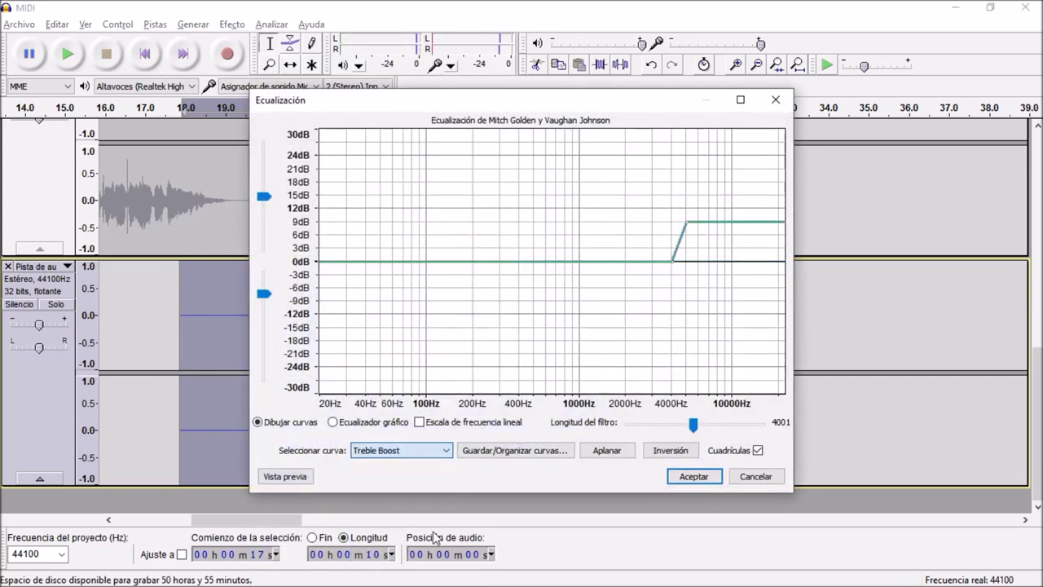
left_click(694, 478)
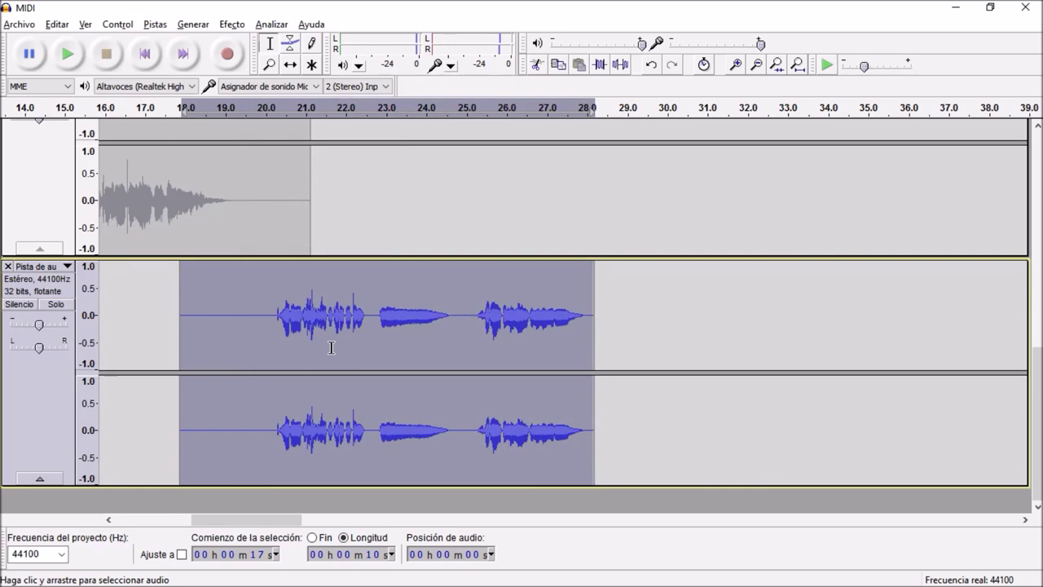
Step: Apply the Compressor and the Leveller to the whole new take with their current settings
left_click(240, 24)
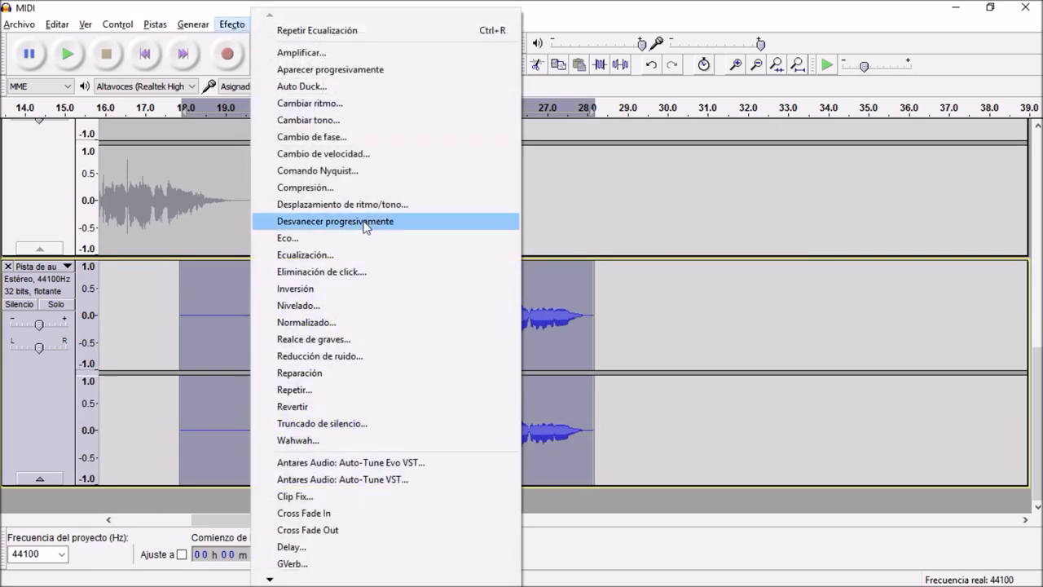
left_click(352, 193)
key("Return")
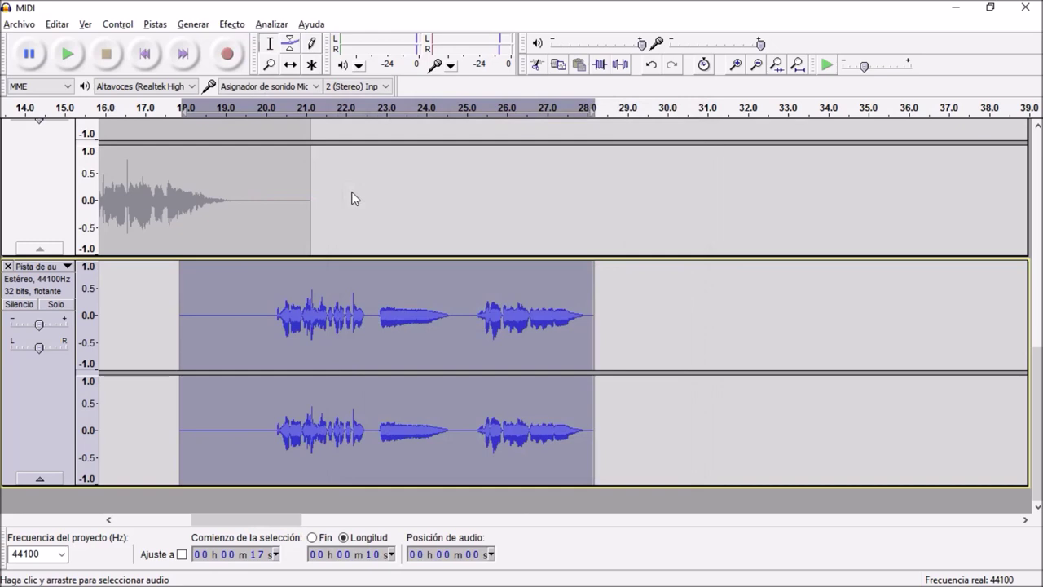
left_click(232, 24)
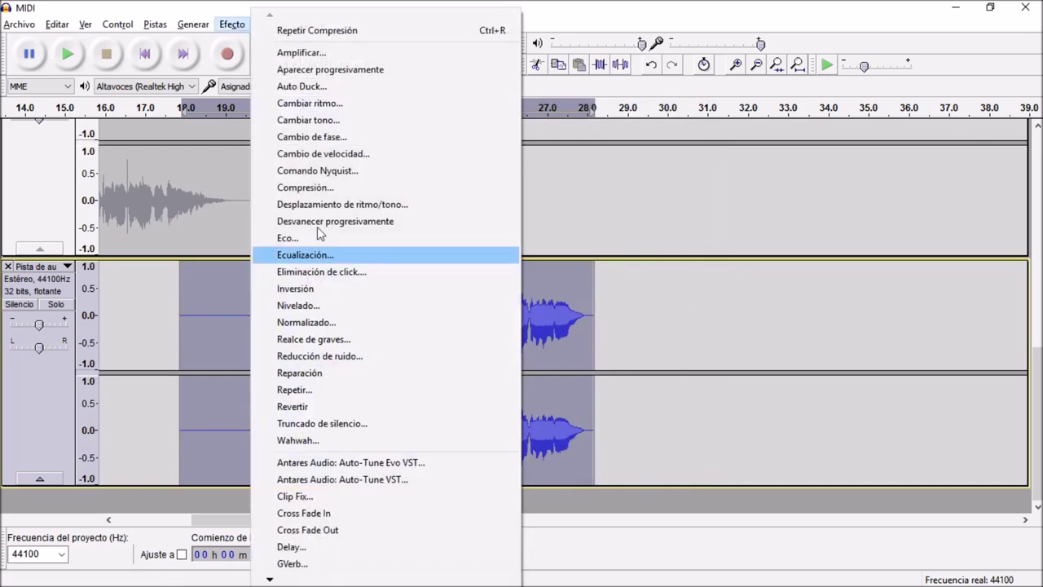
left_click(310, 305)
key("Return")
Step: Normalize the whole new take with the current settings
left_click(231, 23)
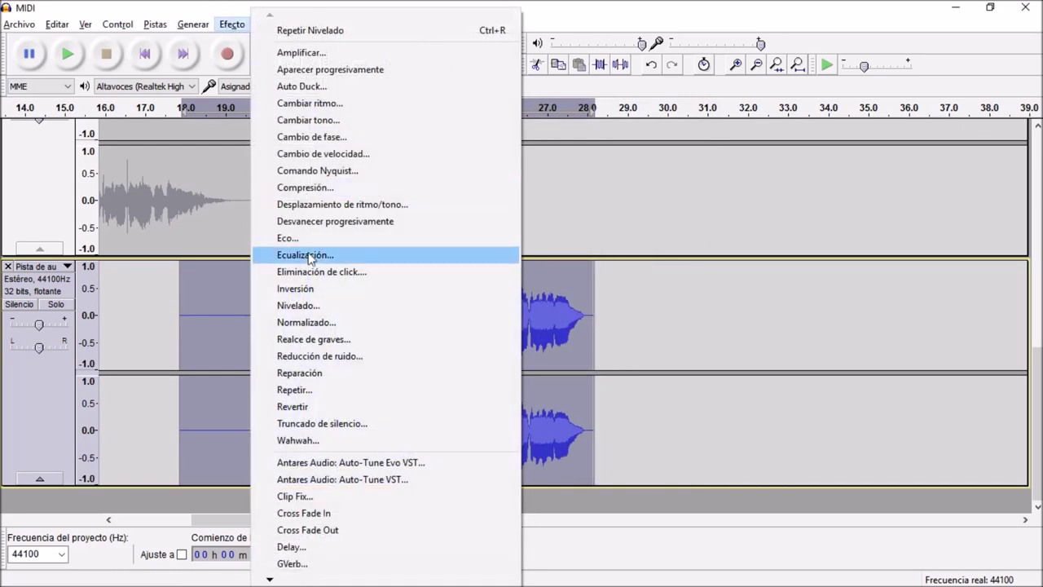
left_click(328, 322)
key("Return")
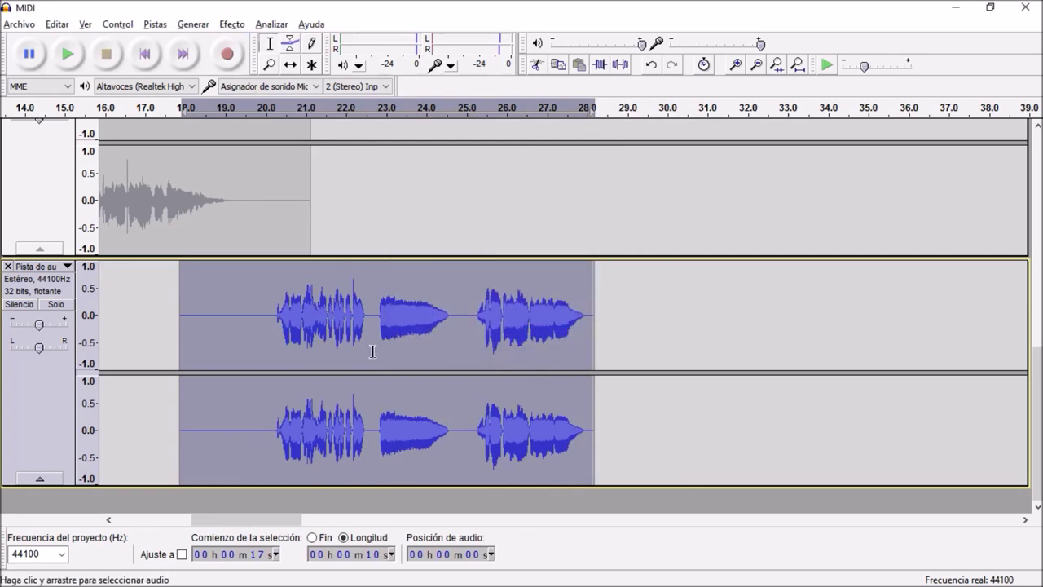
Step: Duplicate the processed take and apply the Delay effect to the copy
key("ctrl+d")
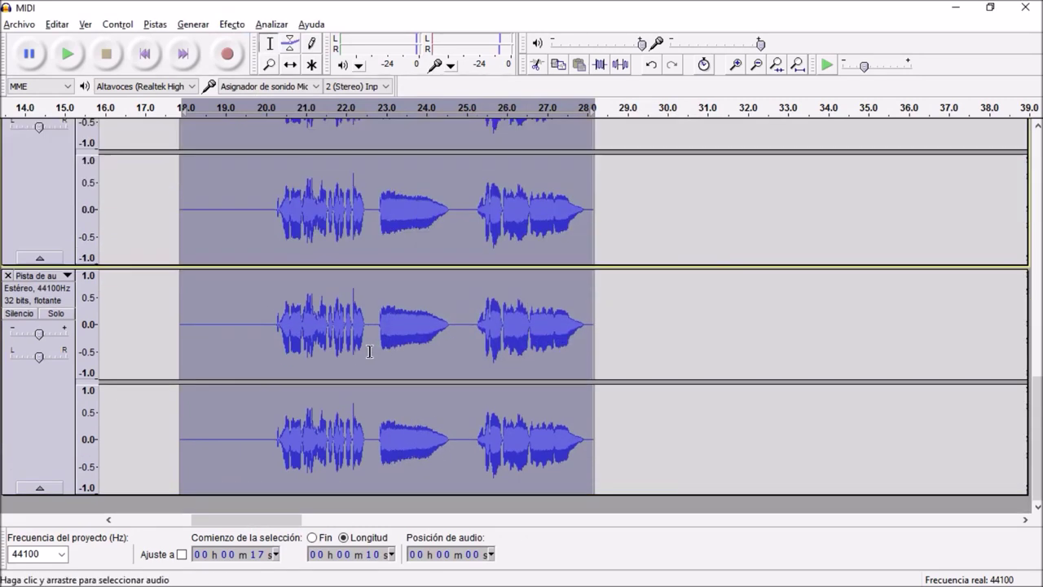
left_click(231, 23)
left_click(308, 552)
left_click(647, 417)
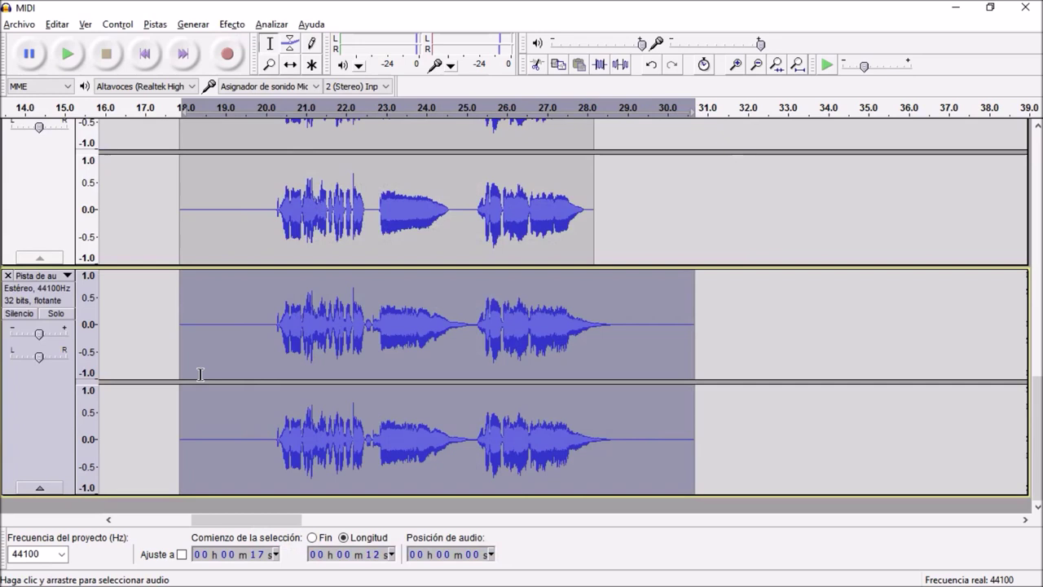
Step: Place the cursor just before the first phrase and lower the delayed copy's track gain
left_click(271, 335)
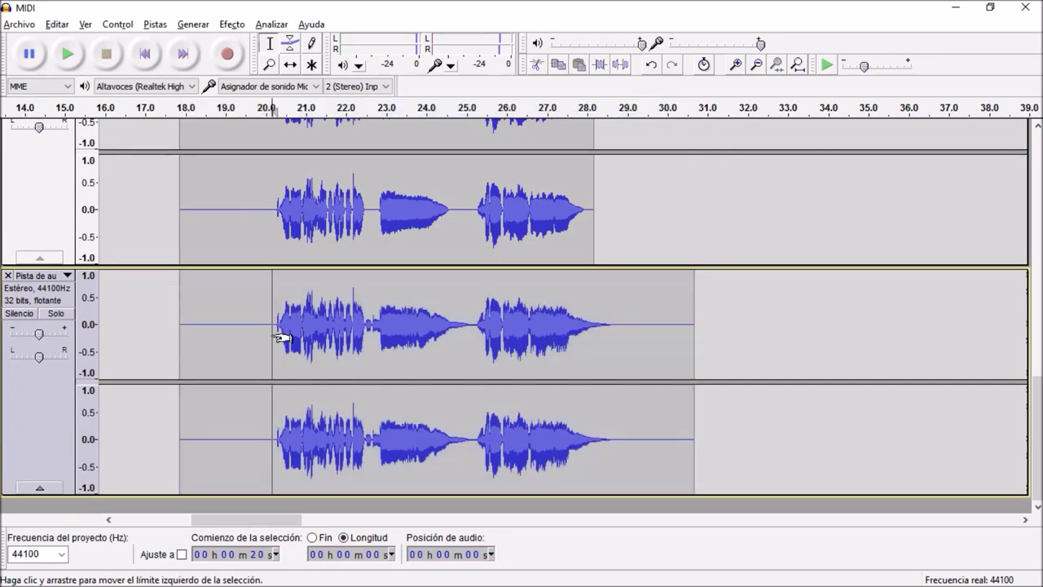
double_click(38, 336)
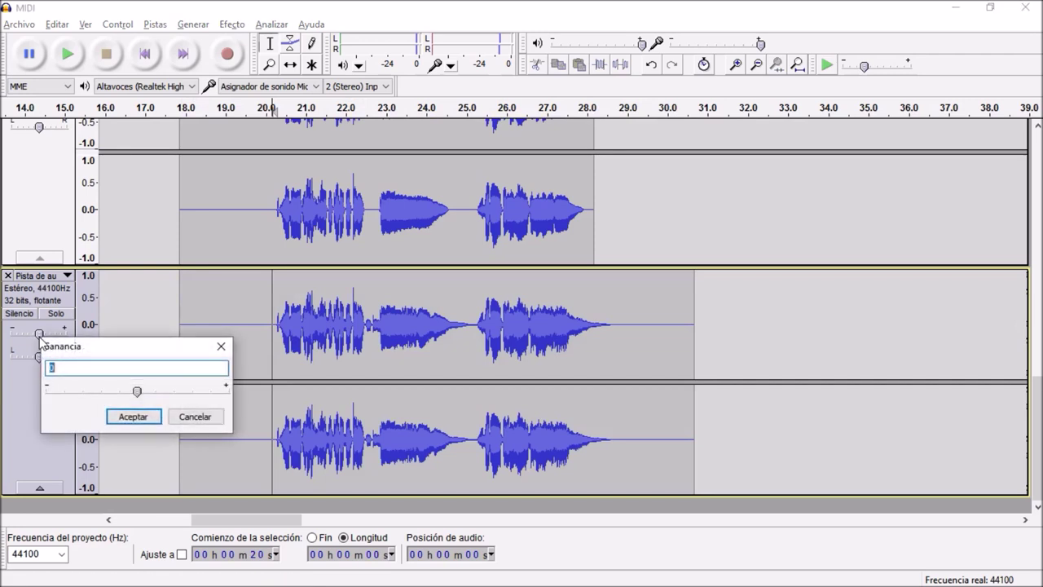
key("Return")
Step: Set the original take's track gain to -8 dB and play the mix from about 20.2 s
scroll(39, 335, "up", 5)
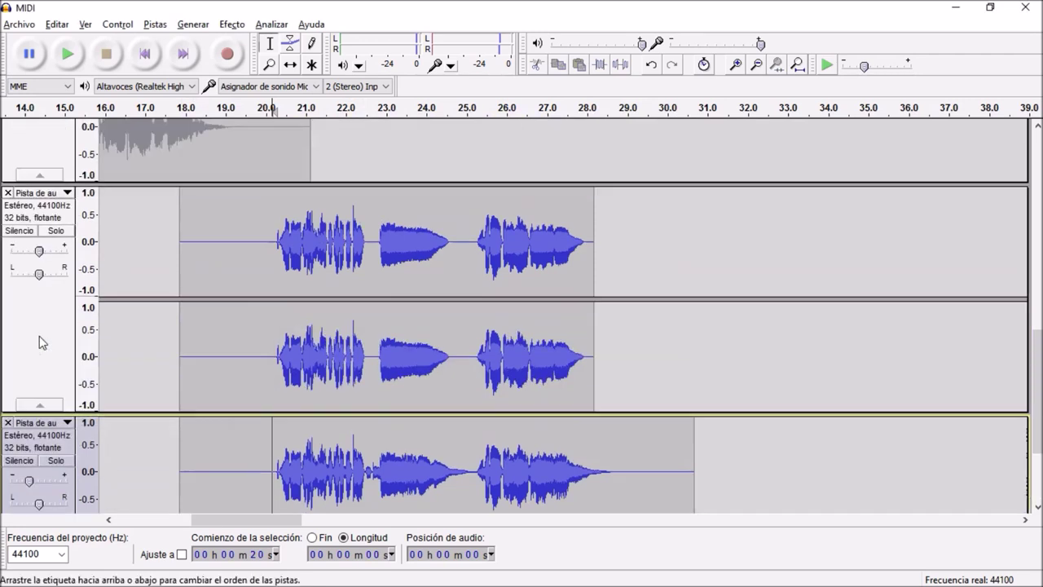
double_click(39, 302)
type("-8")
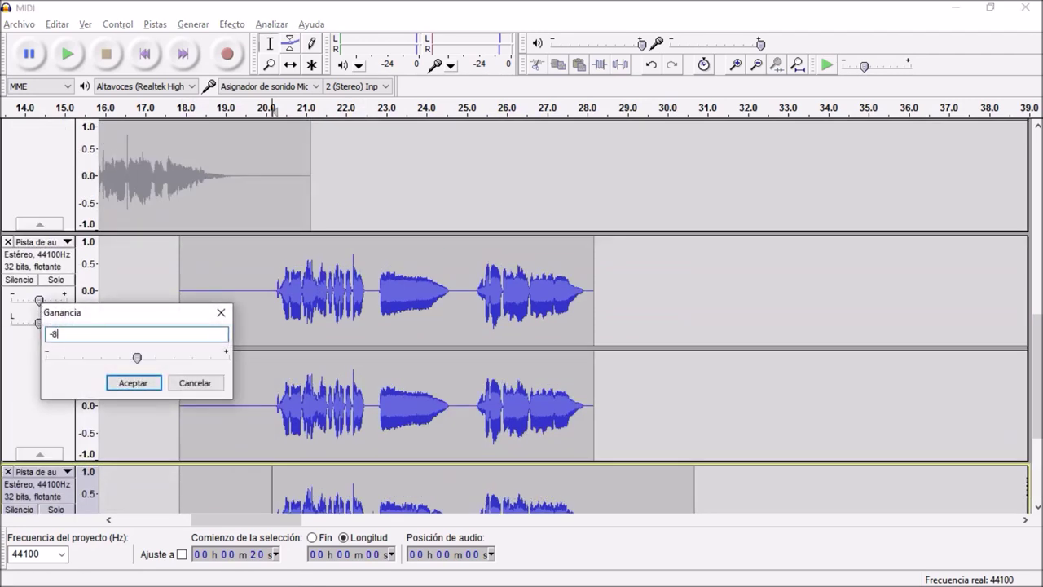
key("Return")
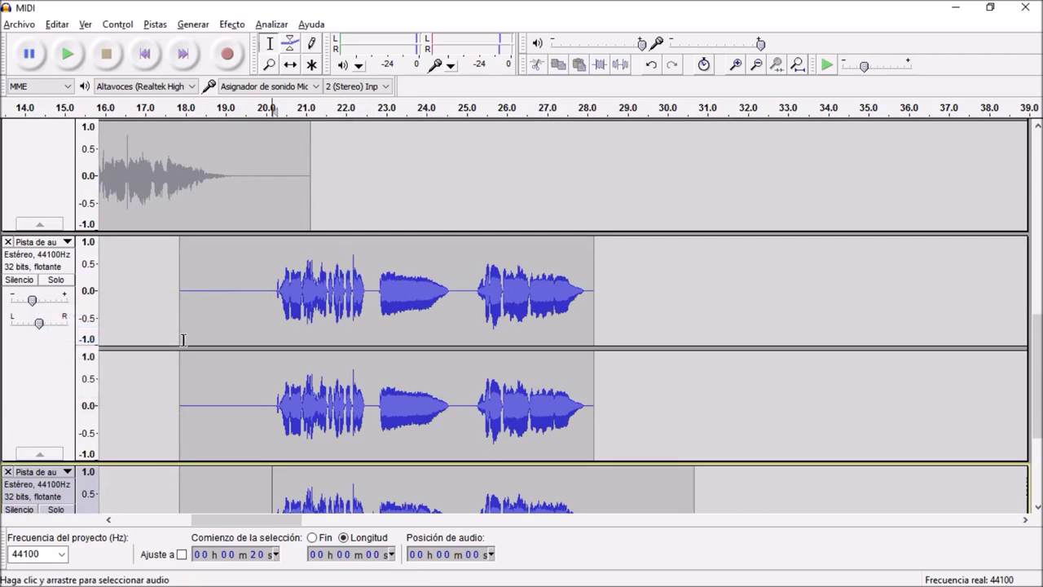
key("space")
Step: Delete the delayed copy's track
scroll(180, 342, "down", 3)
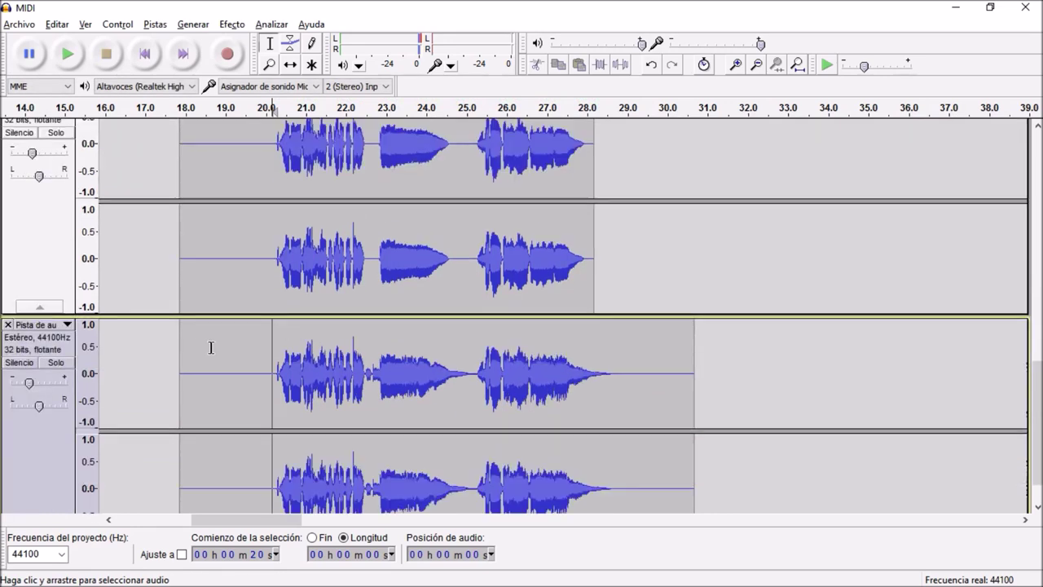
scroll(217, 366, "down", 1)
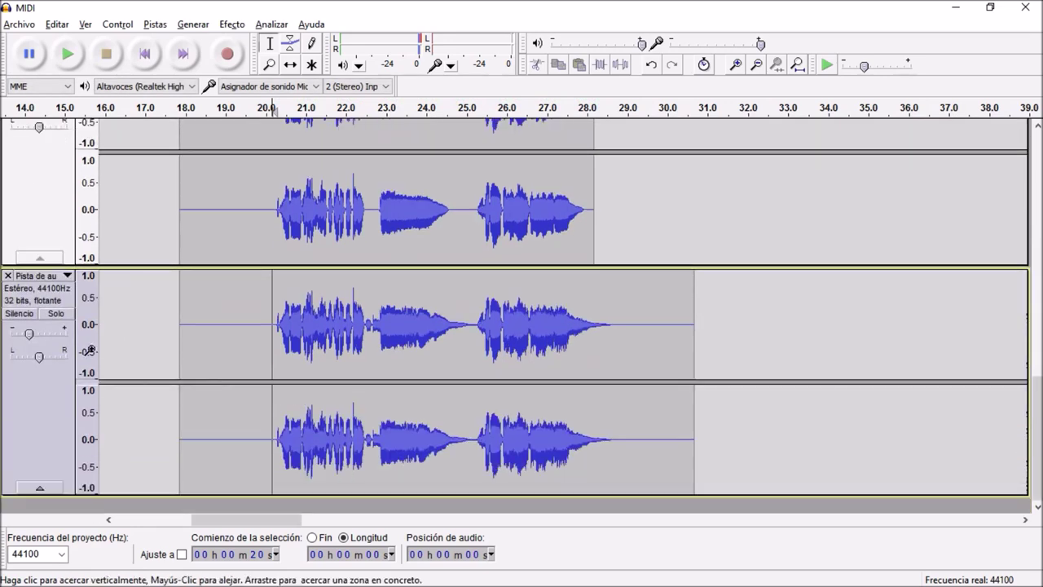
left_click(8, 277)
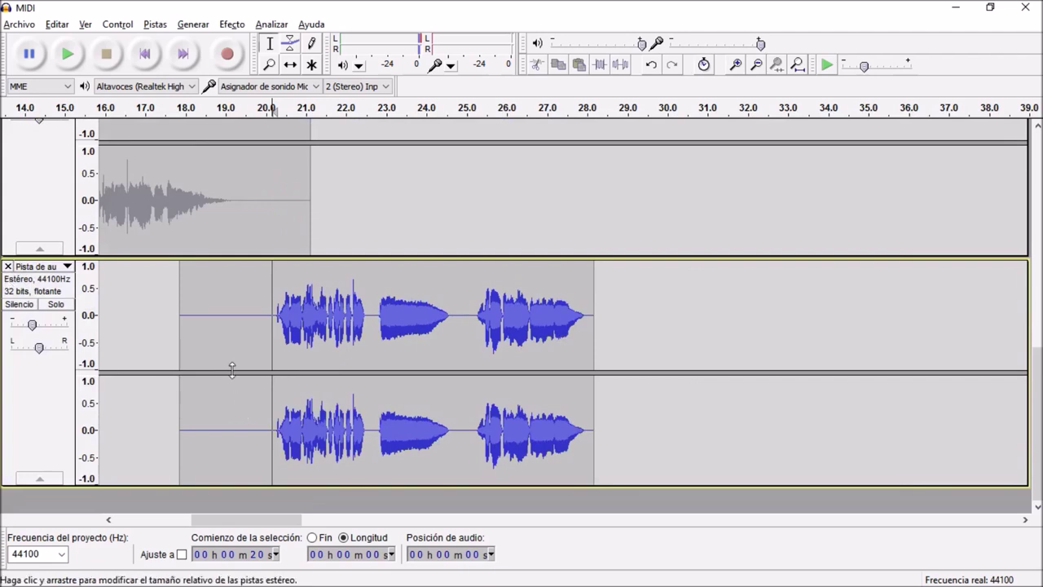
Step: Place the cursor at the start of the processed take, about 17.9 s, and mute its track
left_click(181, 323)
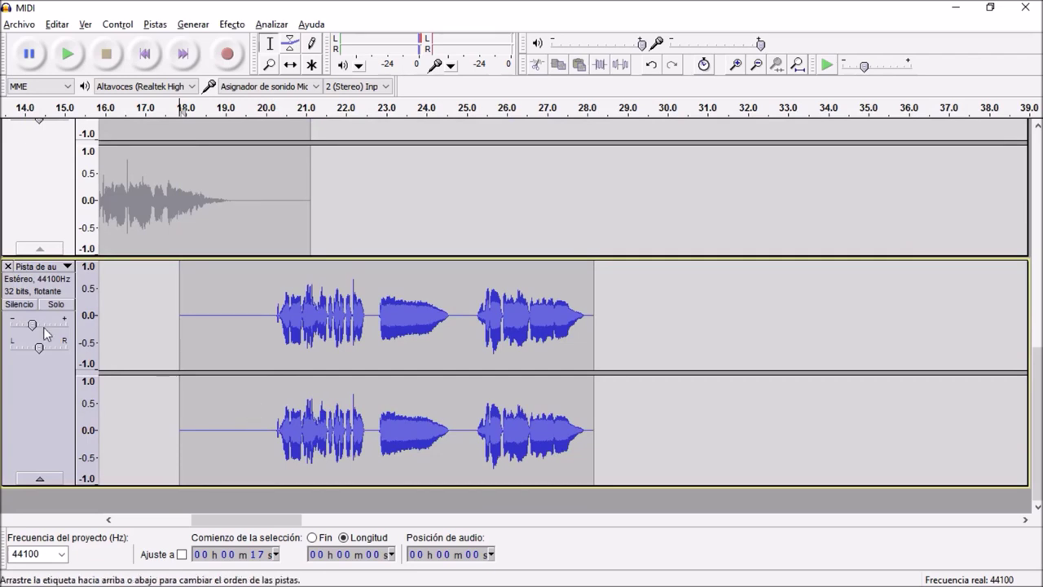
left_click(19, 304)
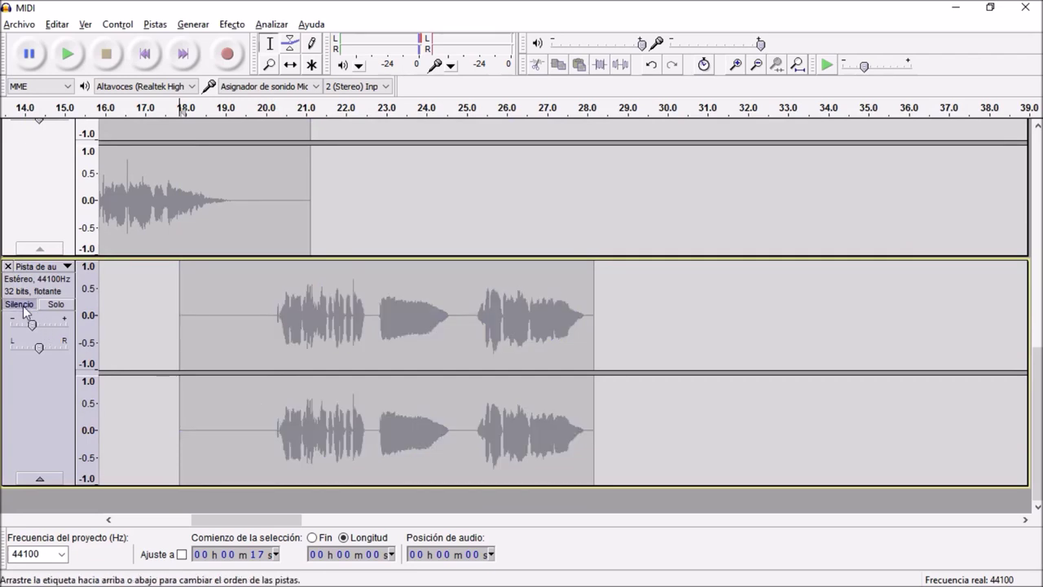
Step: Record a trial take on a new track from about 17.9 s and delete that track
key("r")
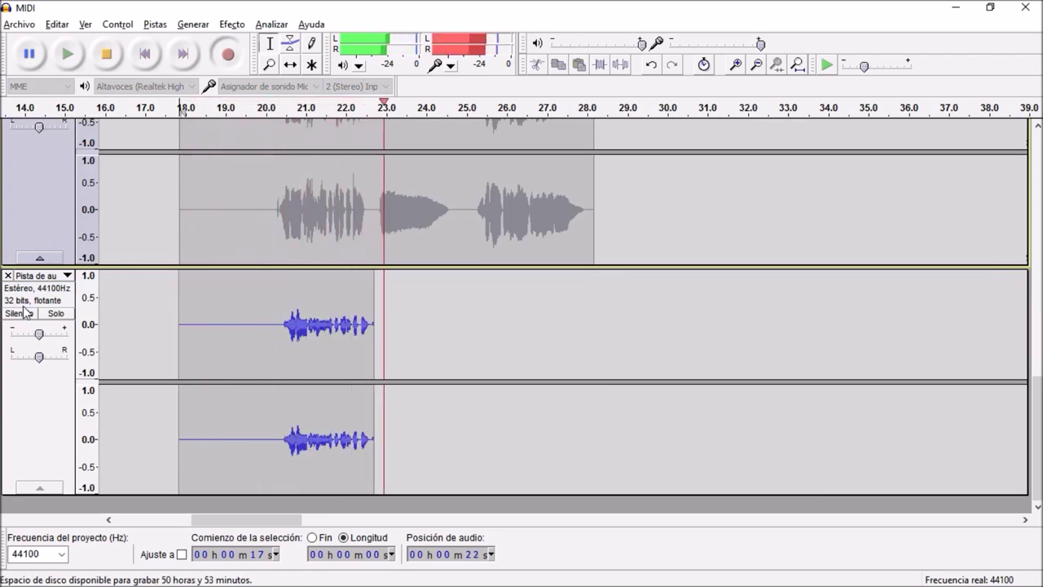
key("space")
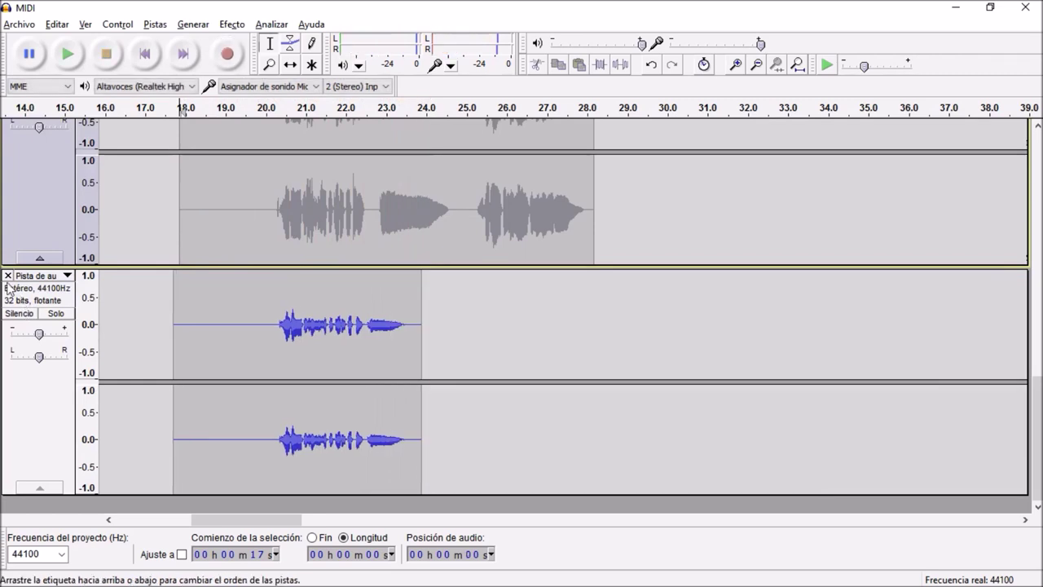
left_click(7, 277)
Step: Record two more takes on separate tracks, each from about 17.9 s until the vocal phrases end
key("r")
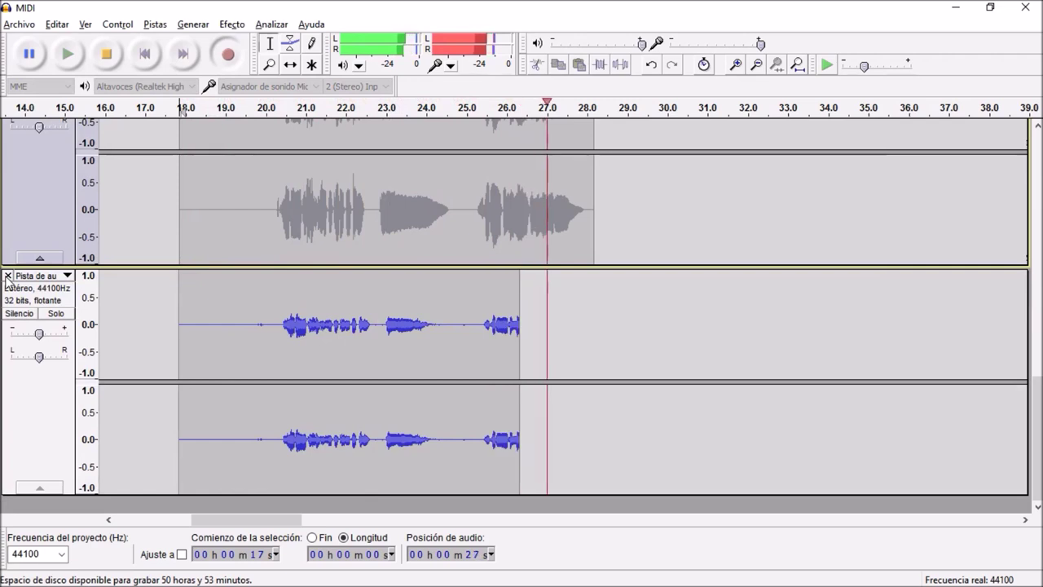
key("space")
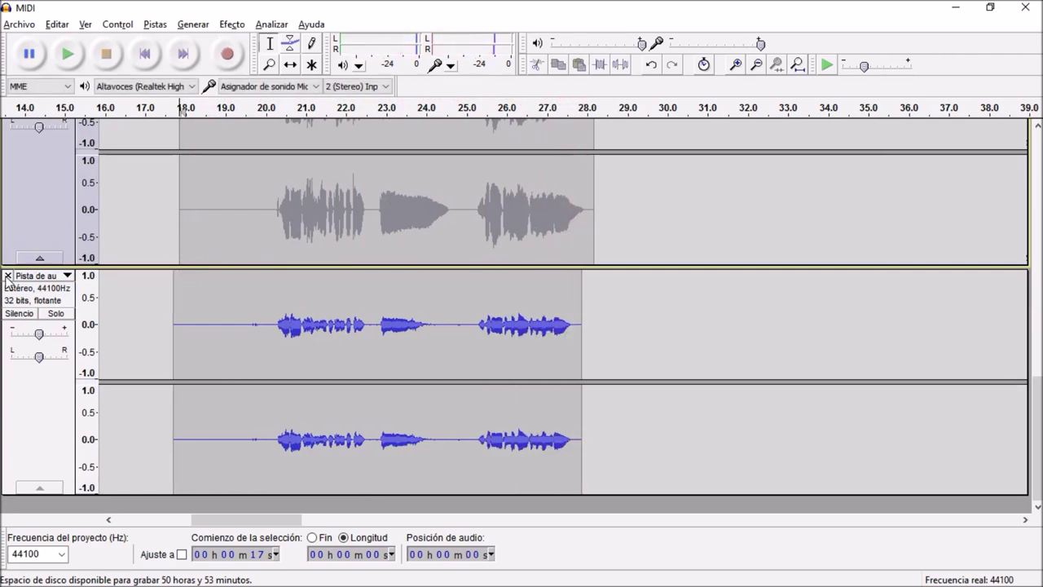
key("r")
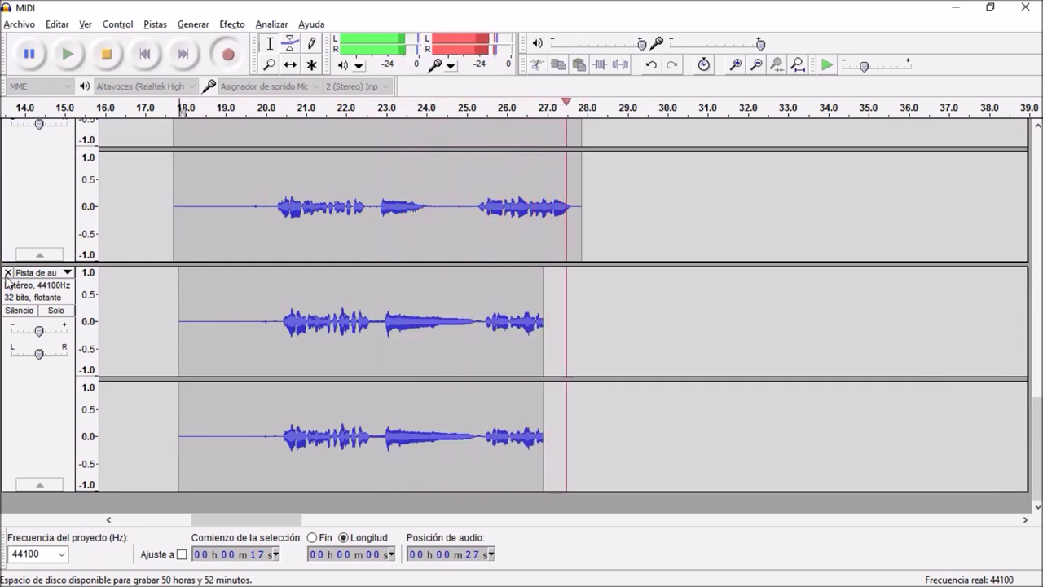
key("space")
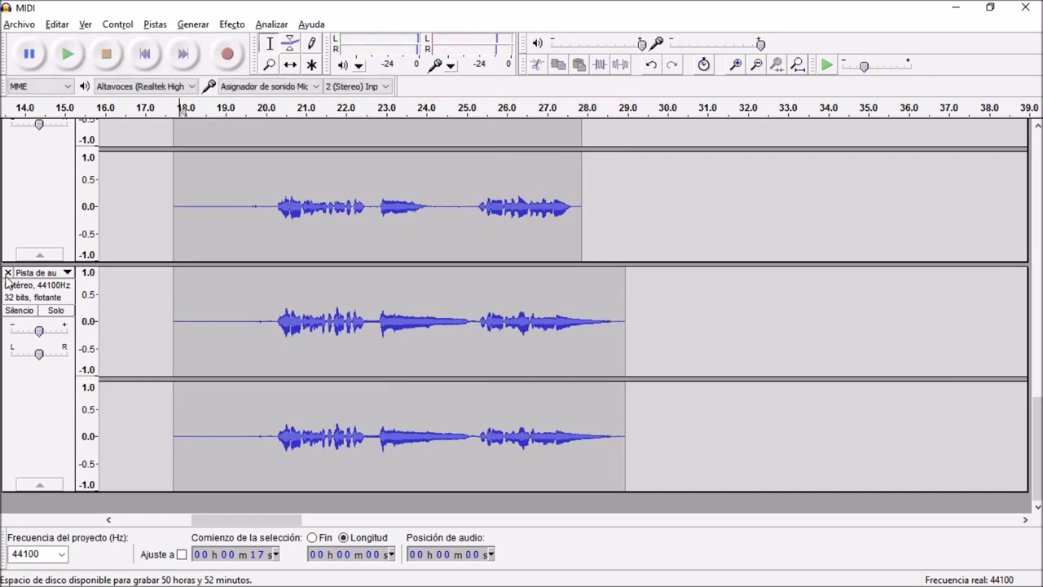
Step: Delete the earlier of the two unmuted takes and mute the remaining one
scroll(381, 339, "up", 3)
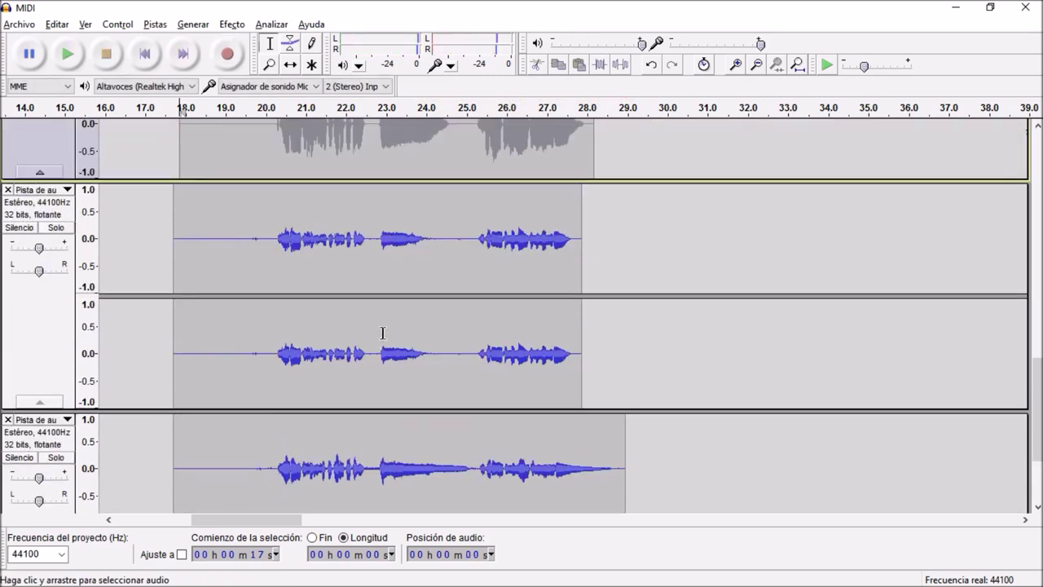
left_click(7, 190)
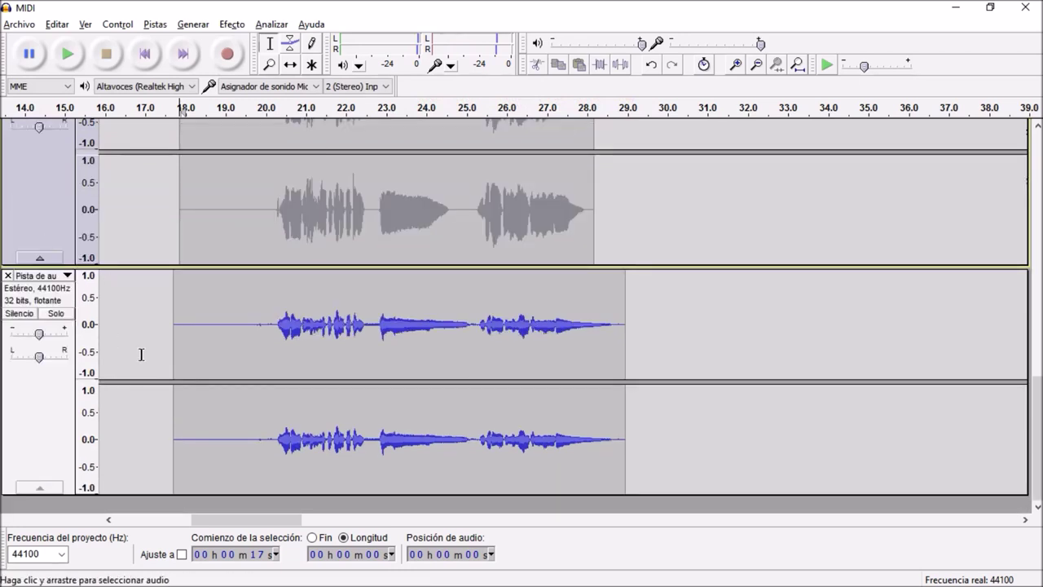
left_click(19, 314)
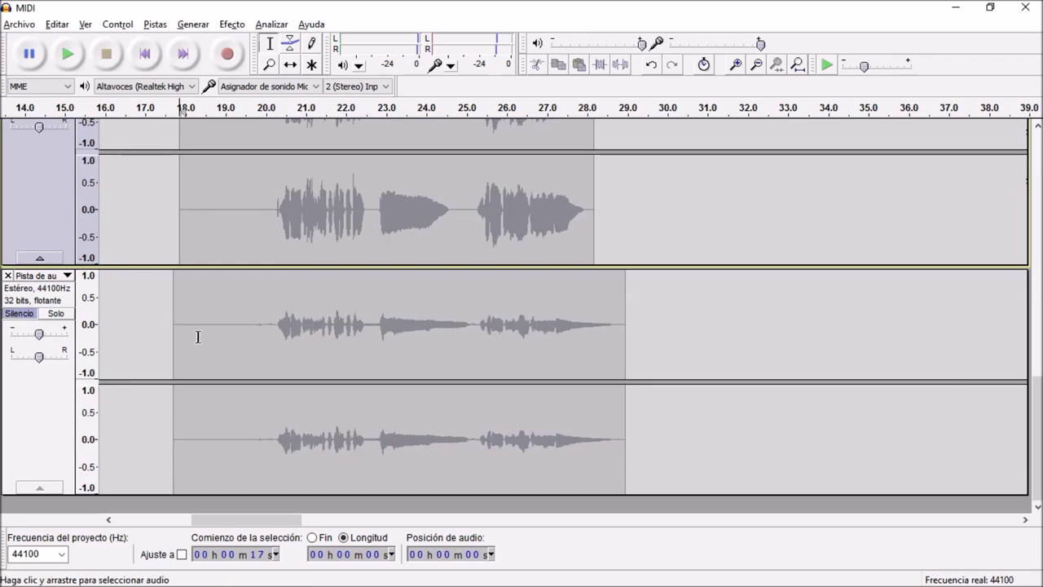
Step: Record another take on a new track from about 17.9 s to 28 s and collapse that track
key("space")
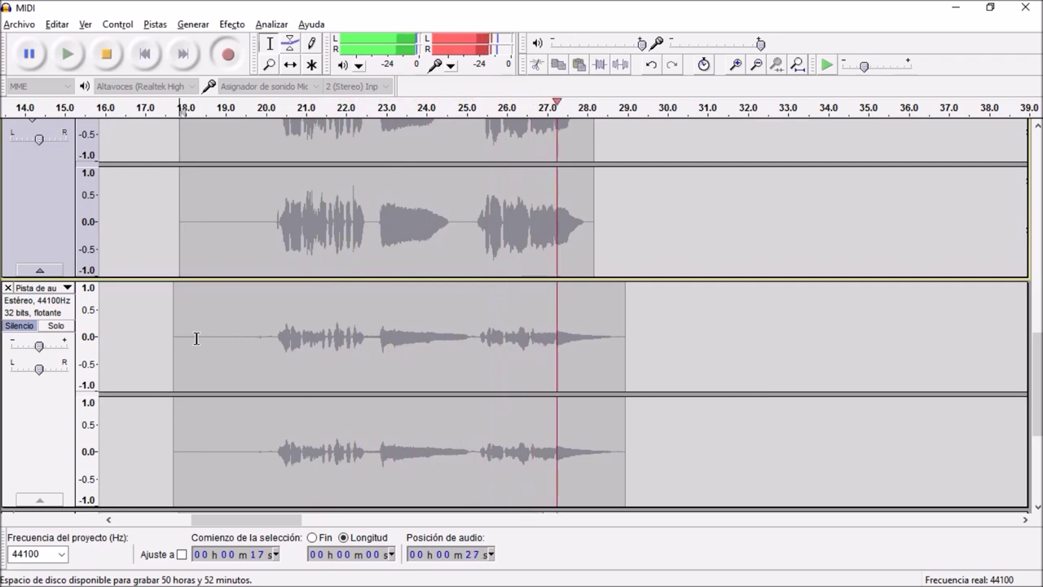
key("space")
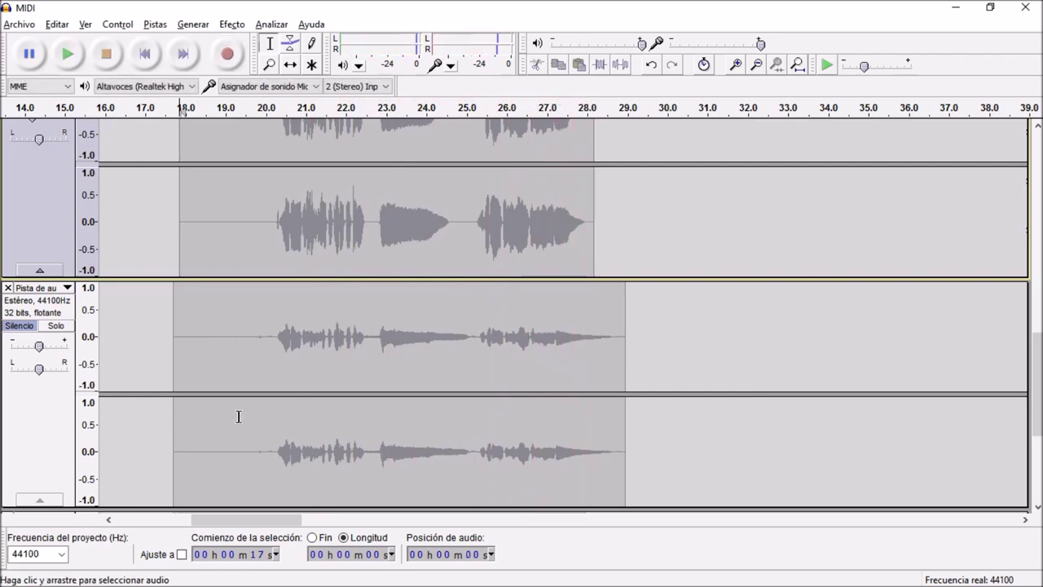
scroll(217, 386, "down", 2)
scroll(263, 428, "down", 2)
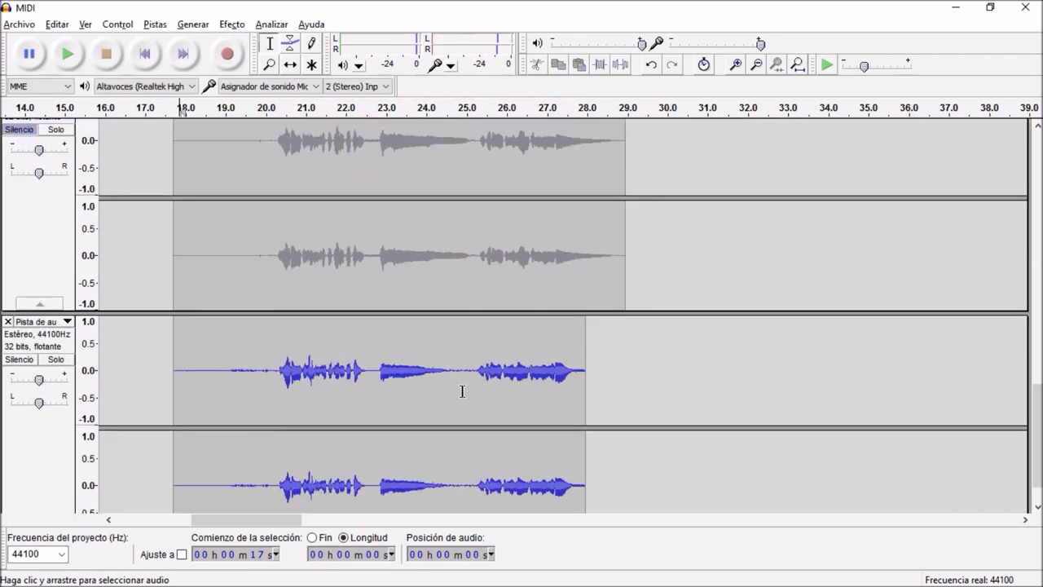
scroll(489, 391, "up", 1)
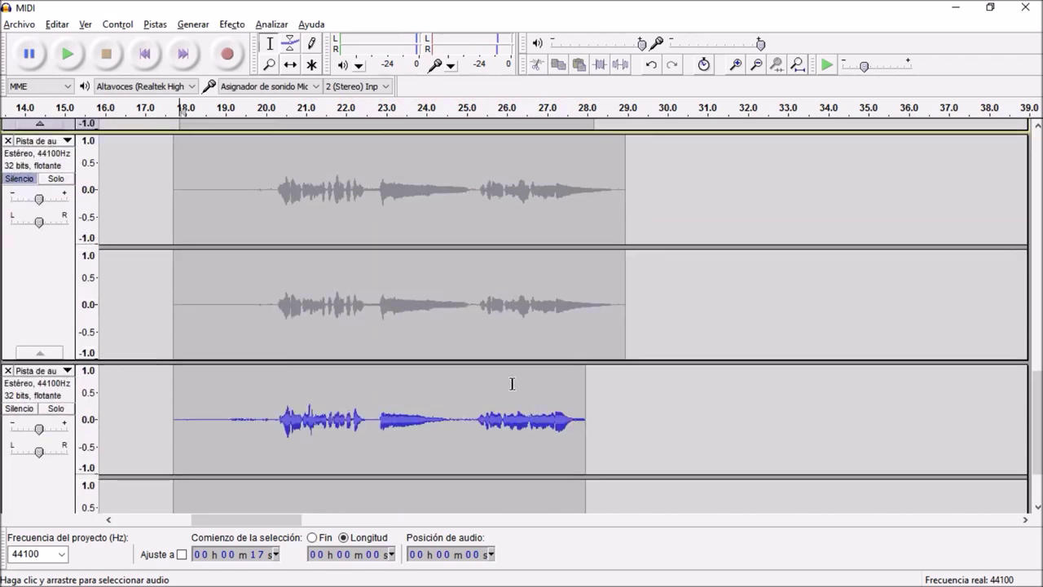
scroll(510, 396, "down", 2)
left_click(39, 471)
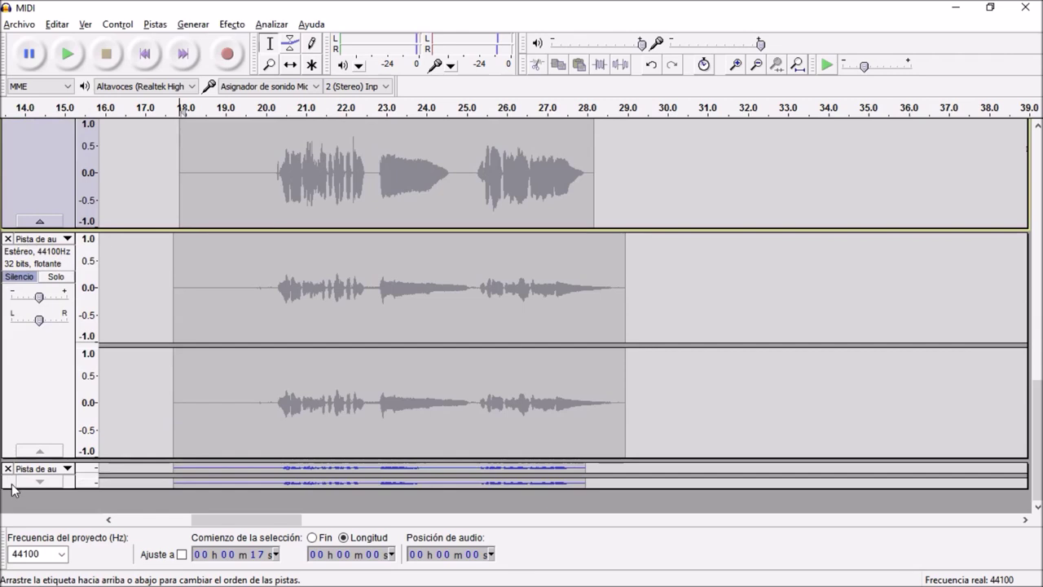
Step: Expand the newest take and move its track above the muted longer take
left_click(13, 488)
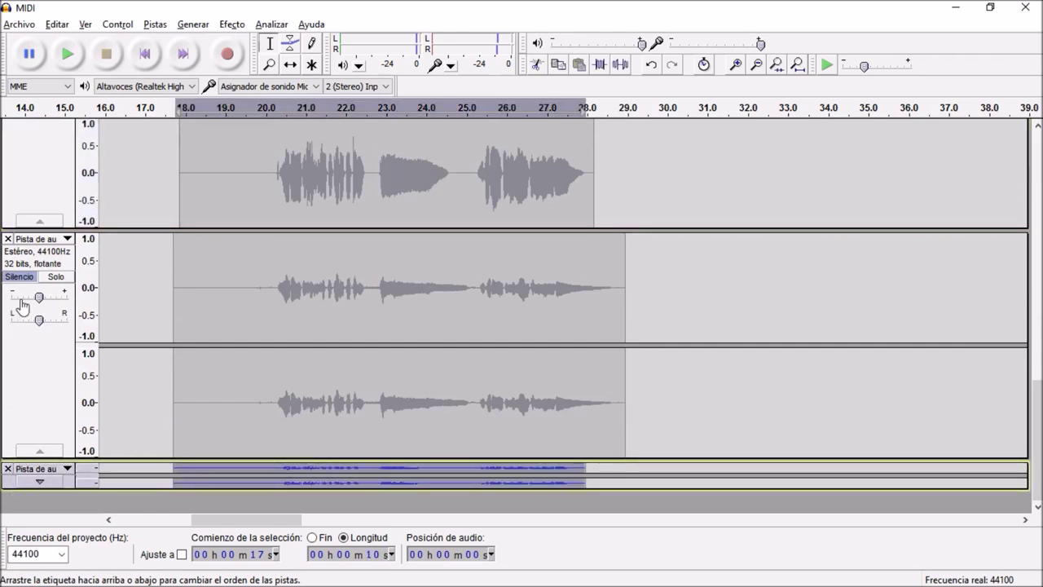
left_click_drag(22, 306, 26, 261)
left_click(38, 251)
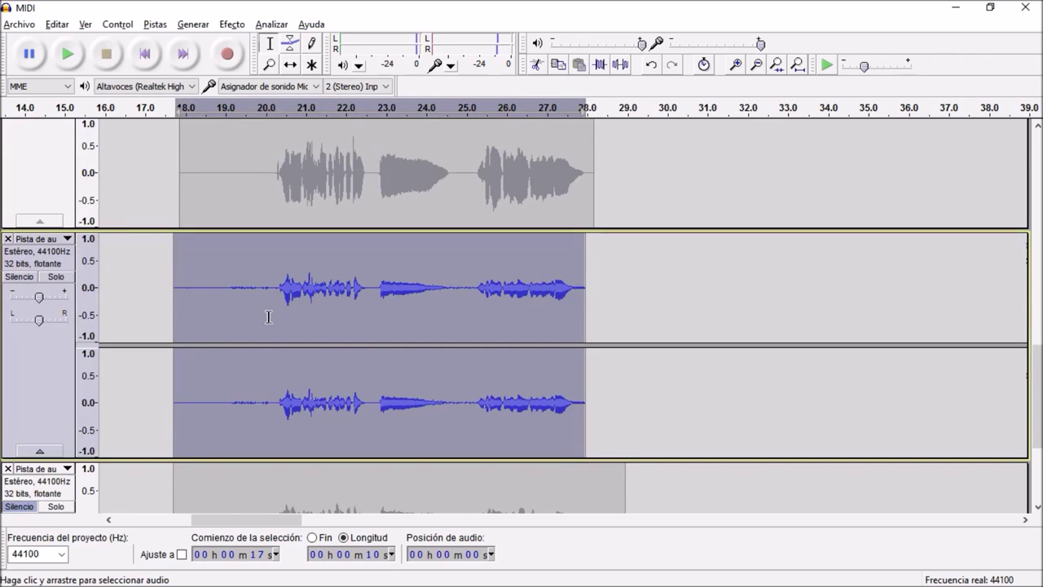
Step: Unmute the longer take and trim the start of the newest take to about 17.9 s
scroll(573, 315, "up", 2)
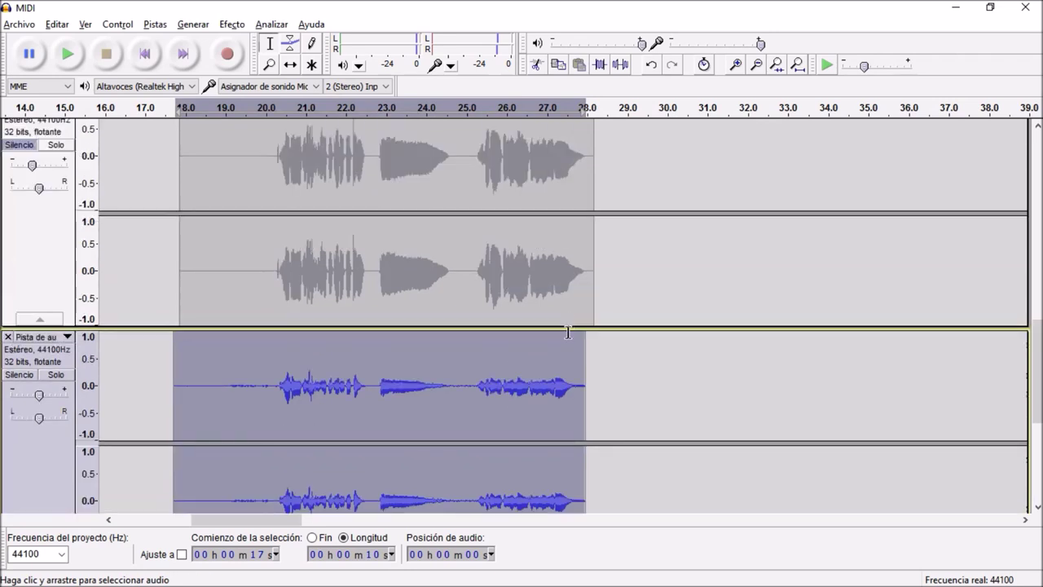
scroll(566, 326, "down", 3)
scroll(566, 333, "up", 1, "ctrl")
scroll(565, 324, "up", 1, "ctrl")
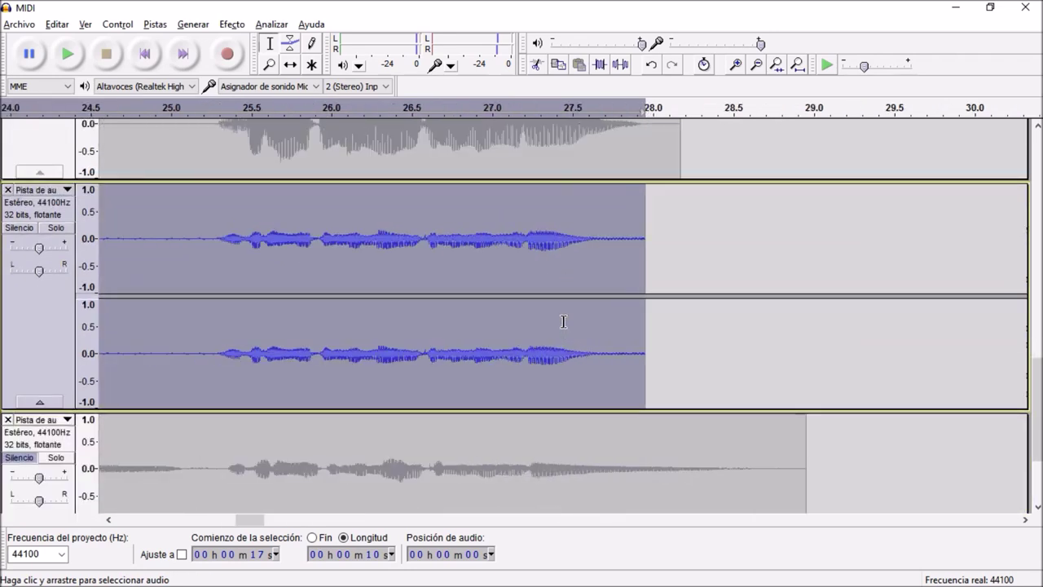
scroll(563, 321, "down", 1, "ctrl")
scroll(273, 339, "down", 2, "ctrl")
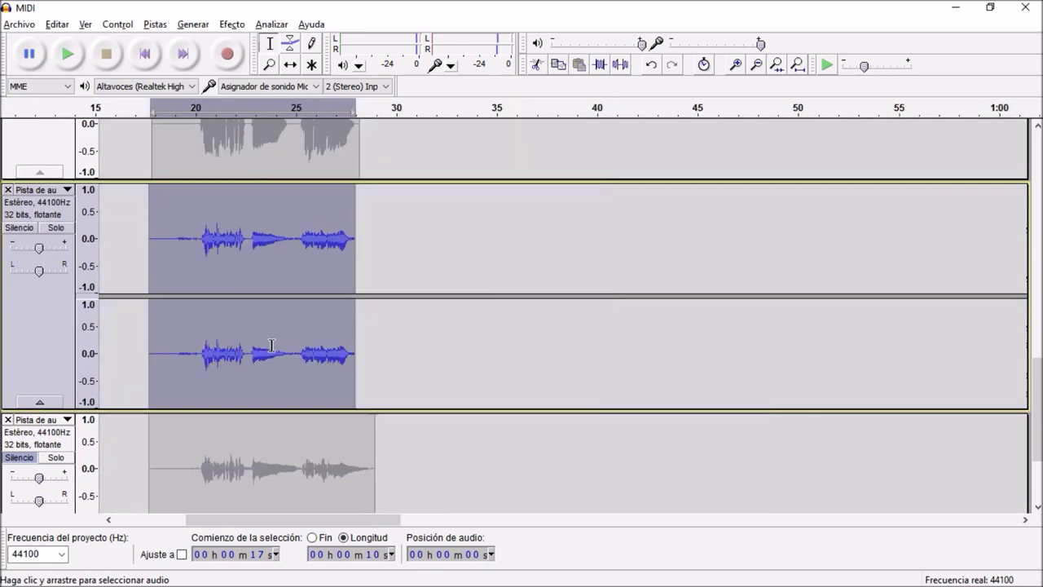
left_click(22, 460)
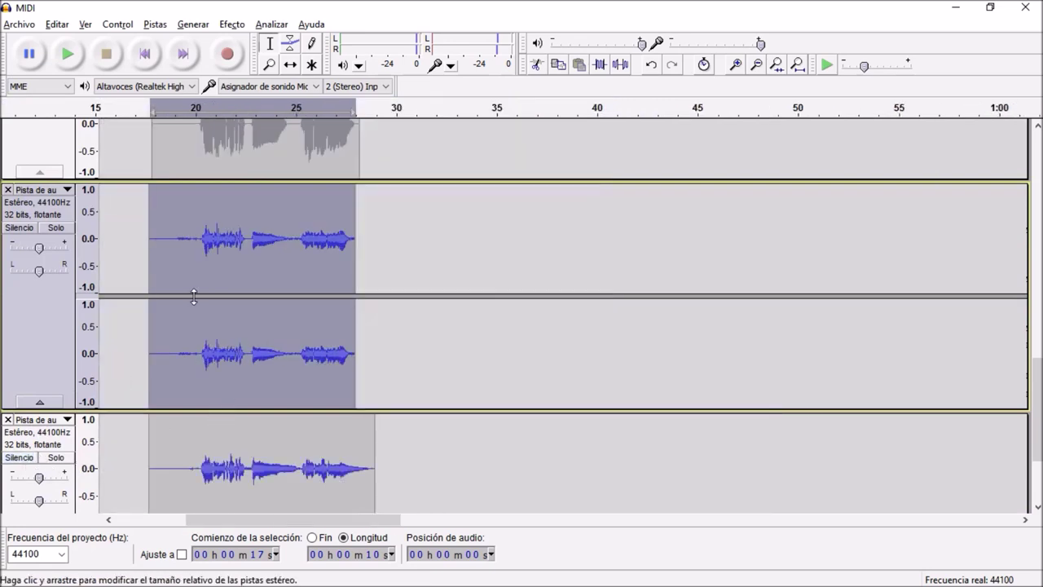
left_click_drag(202, 251, 154, 253)
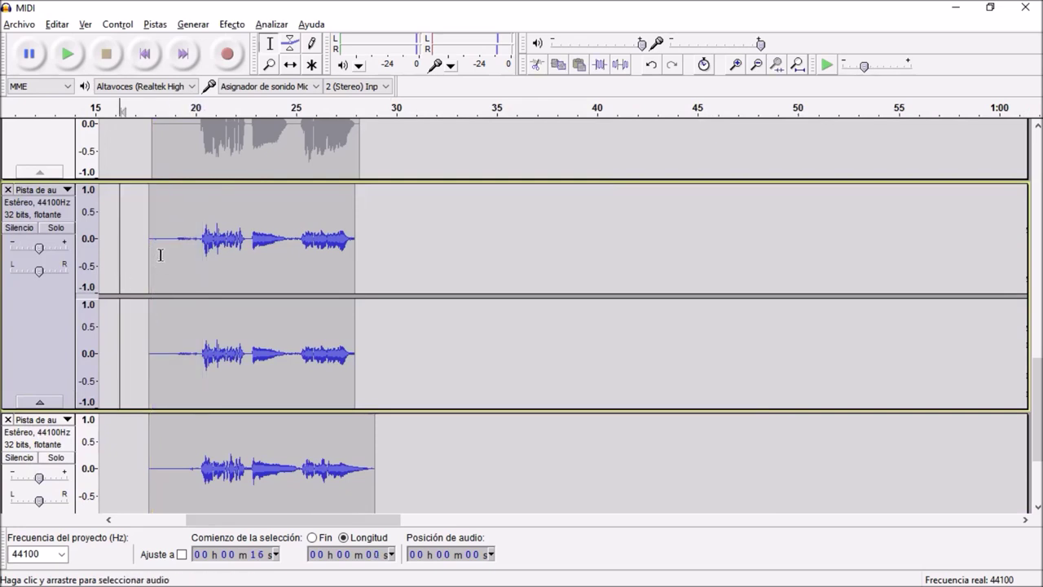
left_click_drag(154, 251, 355, 254)
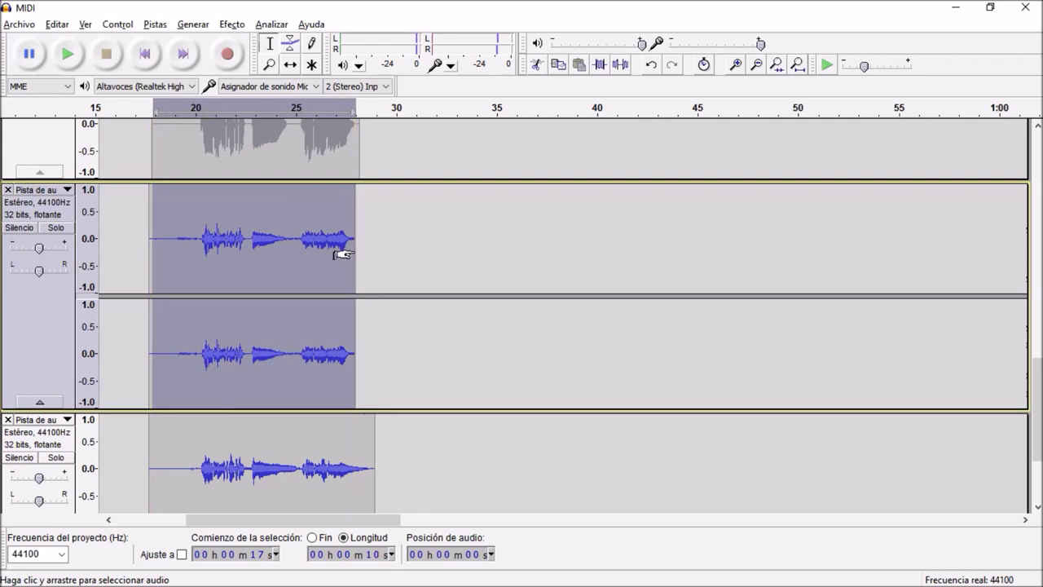
left_click(599, 65)
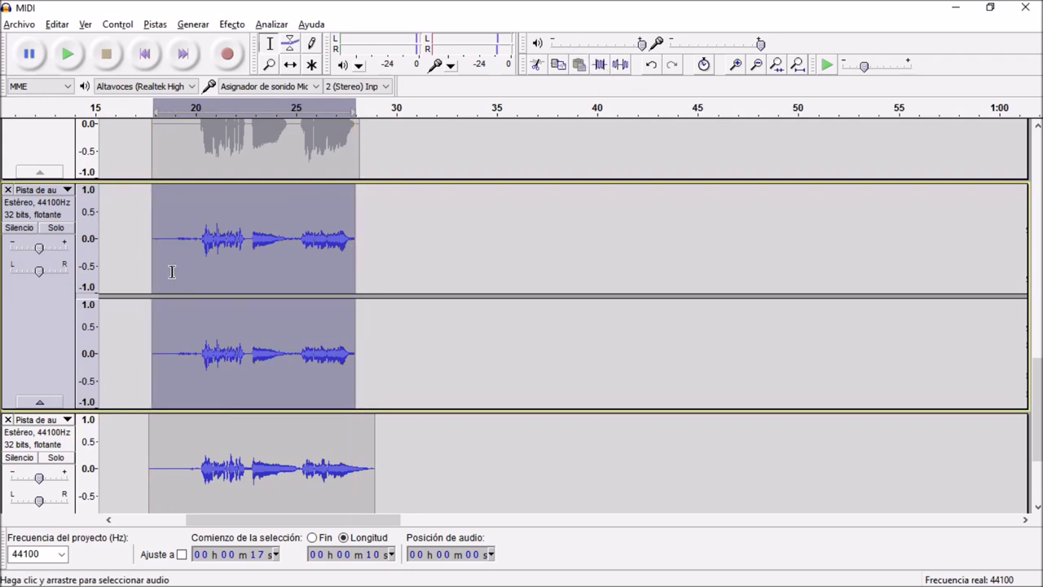
Step: Trim the start of the longer take on the lowest track to about 17.9 s
left_click(151, 443)
scroll(139, 443, "down", 3)
left_click(124, 420)
left_click_drag(152, 315, 372, 351)
Step: Compare the alignment and waveforms of the two trimmed takes
scroll(201, 252, "up", 1)
scroll(174, 249, "up", 3)
scroll(172, 245, "down", 3)
scroll(172, 238, "up", 1)
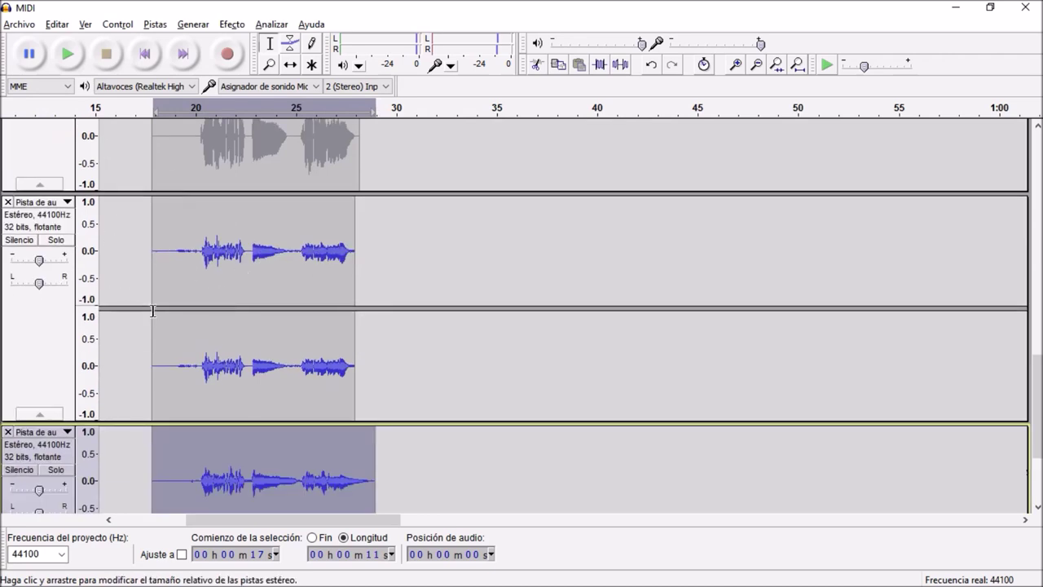
scroll(172, 300, "down", 2)
scroll(197, 289, "up", 3)
scroll(197, 289, "down", 3)
scroll(194, 289, "up", 6)
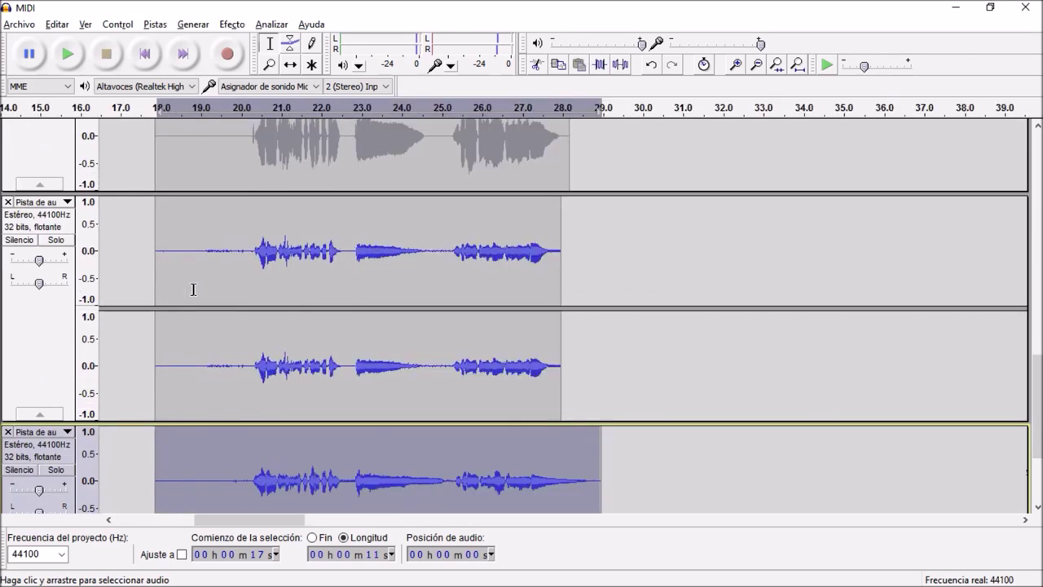
scroll(609, 257, "down", 4)
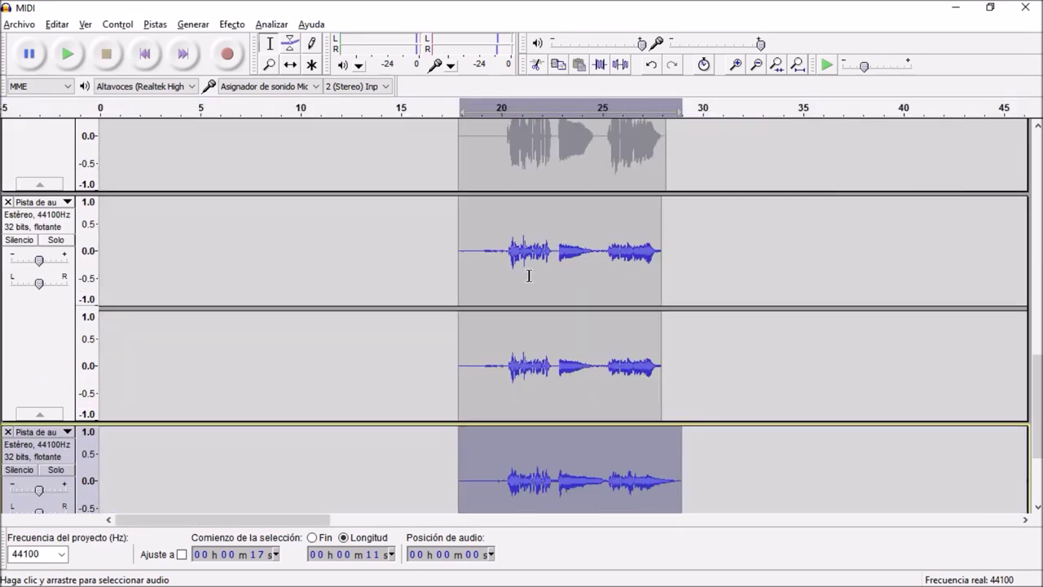
Step: Capture a noise profile from the silence before the newest take's first phrase and apply Noise Reduction to the whole take
left_click_drag(507, 265, 427, 258)
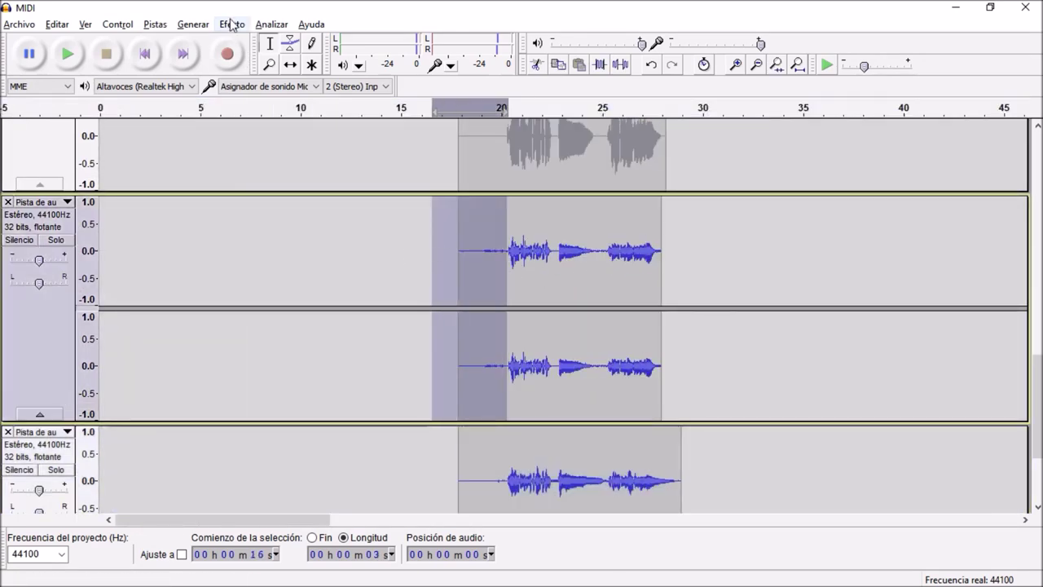
left_click(231, 23)
left_click(354, 356)
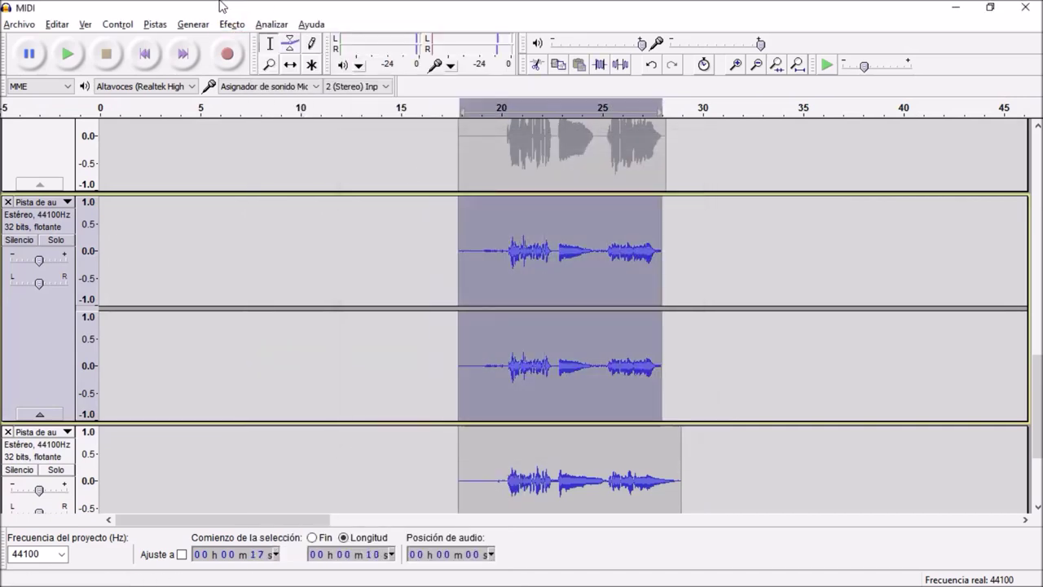
left_click(234, 25)
left_click(367, 357)
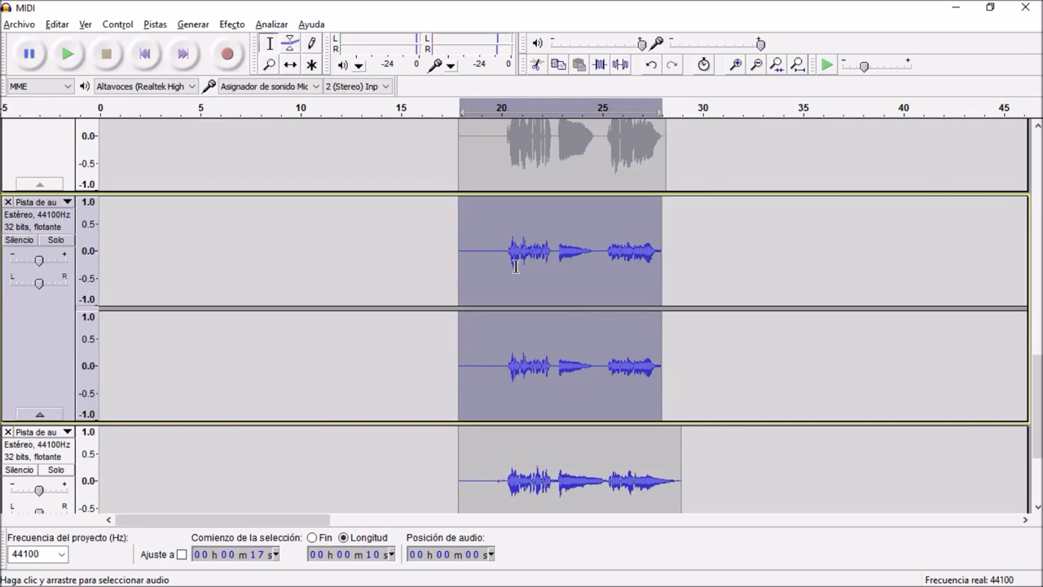
Step: Repeat Noise Reduction on the newest take with a fresh profile from its opening silence, reducing by 24 dB
left_click_drag(506, 265, 374, 246)
left_click(234, 25)
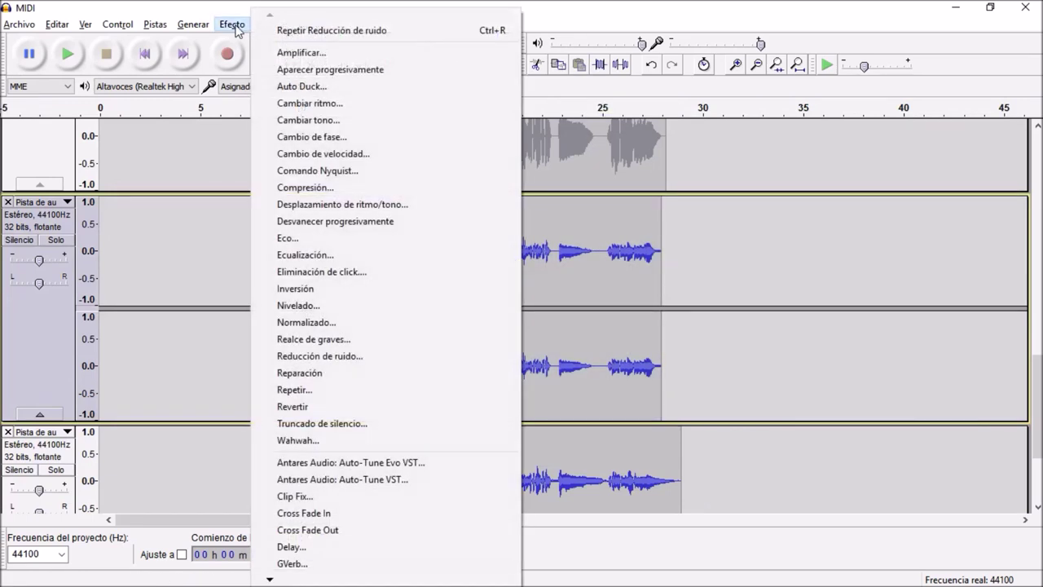
left_click(410, 357)
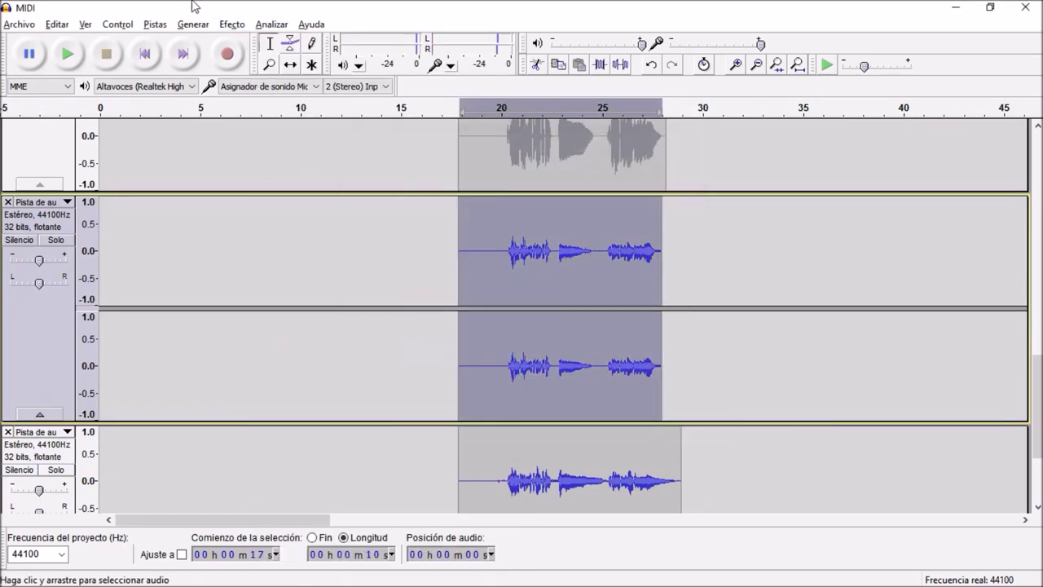
left_click(233, 25)
left_click(363, 356)
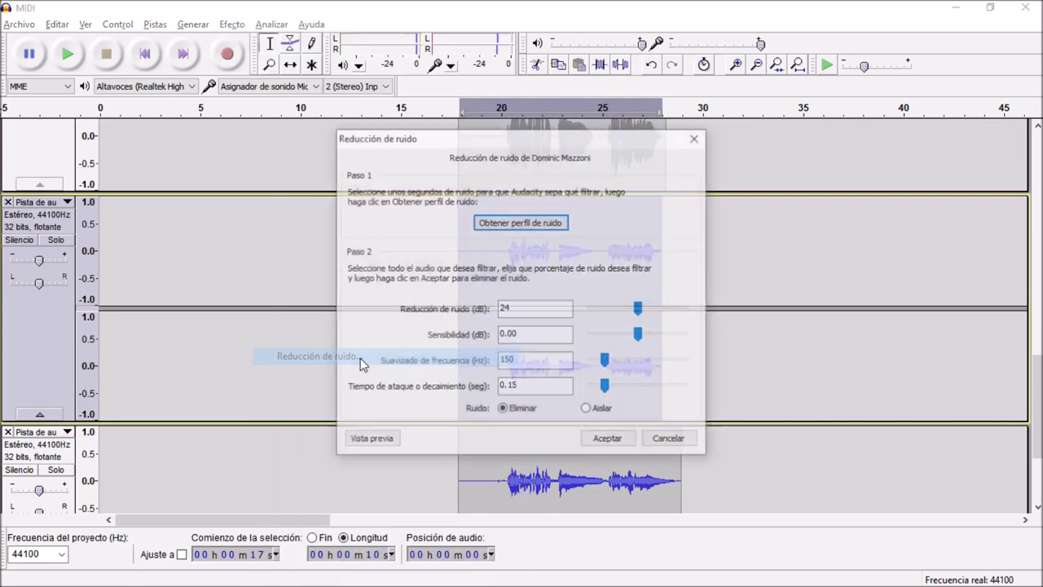
left_click(613, 438)
Step: Equalize the newest take with the Treble Boost curve and again with the Bass Boost curve
left_click(236, 23)
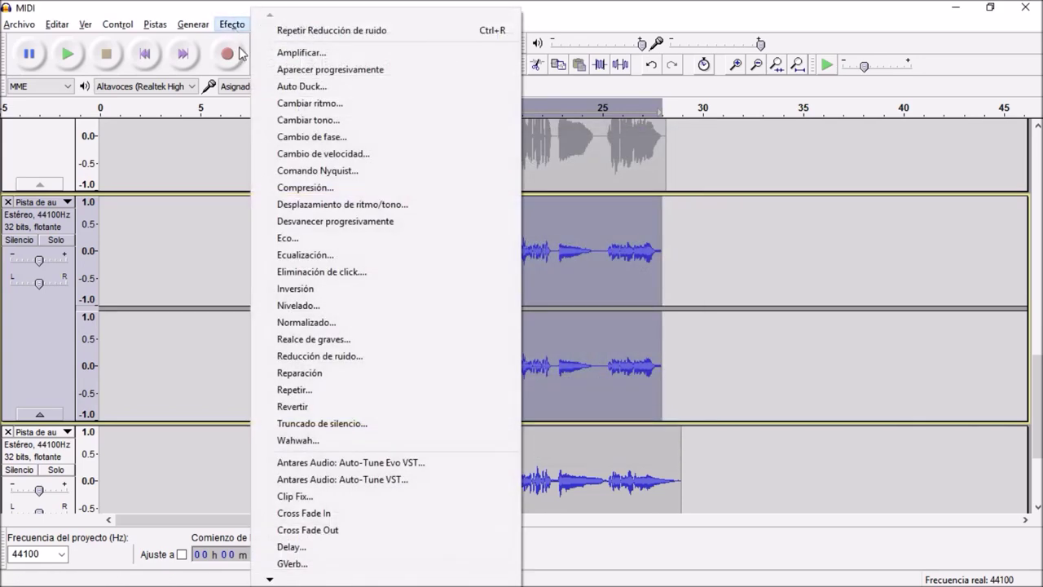
left_click(353, 253)
key("Escape")
left_click(247, 27)
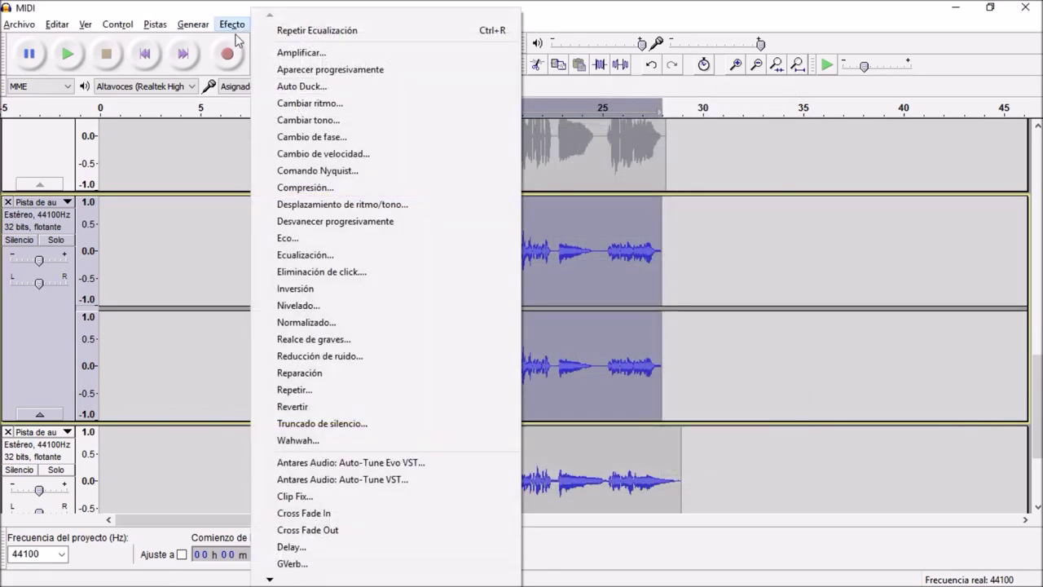
left_click(354, 256)
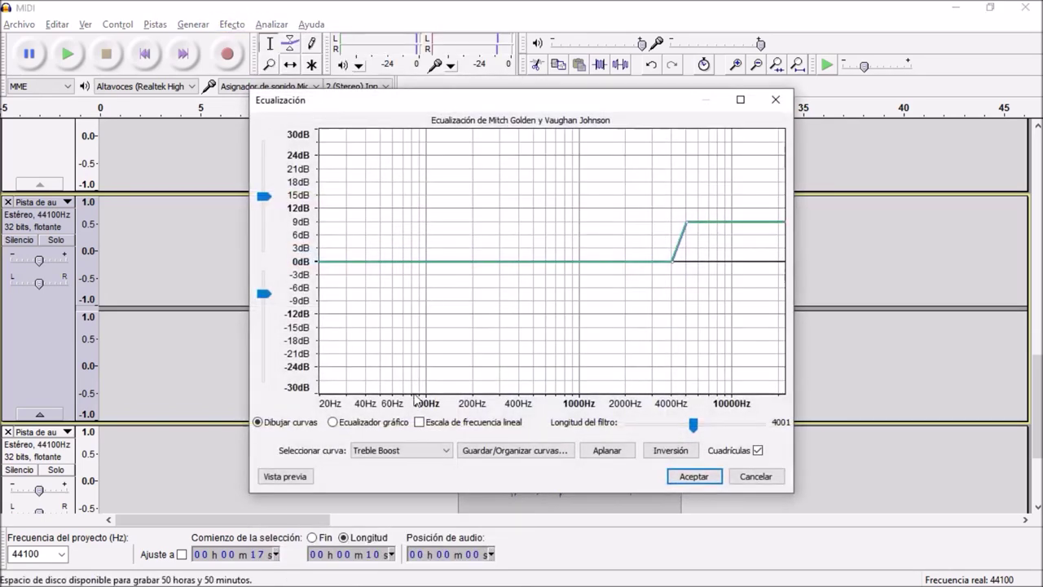
left_click(425, 458)
left_click(398, 483)
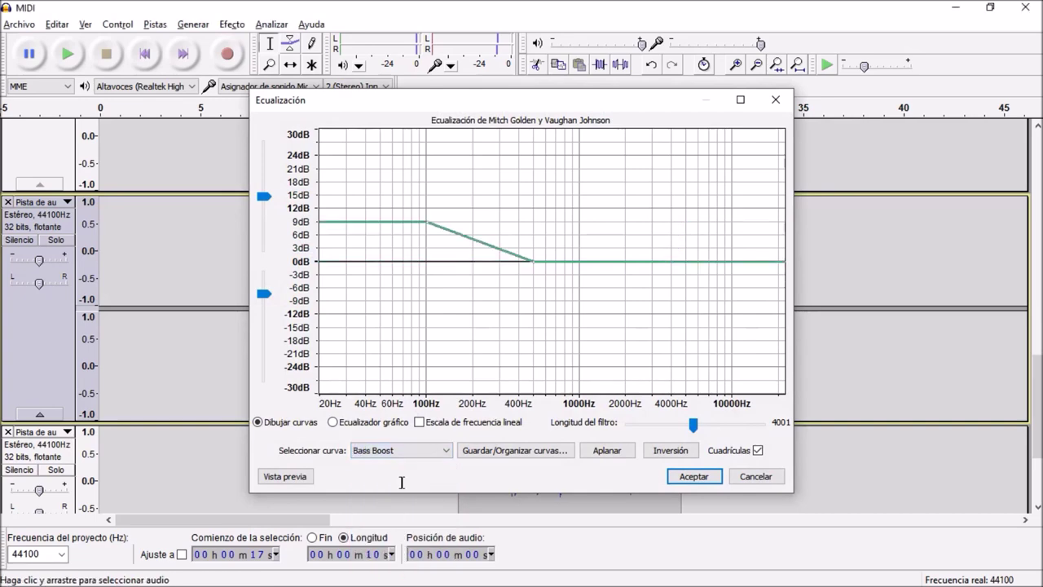
key("Return")
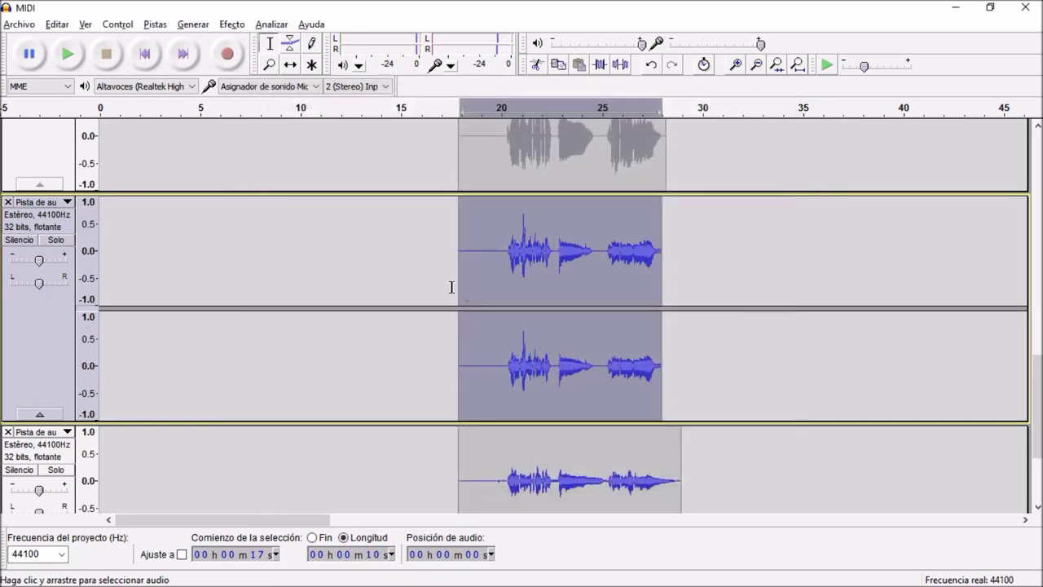
Step: Compress the newest take with a -15 dB threshold, -40 dB noise floor and 2:1 ratio
left_click(233, 25)
left_click(325, 189)
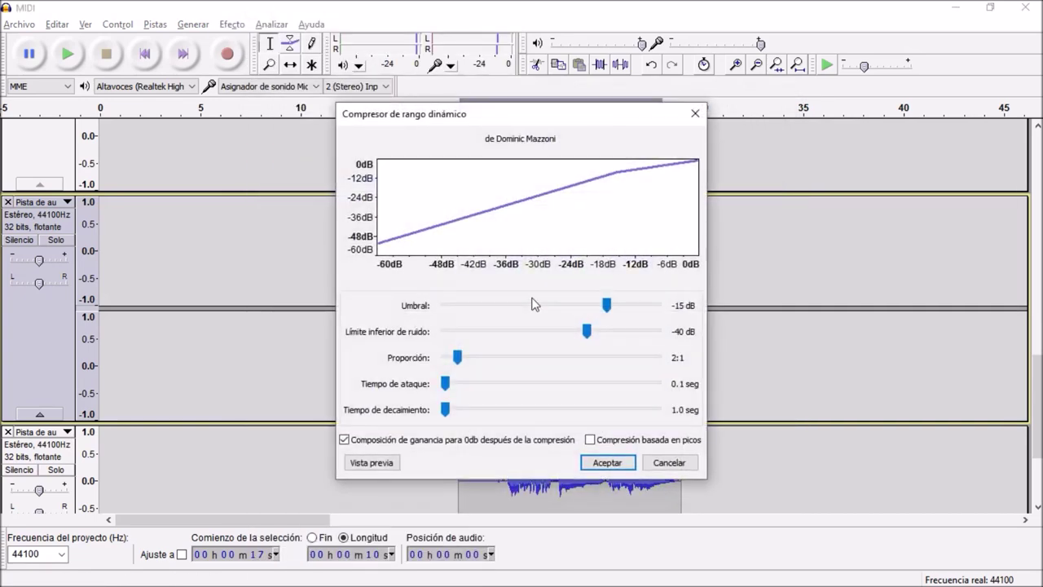
key("Return")
Step: Apply the Leveller effect to the newest take and normalize it
left_click(234, 25)
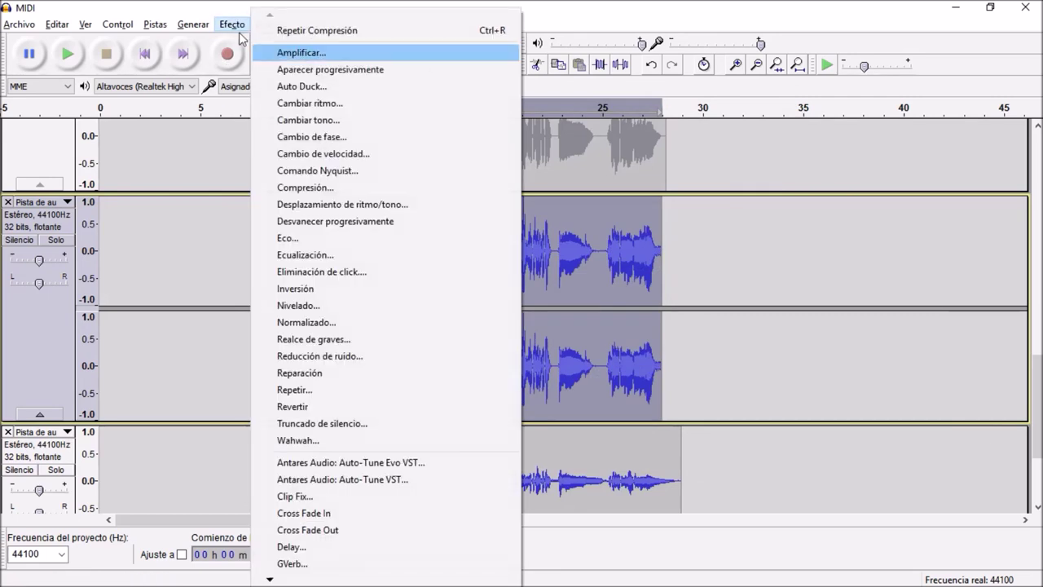
left_click(349, 307)
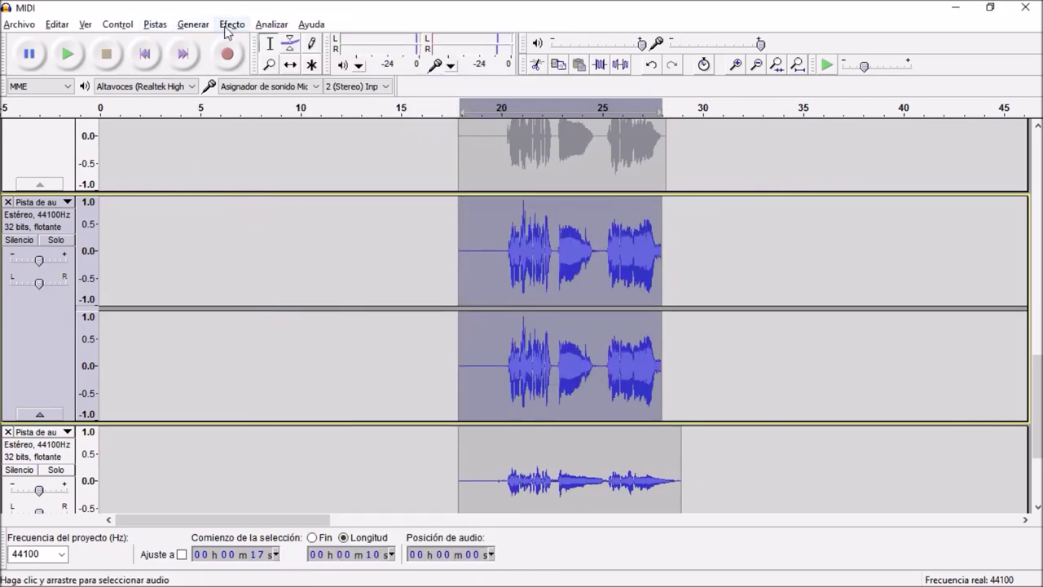
left_click(231, 24)
left_click(340, 323)
Step: Capture a noise profile from the longer take's opening silence and apply 24 dB Noise Reduction to the whole take
scroll(561, 342, "down", 1)
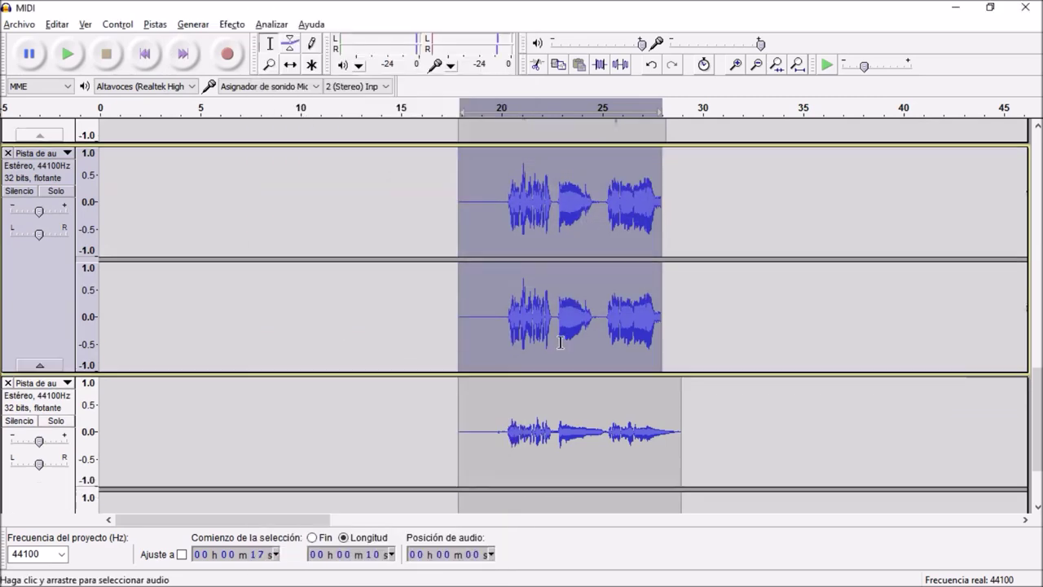
scroll(561, 342, "down", 2)
left_click(561, 343, "ctrl")
left_click_drag(503, 342, 457, 343)
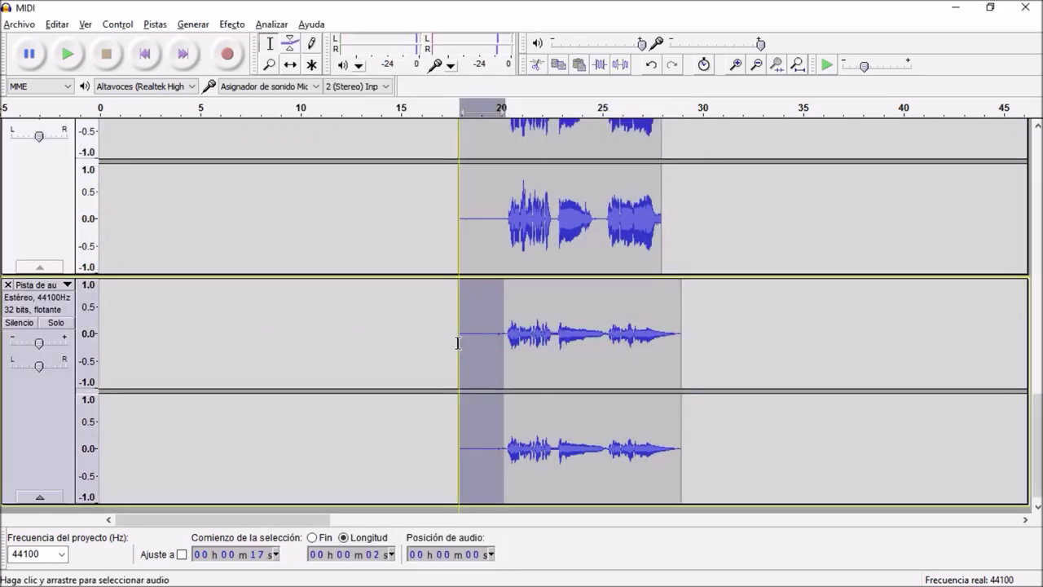
left_click(231, 24)
left_click(435, 356)
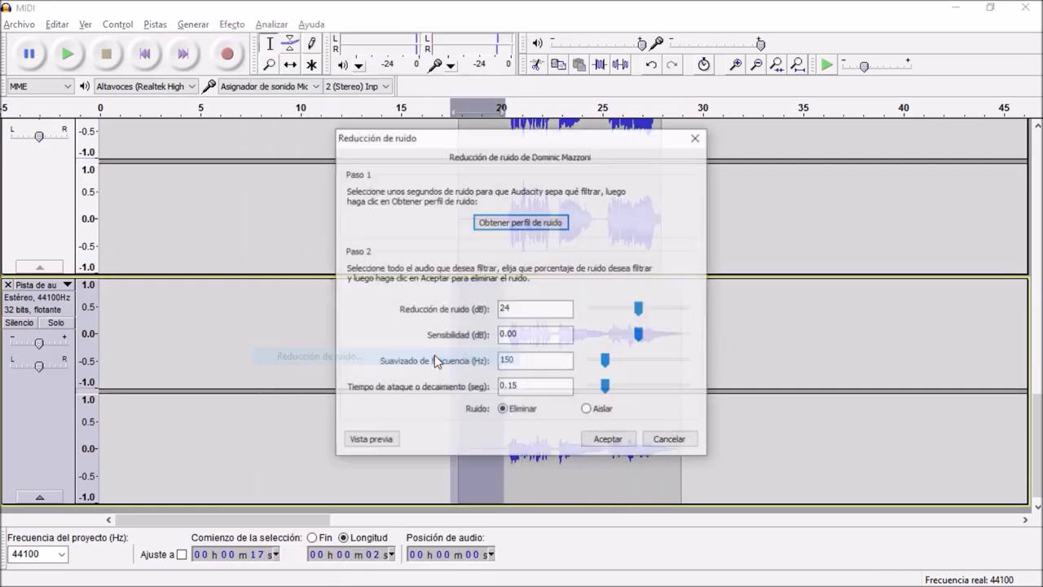
key("Return")
left_click(556, 326)
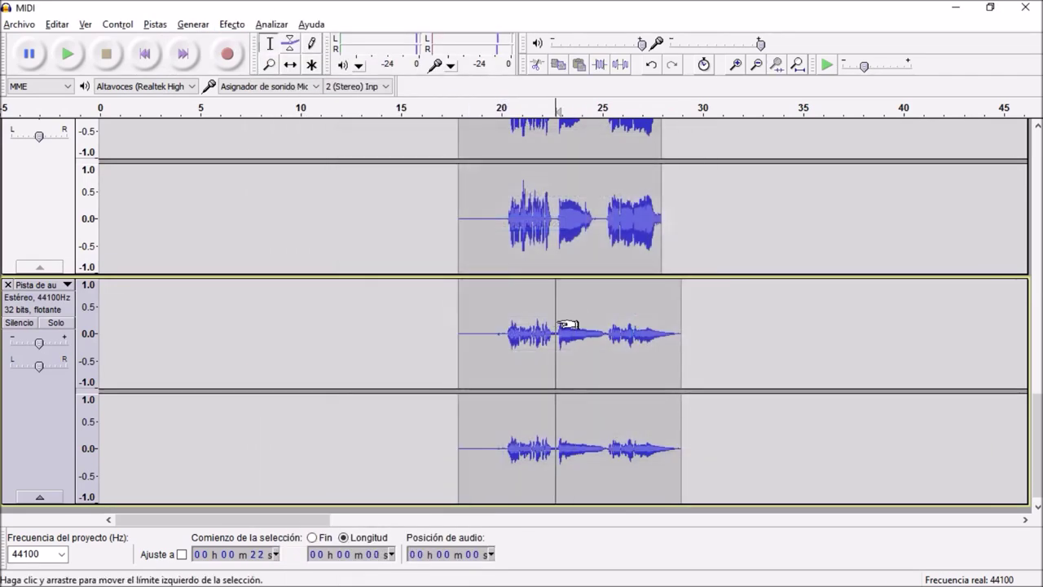
double_click(568, 326)
left_click(231, 25)
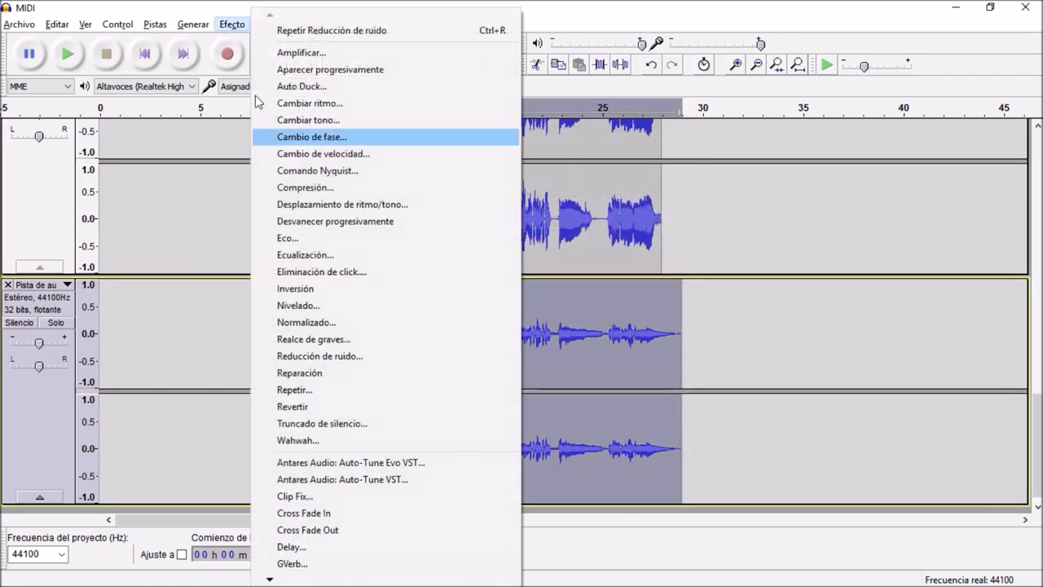
left_click(334, 358)
left_click(607, 441)
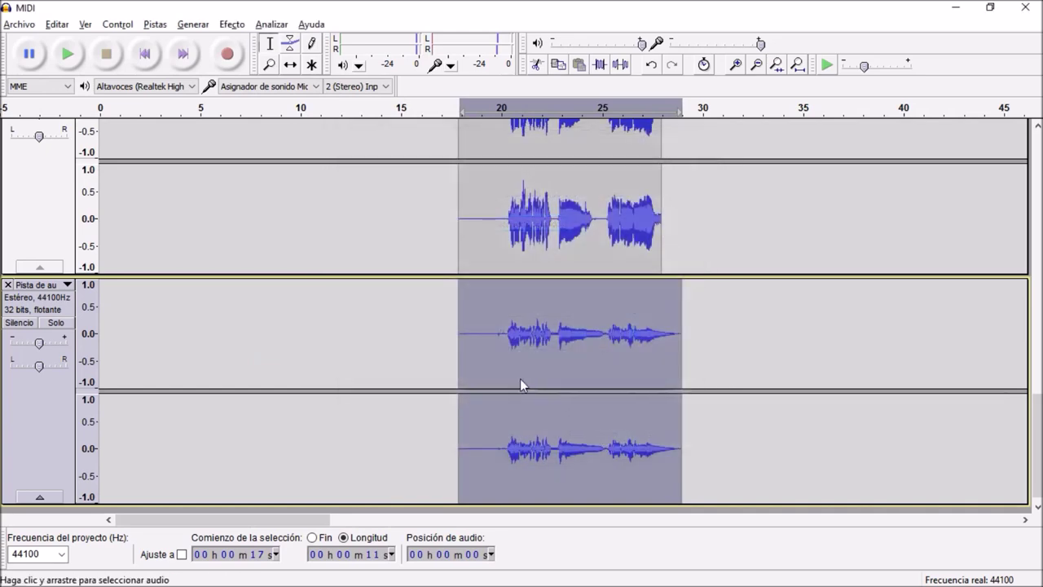
Step: Run a second 24 dB Noise Reduction over the whole longer take using a fresh noise profile from its opening silence
left_click_drag(506, 355, 461, 356)
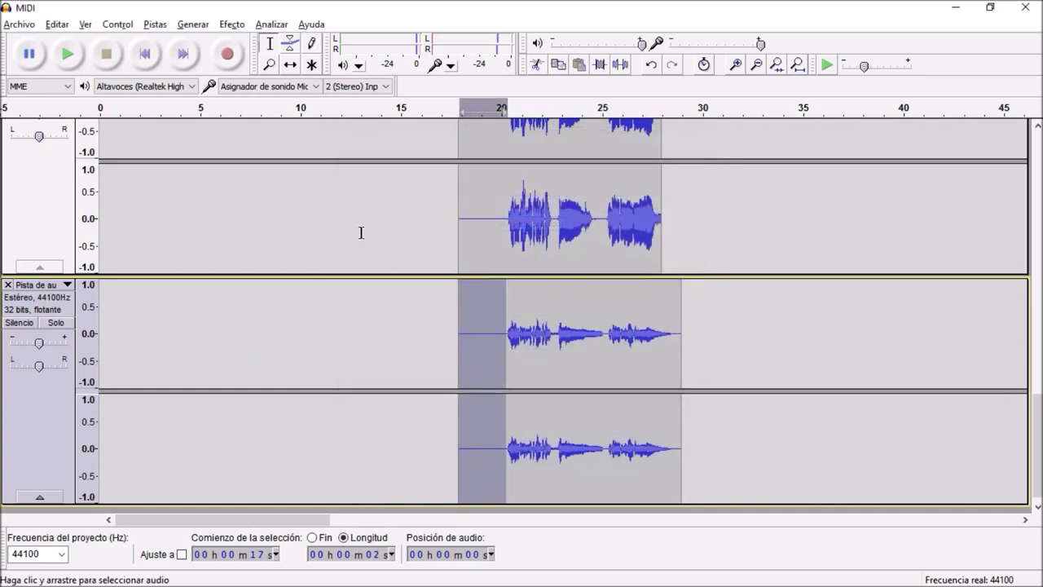
left_click(233, 25)
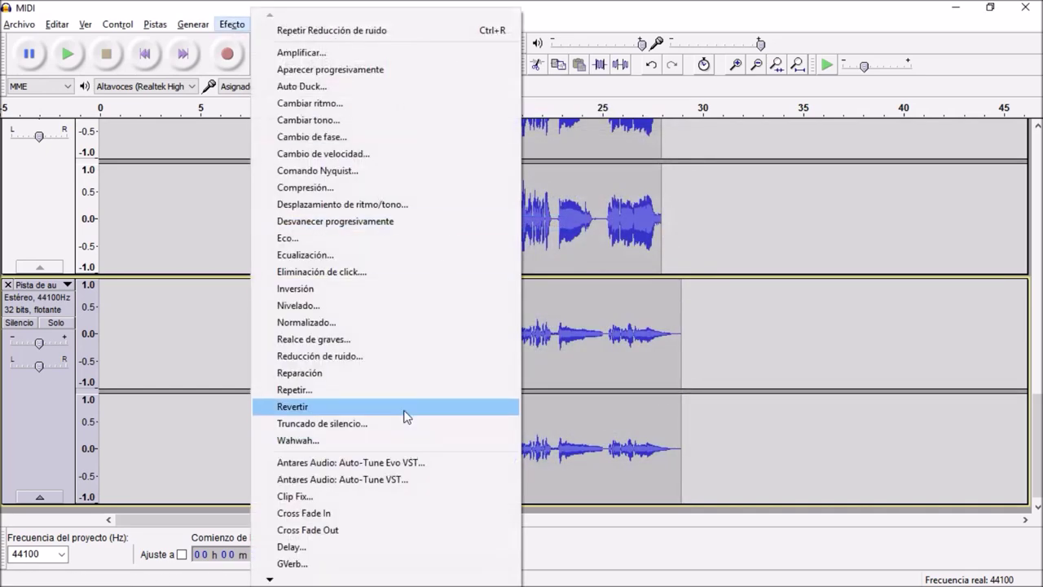
left_click(396, 356)
left_click(521, 223)
left_click_drag(682, 326, 461, 299)
left_click(233, 25)
left_click(349, 356)
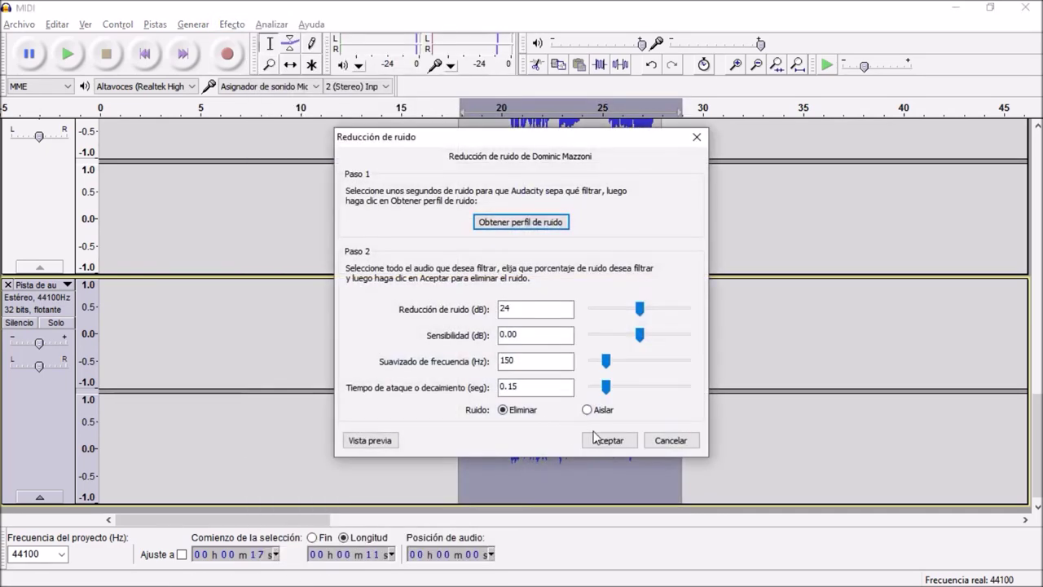
left_click(594, 438)
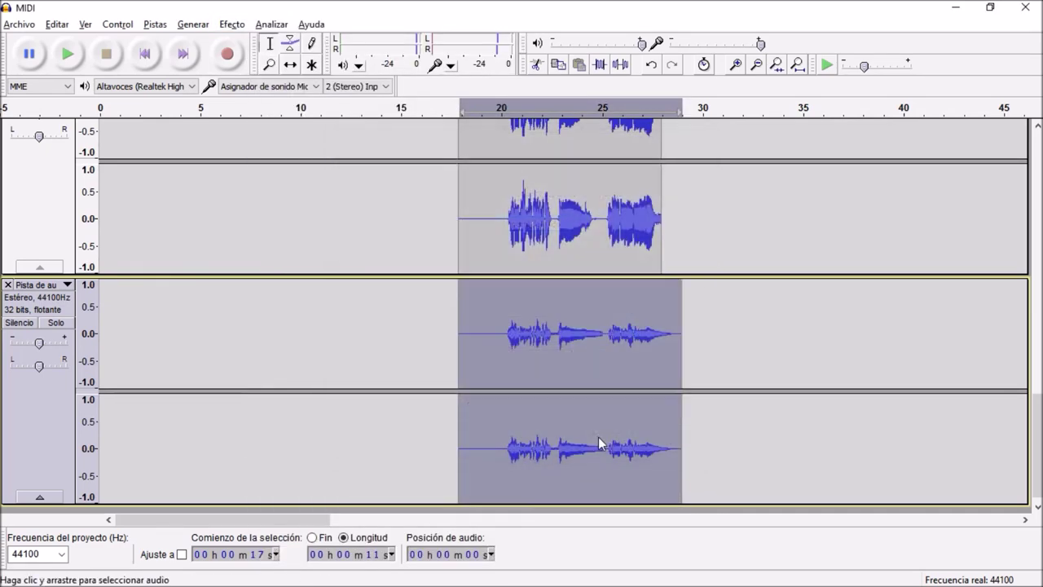
Step: Equalize the longer take with the Bass Boost curve and again with the Treble Boost curve
left_click(236, 25)
left_click(357, 259)
key("Return")
left_click(233, 25)
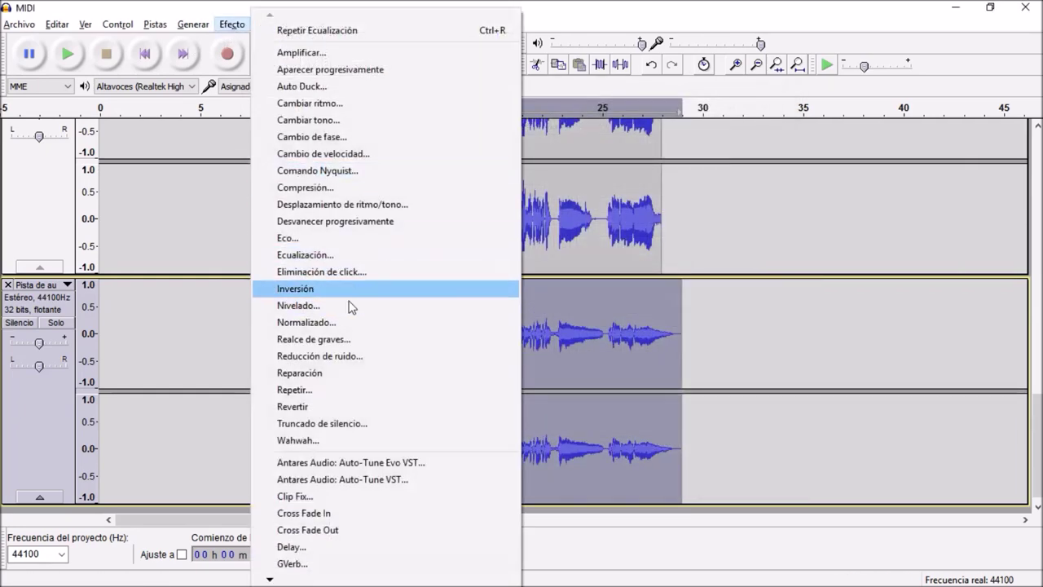
left_click(342, 255)
left_click(414, 453)
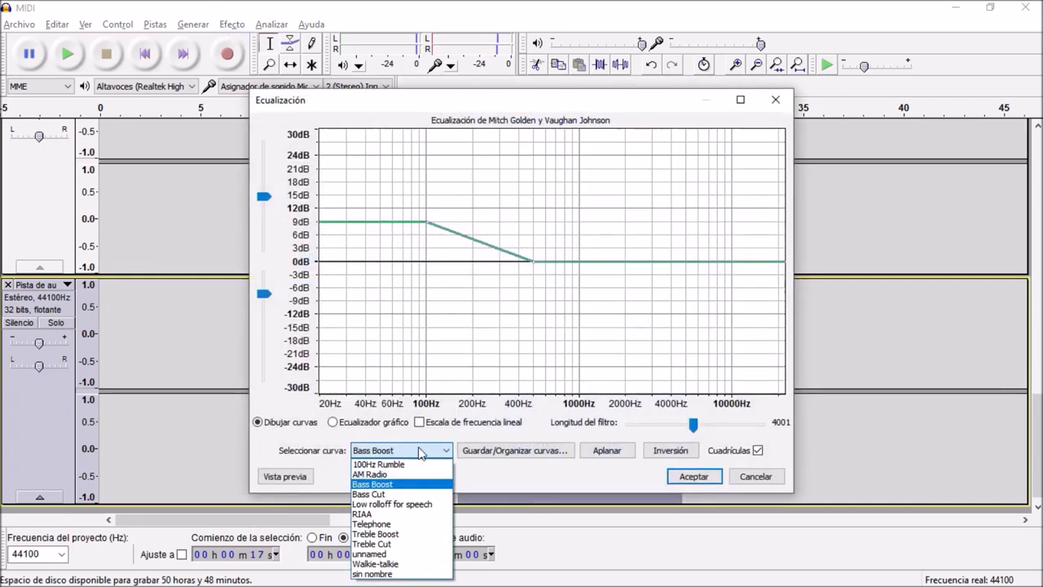
left_click(412, 533)
key("Return")
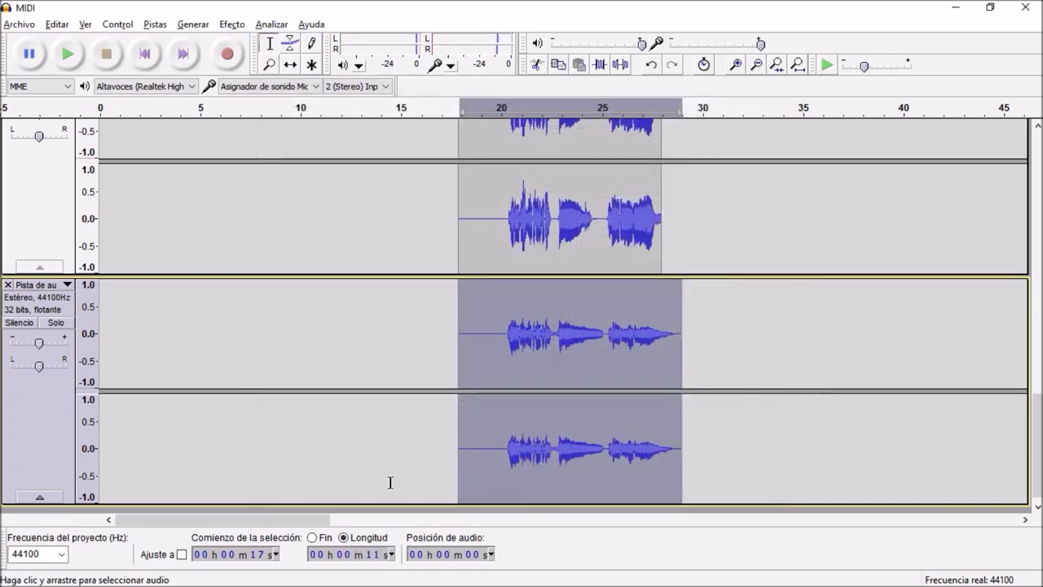
Step: Apply the Compressor effect to the longer take
left_click(232, 24)
left_click(307, 186)
Step: Even out the longer take with the Leveller effect and normalize it
left_click(232, 24)
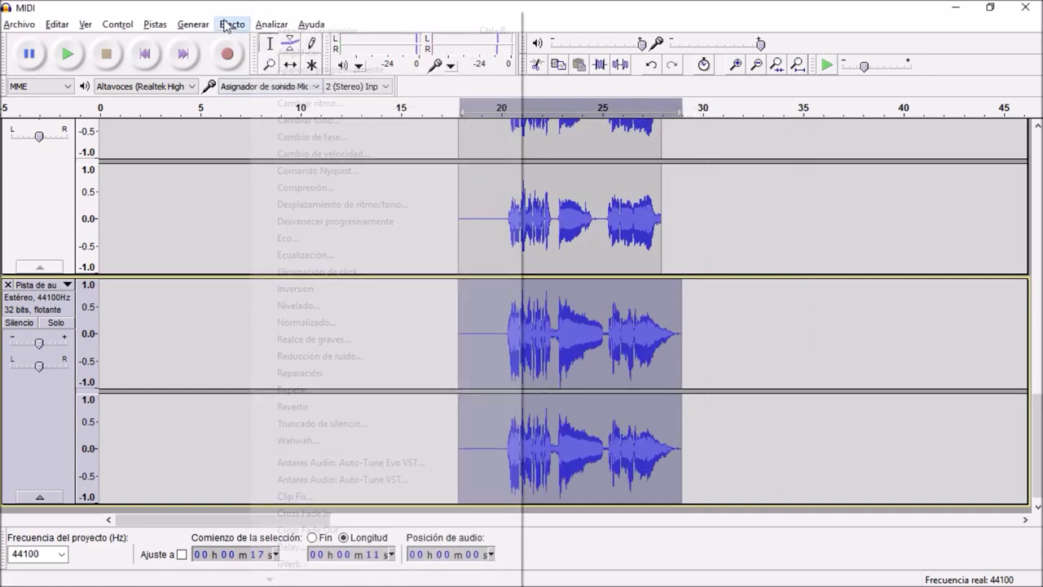
left_click(319, 303)
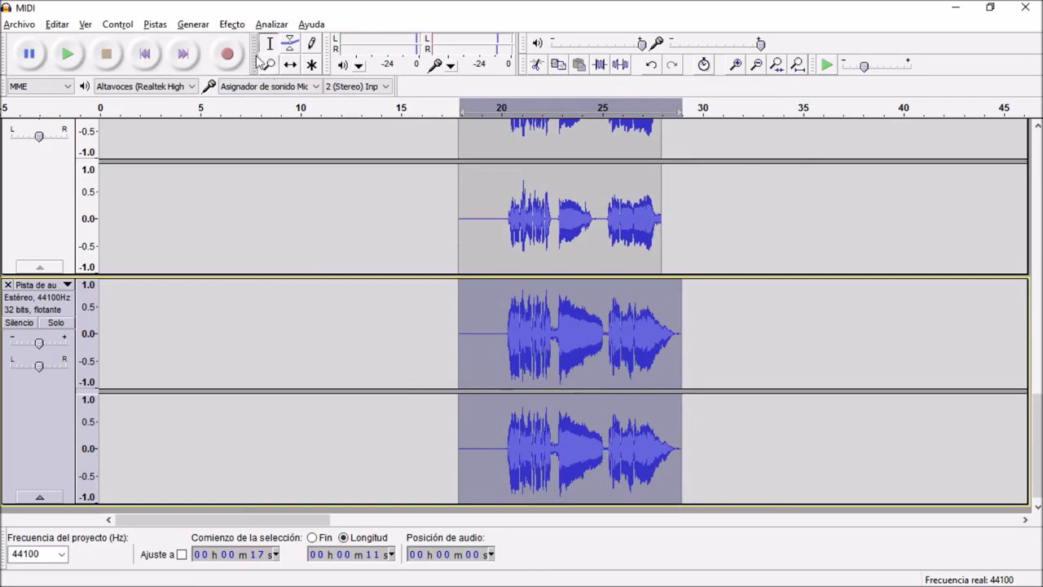
left_click(235, 25)
left_click(342, 324)
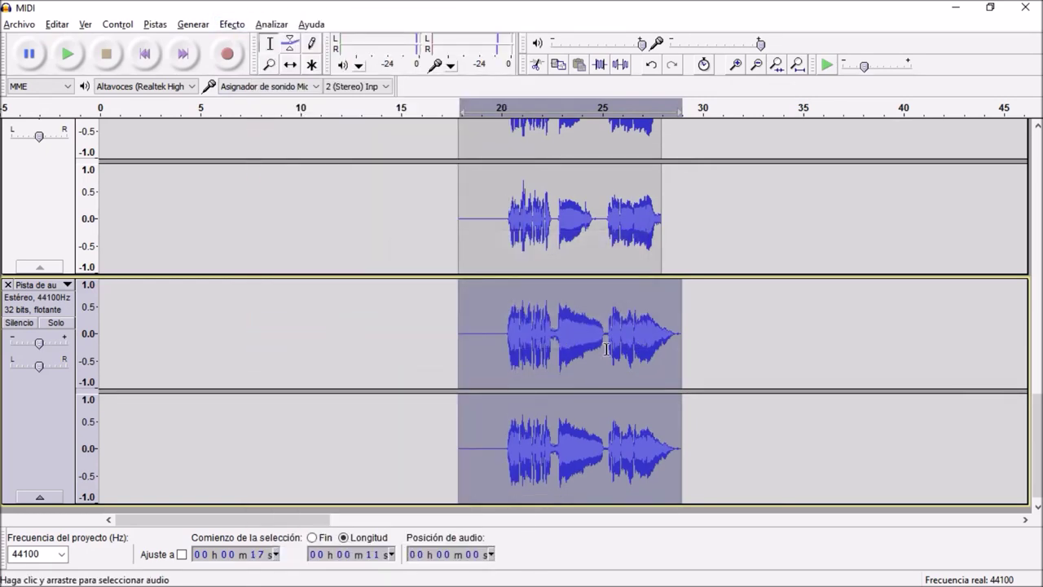
Step: Silence the pause before the last phrase in the longer take (about 25.1–25.3 s) and in the take above it (about 24.6–25.3 s)
scroll(617, 346, "up", 4, "ctrl")
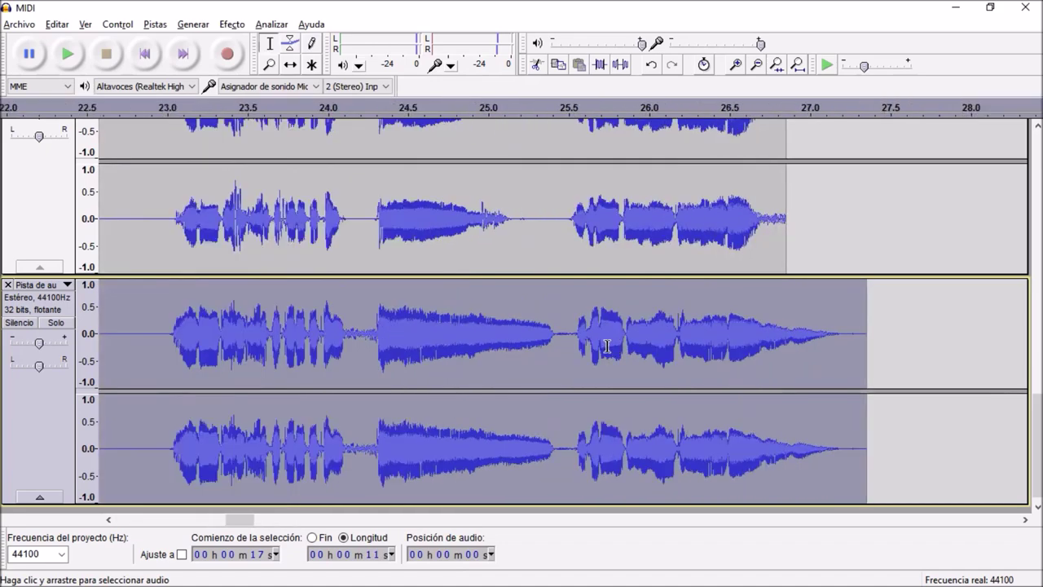
left_click_drag(400, 349, 474, 350)
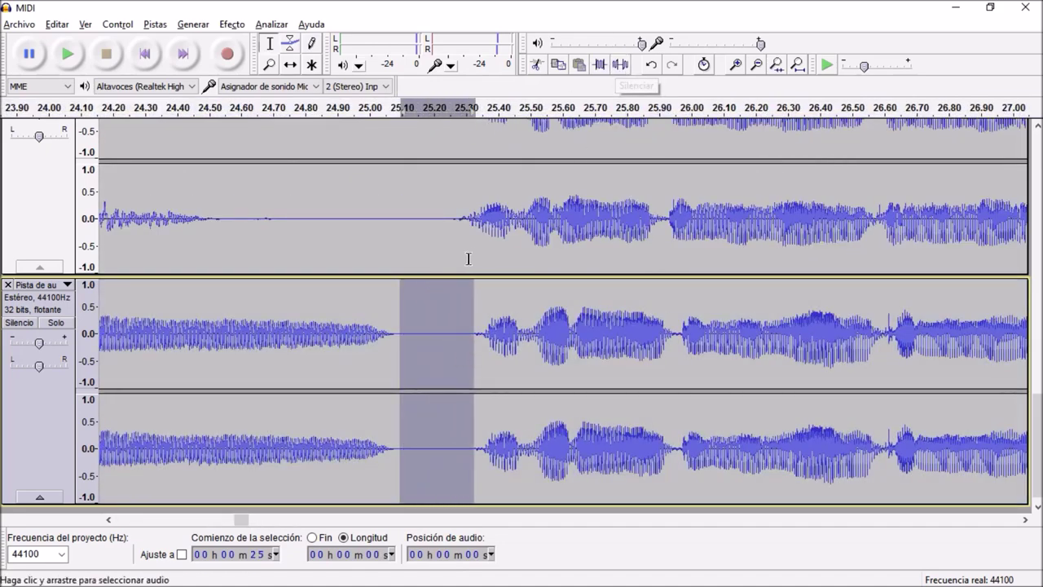
left_click_drag(231, 224, 454, 238)
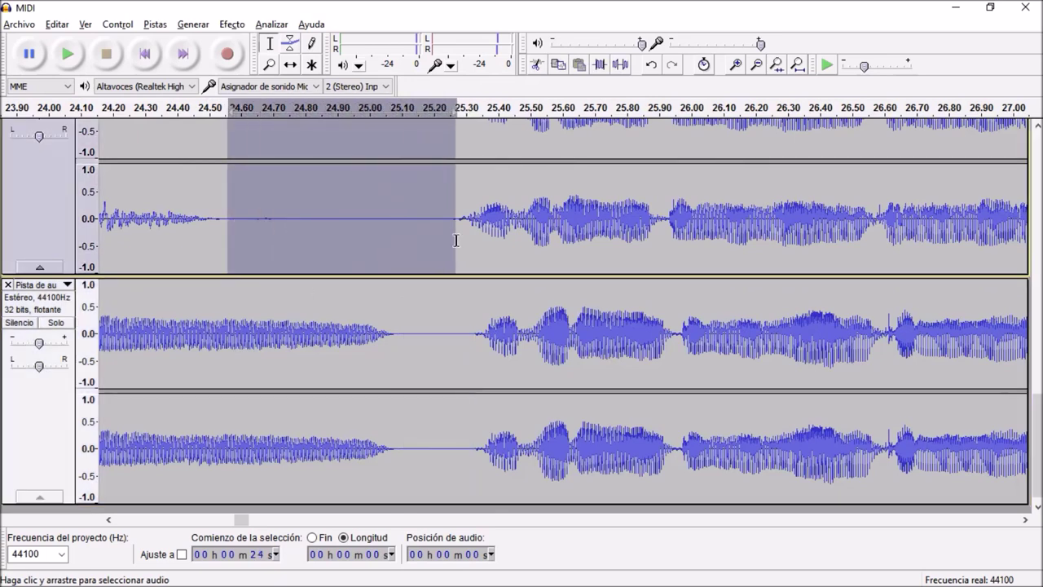
scroll(454, 245, "up", 3)
scroll(443, 298, "down", 4, "ctrl")
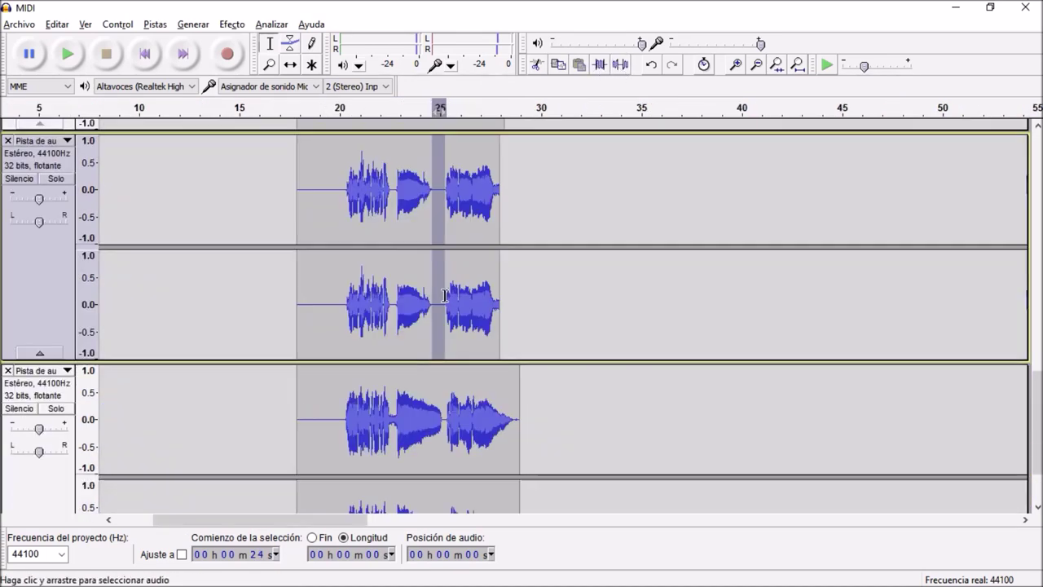
scroll(427, 299, "up", 1)
scroll(430, 300, "down", 1)
left_click(20, 194)
scroll(309, 326, "down", 3)
scroll(316, 324, "down", 1)
left_click(338, 313)
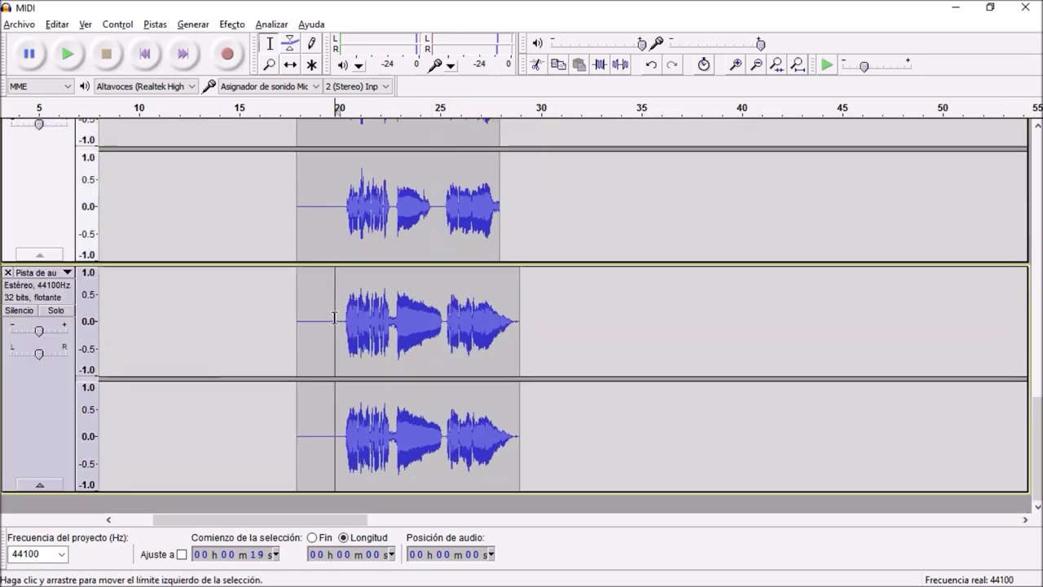
Step: Play the ending of the take above the longer one from about 27.4 seconds
scroll(367, 330, "down", 2)
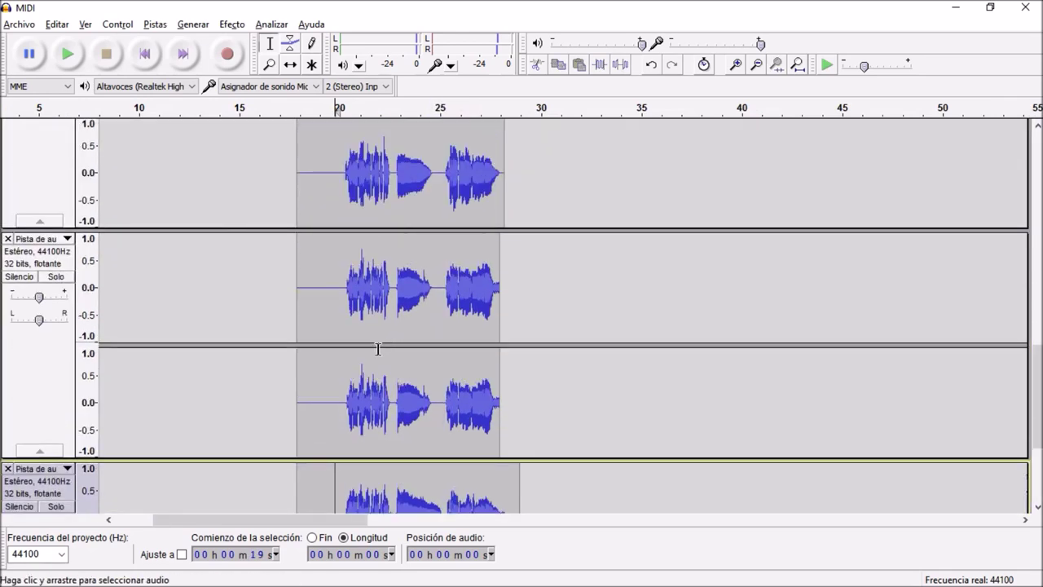
scroll(378, 349, "up", 1)
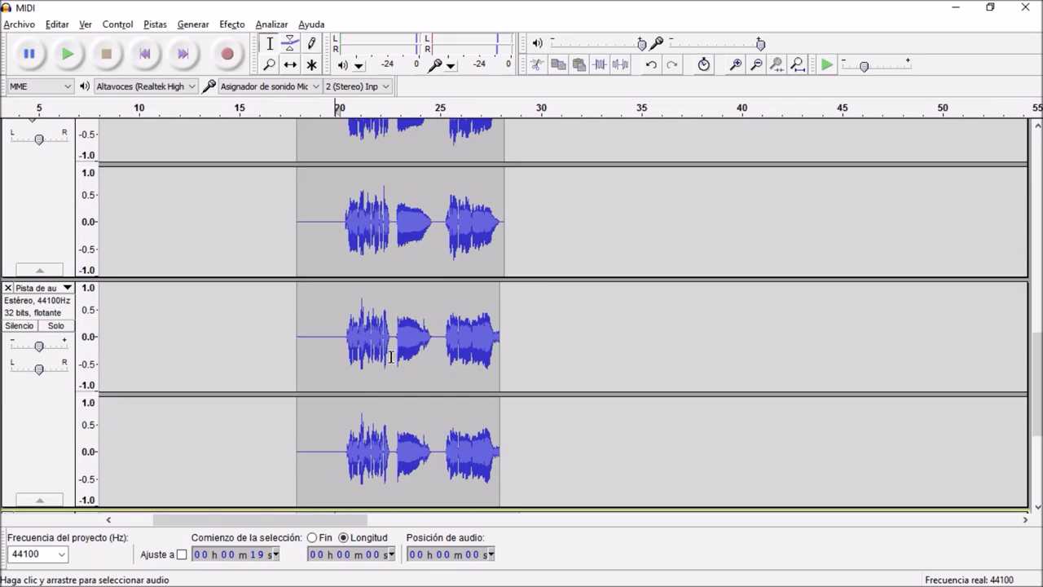
scroll(536, 366, "up", 4, "ctrl")
left_click(402, 350)
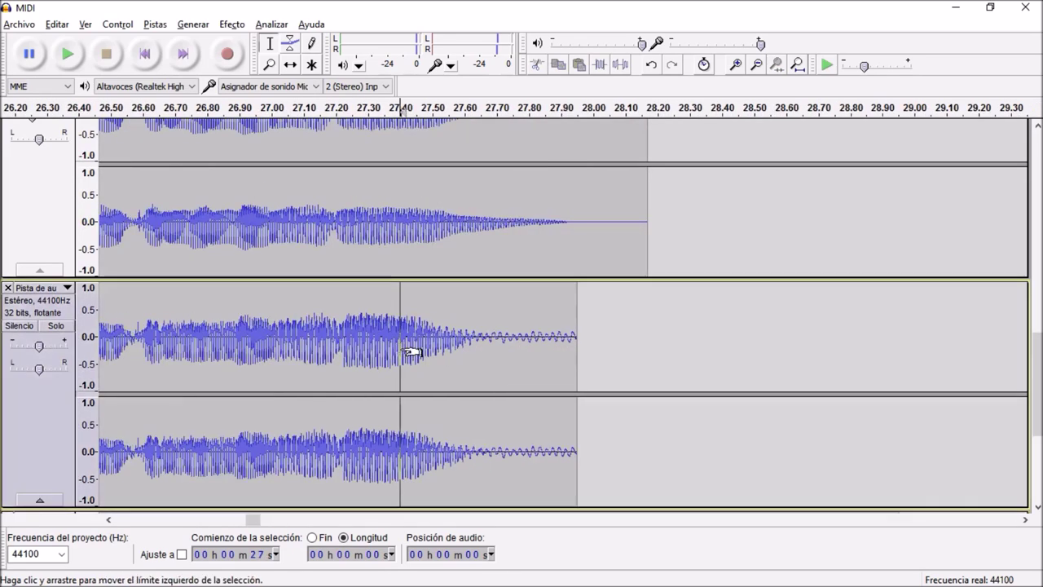
key("space")
key("space")
key("space")
Step: Copy the fading final note, about 27.20 to 27.93 seconds, from the take two tracks above the longer one
scroll(487, 357, "down", 2)
scroll(487, 356, "down", 1, "ctrl")
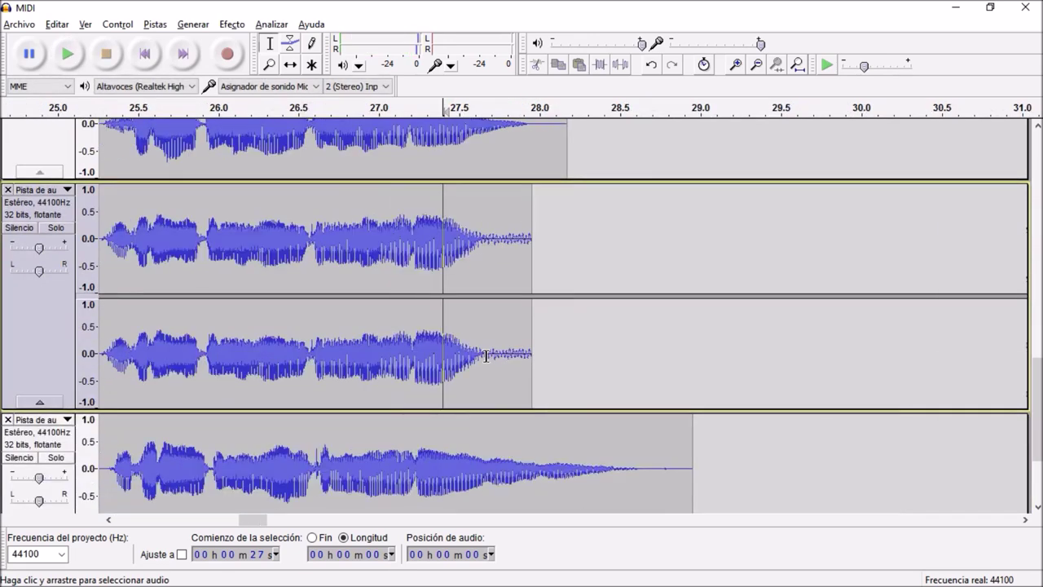
scroll(449, 349, "up", 4)
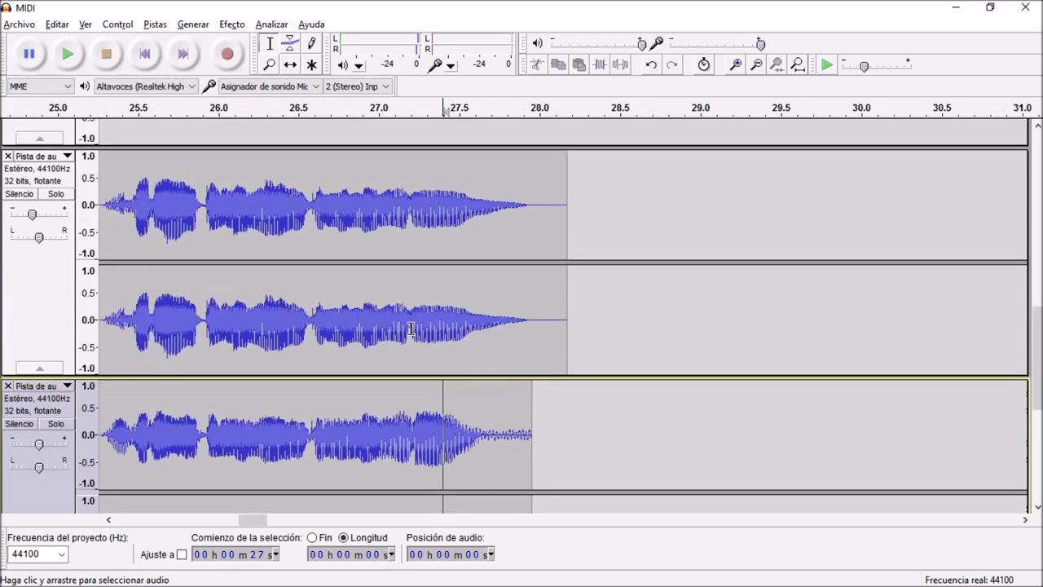
left_click(410, 329)
scroll(420, 331, "up", 2, "ctrl")
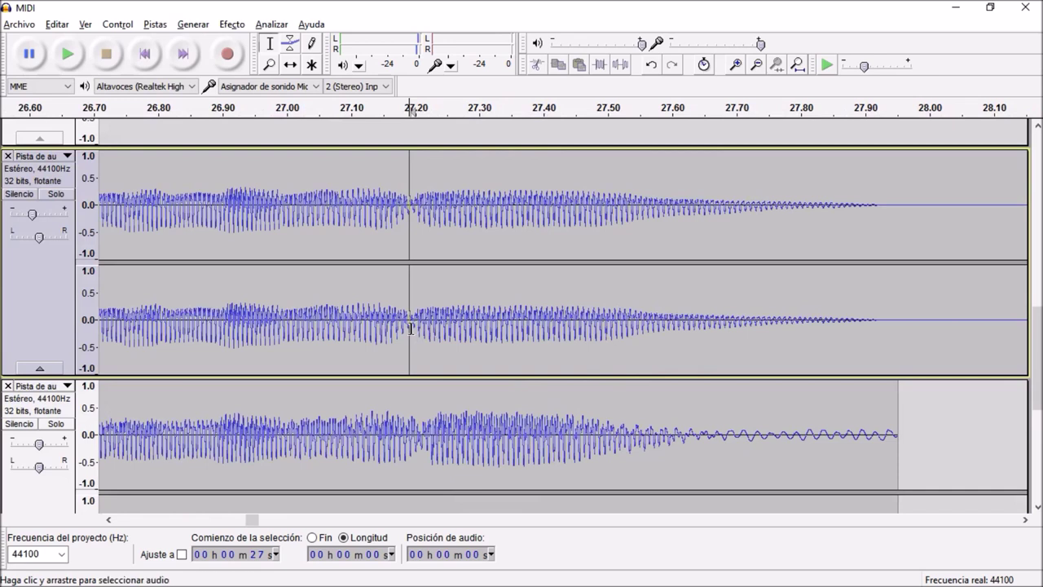
left_click_drag(414, 329, 885, 333)
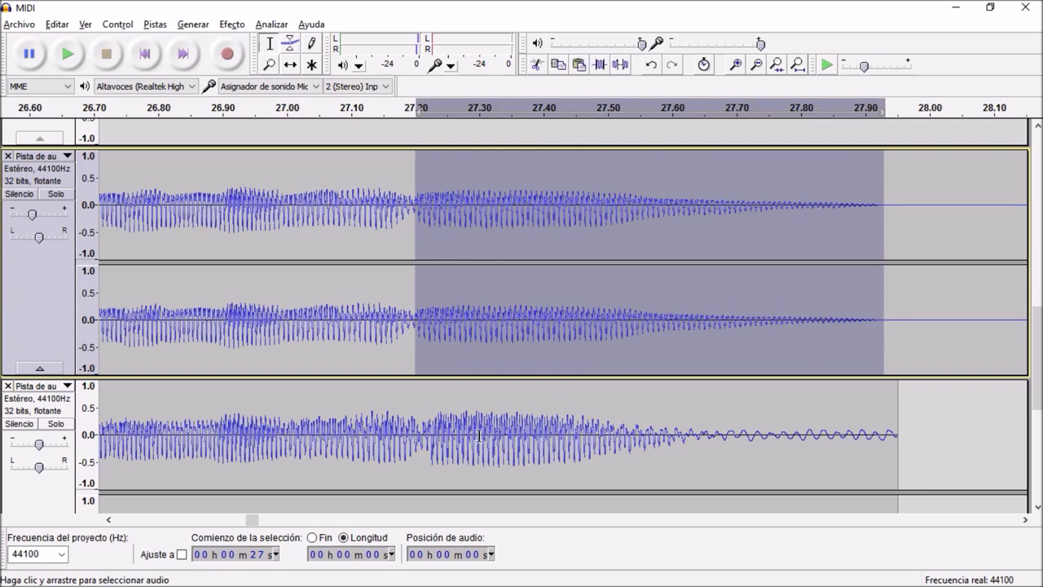
Step: Paste the copied note over the noisy ending of the take below, starting at about 27.22 seconds, and play back the join
left_click(424, 434)
left_click_drag(425, 434, 895, 443)
scroll(894, 442, "down", 3)
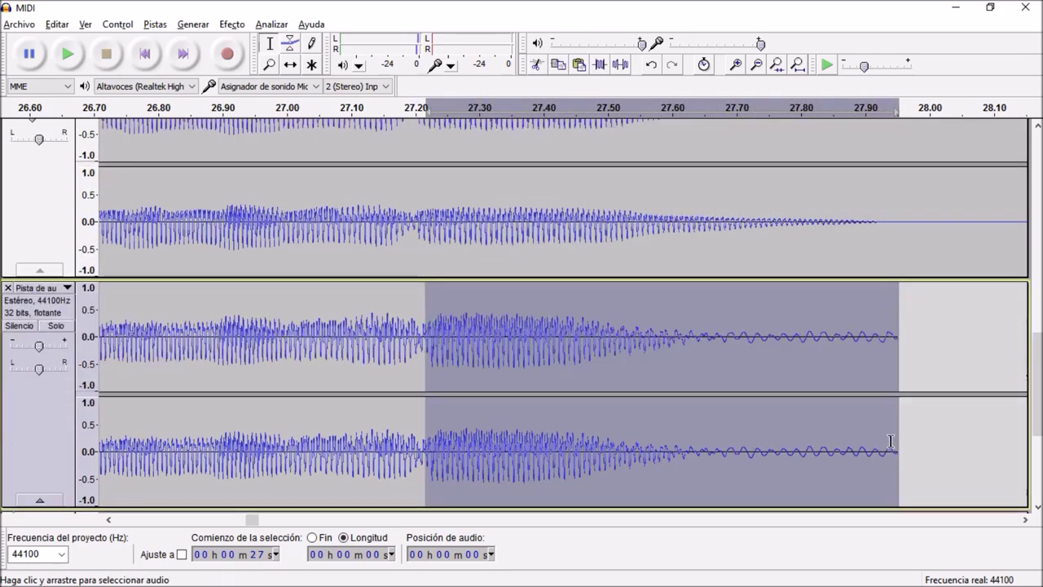
key("ctrl+z")
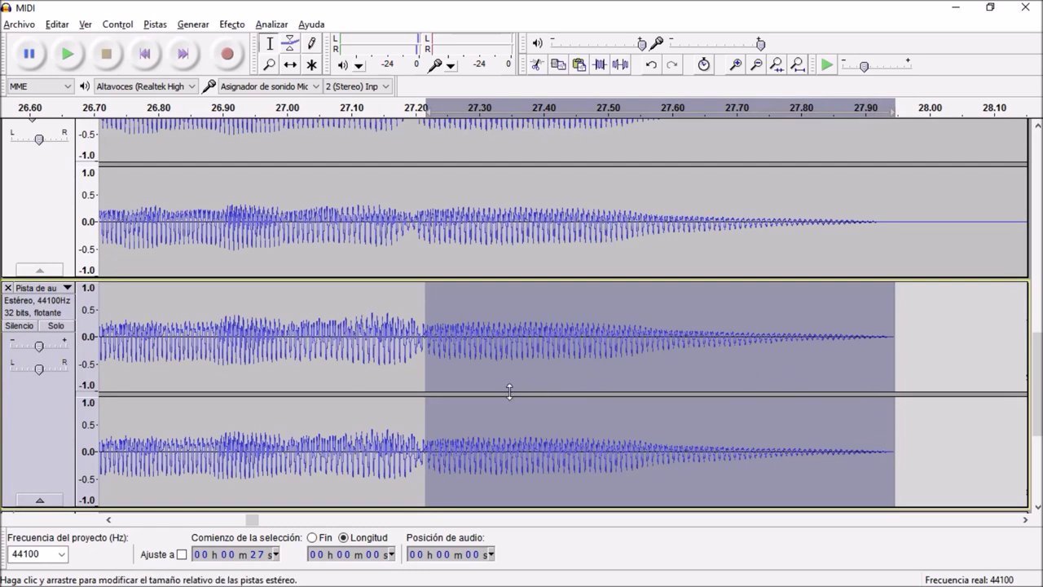
left_click(281, 371)
key("space")
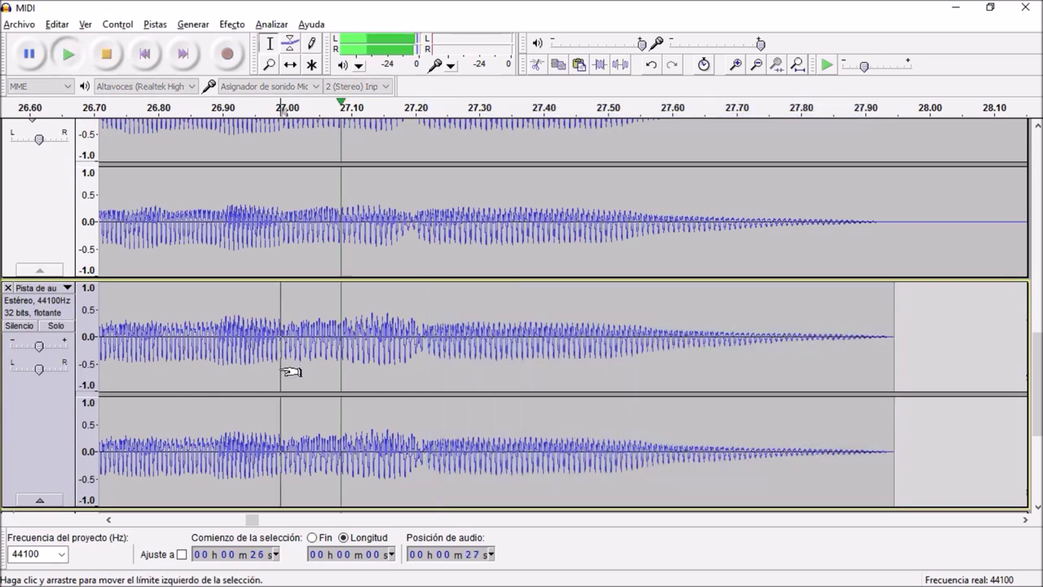
key("space")
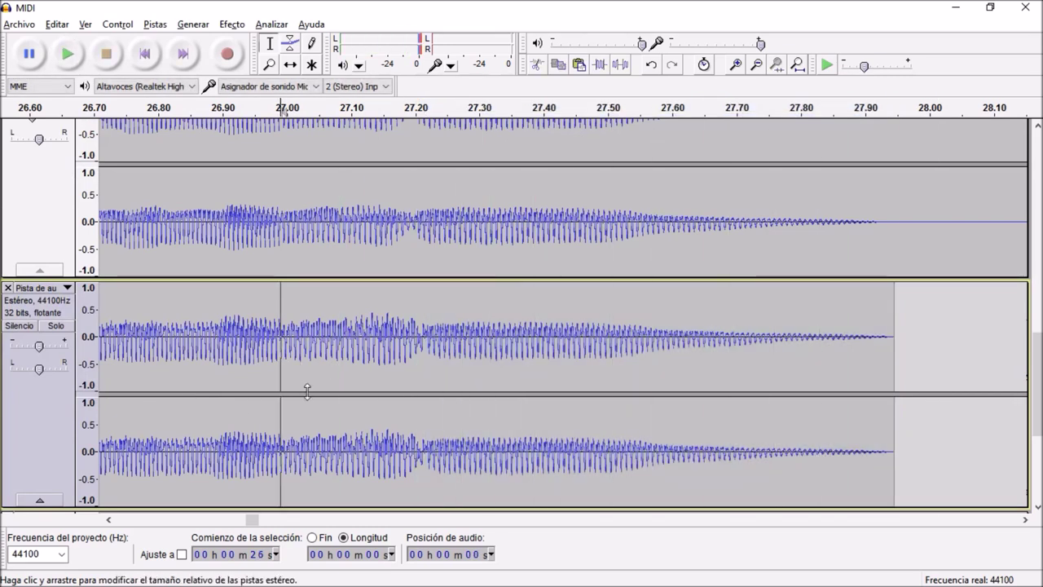
Step: Lower the track gain of the longer take
key("ctrl+f")
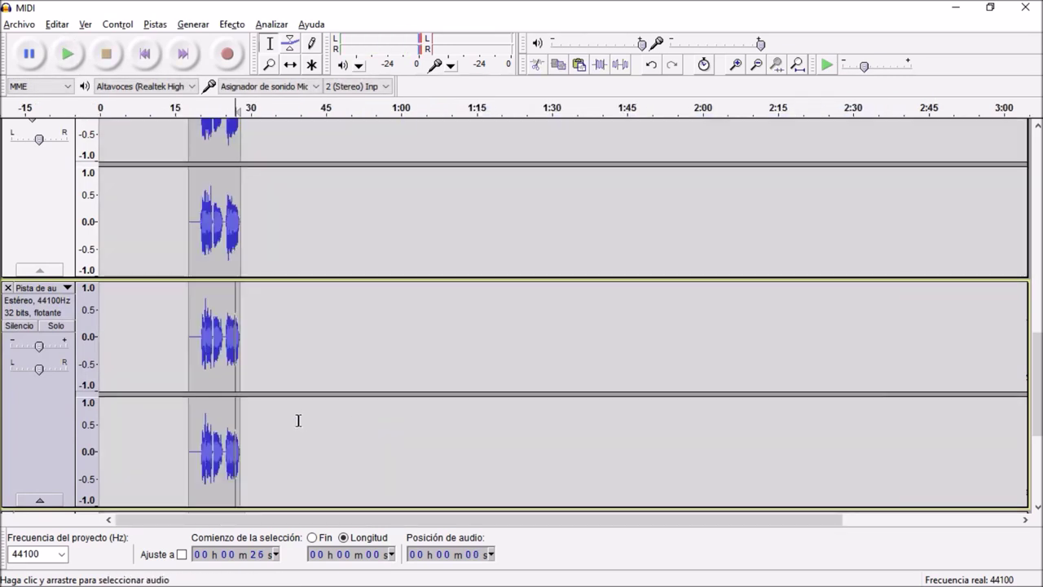
left_click(185, 346)
scroll(194, 349, "up", 5)
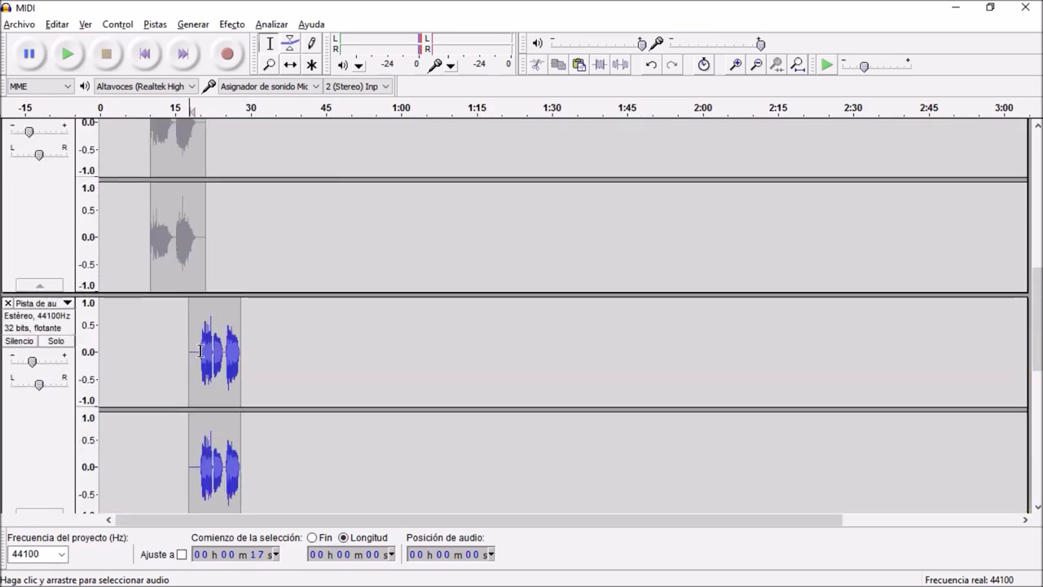
scroll(200, 350, "down", 5)
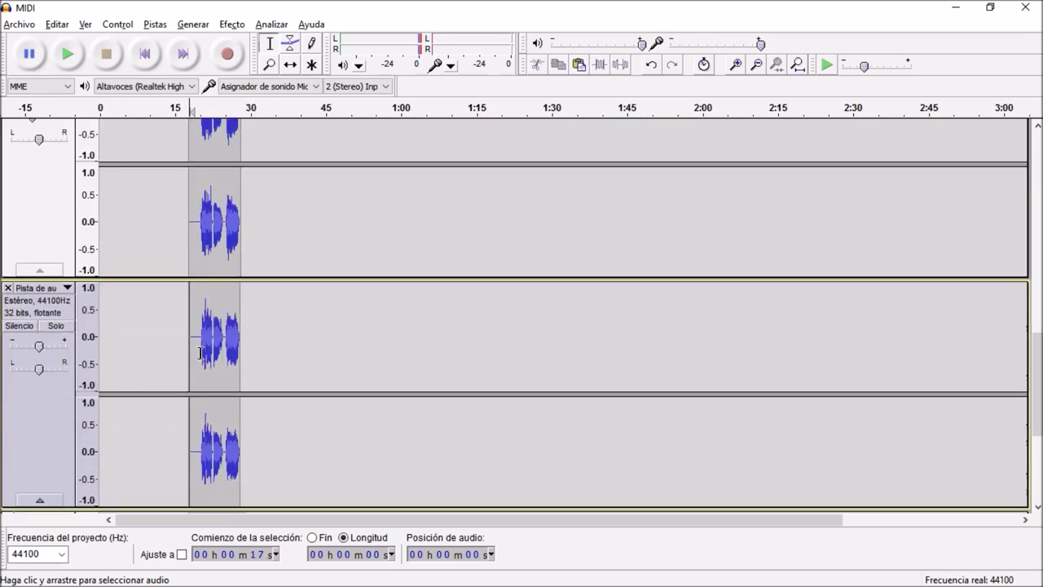
scroll(200, 355, "up", 3, "ctrl")
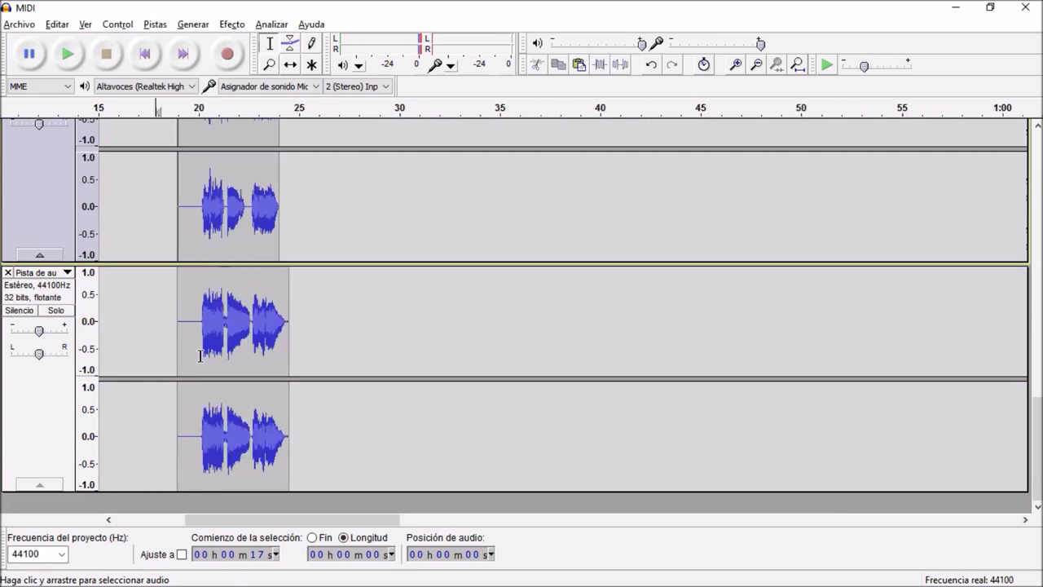
scroll(200, 356, "up", 2)
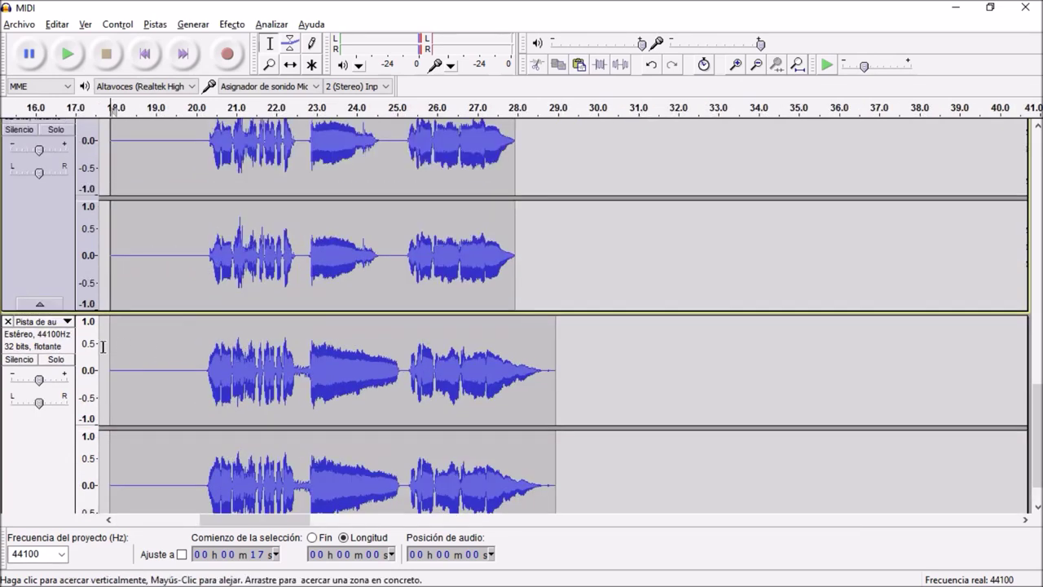
double_click(38, 381)
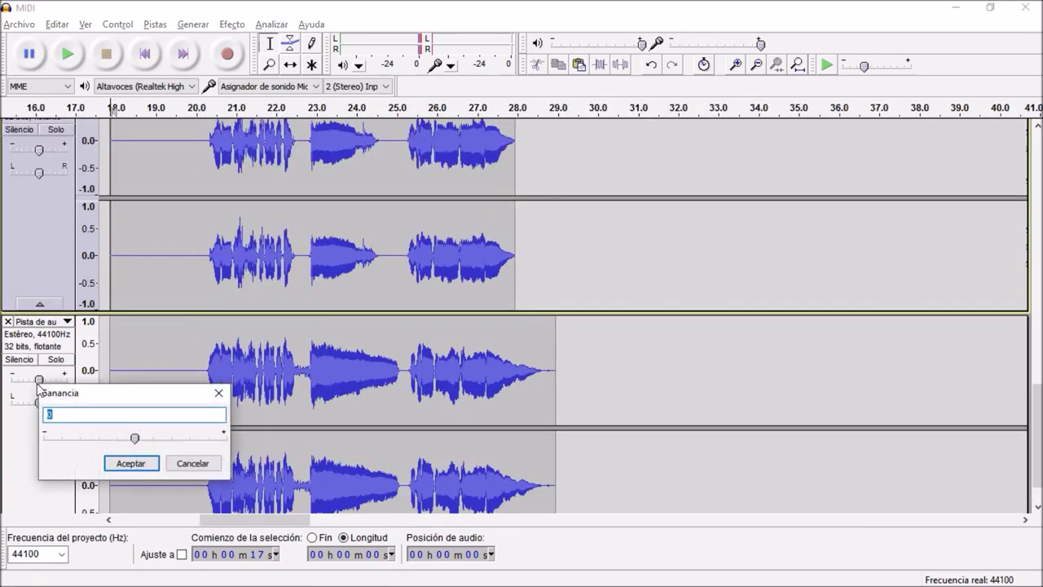
key("Return")
scroll(35, 383, "up", 6)
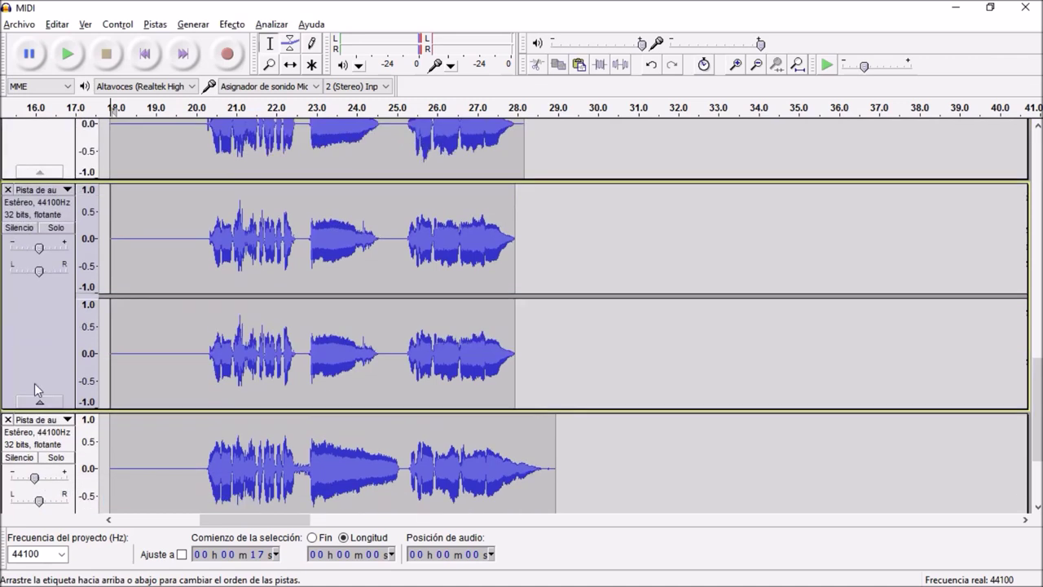
Step: Set the track gain of the take directly above the longer one to -4 dB
double_click(39, 297)
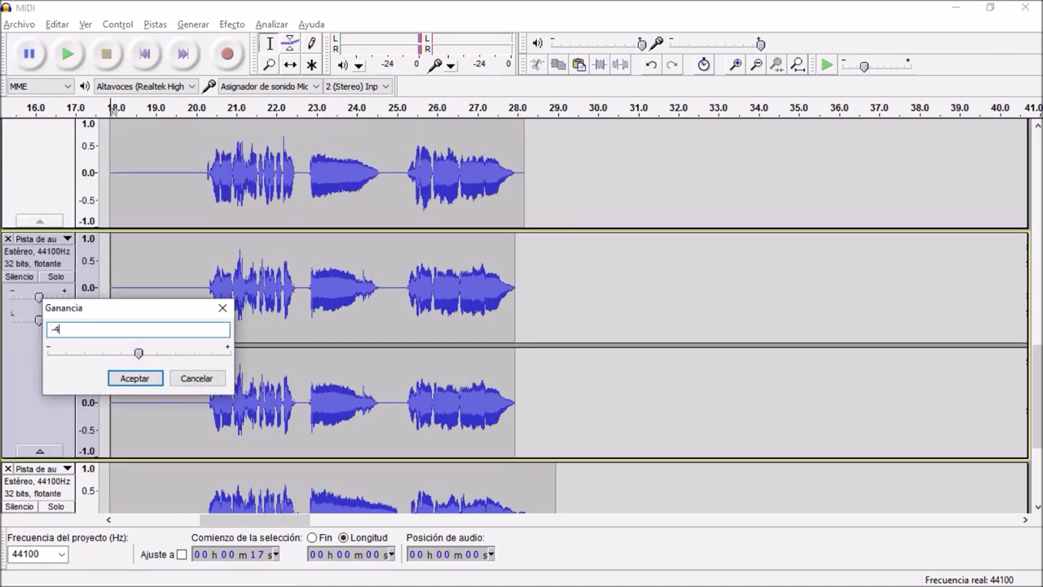
key("Return")
scroll(47, 322, "up", 7)
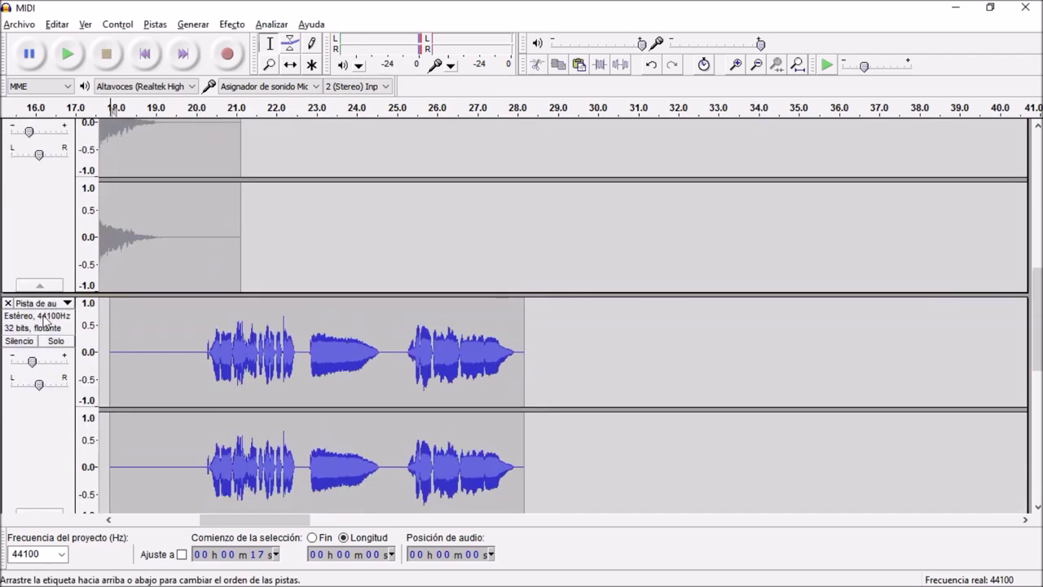
Step: Set the gain of the first unmuted take to -4 dB and pan it fully right, and pan the take below it fully left
double_click(33, 363)
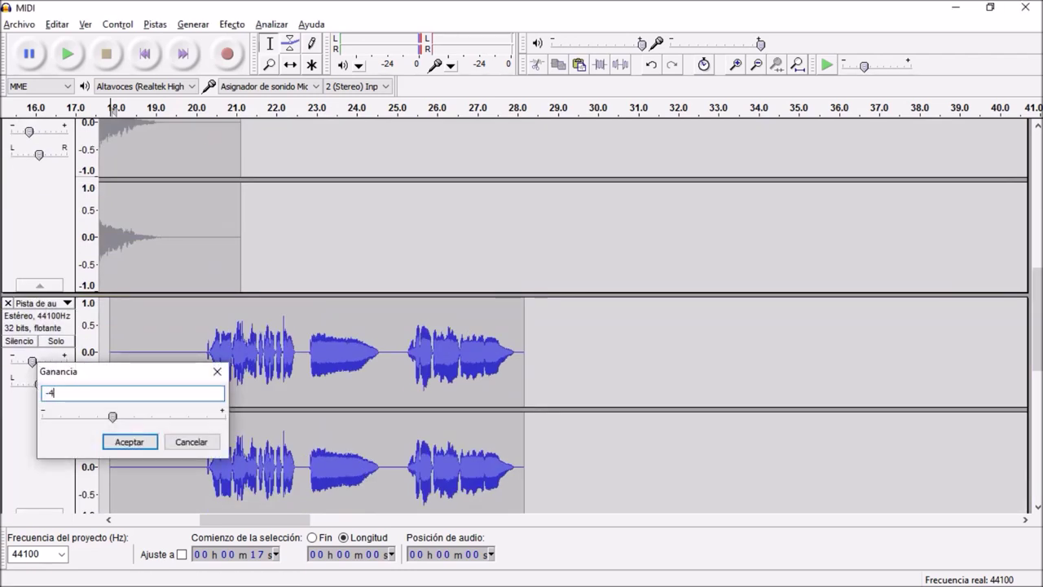
type("-4")
key("Return")
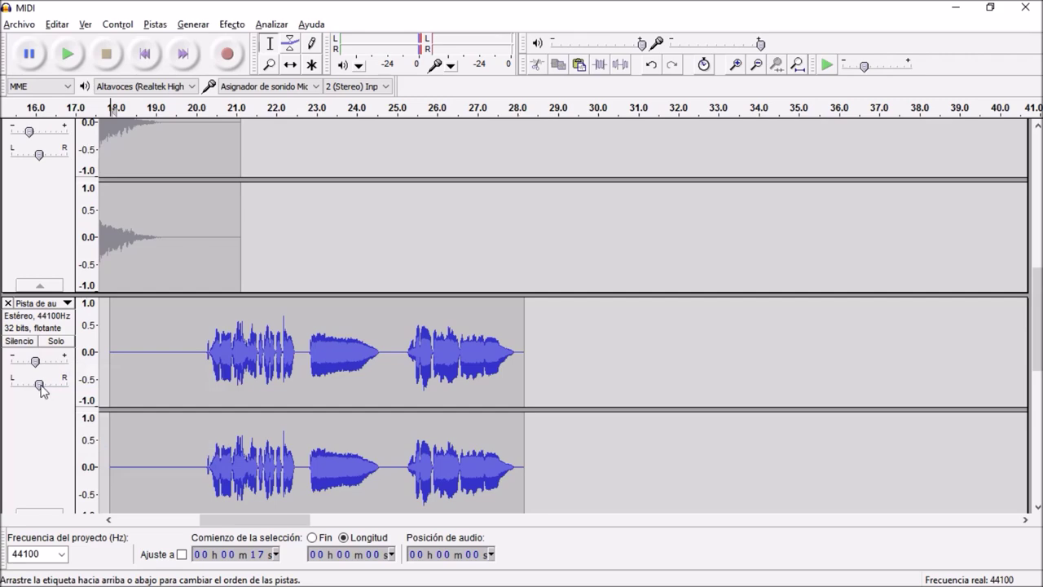
left_click_drag(40, 385, 45, 385)
scroll(65, 387, "down", 3)
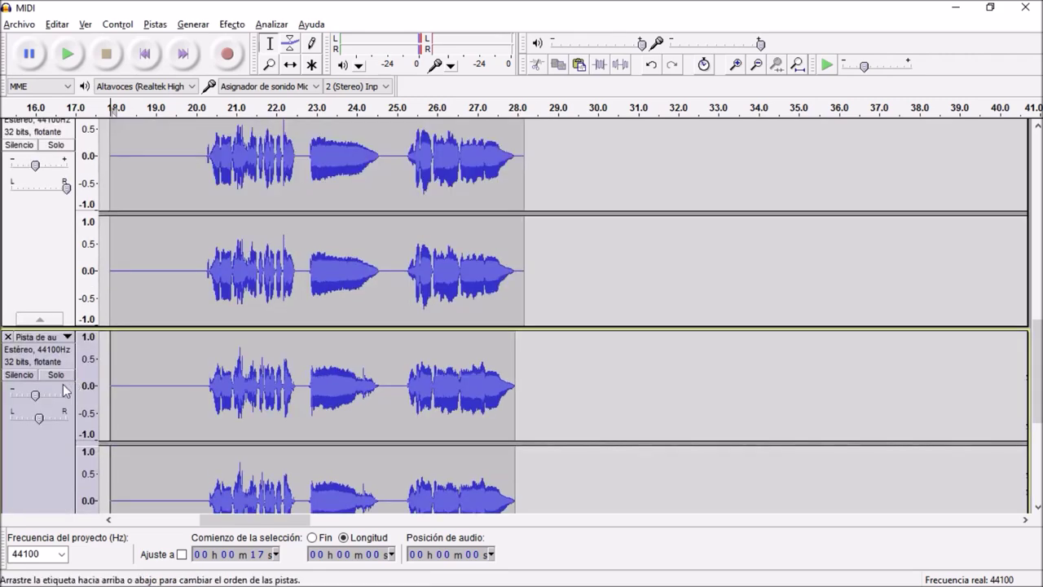
scroll(43, 424, "down", 4)
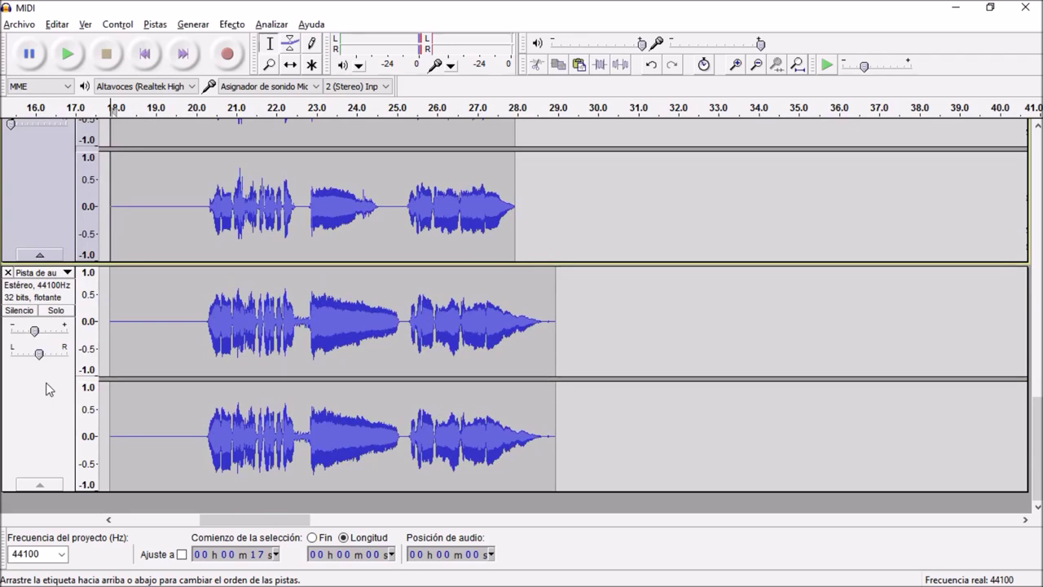
Step: Set the track gain of the longer take to -6 dB and play the mix from about 19.9 seconds
left_click(194, 234)
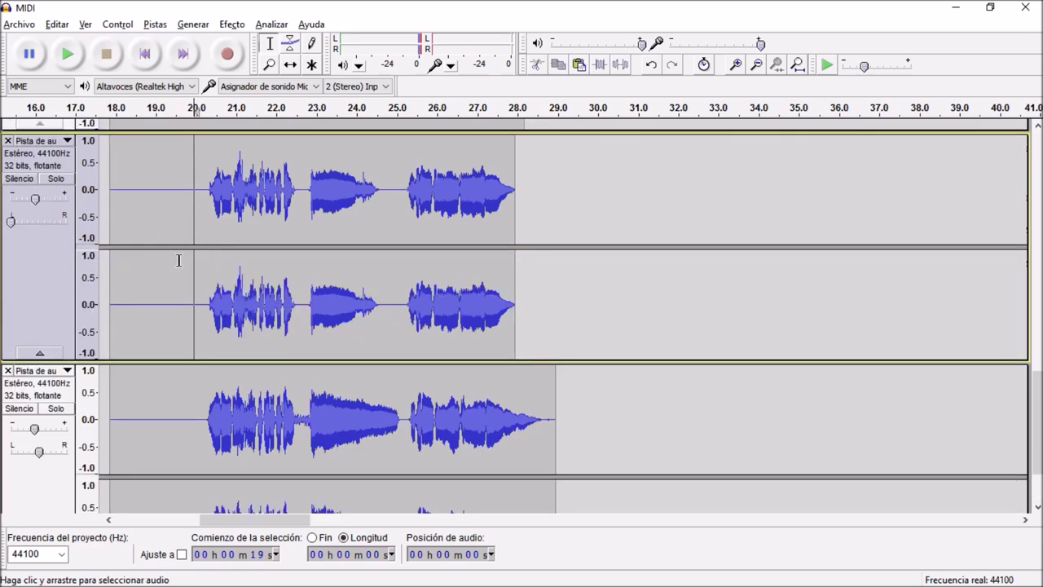
double_click(35, 429)
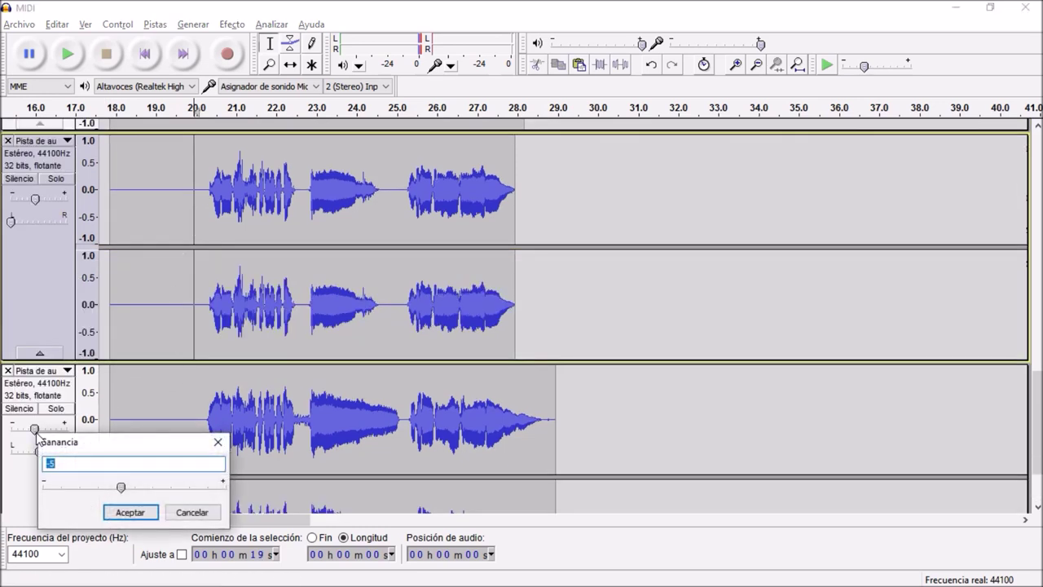
type("-6")
key("Return")
key("space")
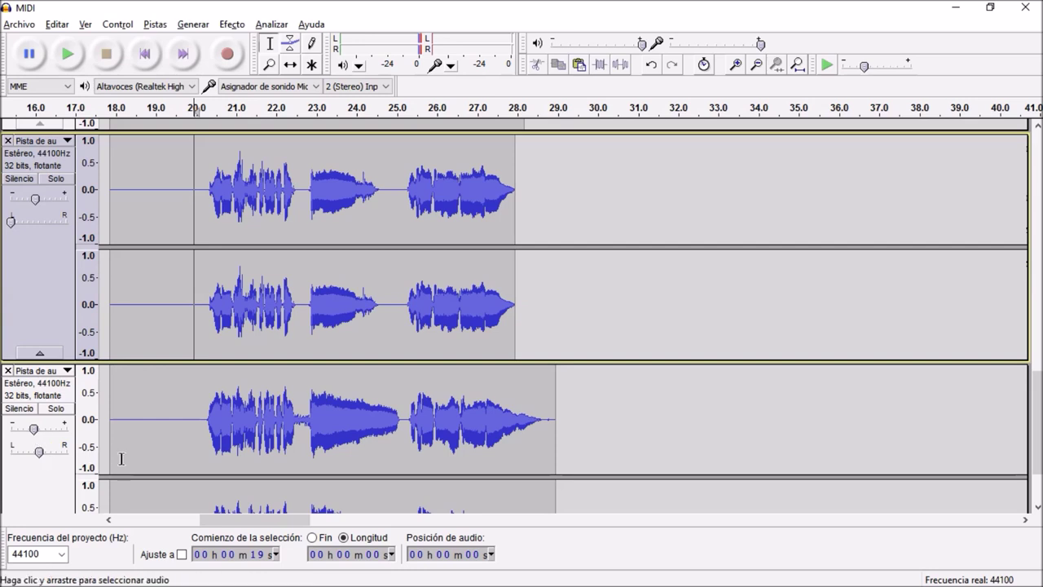
Step: Look over the full track layout and play back the layered voices from about 21 seconds
scroll(185, 435, "down", 3)
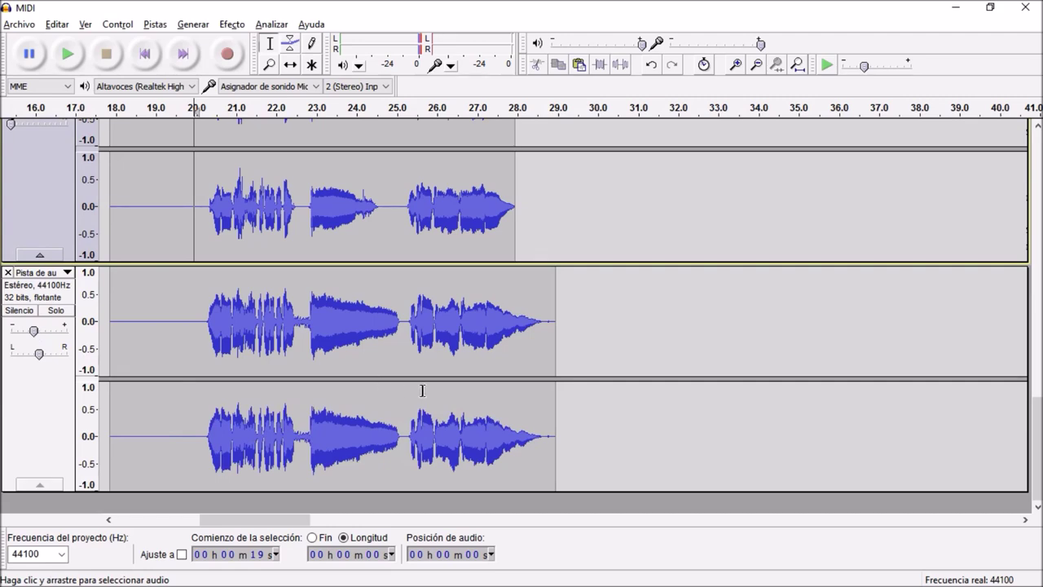
scroll(422, 380, "down", 5)
scroll(422, 369, "down", 3)
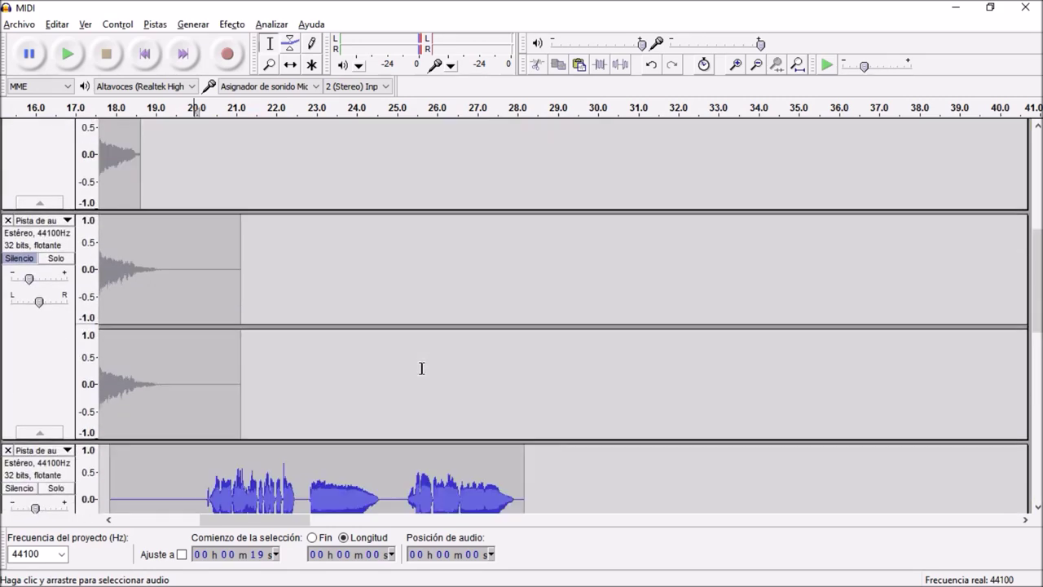
key("ctrl+3")
key("ctrl+3")
key("ctrl+3")
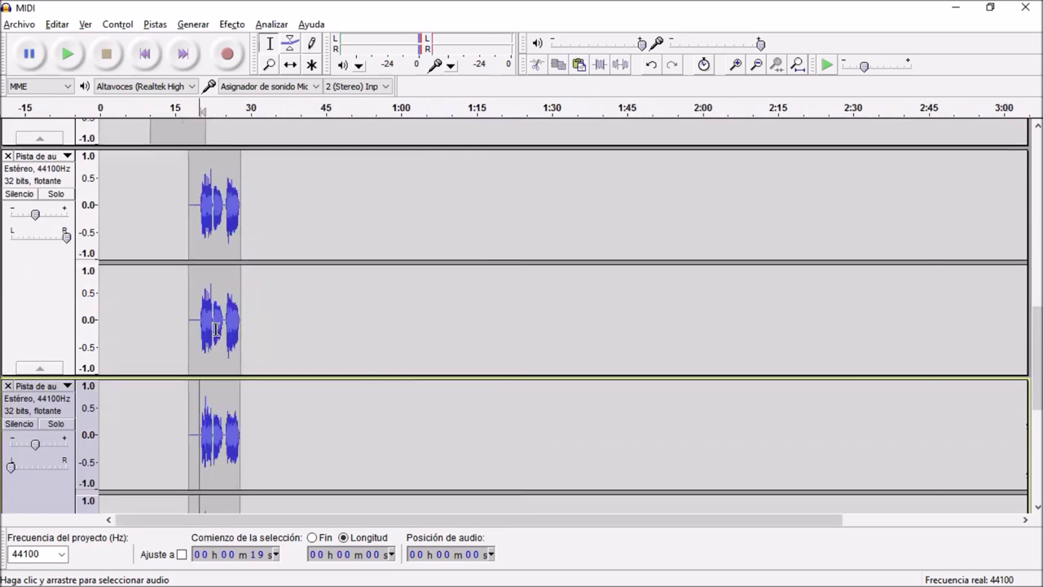
key("space")
left_click(211, 334)
key("space")
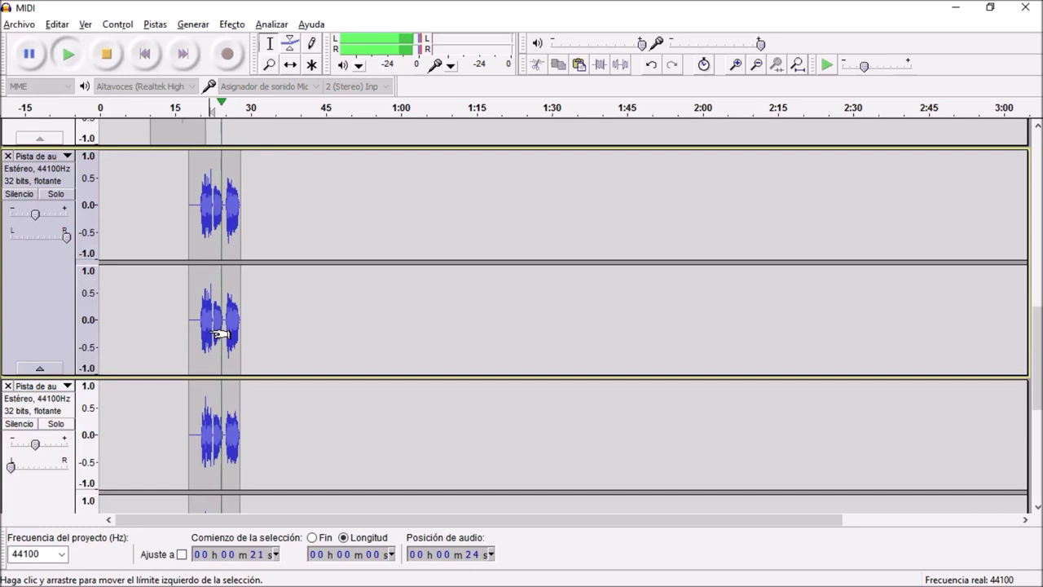
key("space")
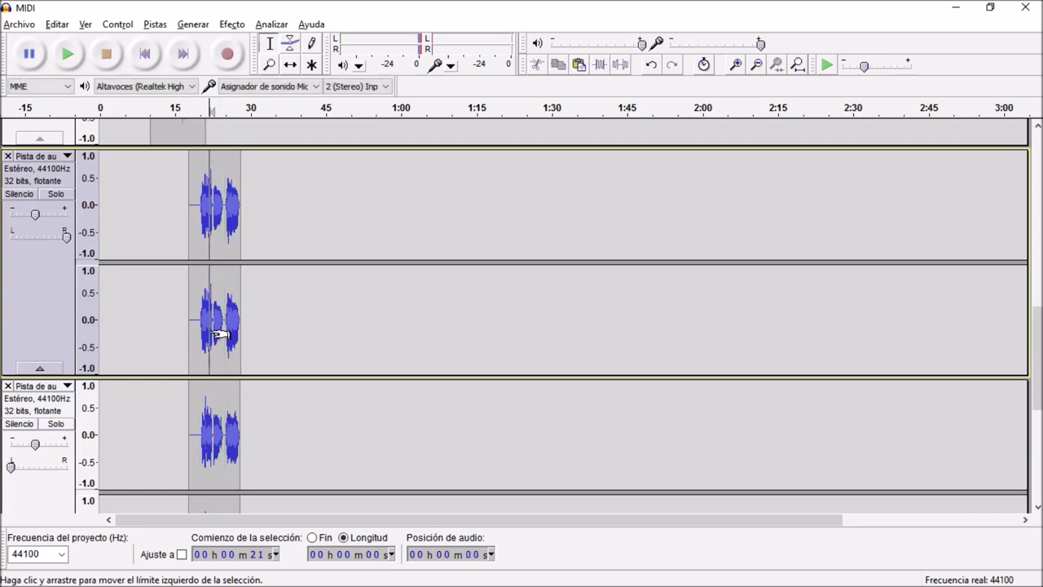
Step: Record a new short take on a new track over the mix, from about 19 to 26 seconds
left_click(198, 330)
key("r")
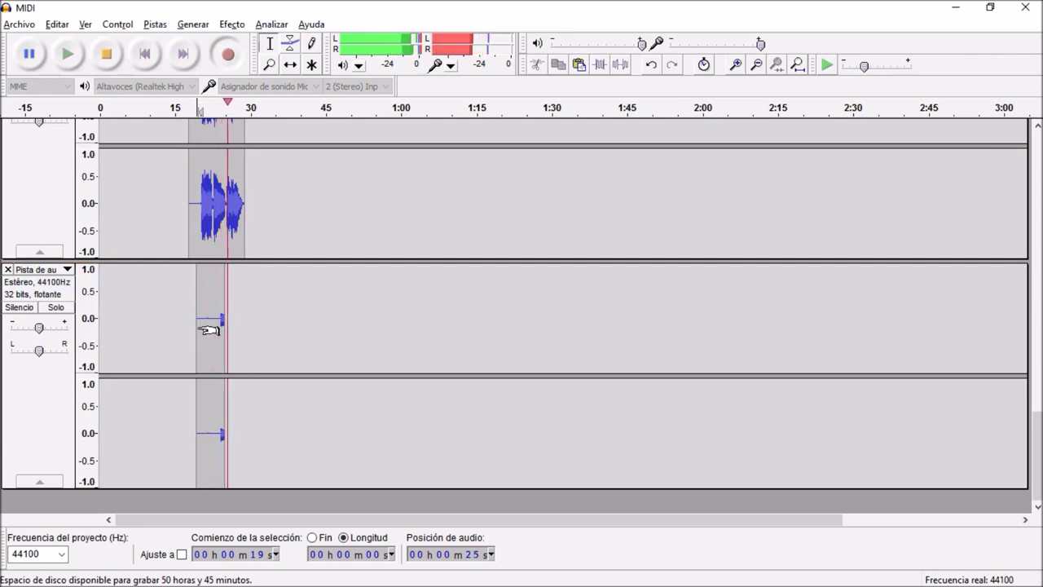
key("space")
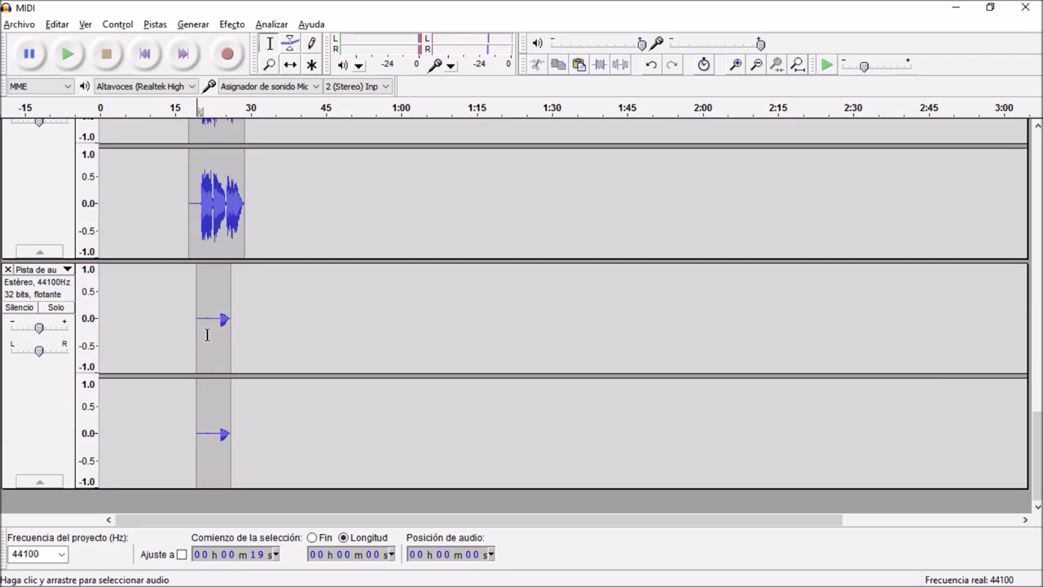
Step: Select the new take's note, about 24.15 to 25.65 seconds, and set the Auto-Tune VST effect to E Minor
scroll(218, 336, "up", 5)
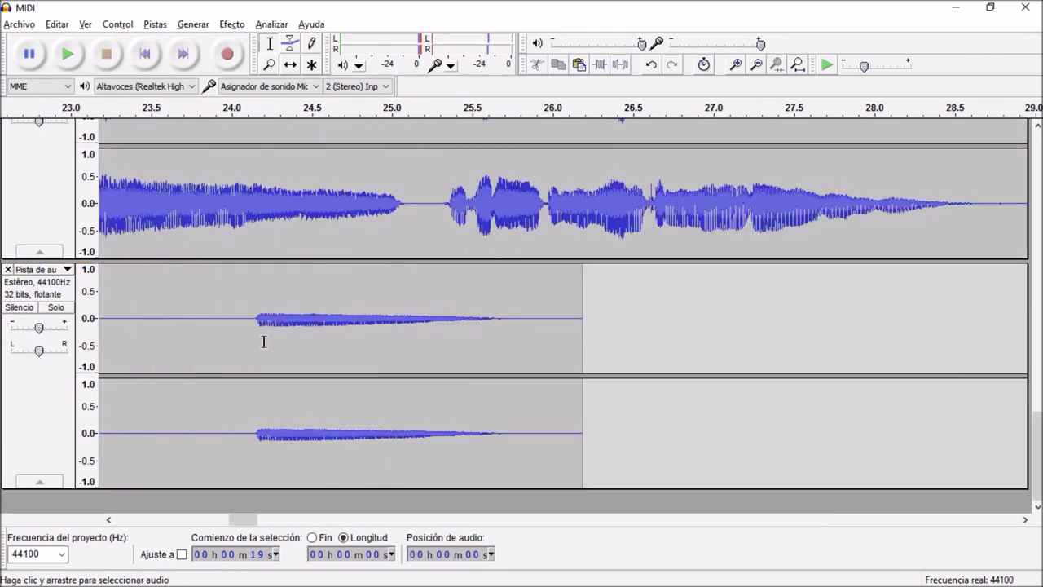
left_click_drag(256, 335, 496, 337)
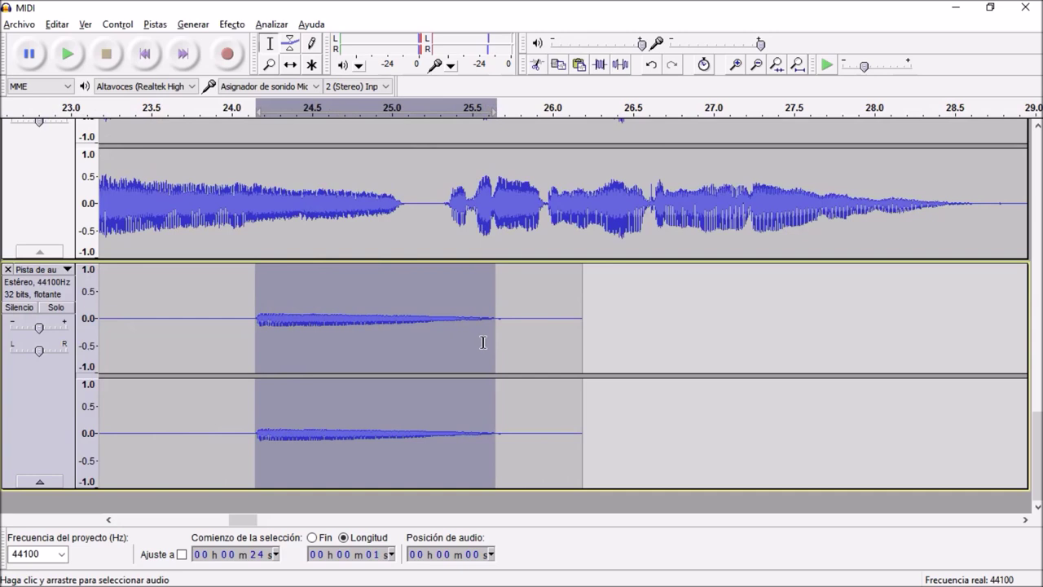
left_click(233, 25)
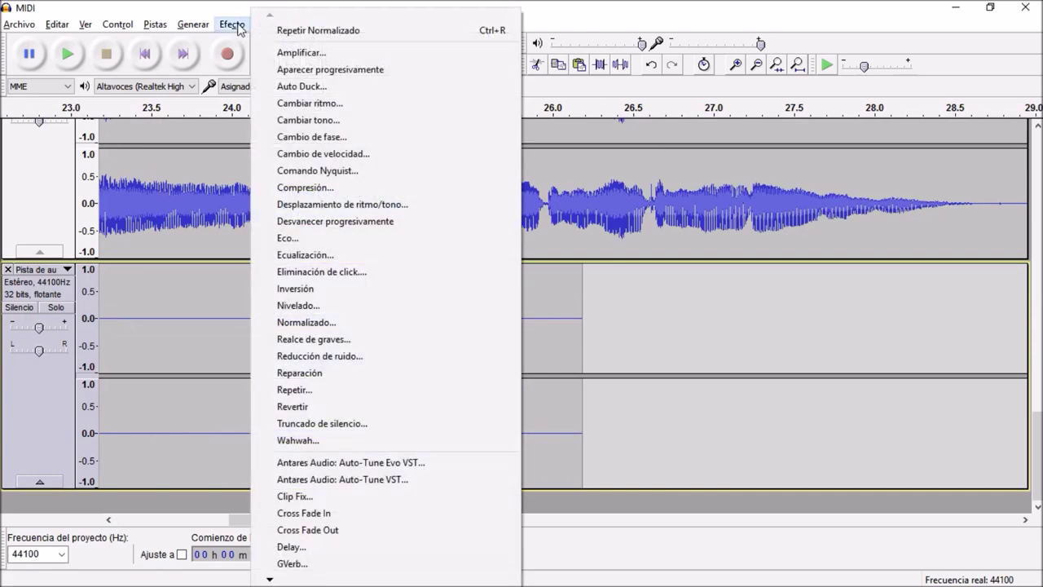
left_click(458, 481)
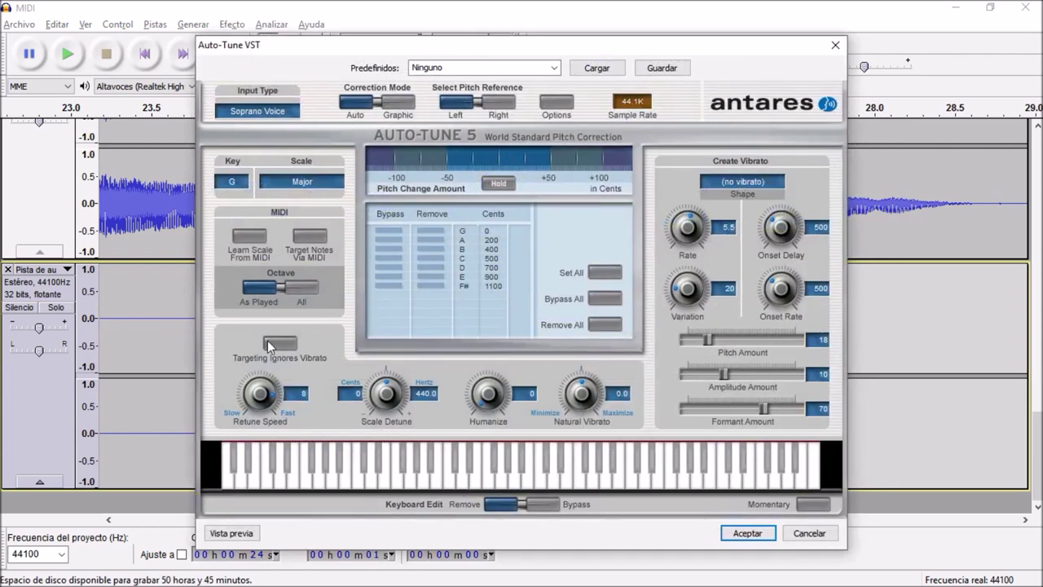
left_click(233, 182)
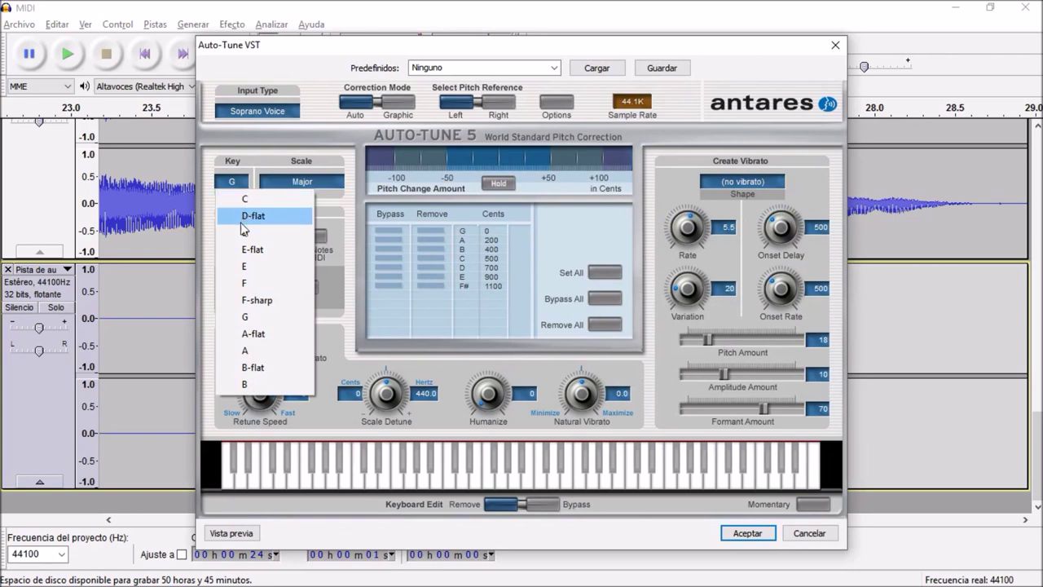
left_click(269, 262)
left_click(315, 185)
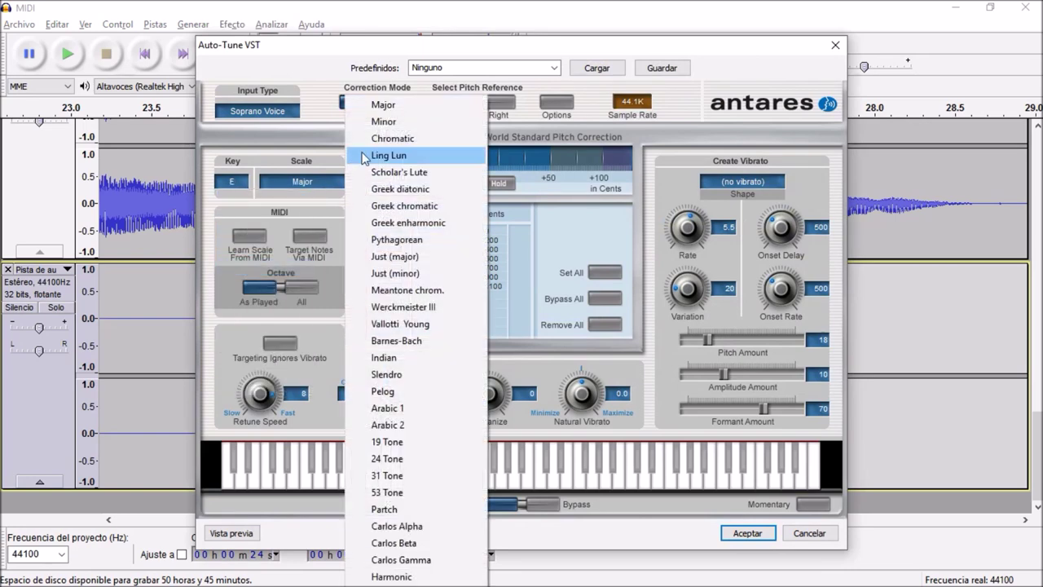
left_click(390, 123)
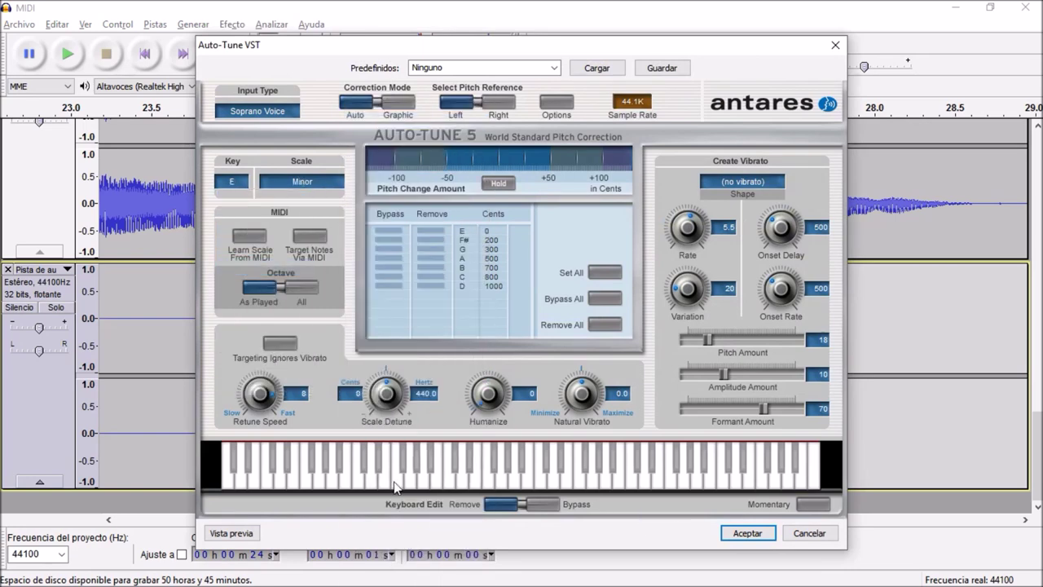
Step: Preview the tuning, set Retune Speed to 0, preview again and apply Auto-Tune to the note
left_click(243, 536)
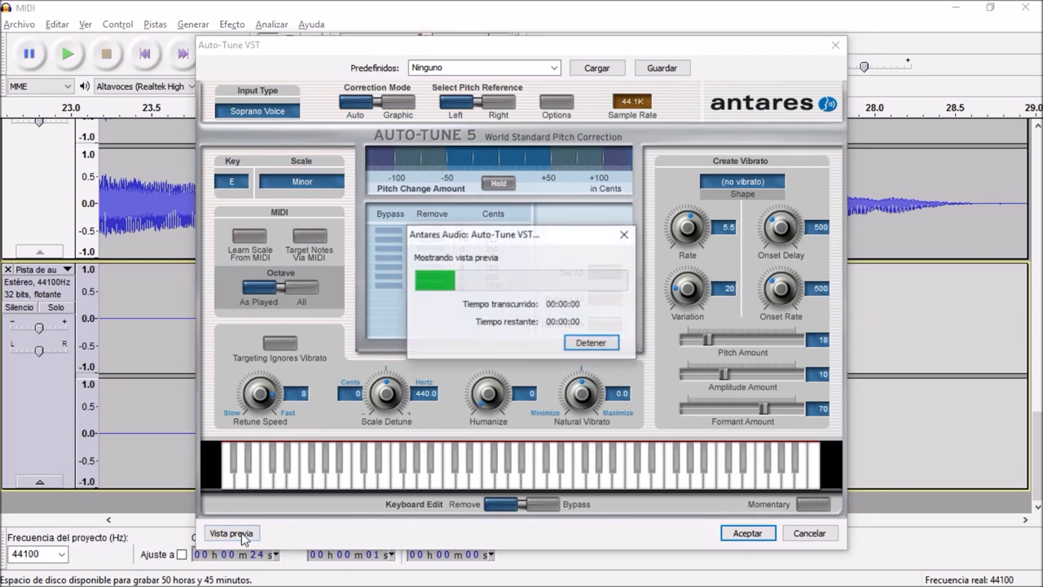
left_click_drag(259, 400, 262, 363)
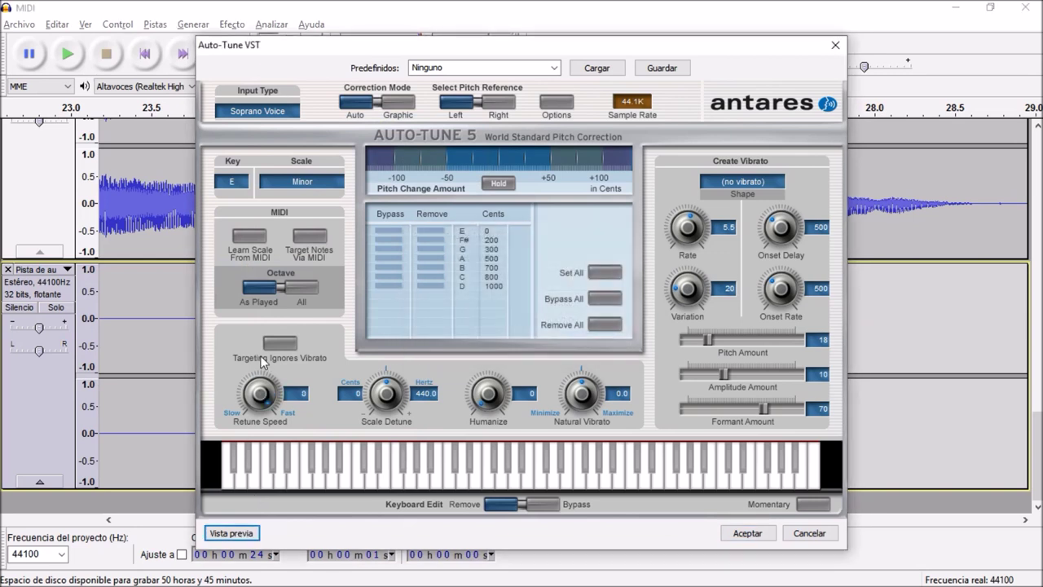
left_click(244, 535)
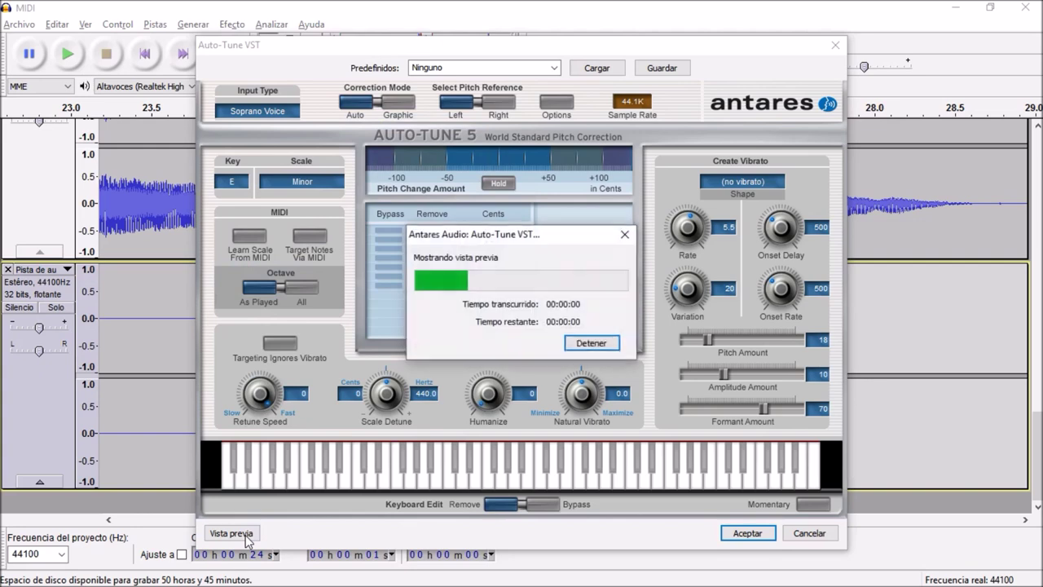
left_click(748, 534)
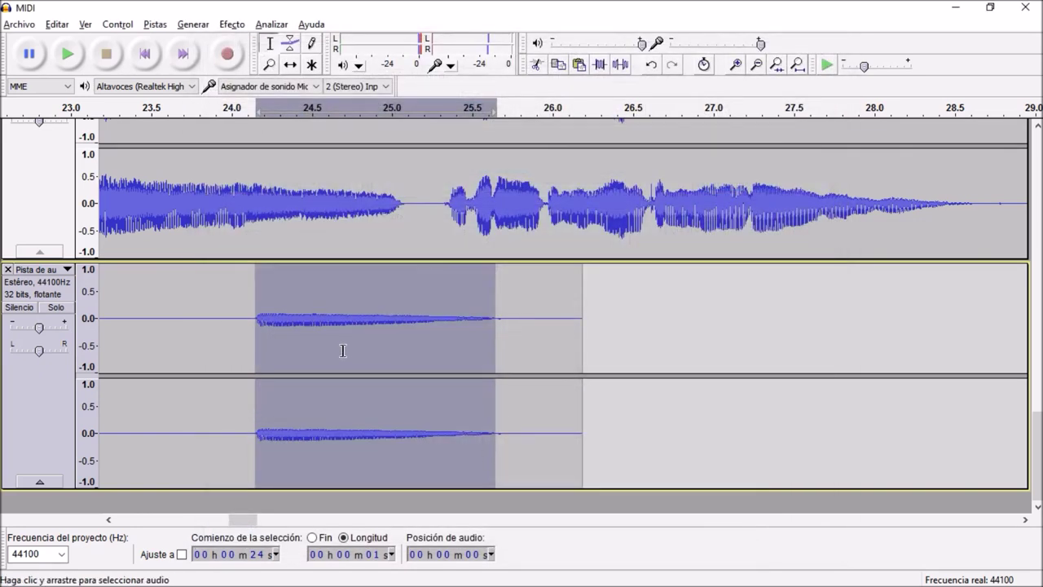
Step: Apply Delay with its current settings to the tuned note and trim away the audio outside the selection
left_click(231, 23)
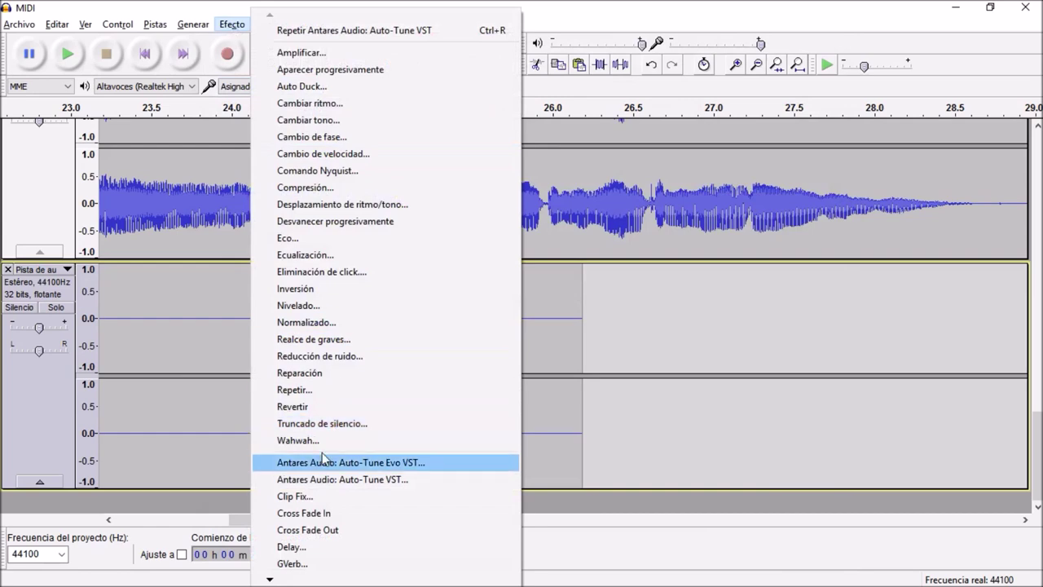
left_click(314, 546)
left_click(650, 419)
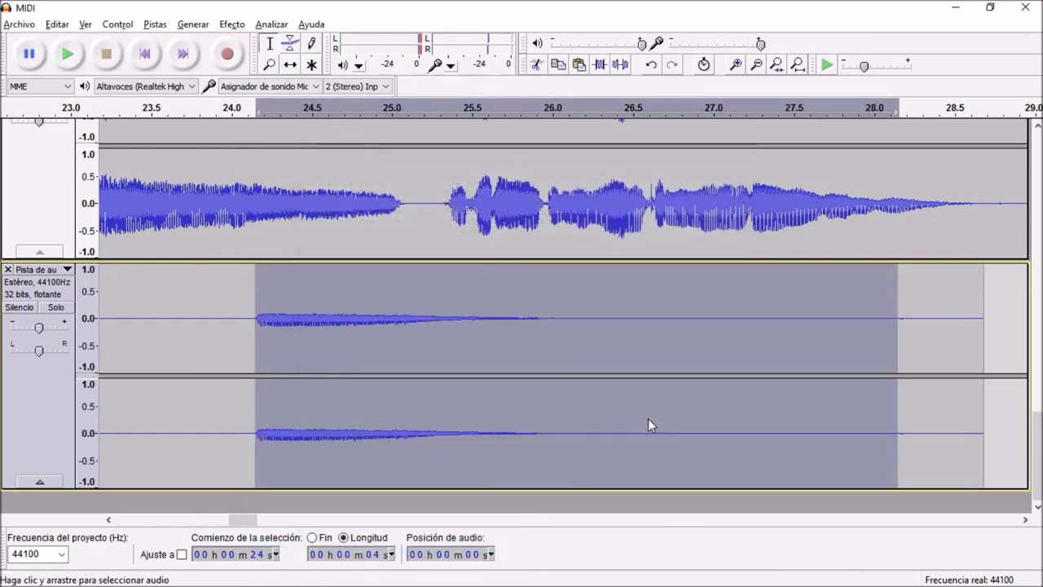
left_click(599, 66)
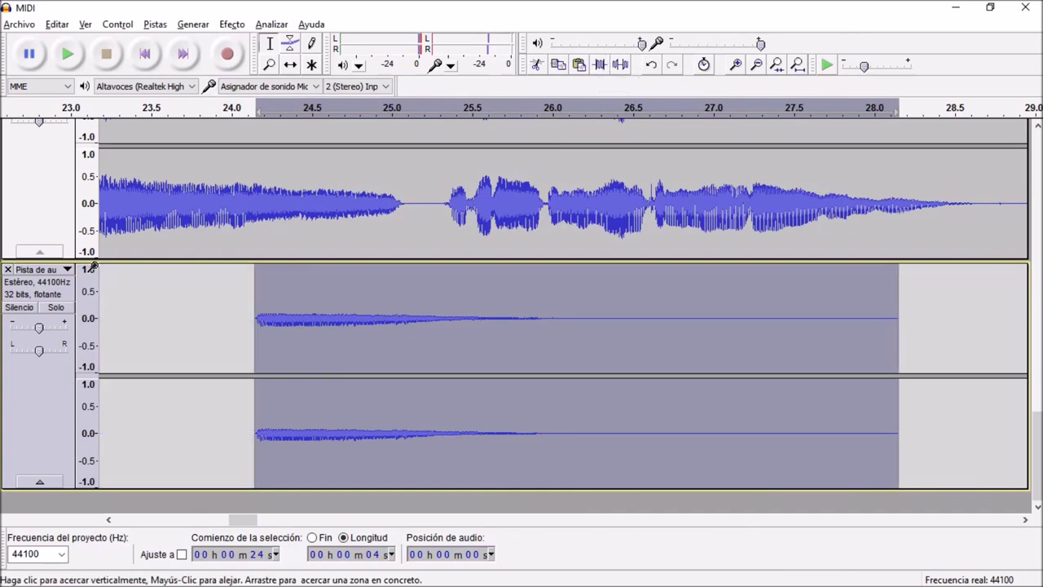
Step: Compress the trimmed note at a -15 dB threshold and 2:1 ratio, and level it with degree Moderado and a -65 dB noise threshold
left_click(233, 25)
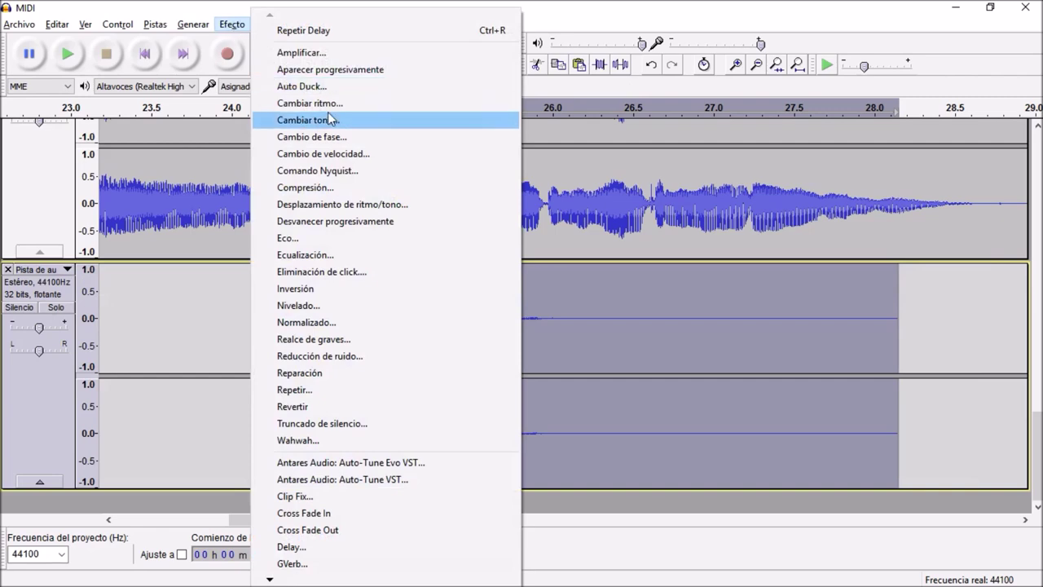
left_click(331, 189)
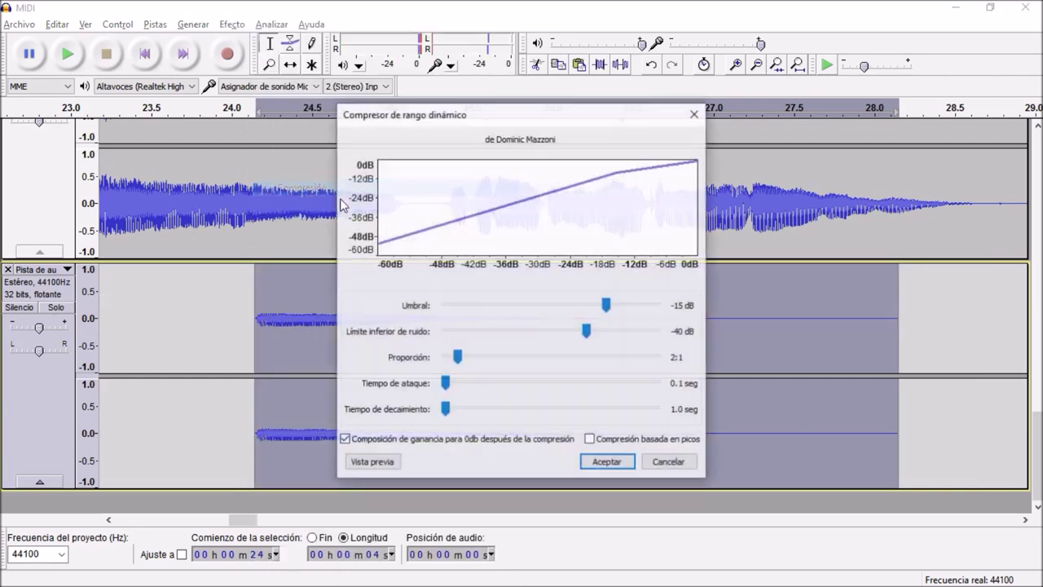
left_click(605, 462)
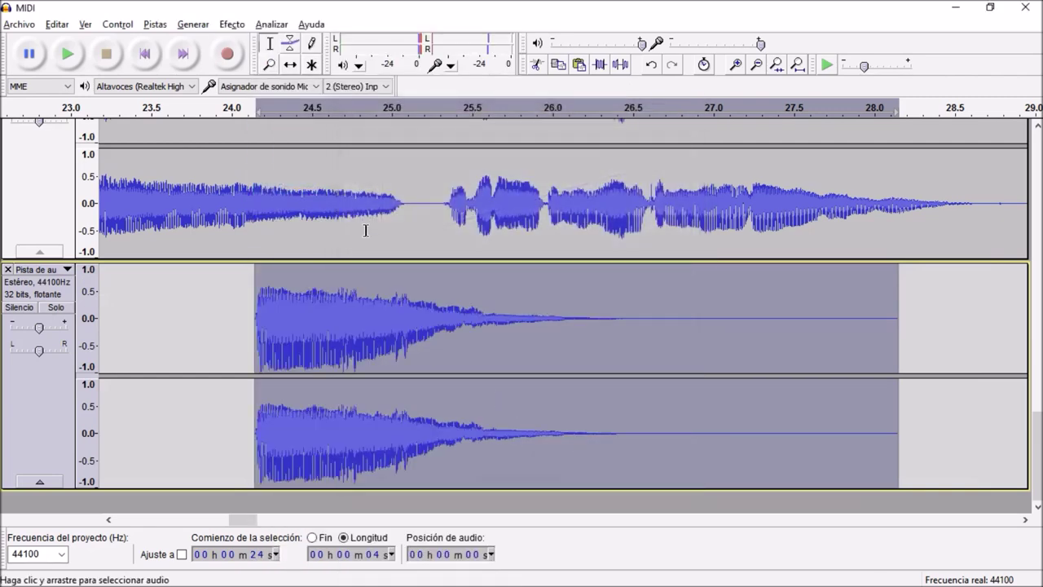
left_click(232, 24)
left_click(318, 305)
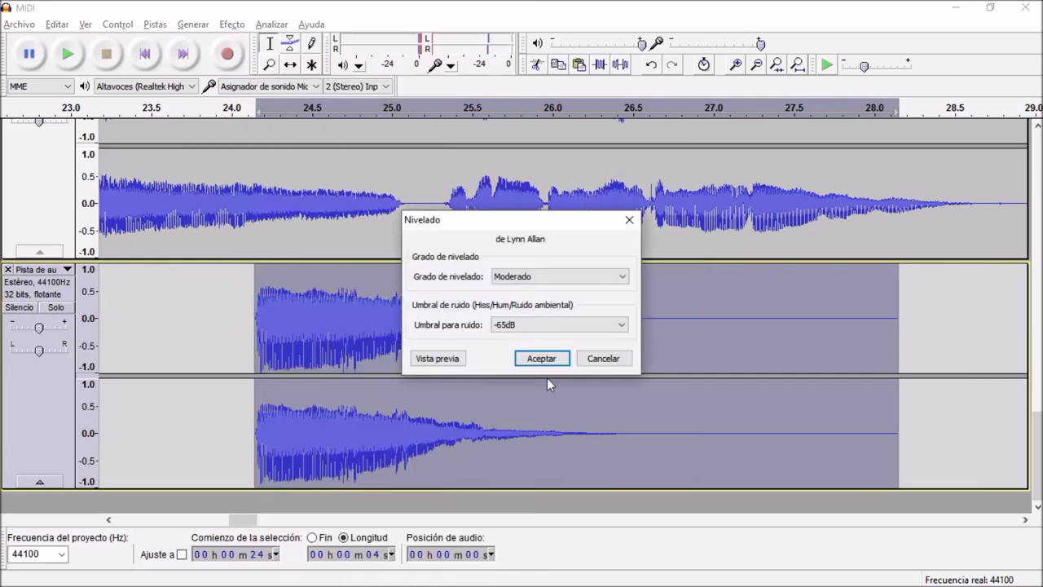
left_click(541, 361)
Step: Normalize the compressed and leveled note with the current settings
left_click(233, 24)
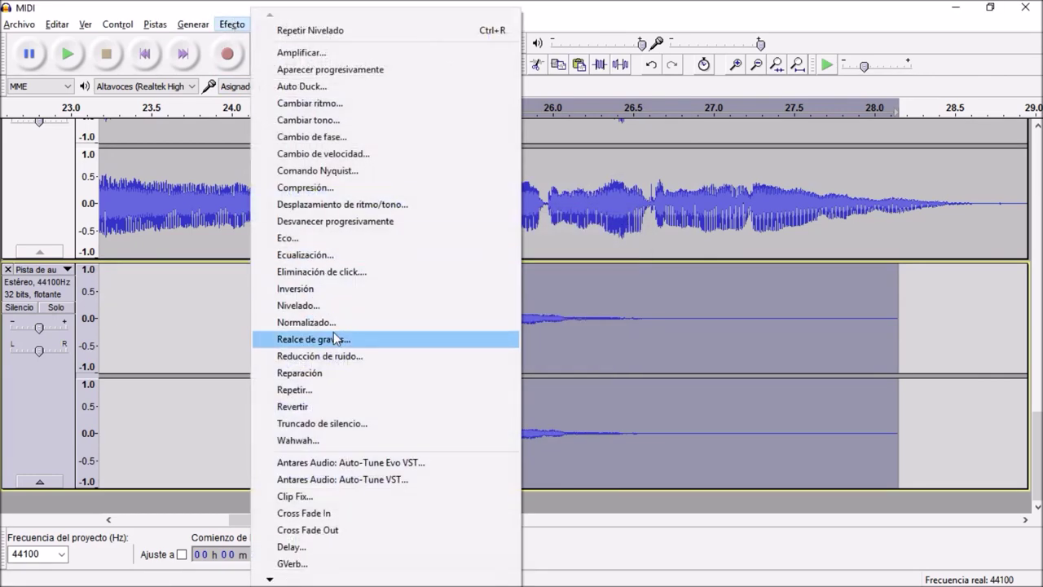
left_click(348, 323)
left_click(551, 338)
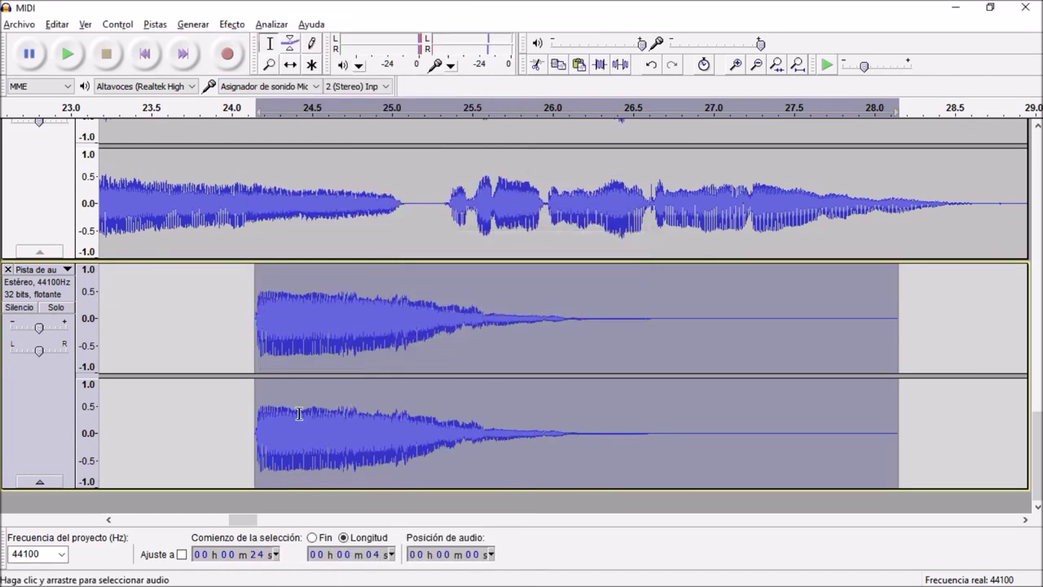
scroll(245, 385, "down", 5)
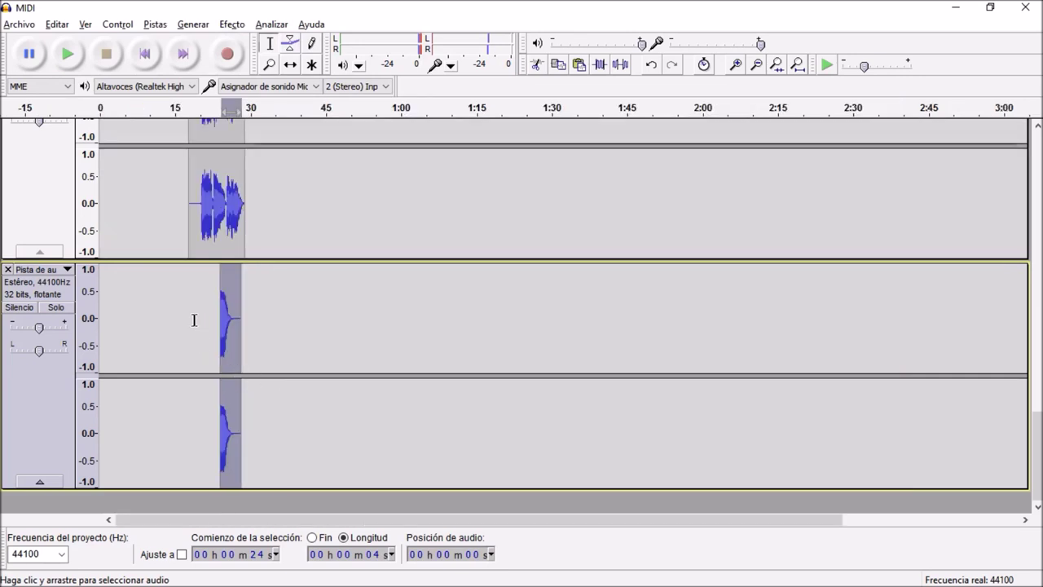
Step: Lower the gain of the trimmed note's track and play the mix from 22 s to check its level
double_click(39, 328)
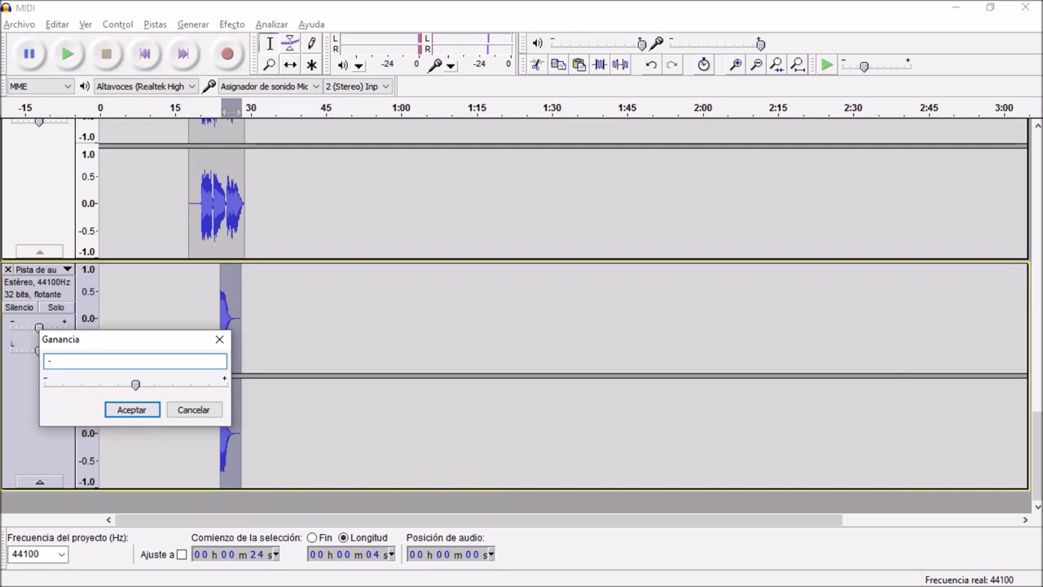
key("Return")
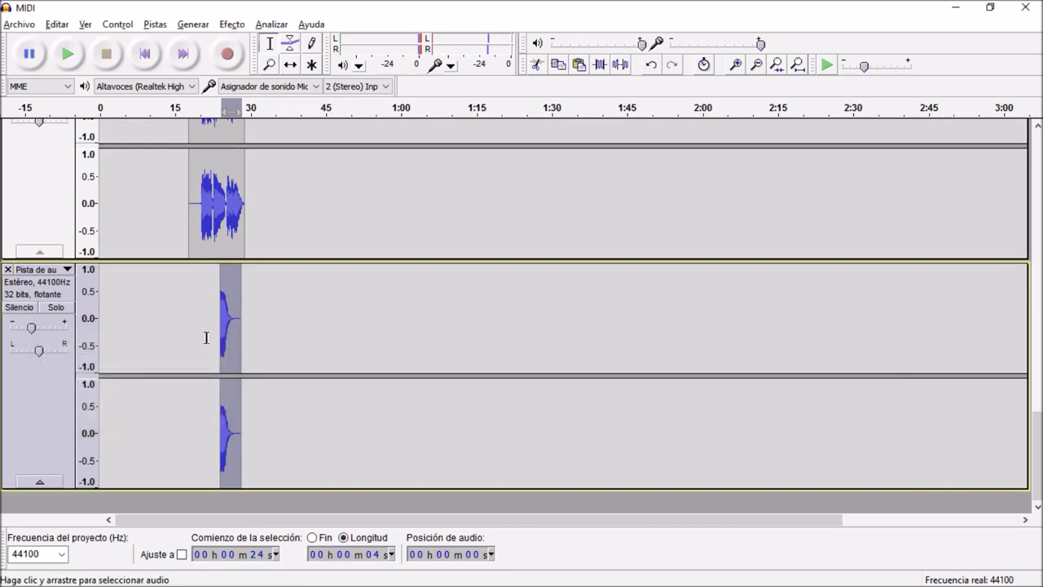
left_click(211, 342)
key("space")
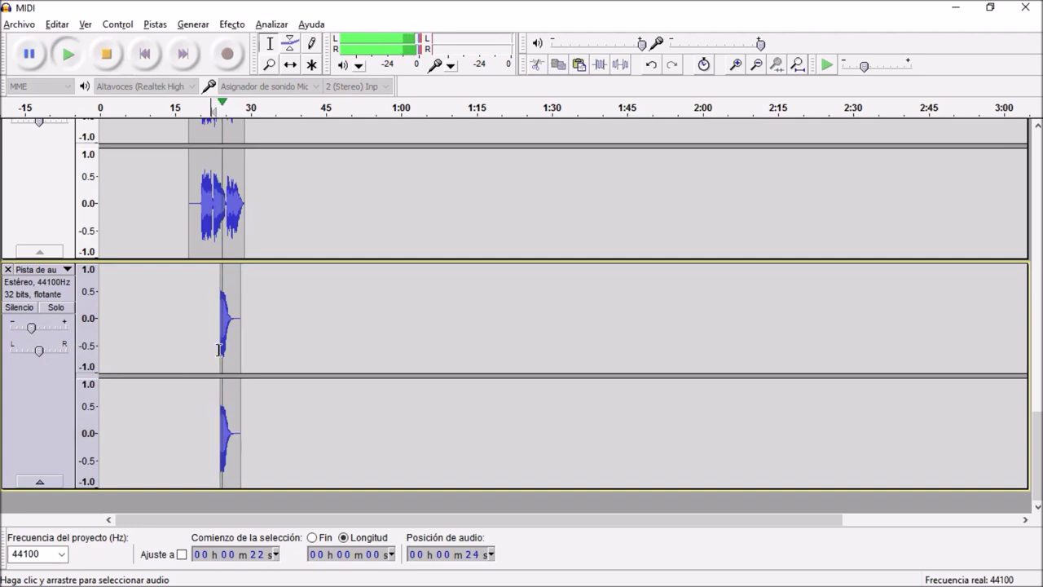
key("space")
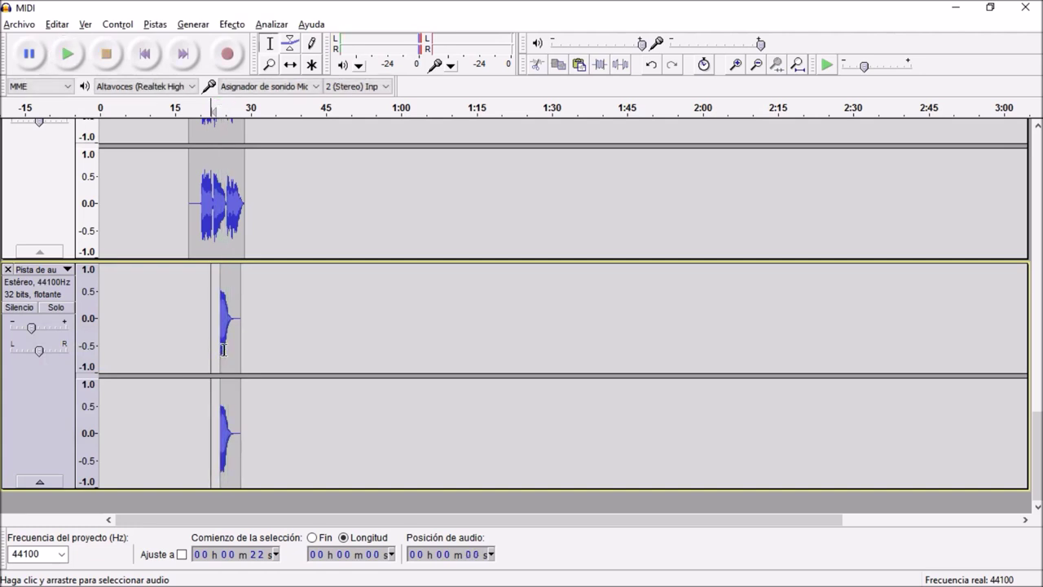
Step: Play the note's entry repeatedly from just before 24 s to judge its timing against the other tracks
scroll(222, 348, "up", 1)
scroll(220, 353, "up", 4, "ctrl")
left_click(189, 349)
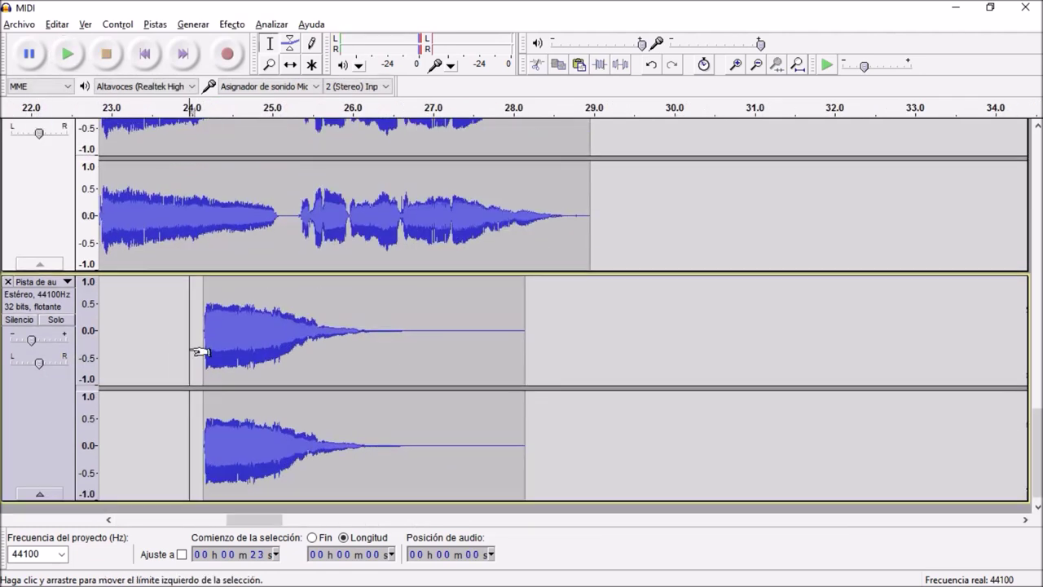
key("space")
key("space")
key("space")
key("space")
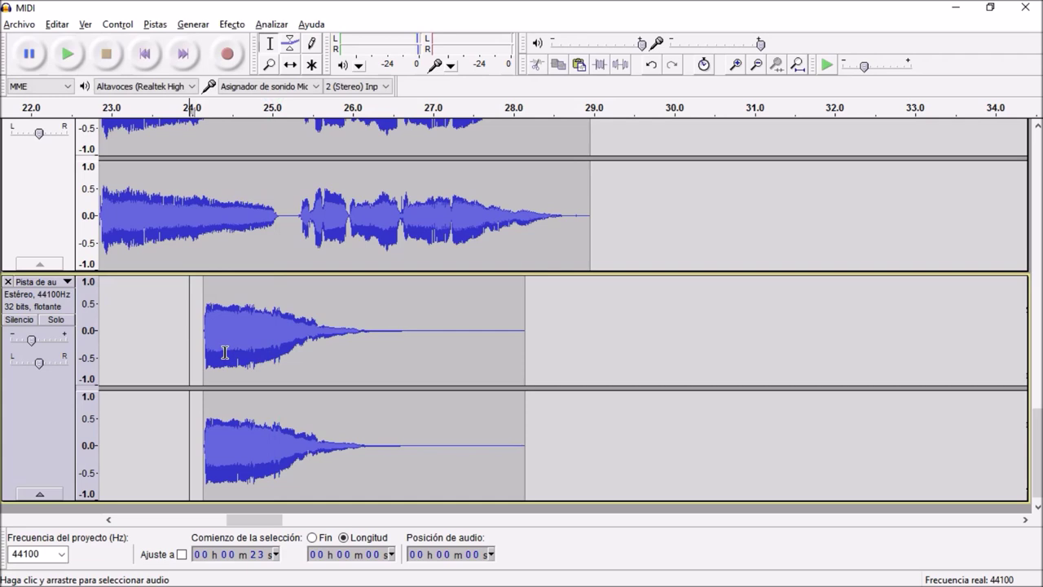
Step: Shift the note clip slightly later on the timeline in small nudges, playing its entry after each move
key("shift")
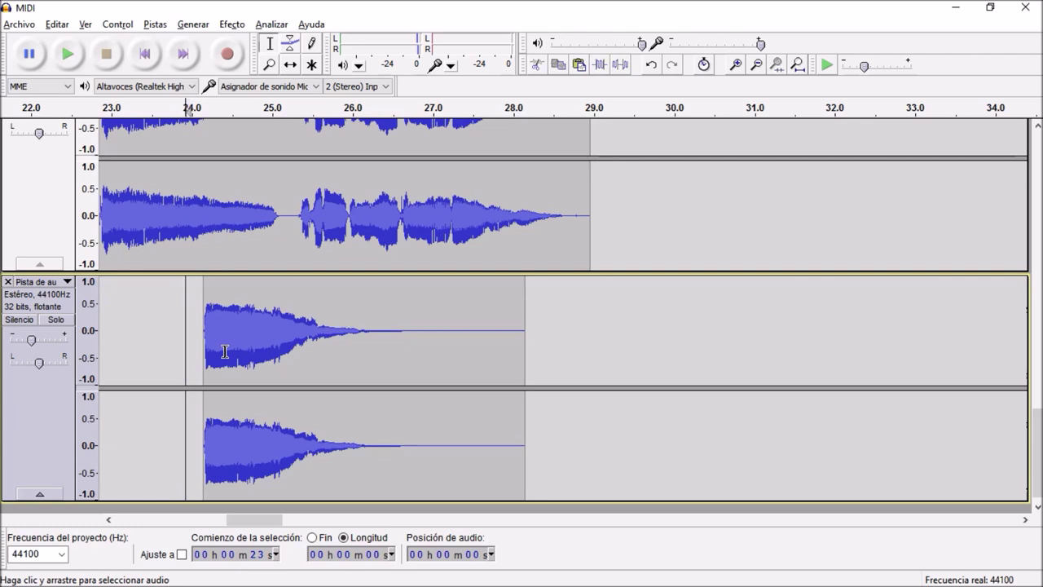
key("space")
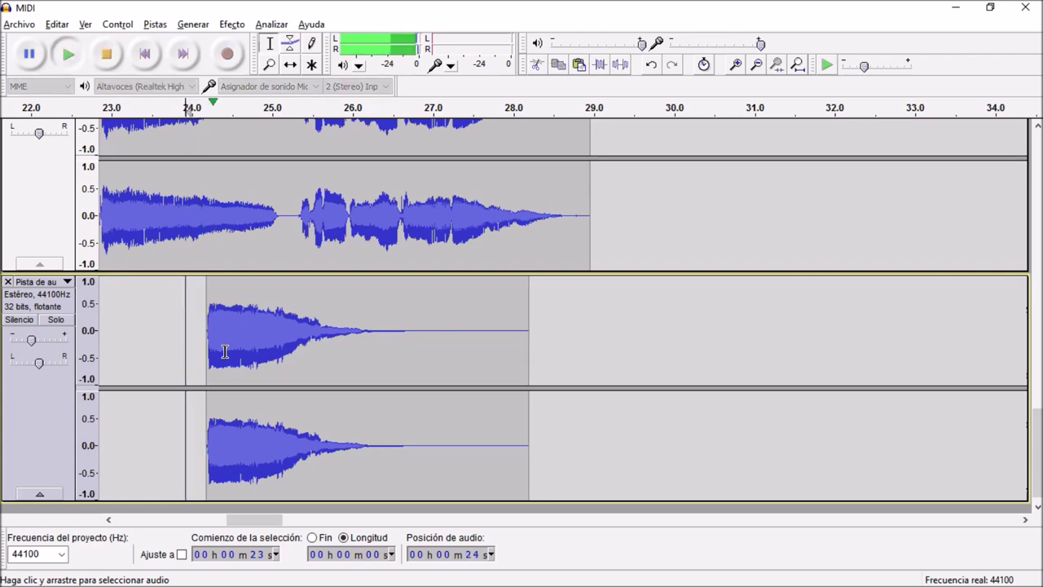
key("space")
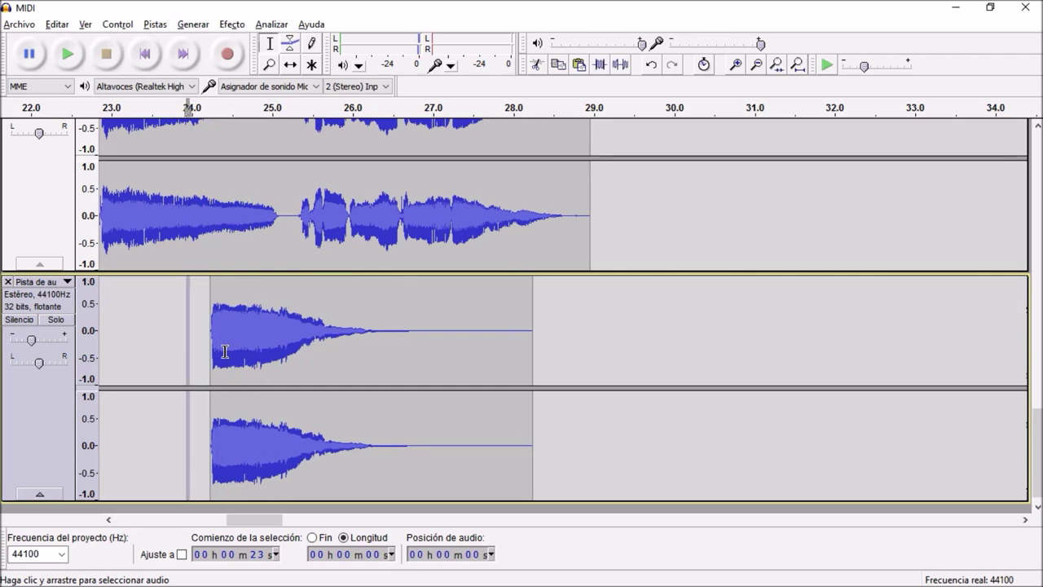
key("space")
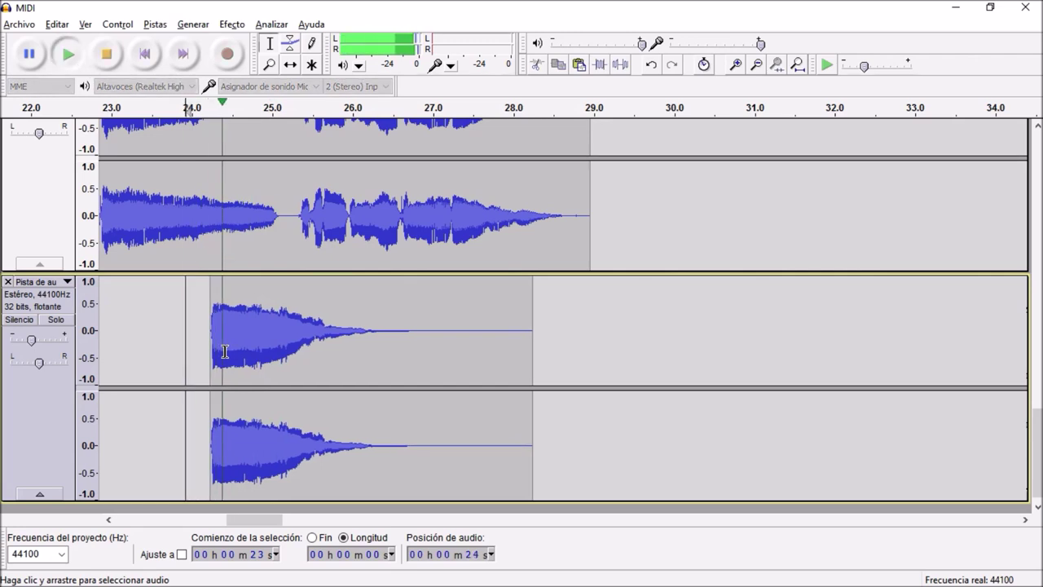
key("space")
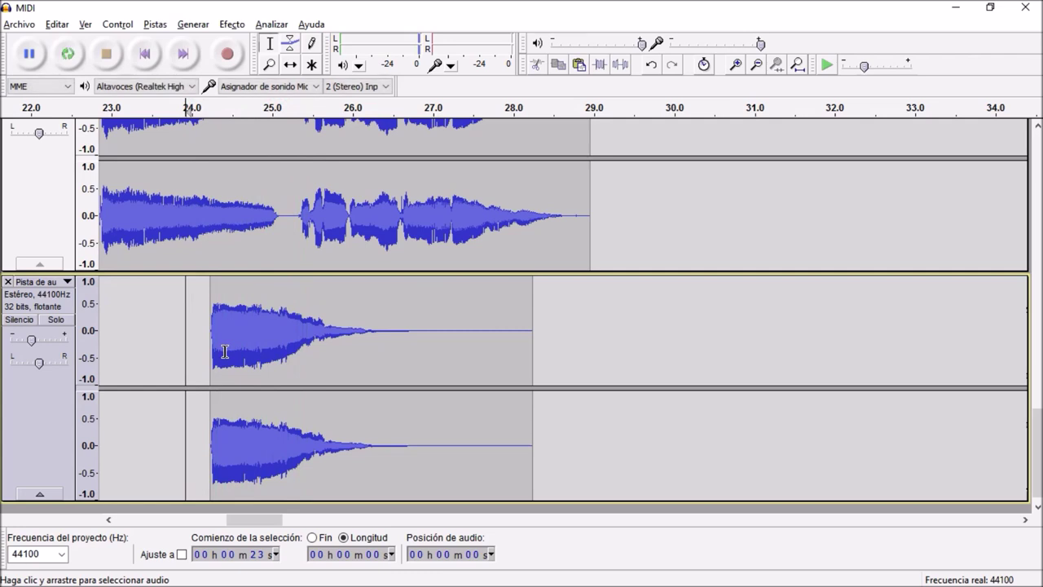
Step: Shift the note clip slightly earlier and play its entry from about 23.4 s
key("shift+Left")
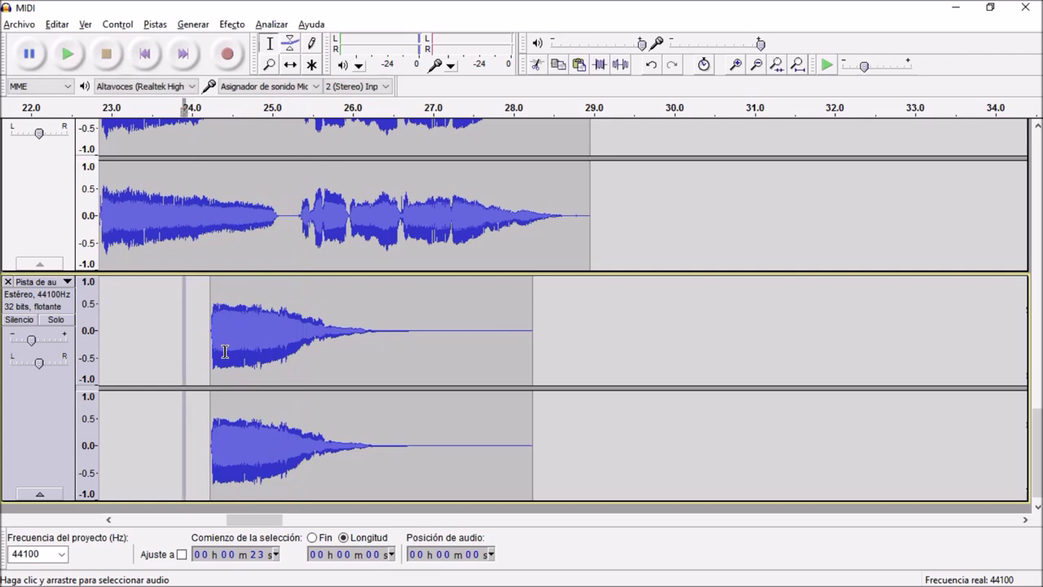
key("Left")
key("Left")
key("Left")
key("Left")
key("Left")
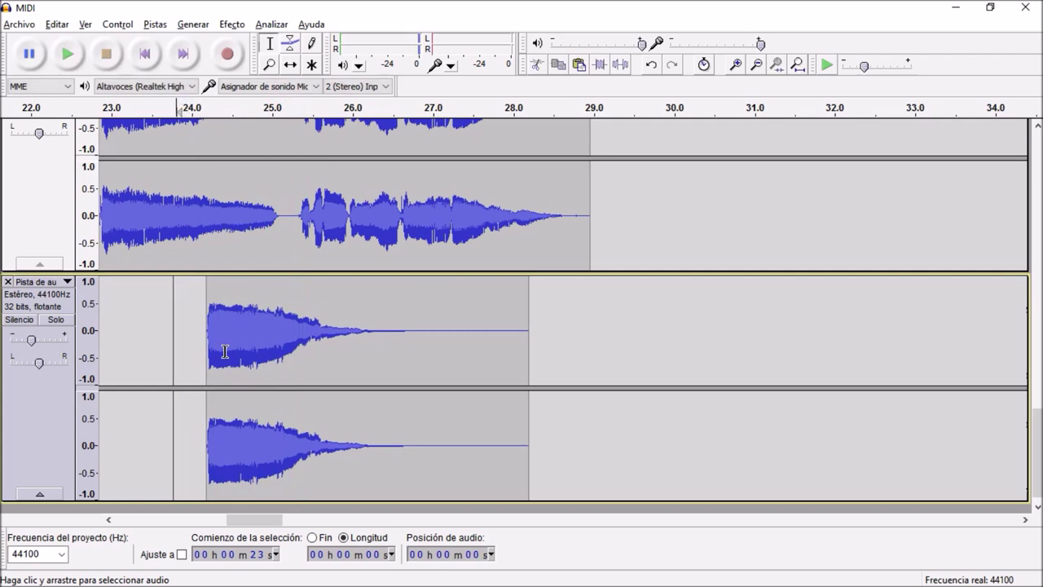
key("space")
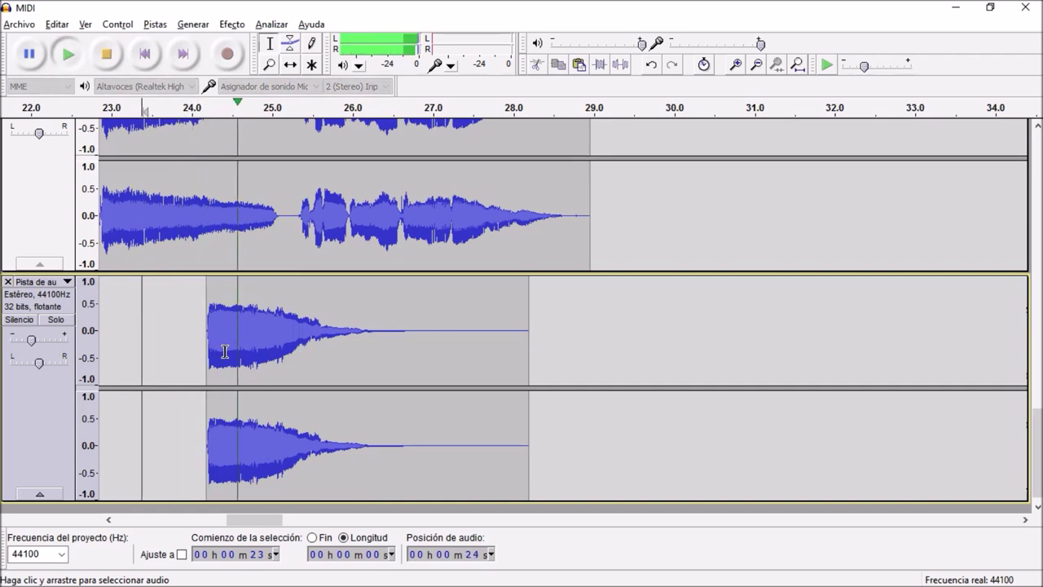
key("space")
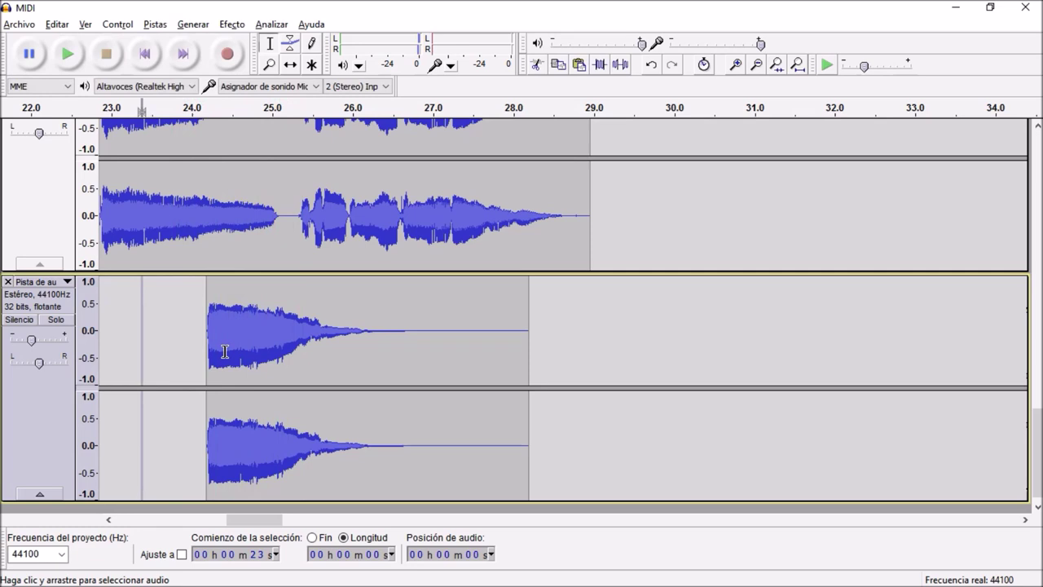
Step: Fine-tune the note clip's timing with small earlier and later shifts, playing its entry after each one
key("Left")
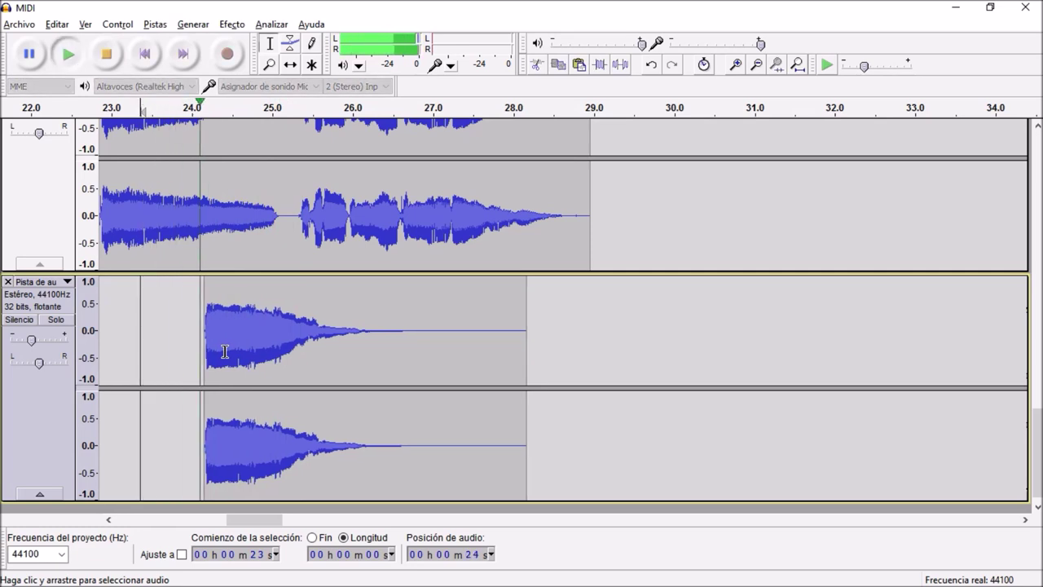
key("space")
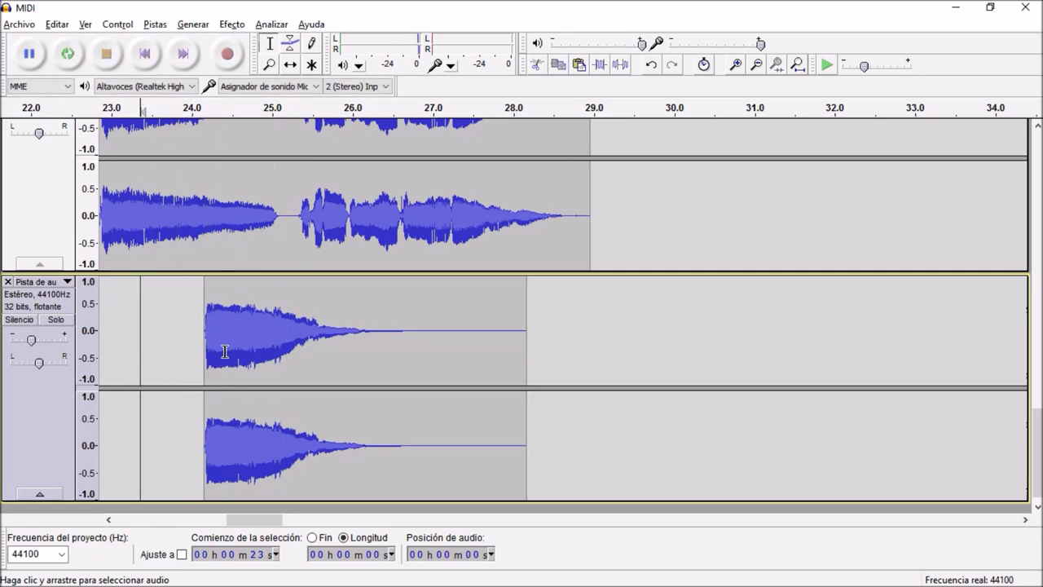
key("shift")
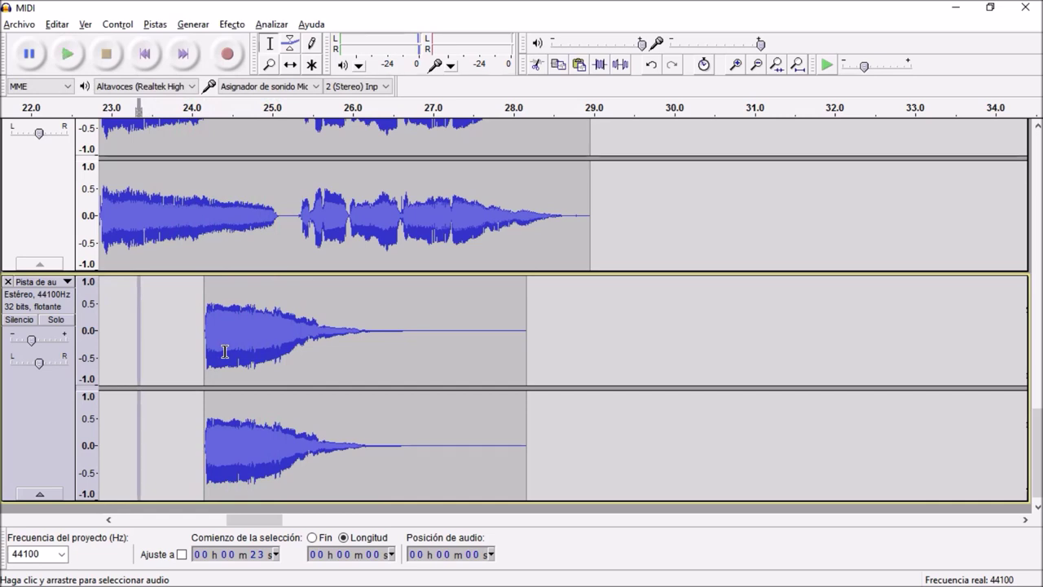
key("Right")
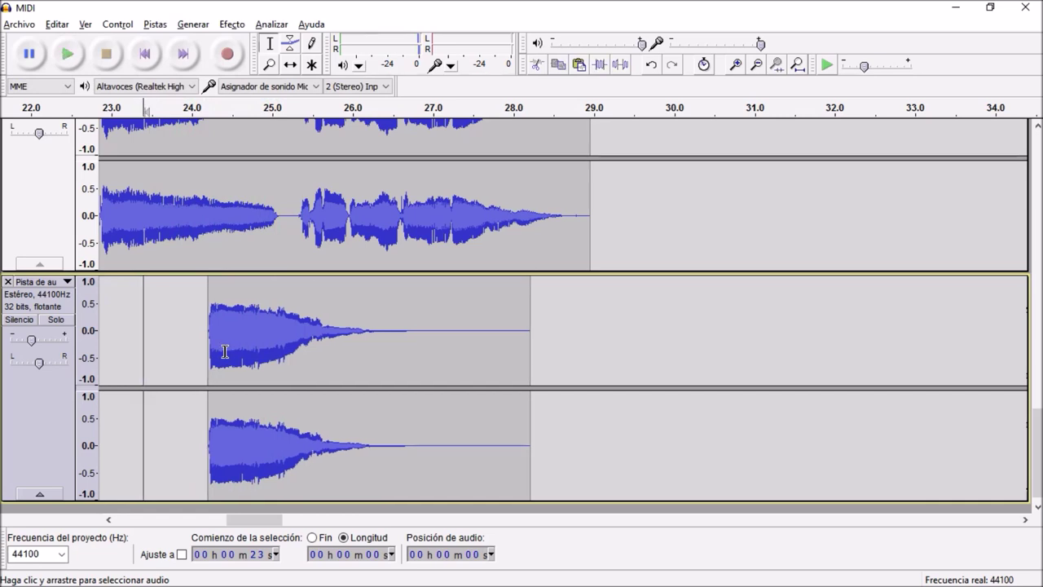
key("space")
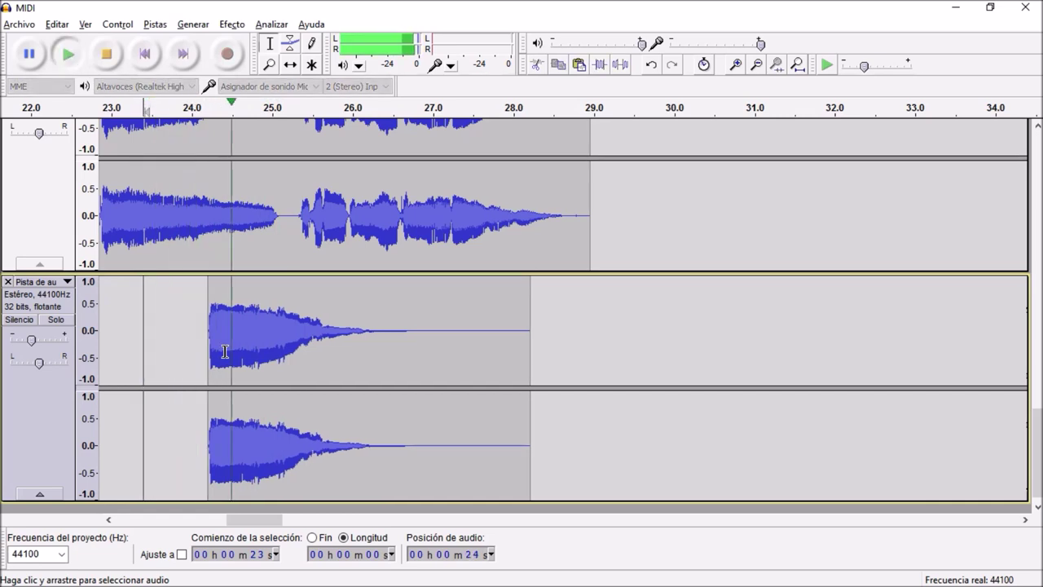
key("space")
key("shift")
key("Left")
key("space")
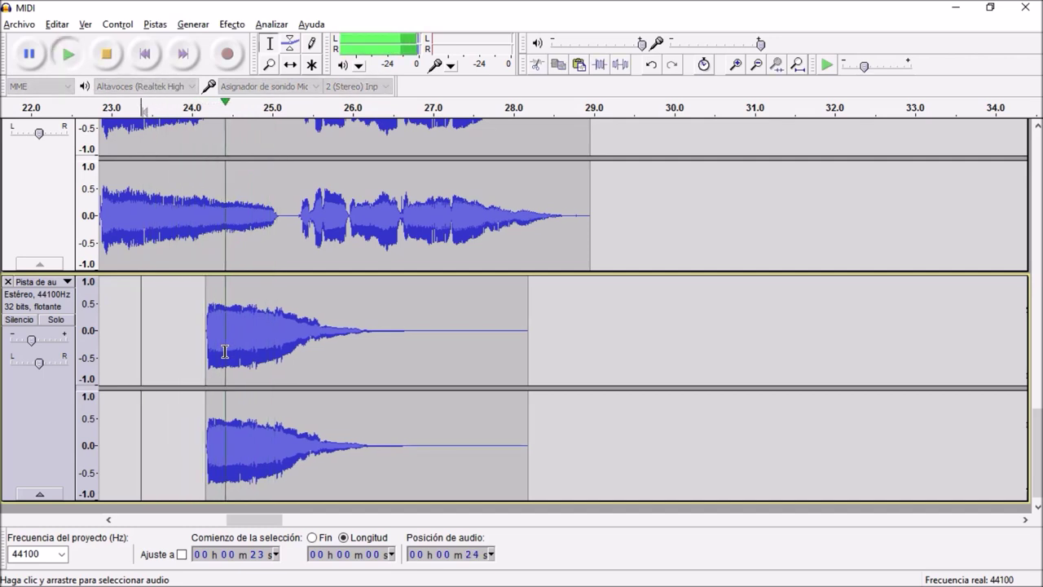
key("space")
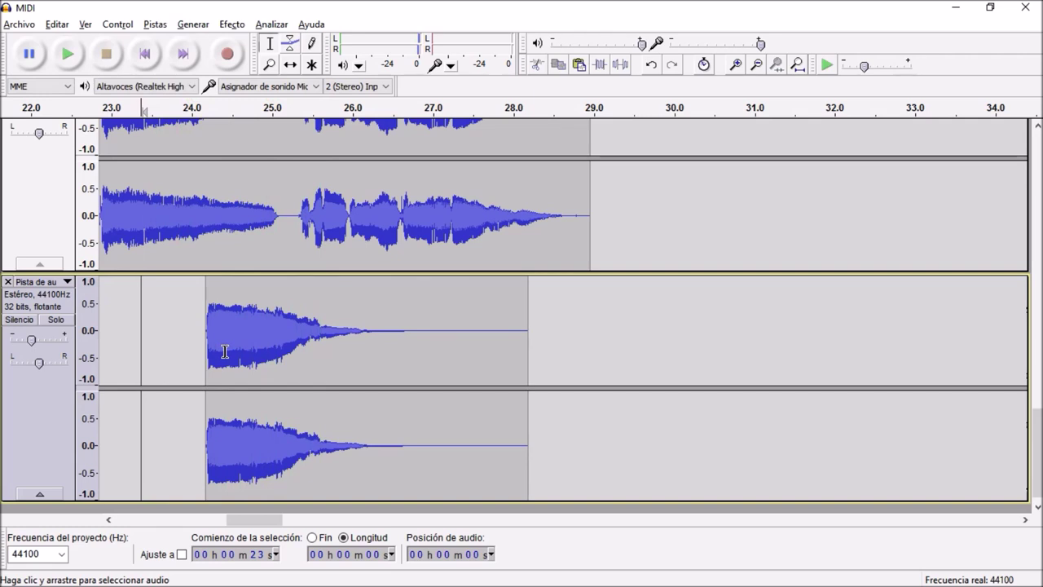
Step: Play the layered mix from 19 s to check how the shifted note fits with the other voices
scroll(225, 351, "down", 4, "ctrl")
left_click(200, 317)
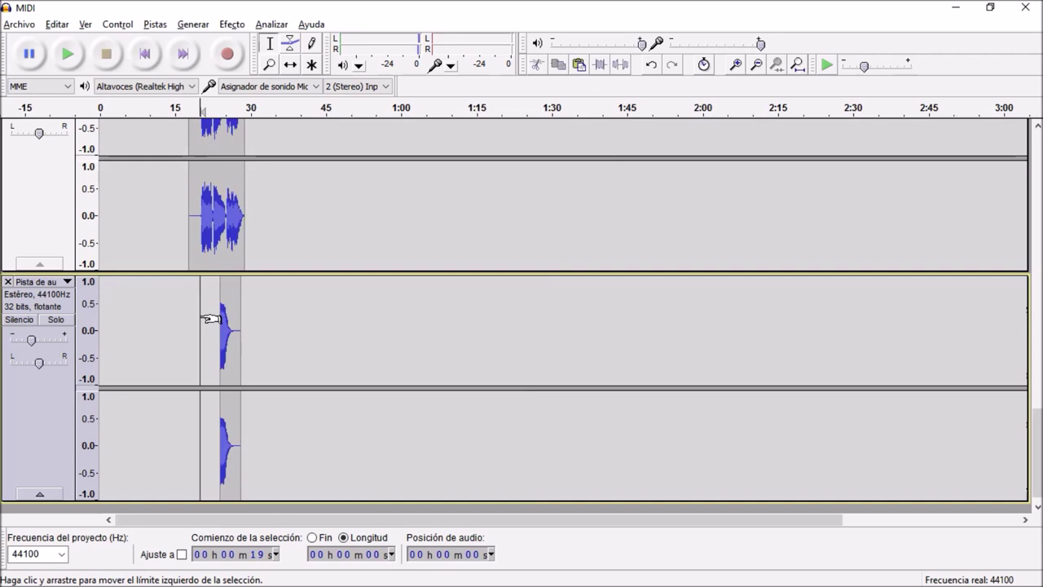
key("space")
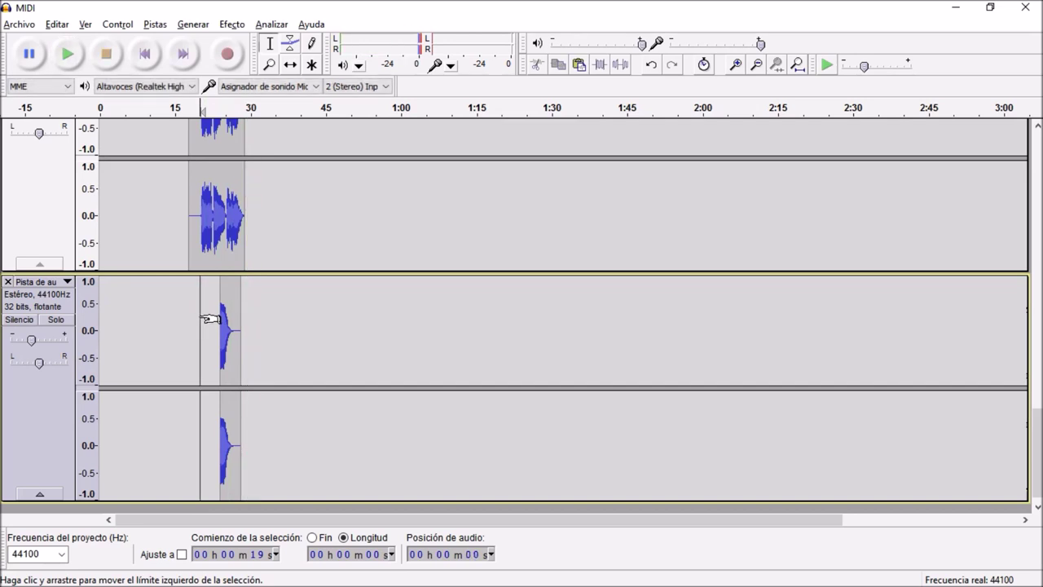
Step: Set the start point at 25 s, preview the mix there and record a new take until about 50 s
scroll(256, 298, "up", 8)
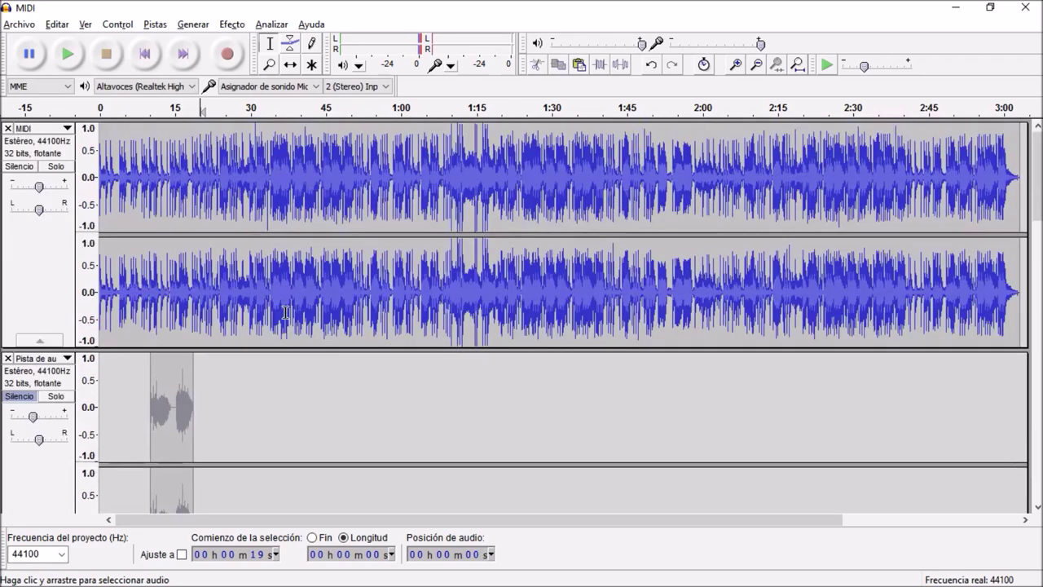
left_click(272, 313)
scroll(322, 337, "down", 8)
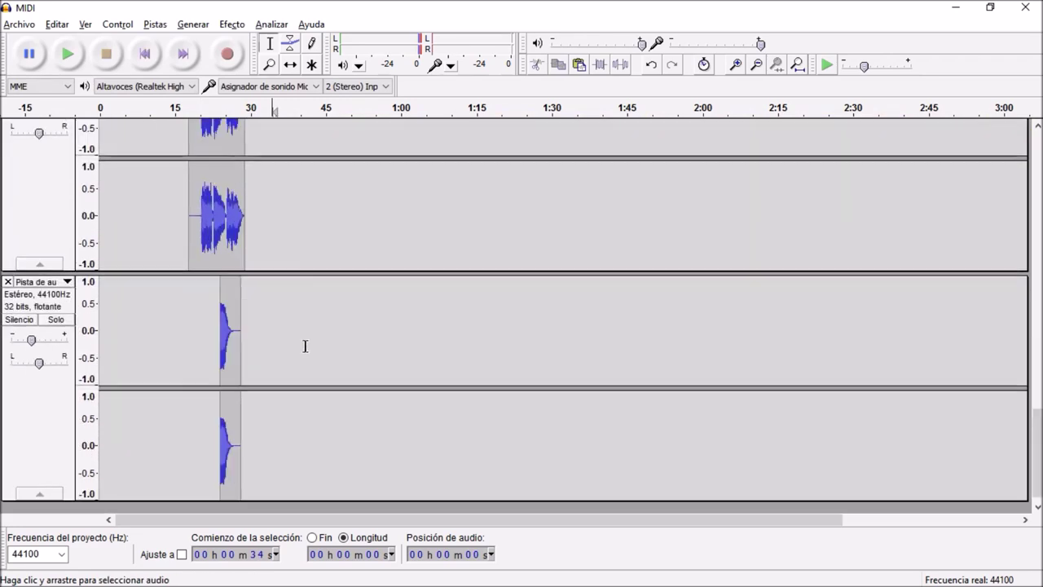
left_click(227, 234)
key("space")
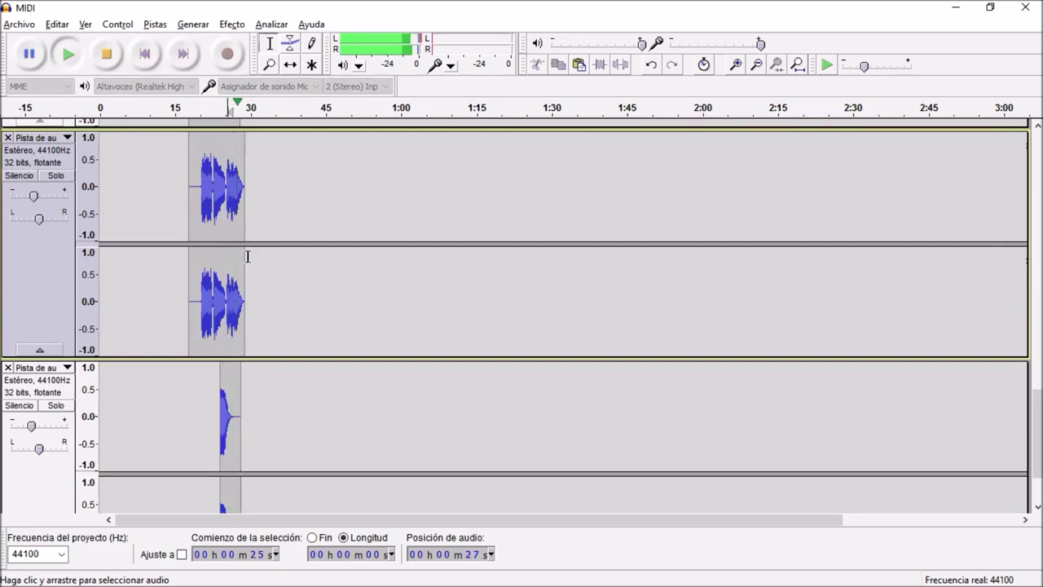
scroll(239, 342, "down", 3)
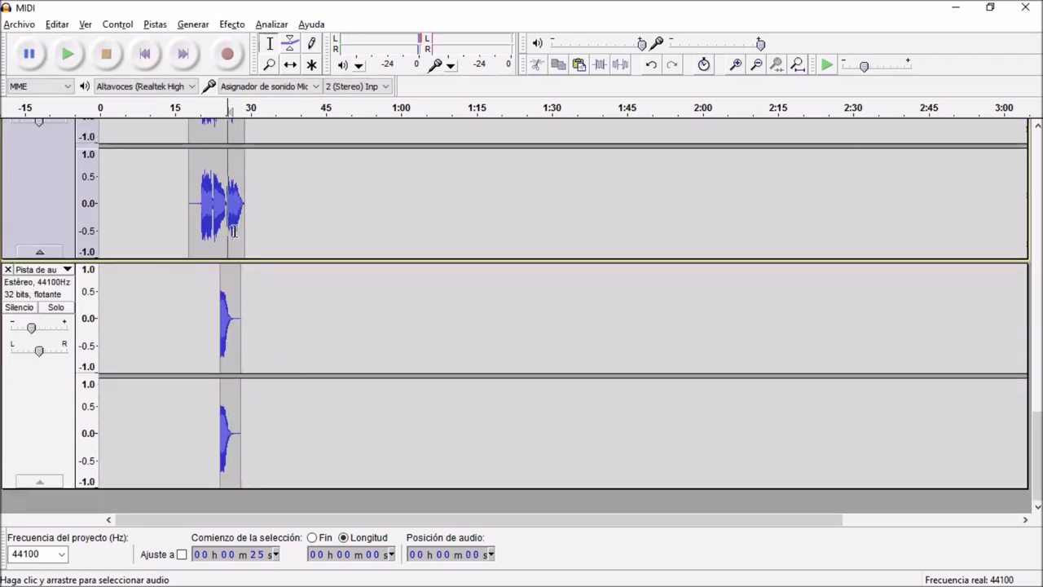
key("r")
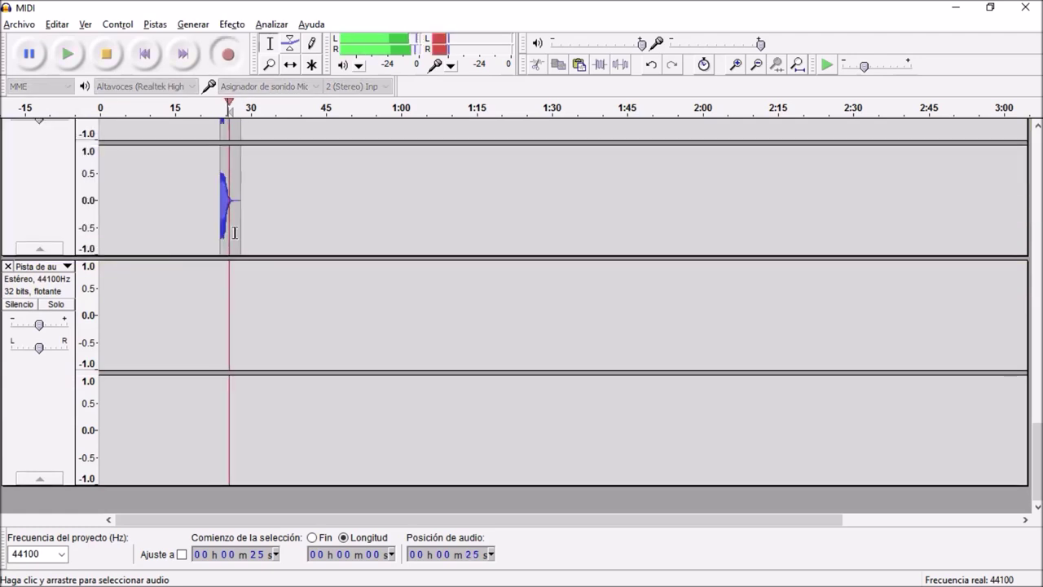
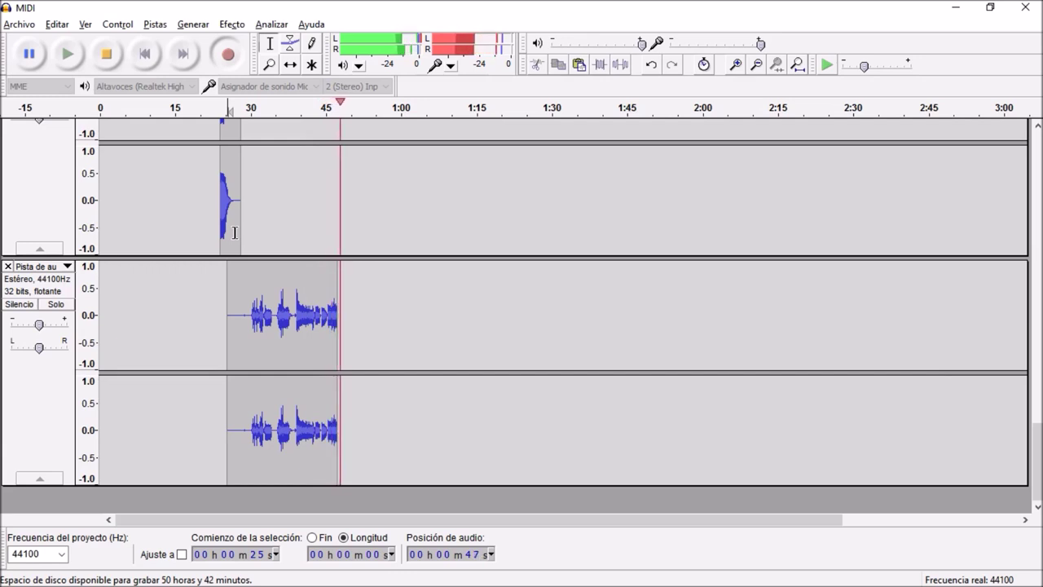
key("space")
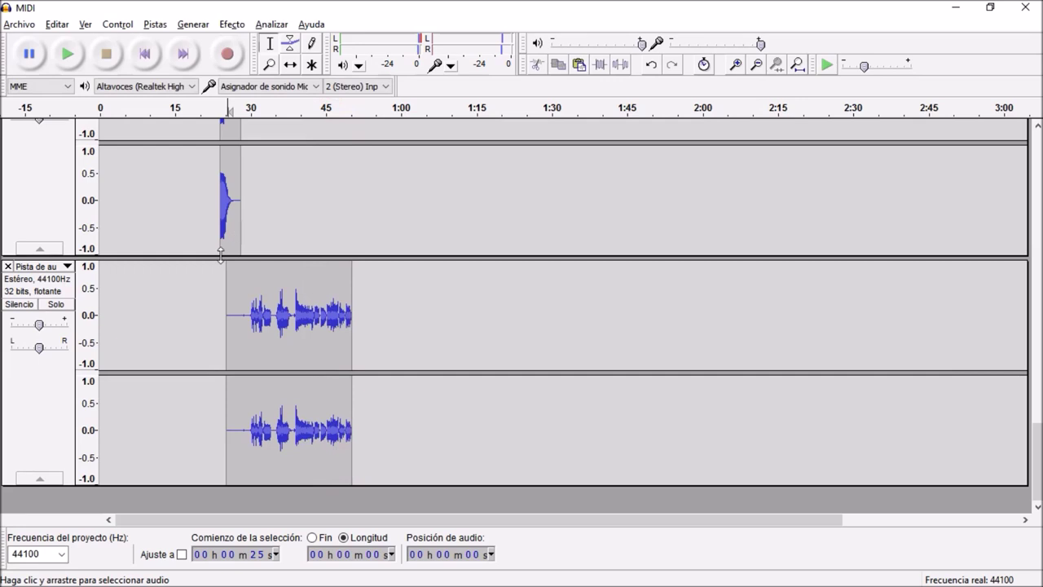
Step: Apply the Auto-Tune VST effect in E minor to the new take's note from about 44.1 to 45.1 s
left_click(245, 337)
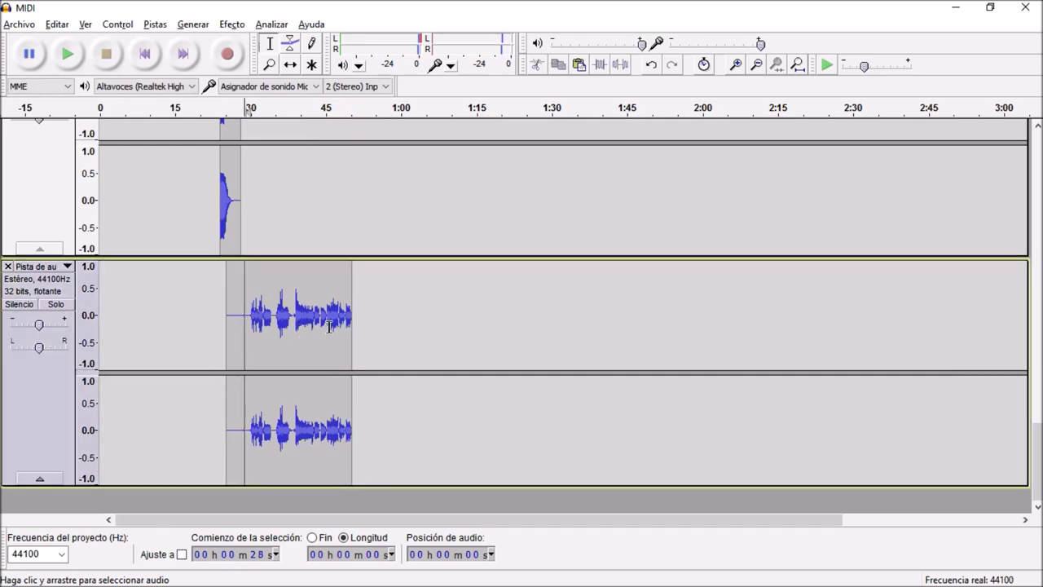
scroll(329, 326, "up", 4, "ctrl")
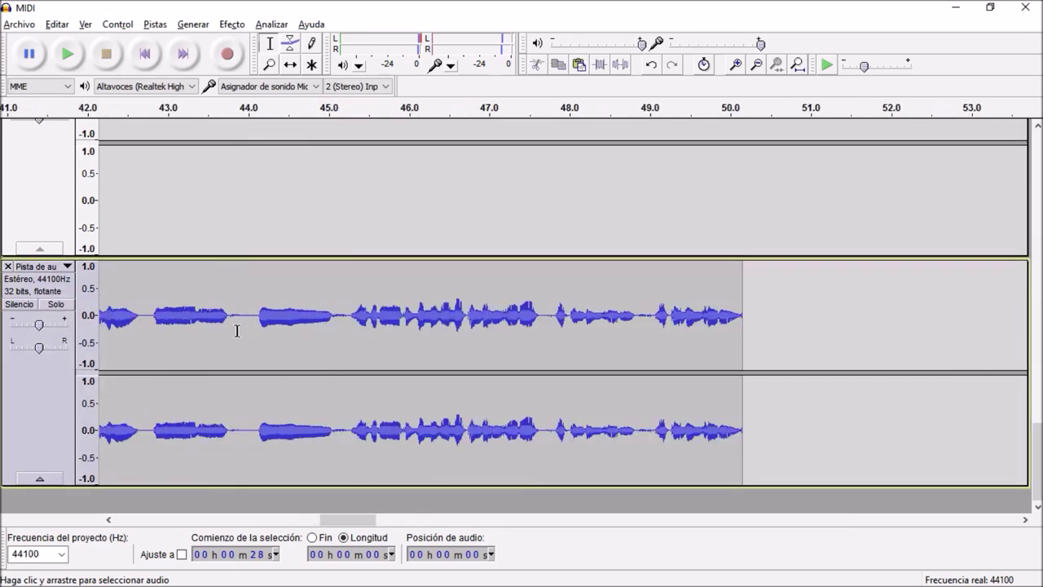
left_click_drag(259, 328, 338, 332)
left_click(233, 24)
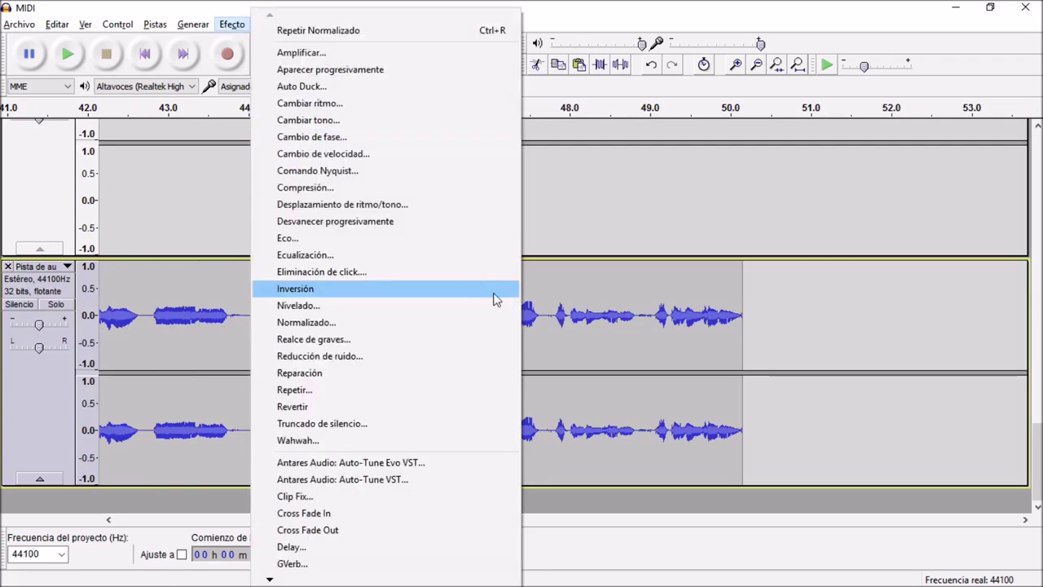
left_click(396, 479)
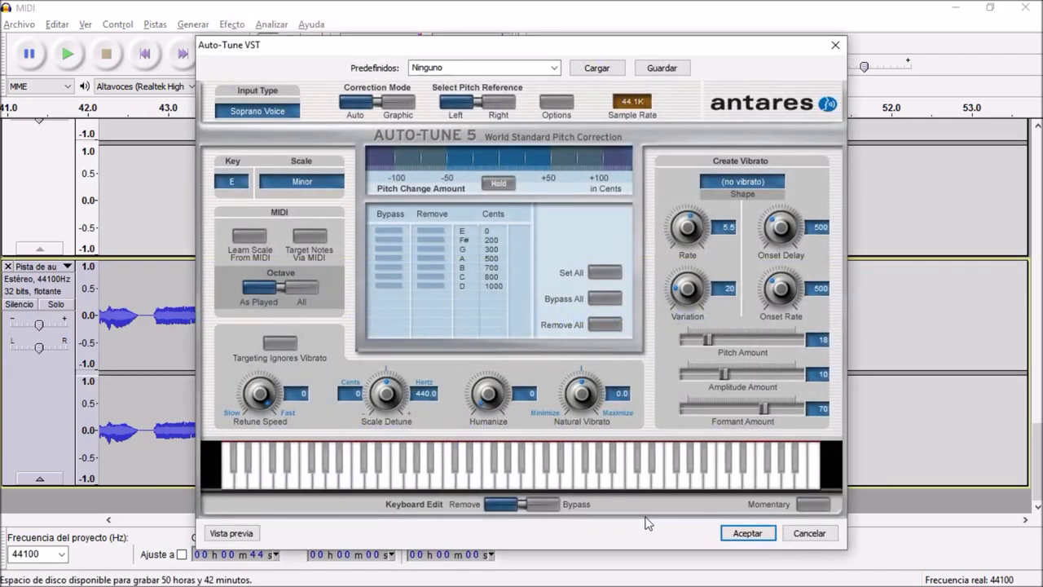
left_click(747, 534)
key("ctrl+3")
key("ctrl+3")
key("ctrl+3")
key("ctrl+3")
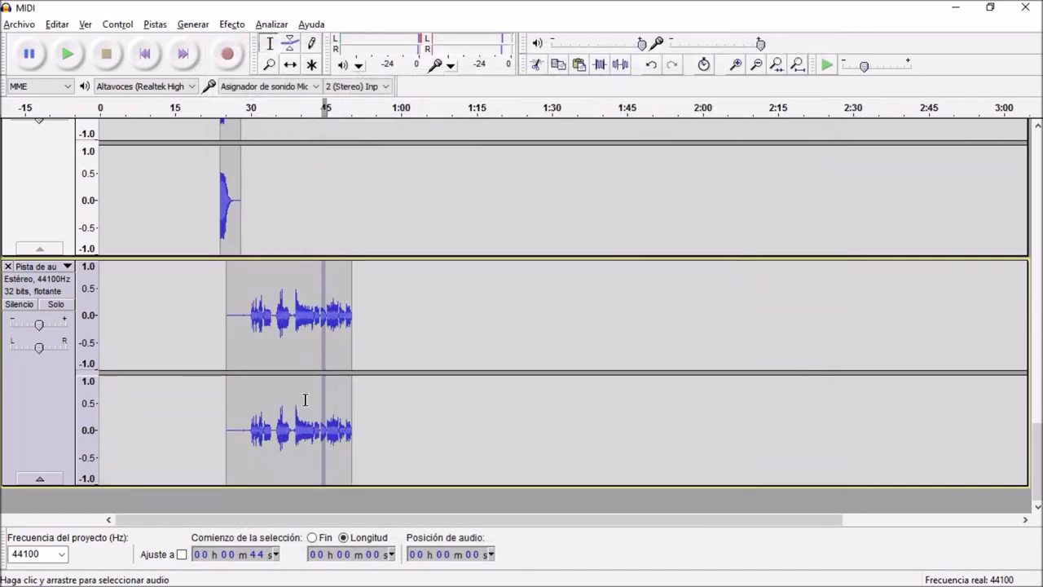
Step: Play the mix from 27 s and raise the new take's track gain while listening
left_click(237, 324)
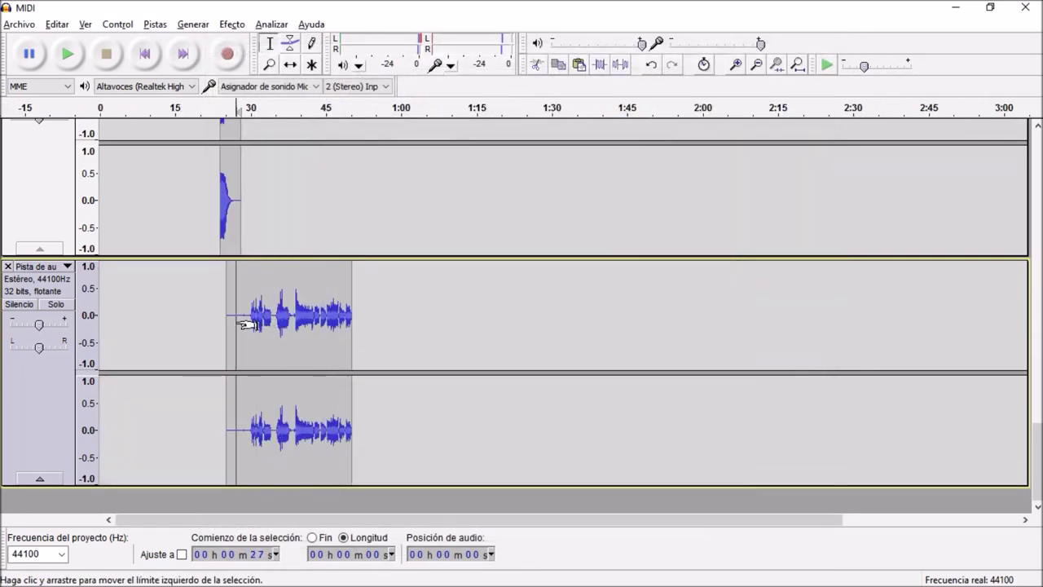
key("space")
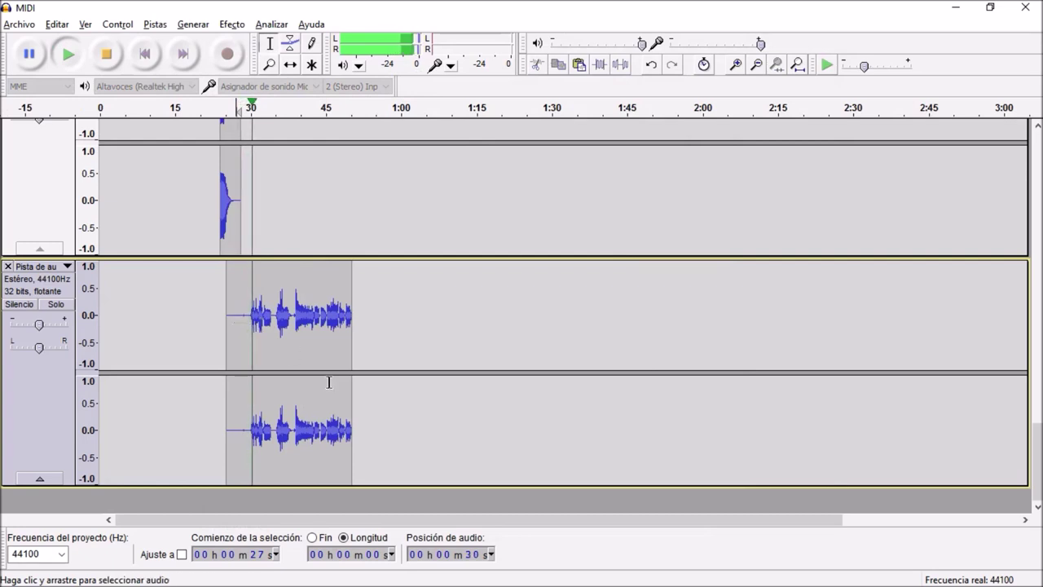
double_click(39, 324)
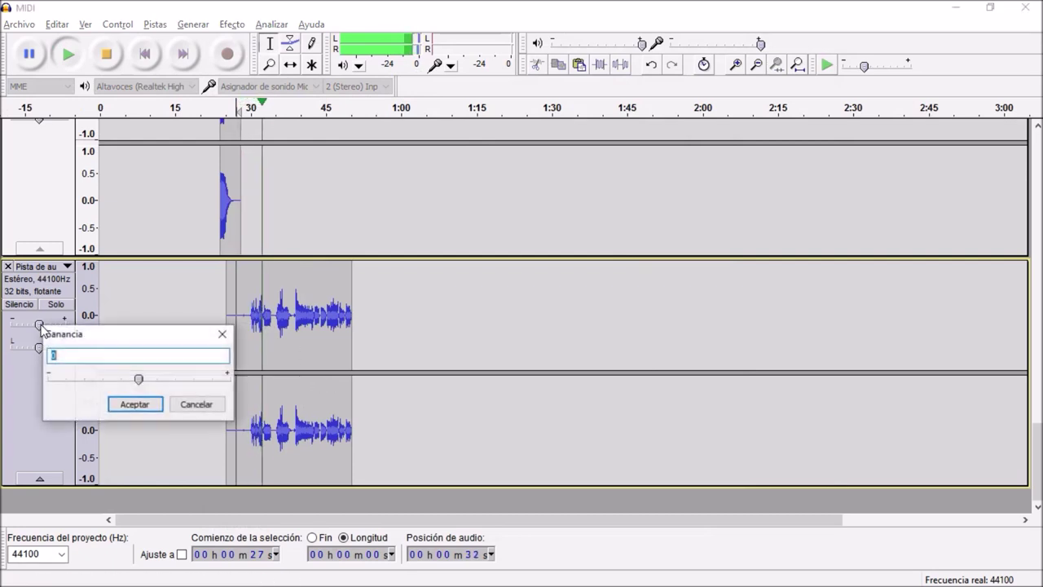
key("Return")
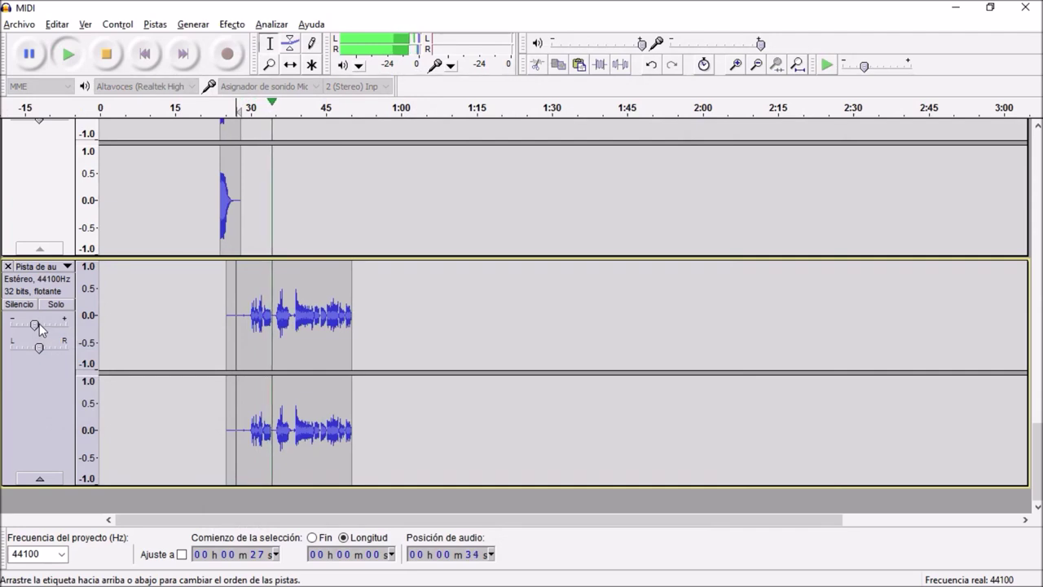
double_click(39, 324)
type("+6")
key("Return")
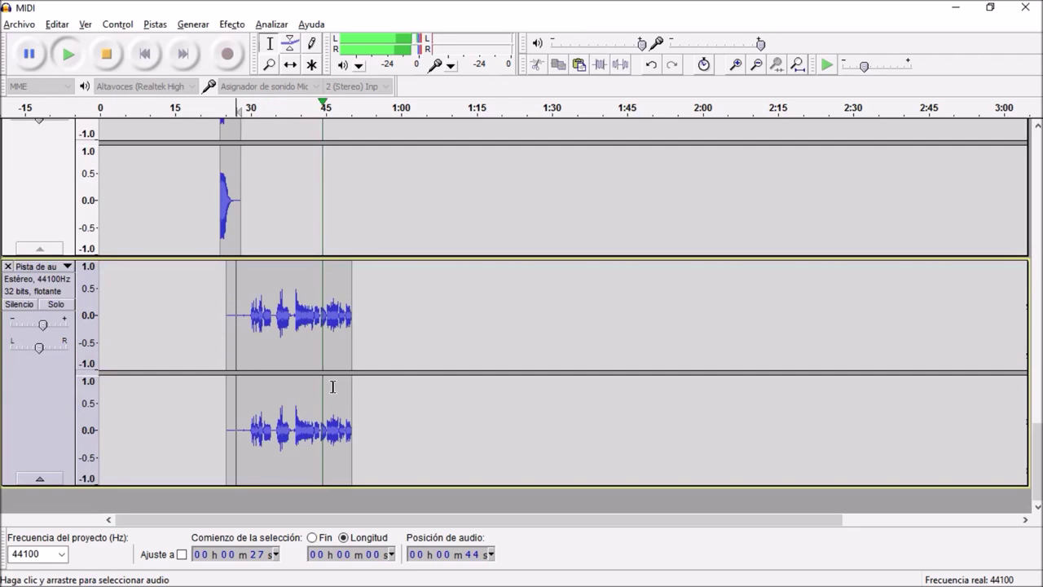
Step: Stop playback and amplify the take's tuned note between about 44.1 and 45.2 s with the default Amplify settings
scroll(337, 372, "up", 2, "ctrl")
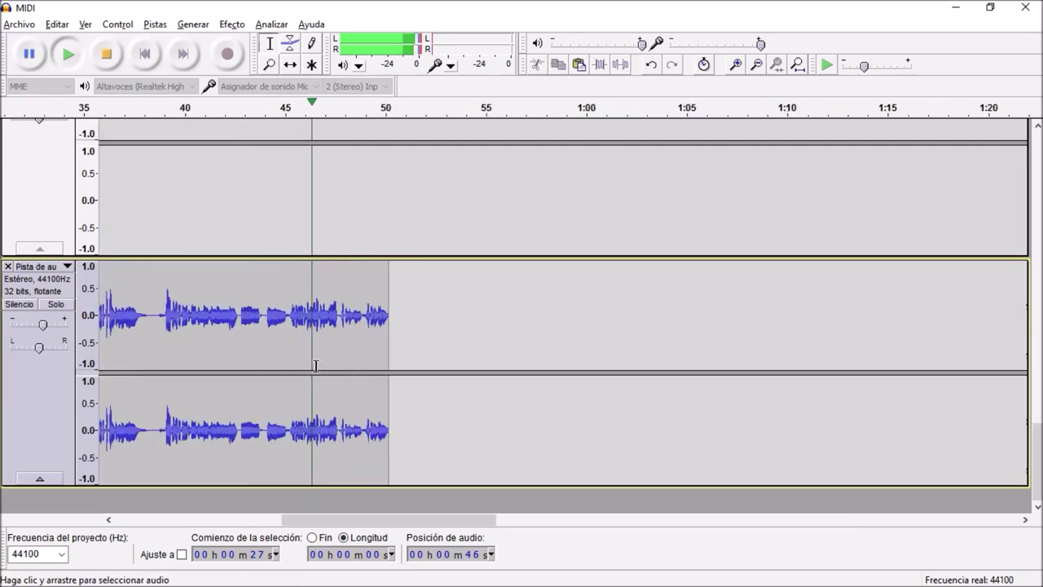
key("space")
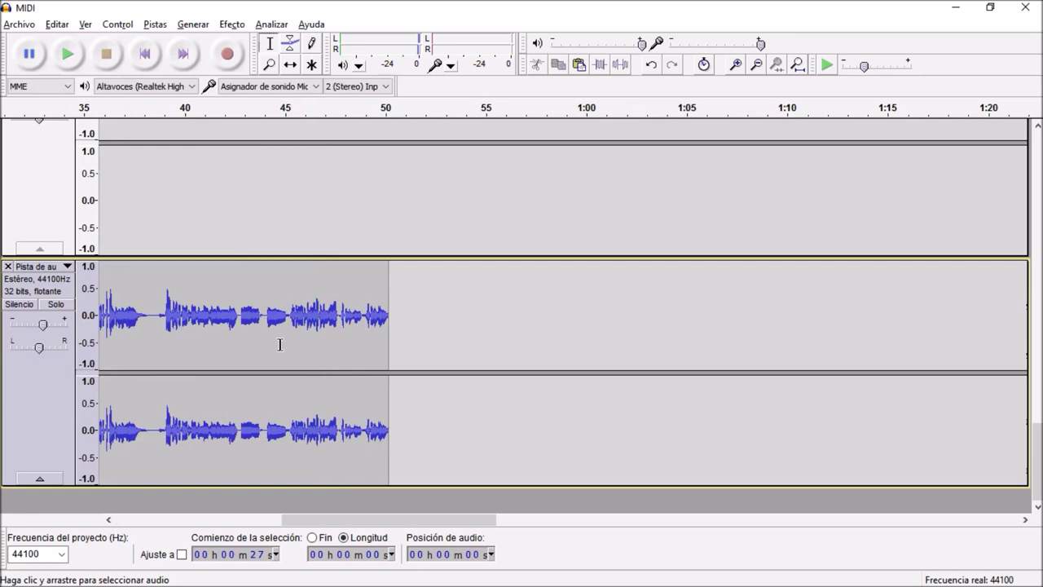
scroll(277, 339, "up", 4, "ctrl")
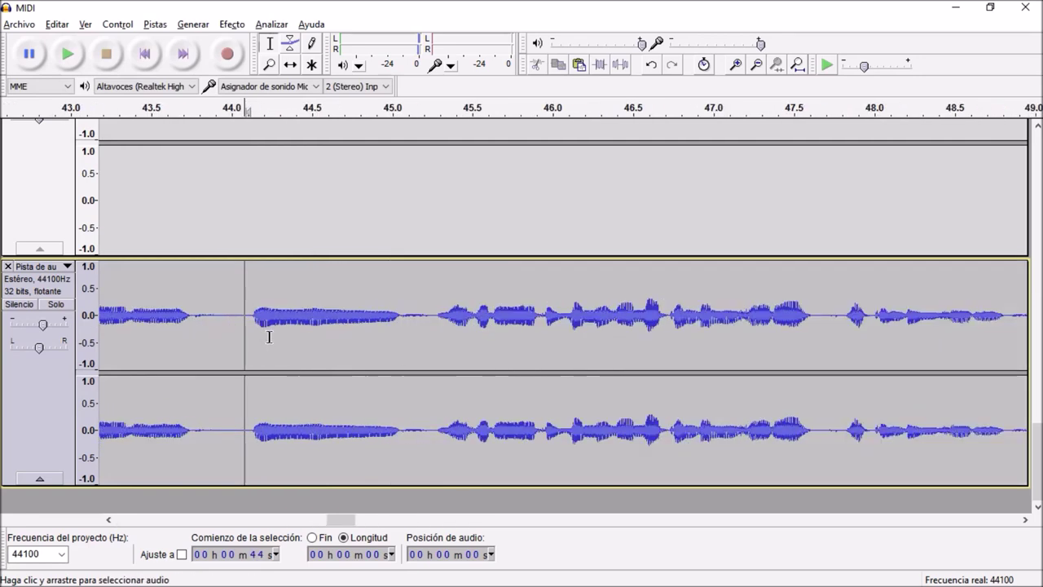
left_click_drag(236, 331, 570, 337)
left_click(232, 24)
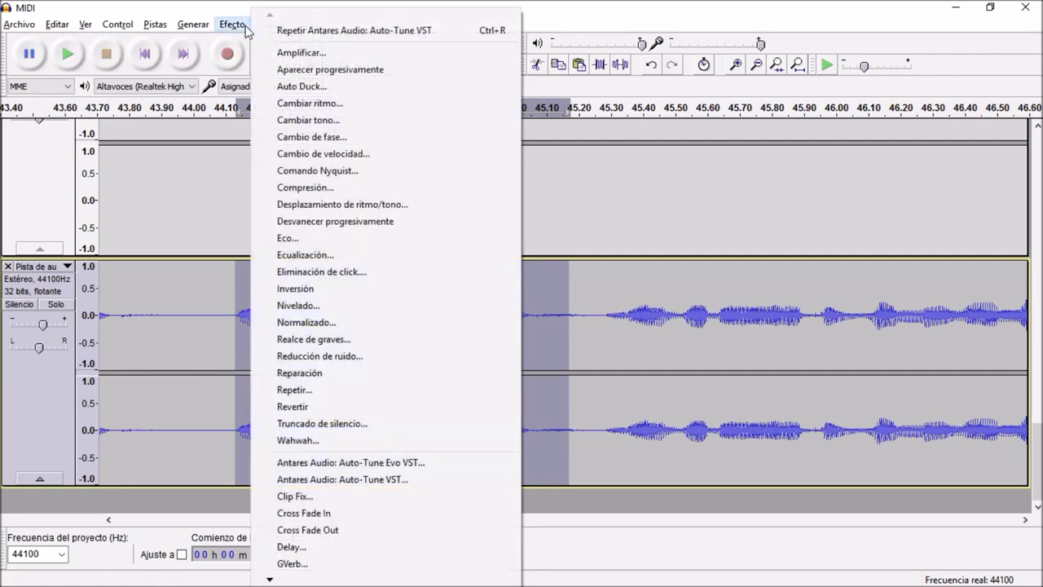
left_click(324, 52)
key("Return")
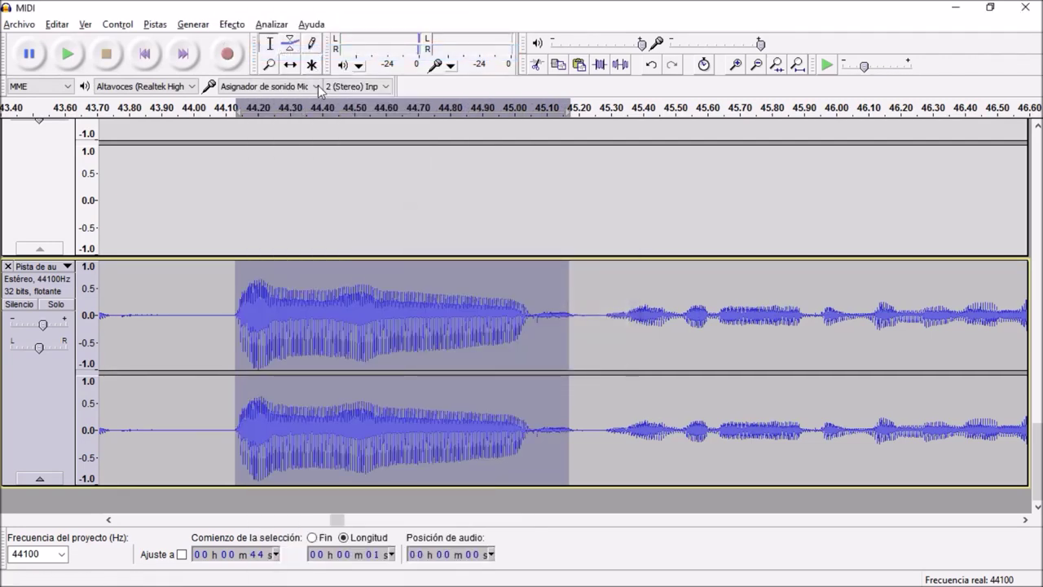
key("ctrl+f")
Step: Play the mix from 42 s to check the amplified note, then stop playback
left_click(311, 325)
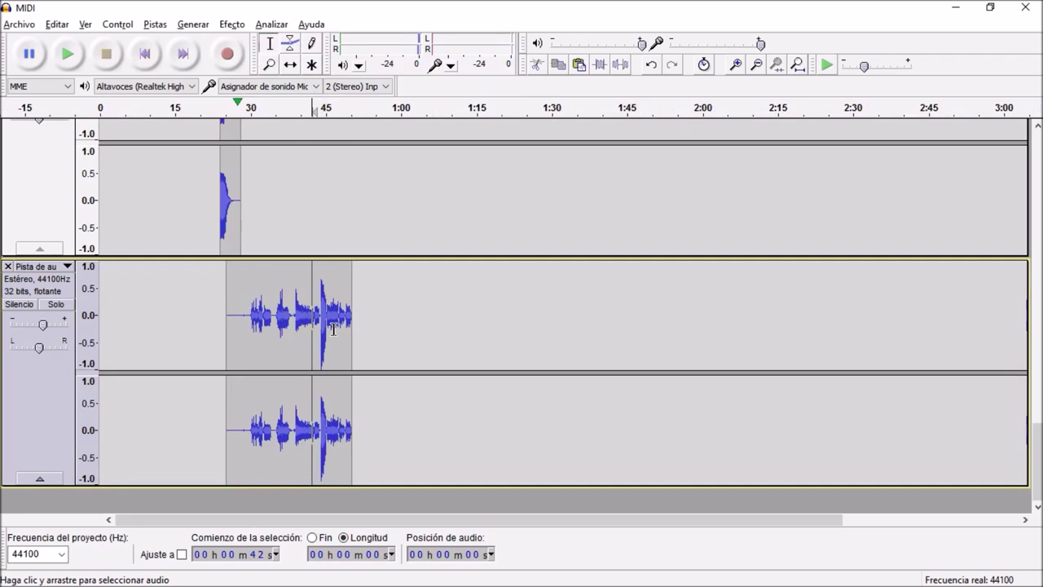
key("space")
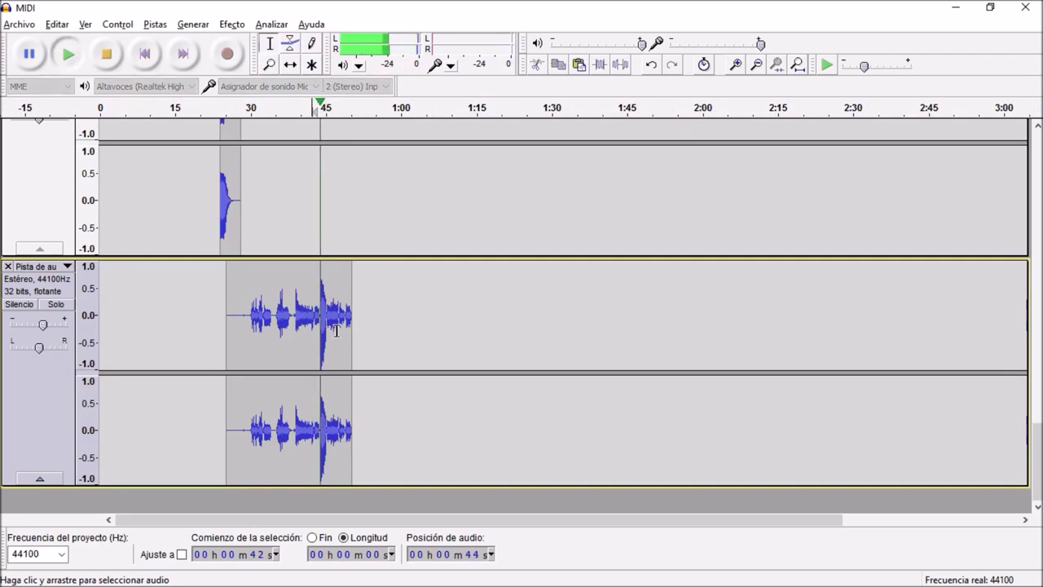
key("space")
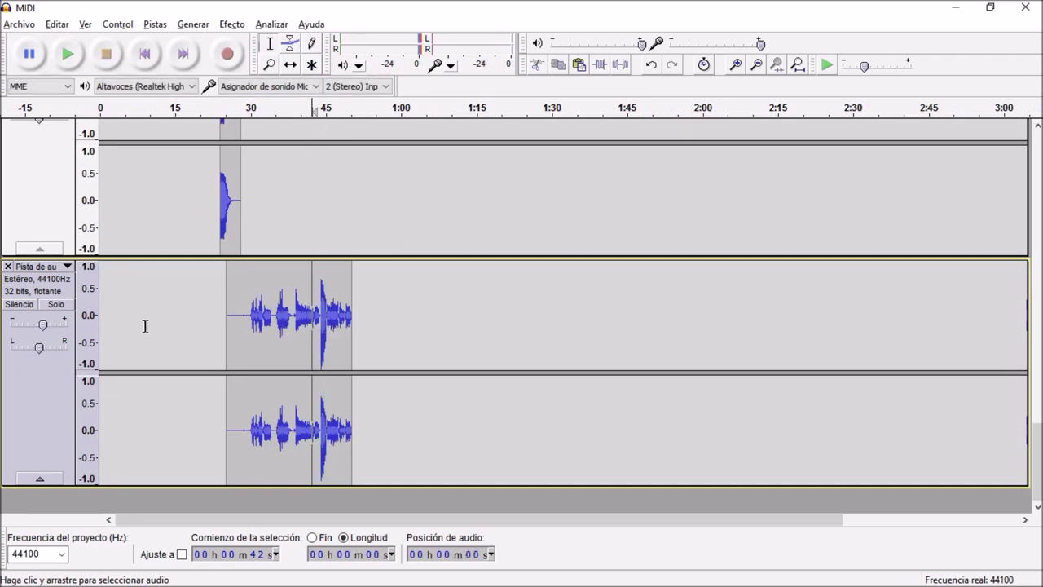
Step: Lower the take's track gain to -5 dB while playing the mix from 42 s
double_click(42, 325)
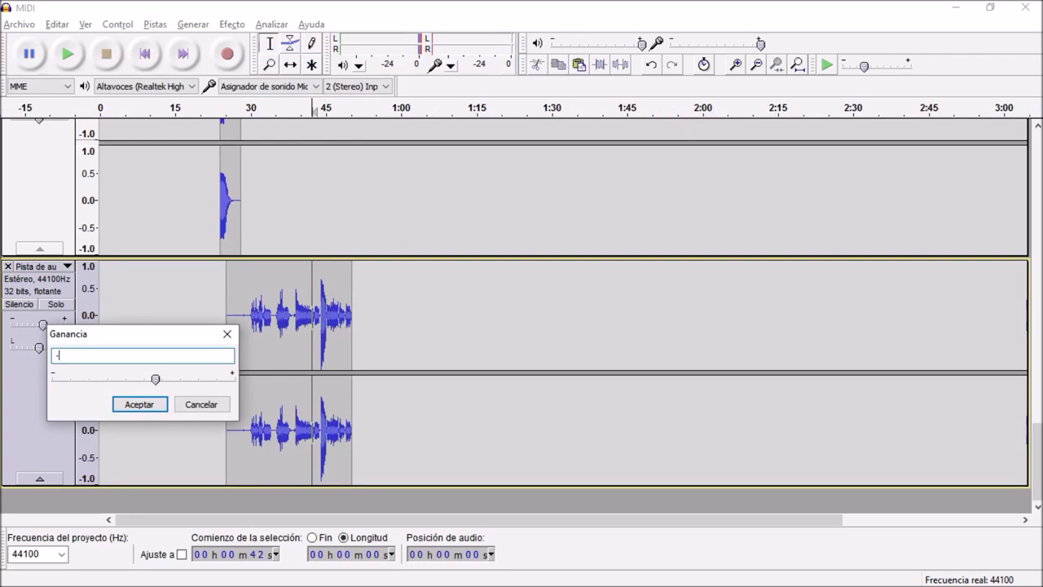
type("-")
key("Return")
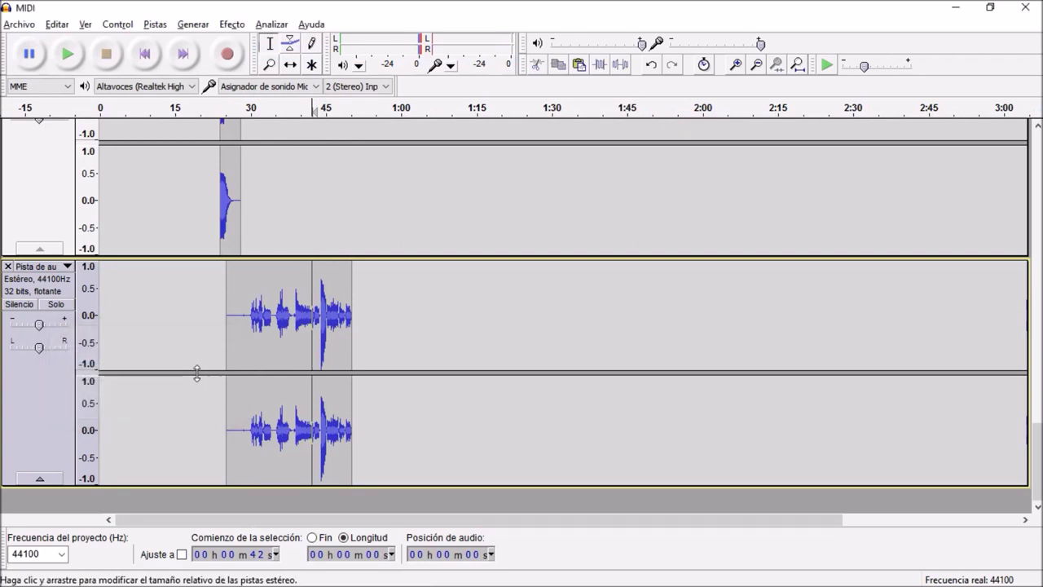
key("space")
double_click(38, 324)
type("-5")
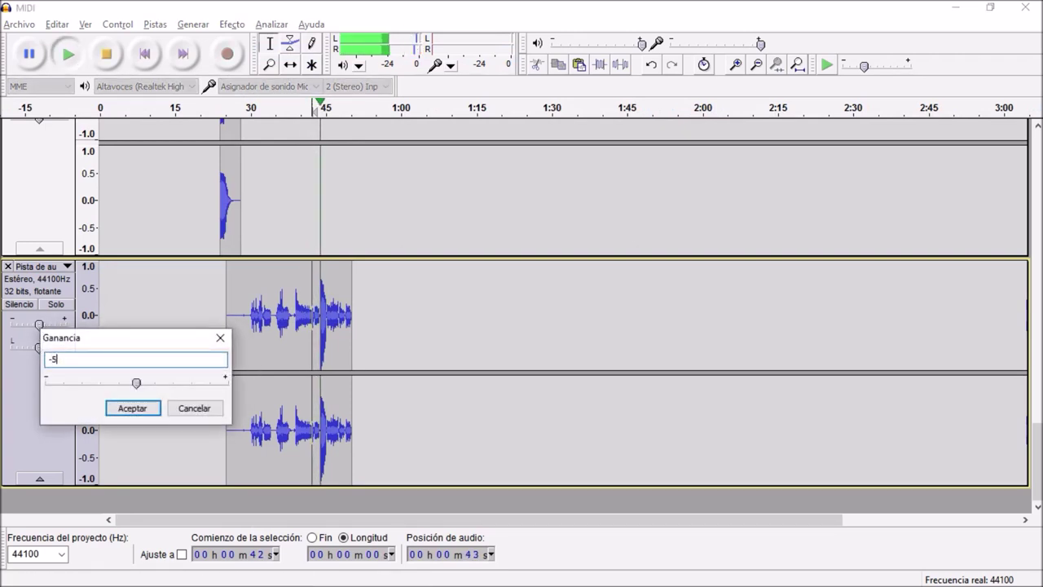
key("Return")
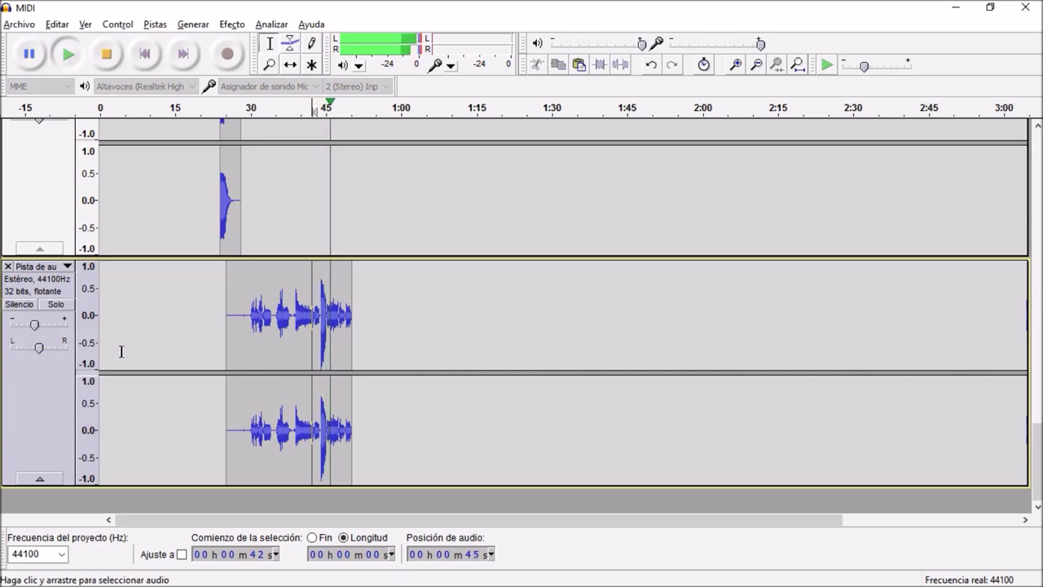
Step: Set the take's track gain to 5 dB during playback
double_click(34, 326)
type("5")
key("Return")
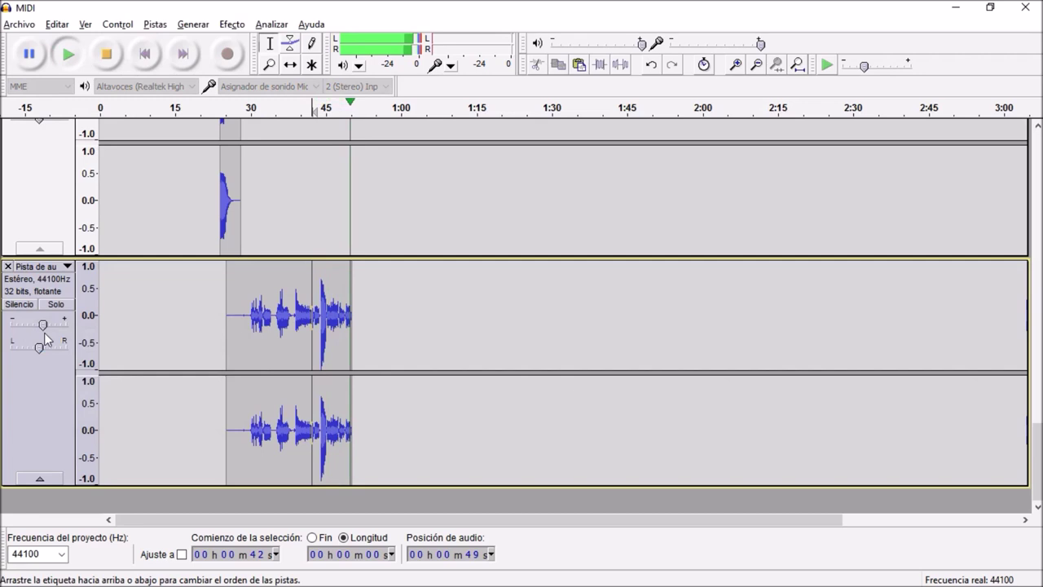
Step: Examine the take's waveform from about 46 s to its end
left_click(334, 332)
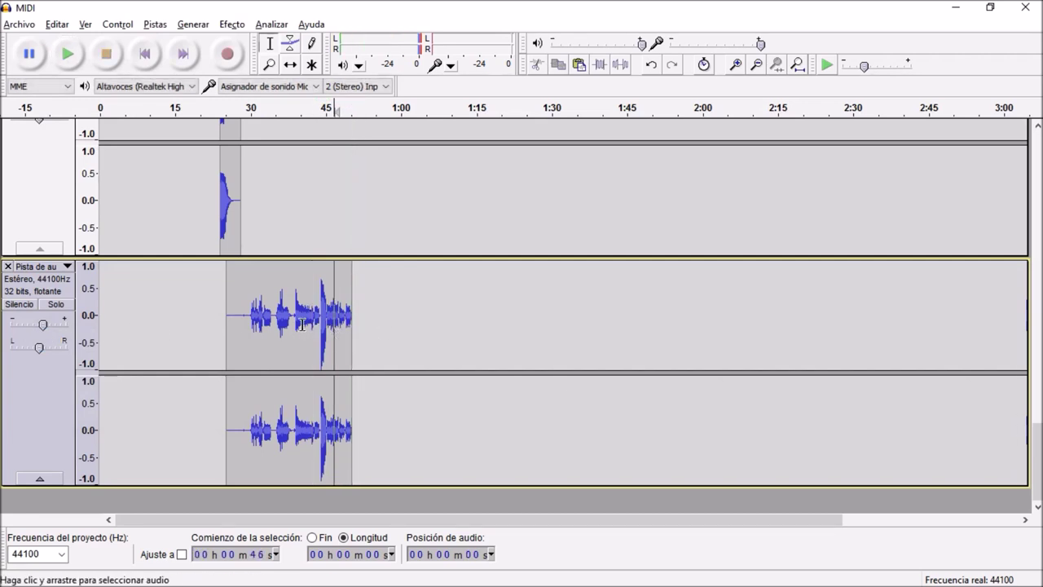
key("ctrl+1")
key("ctrl+1")
key("ctrl+1")
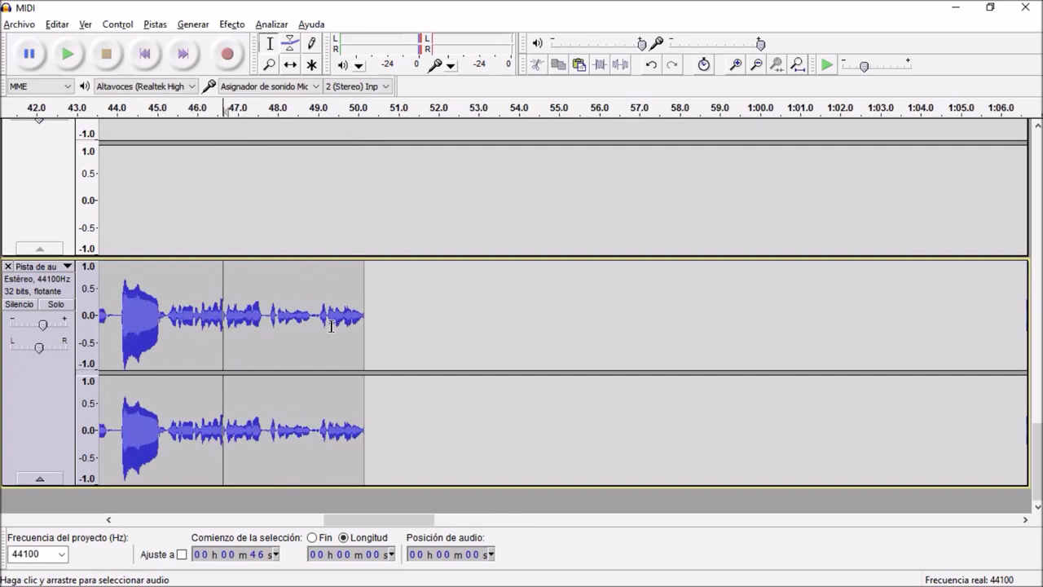
key("ctrl+3")
key("ctrl+3")
key("ctrl+3")
Step: Delete the track holding only the short note clip at about 24 s
scroll(253, 244, "up", 5)
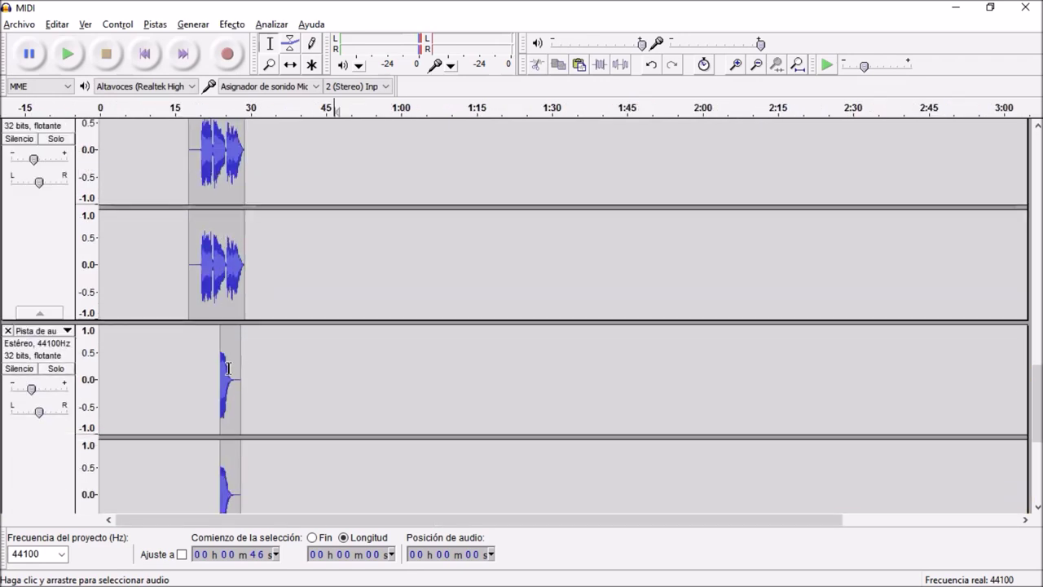
left_click(209, 378)
scroll(209, 377, "down", 2)
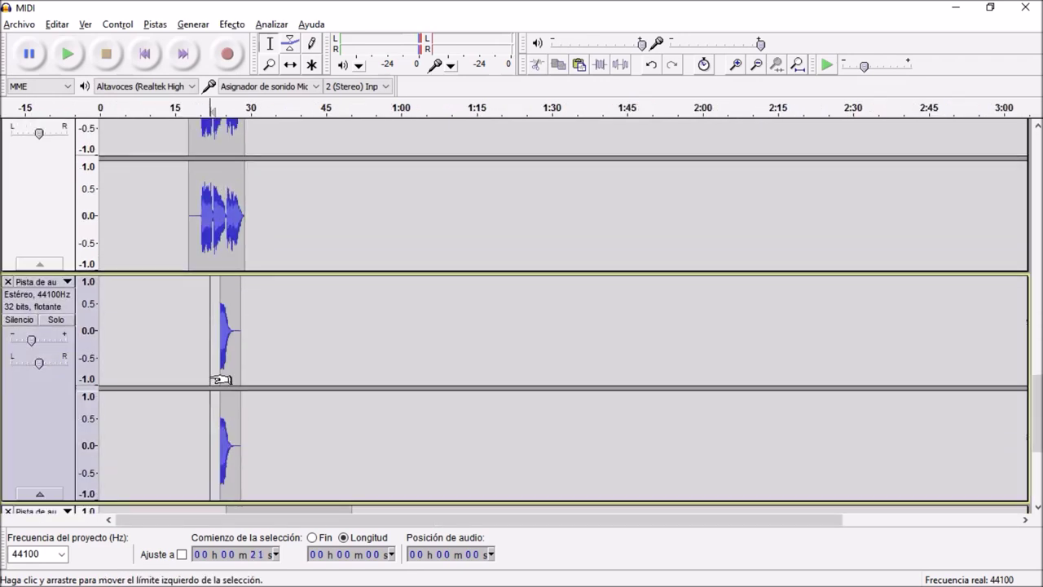
left_click(8, 282)
Step: Set the start point at 48 s in the last take, record a new take until about 1:00 and mute its track
scroll(326, 458, "up", 5)
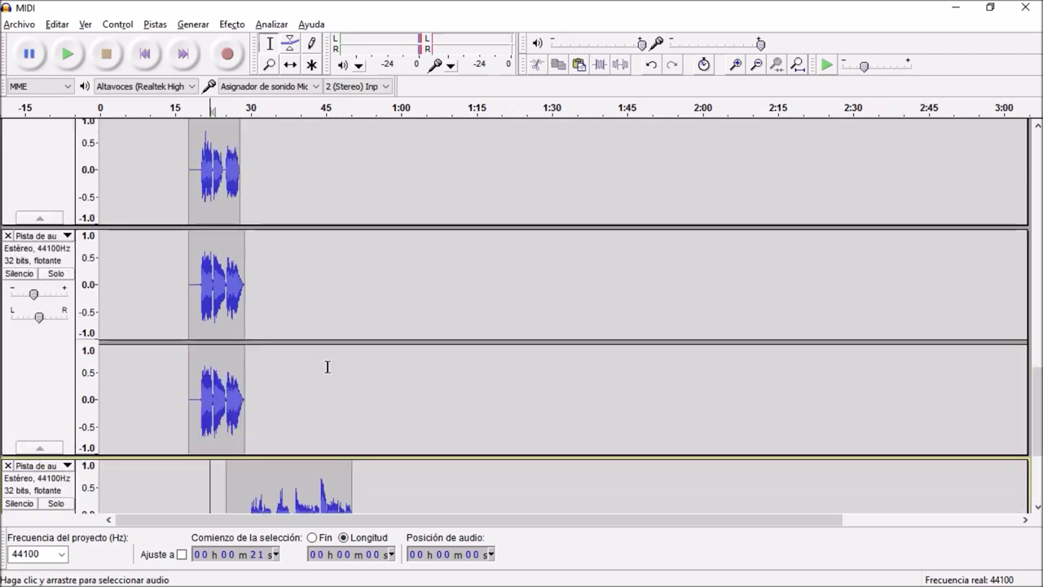
scroll(337, 484, "up", 6, "ctrl")
scroll(586, 401, "down", 5)
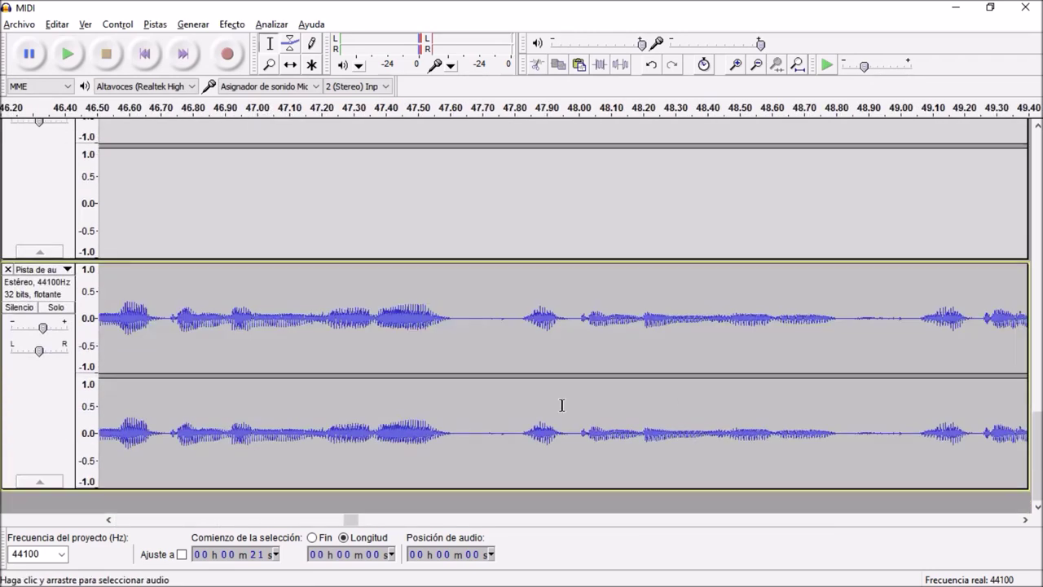
scroll(437, 388, "down", 6, "ctrl")
left_click(333, 330)
scroll(342, 337, "up", 4)
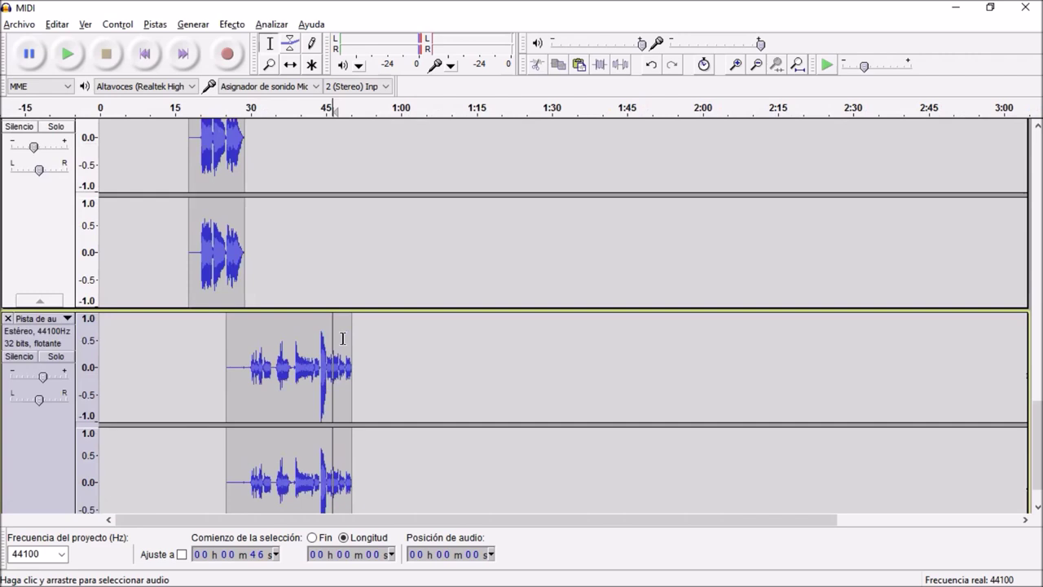
scroll(349, 470, "up", 6, "ctrl")
scroll(349, 470, "up", 1, "ctrl")
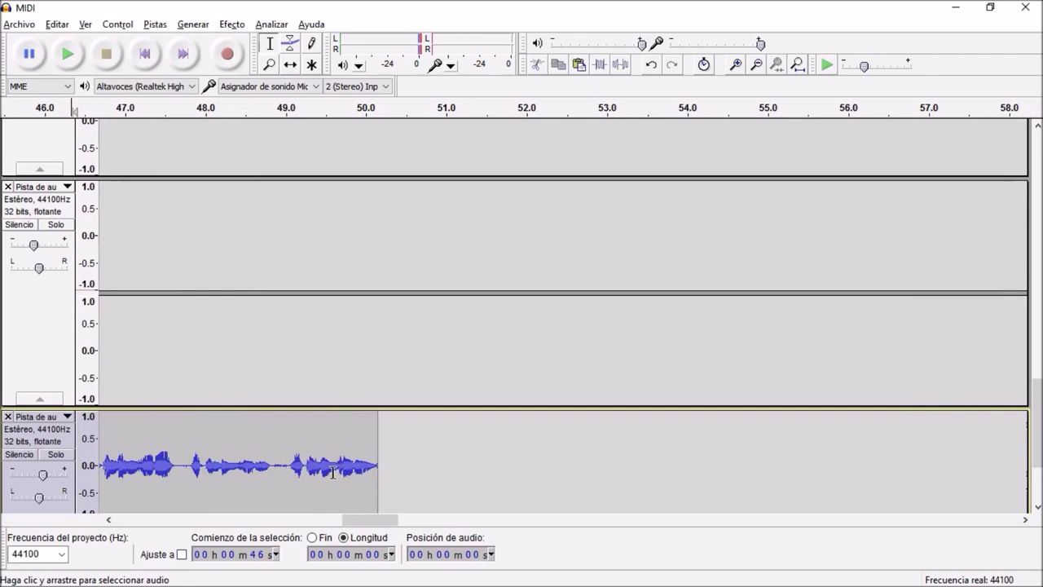
left_click(204, 470)
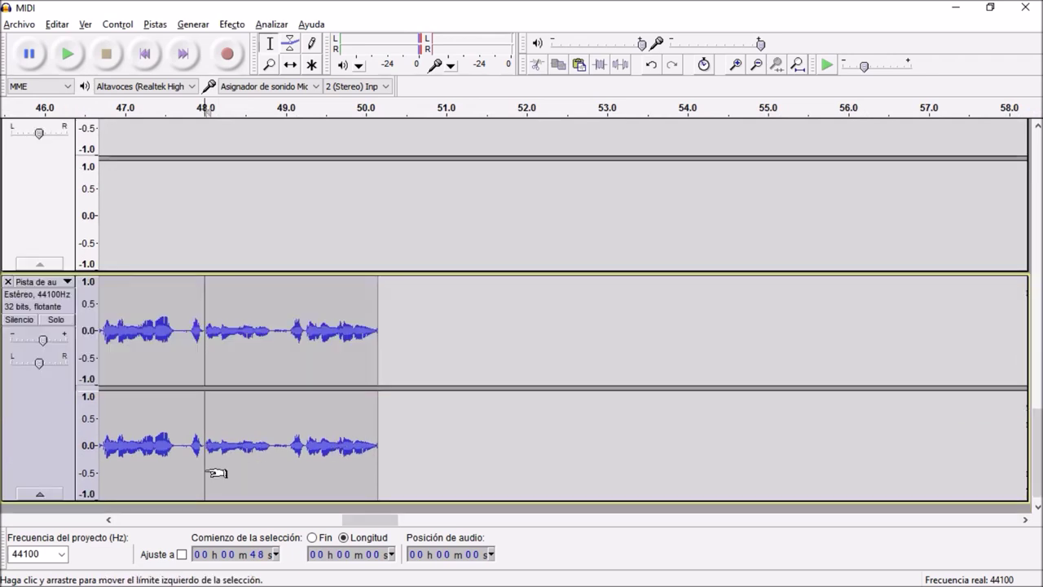
key("r")
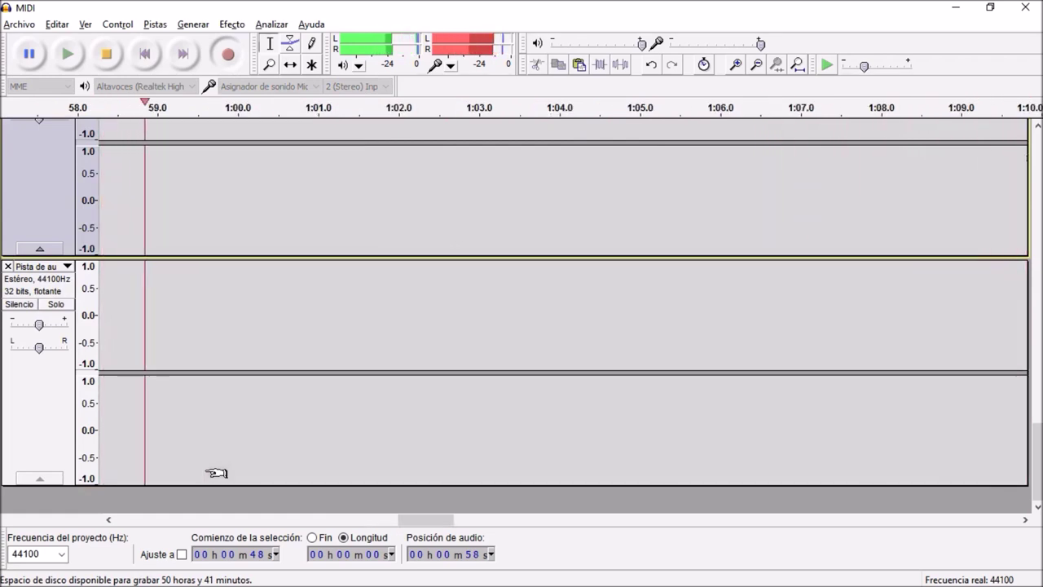
key("space")
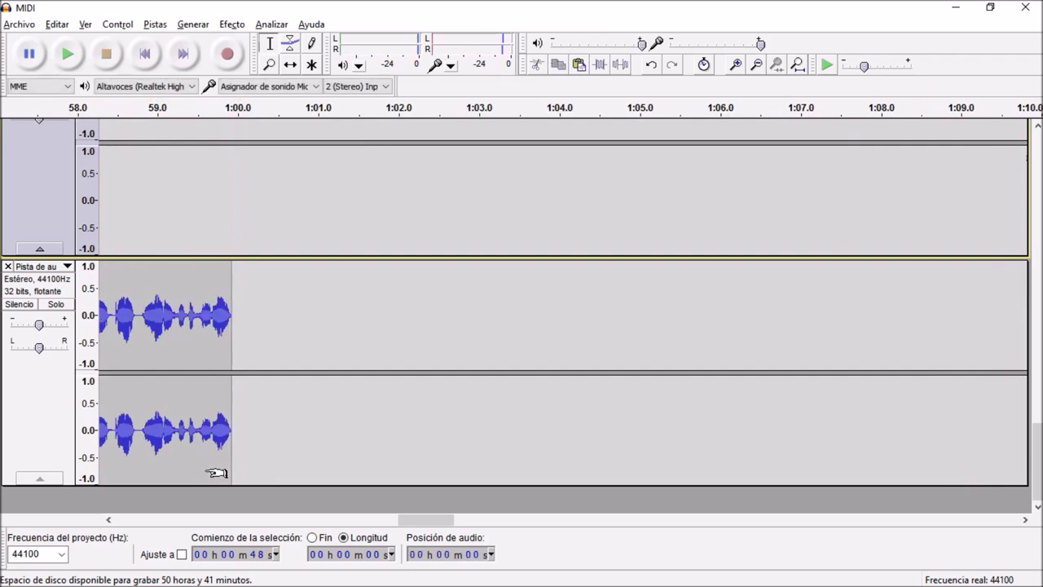
left_click(19, 305)
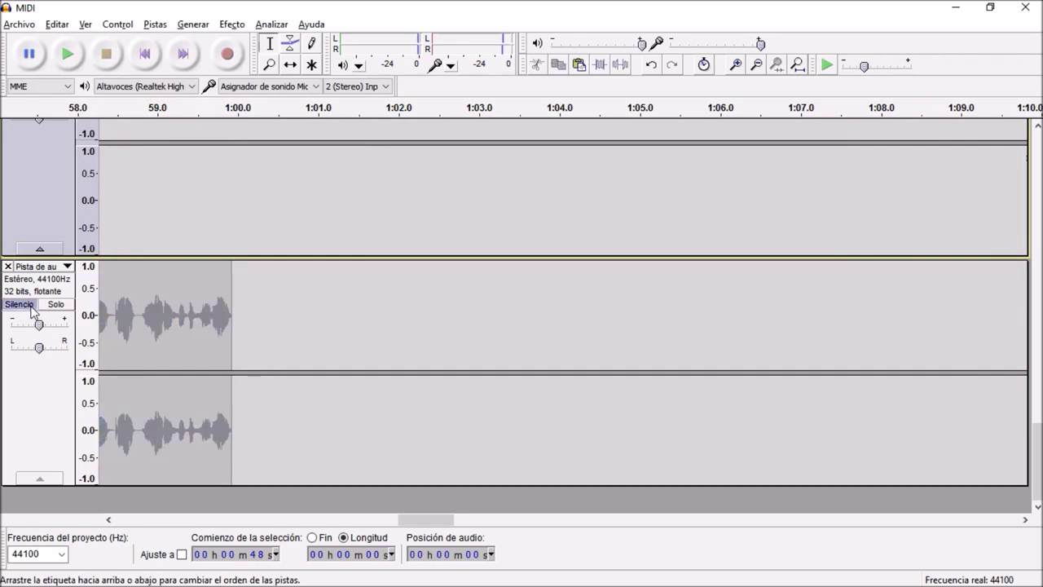
Step: Record two more takes from 48 s to just past 1:00, muting the first of them before recording the second
key("r")
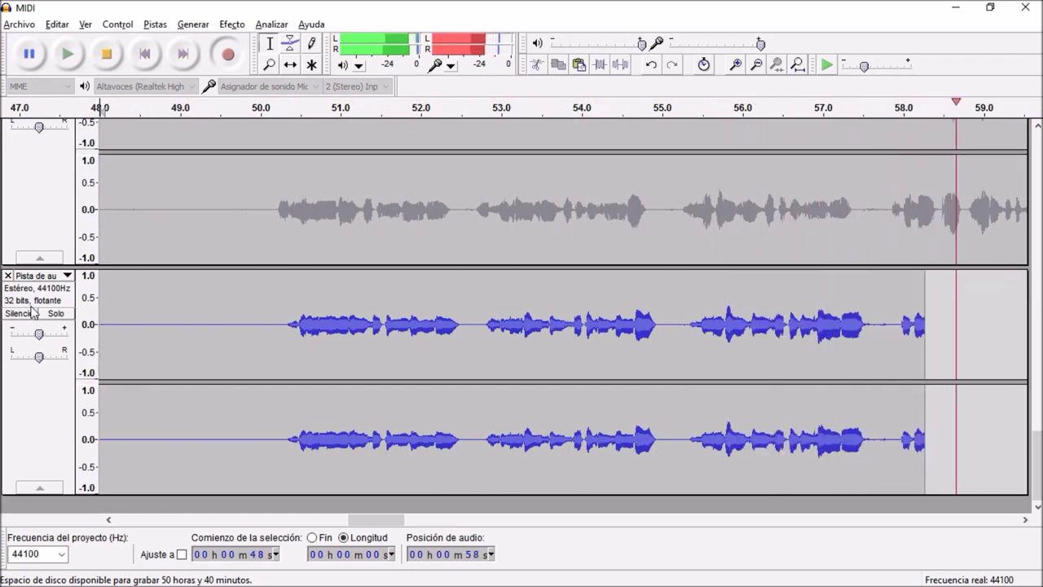
key("space")
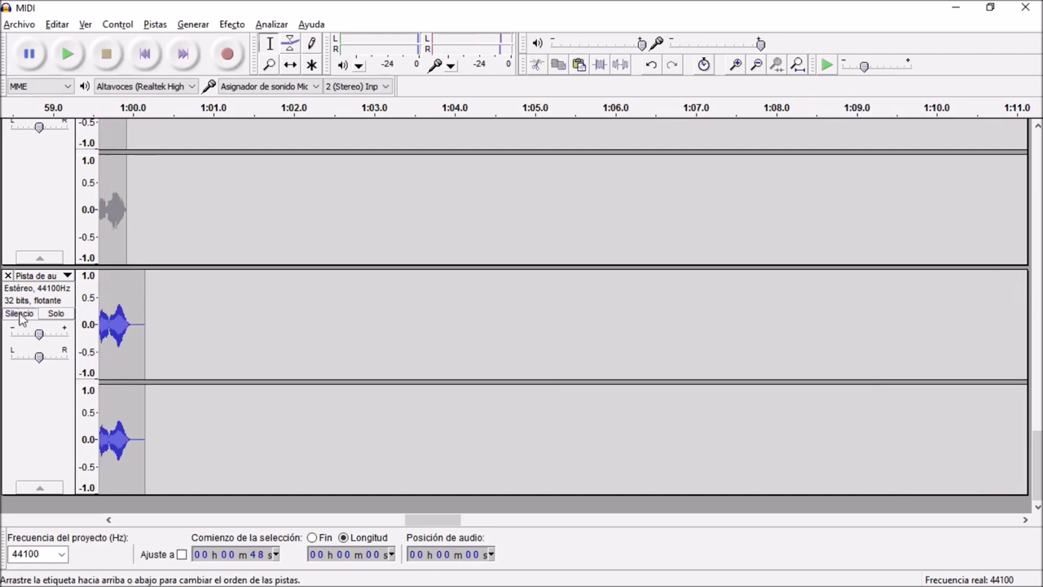
left_click(19, 314)
key("r")
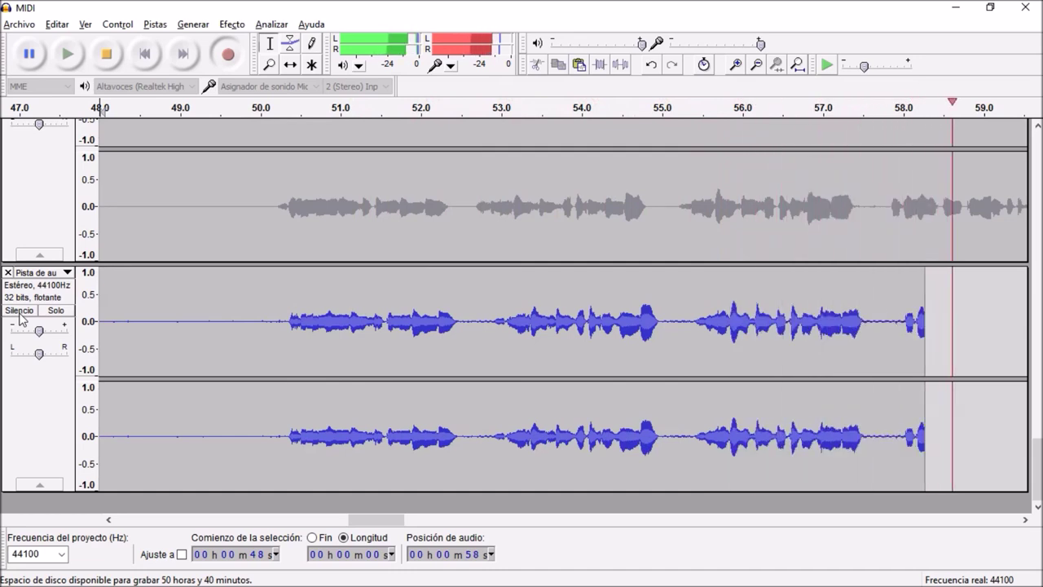
key("space")
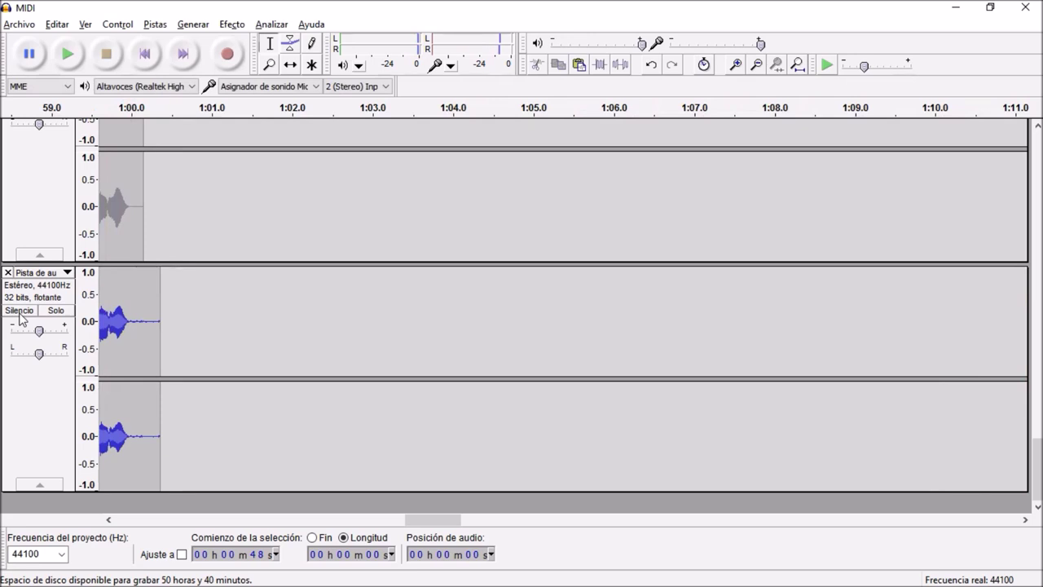
Step: Unmute the muted takes that start at 48 s so that all three layers are audible
key("ctrl+3")
key("ctrl+3")
key("ctrl+3")
key("ctrl+3")
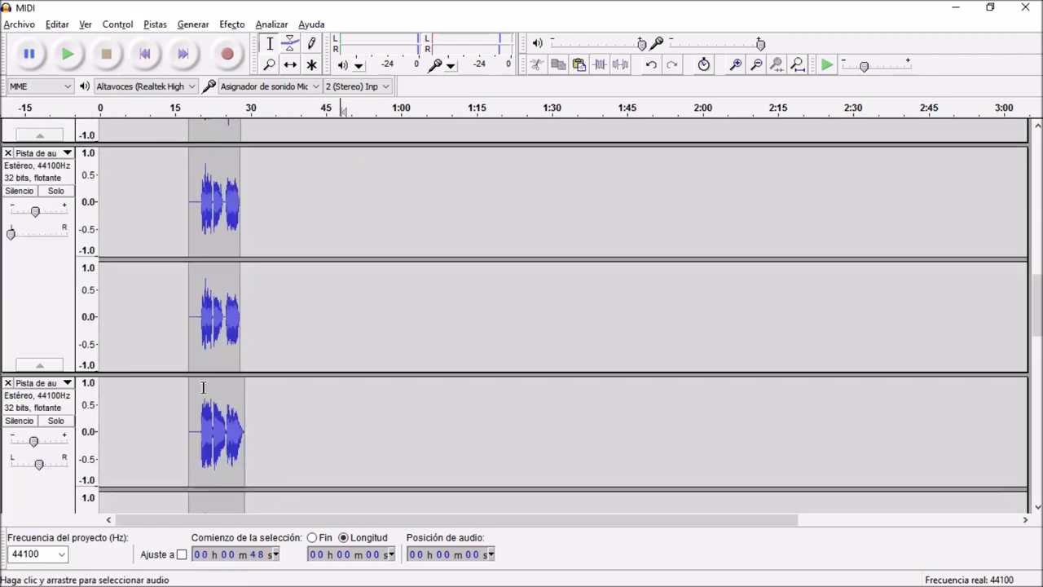
scroll(203, 359, "up", 3)
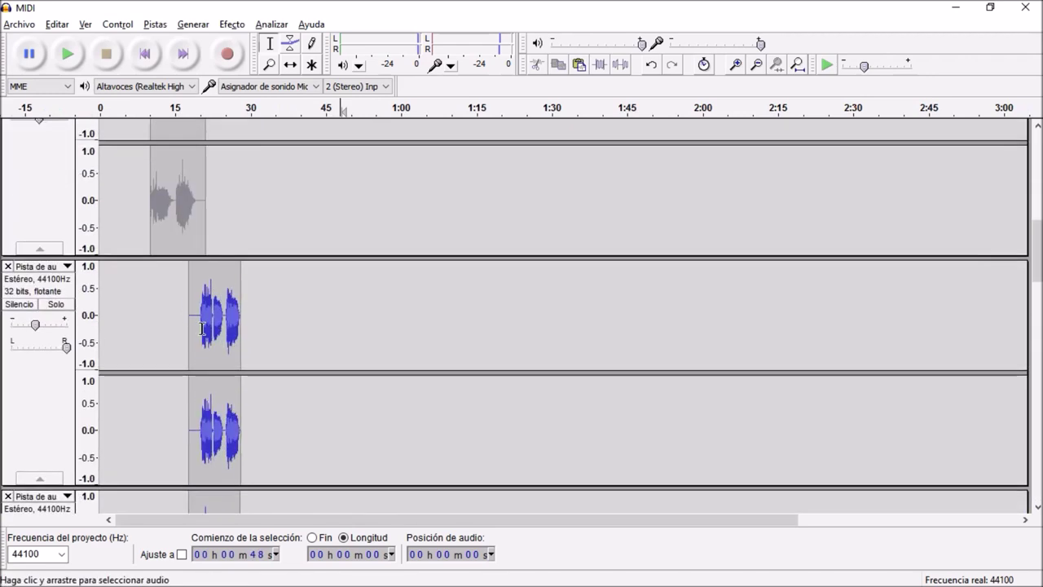
scroll(187, 323, "up", 4)
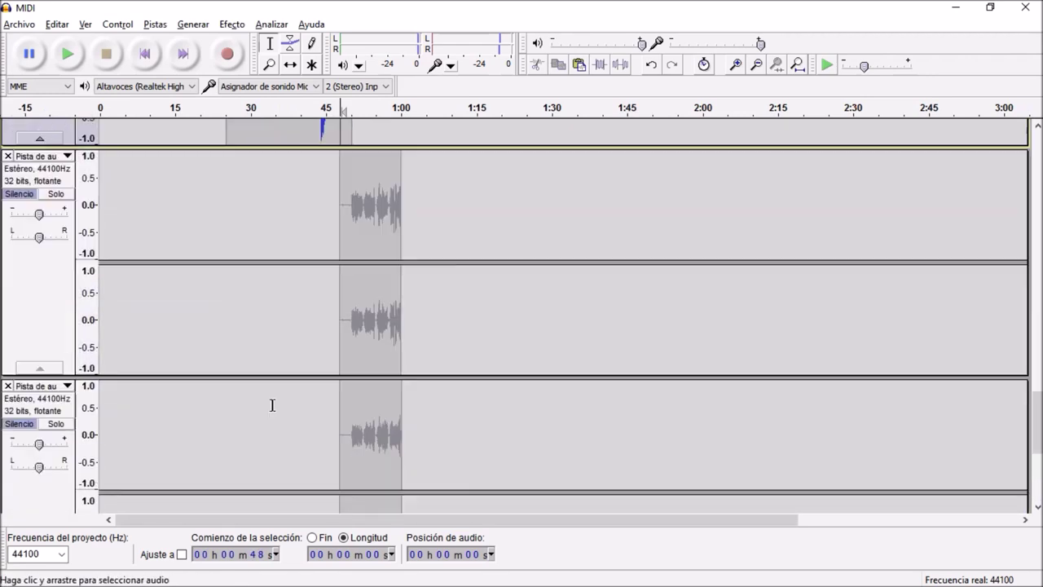
scroll(278, 405, "down", 2)
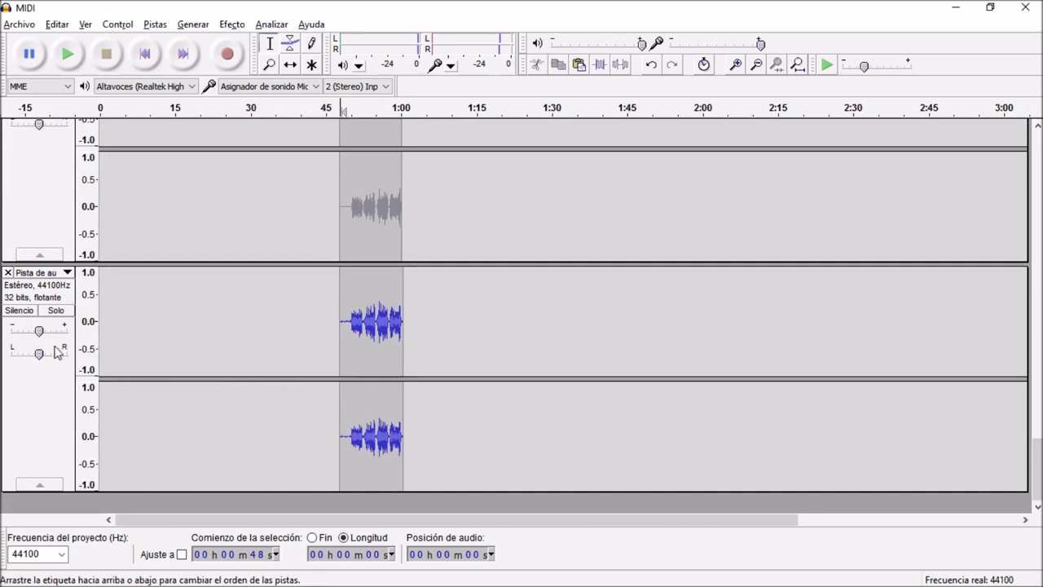
left_click(19, 310)
scroll(57, 350, "down", 1)
left_click(20, 282)
left_click(19, 281)
scroll(20, 281, "down", 1)
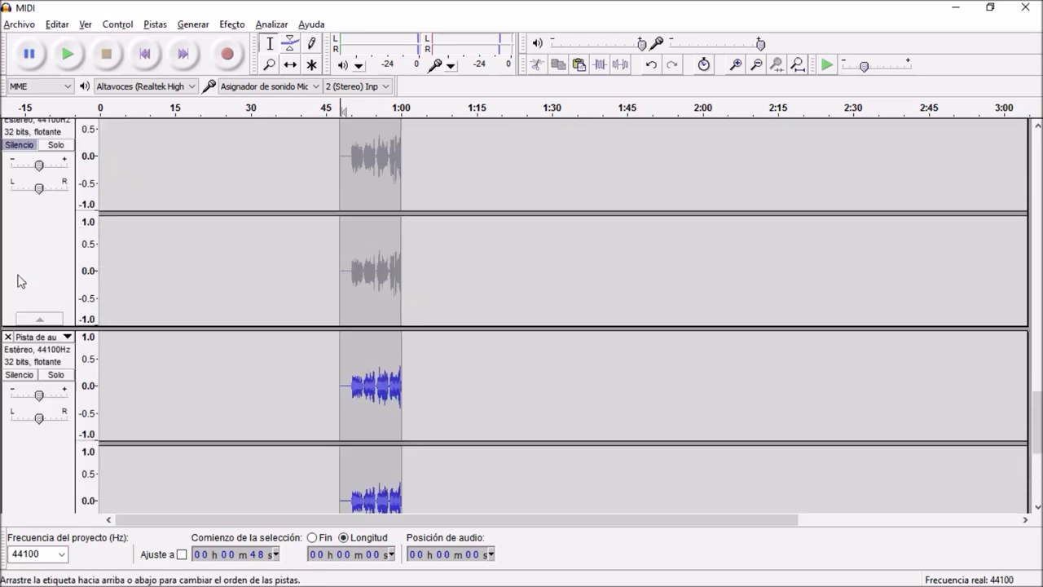
left_click(20, 242)
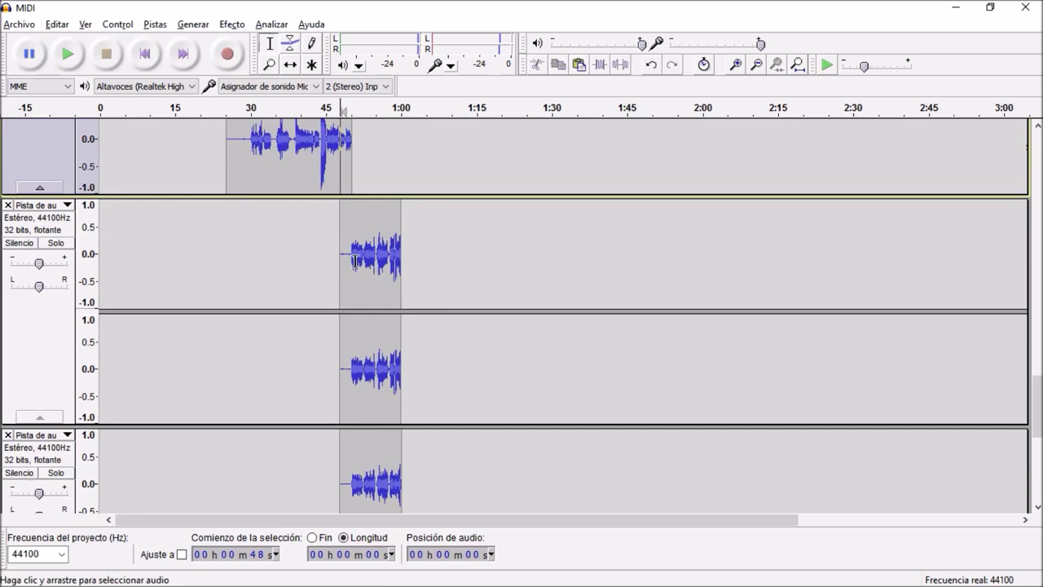
Step: Play the first of the three 48 s takes in solo from about 50 s, and release its solo
scroll(350, 273, "up", 3)
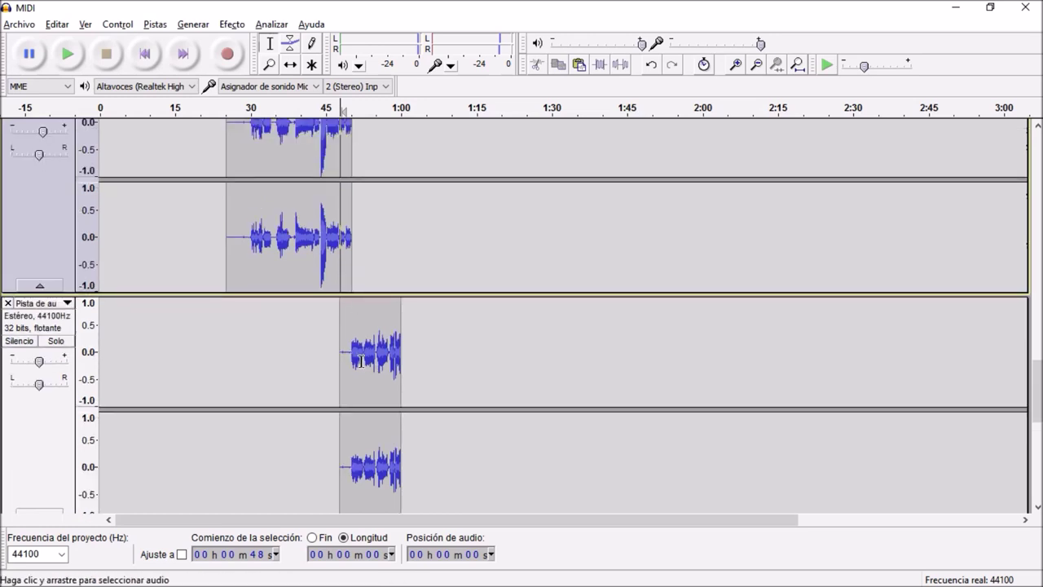
scroll(359, 358, "up", 5)
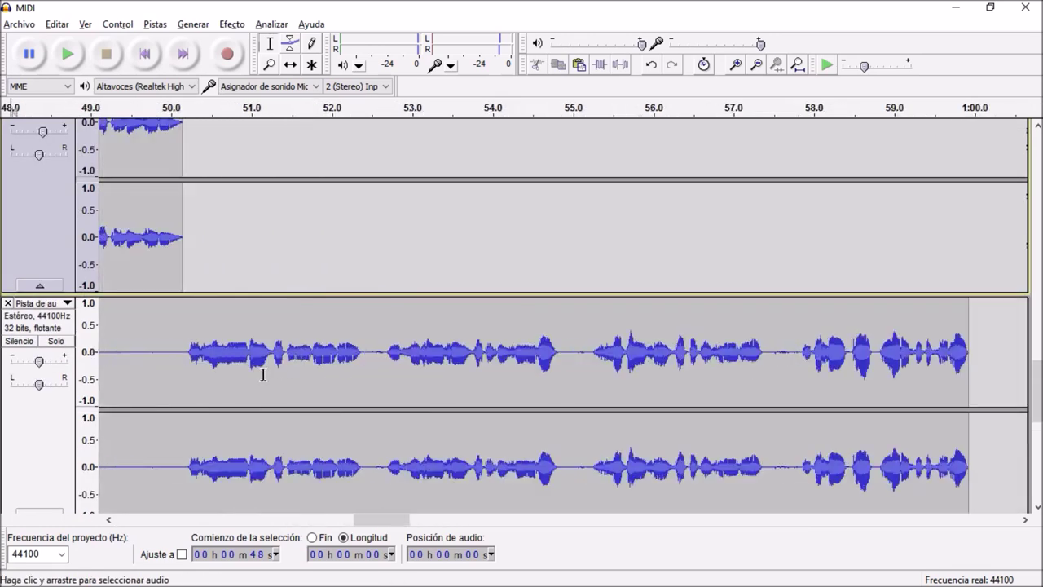
left_click(188, 359)
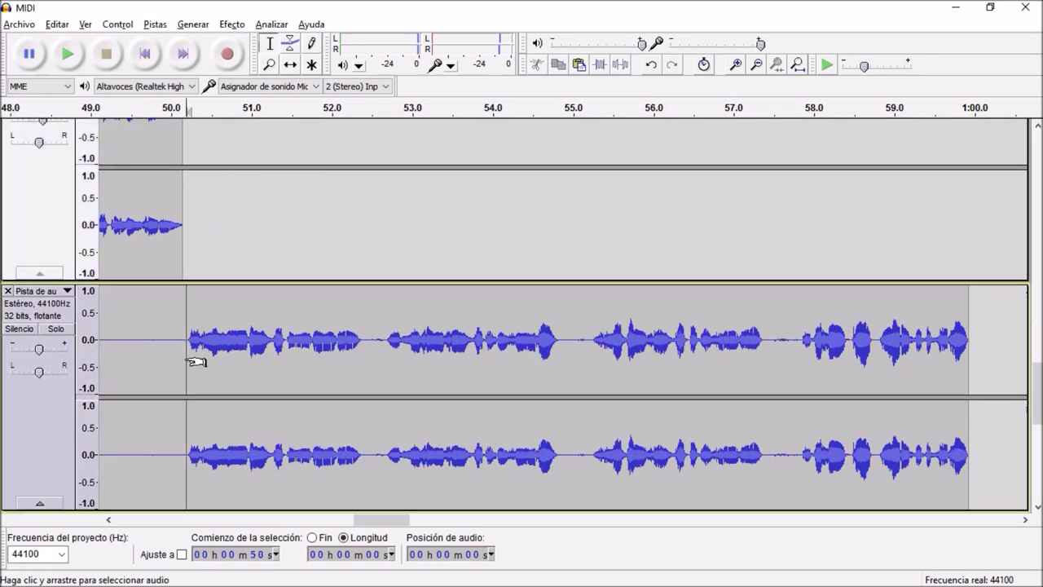
left_click(56, 329)
key("space")
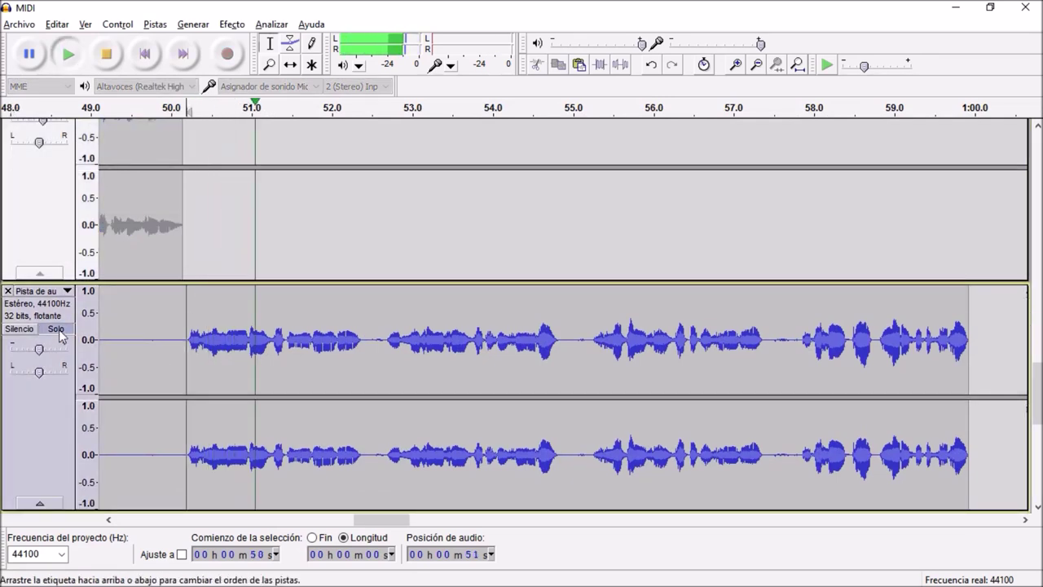
key("space")
left_click(55, 329)
Step: Play the second 48 s take in solo from about 50 s, and replay the passage with the third take soloed too
scroll(60, 335, "down", 5)
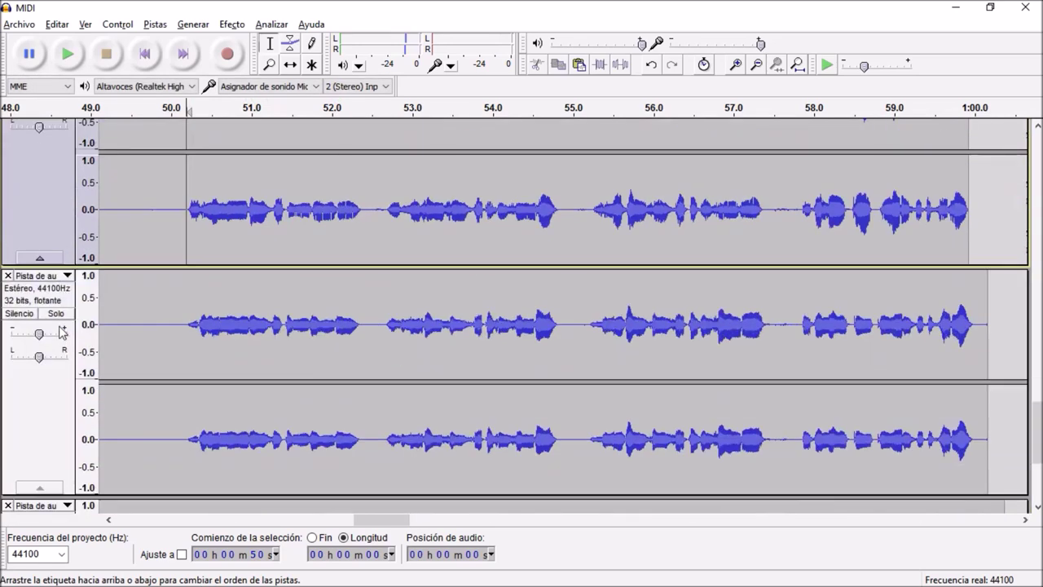
left_click(55, 314)
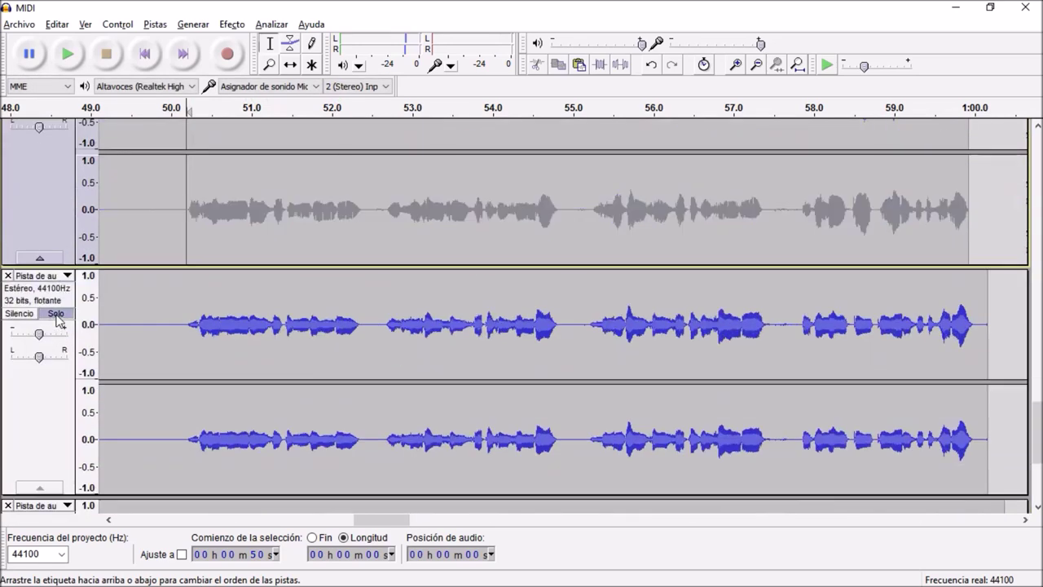
key("space")
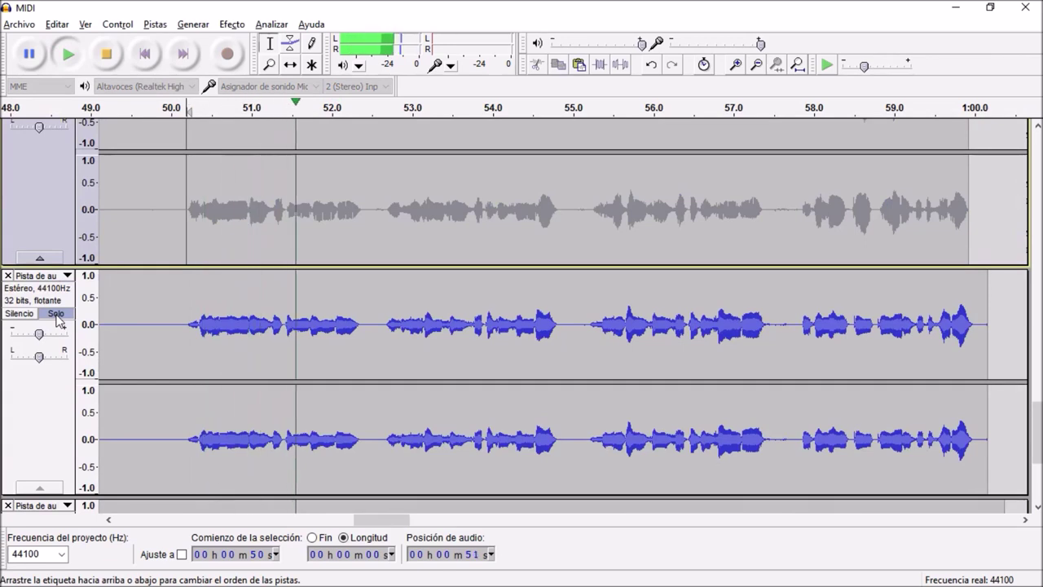
key("space")
scroll(57, 321, "down", 5)
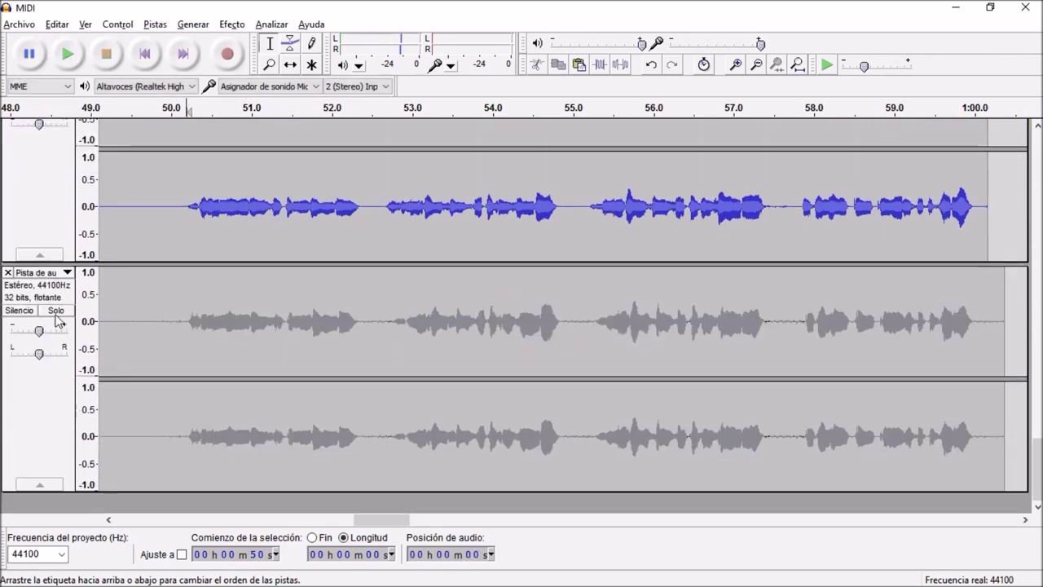
left_click(56, 317)
key("space")
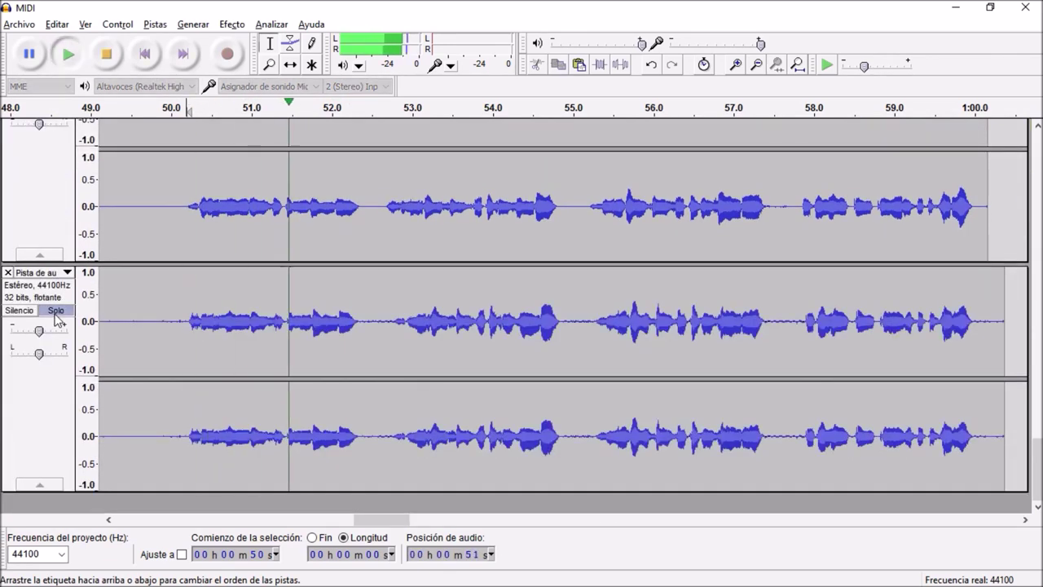
key("space")
Step: Release the second take's solo, play the third take alone from about 50 s and release its solo
scroll(56, 319, "down", 3)
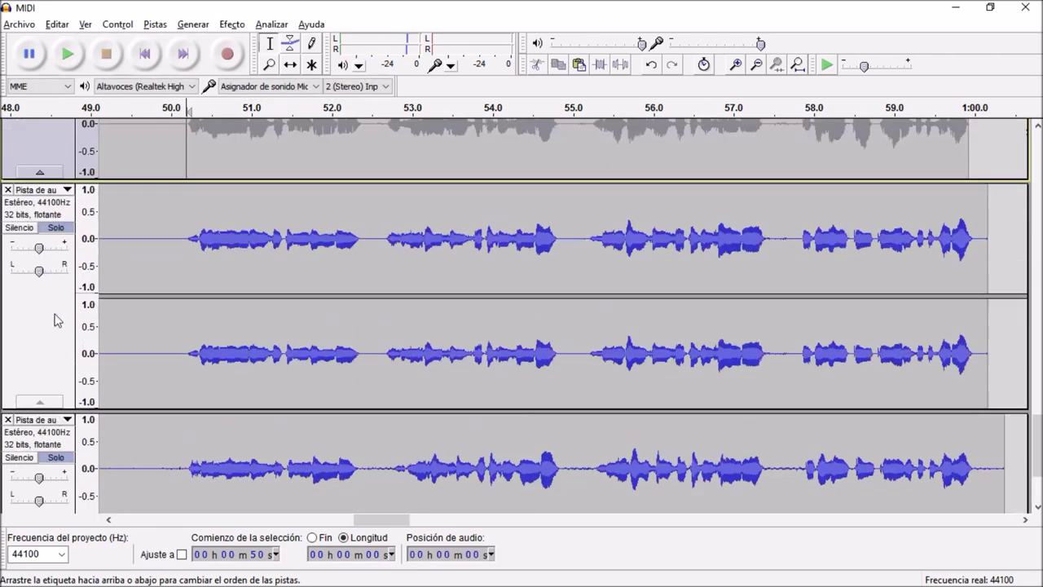
left_click(63, 229)
key("space")
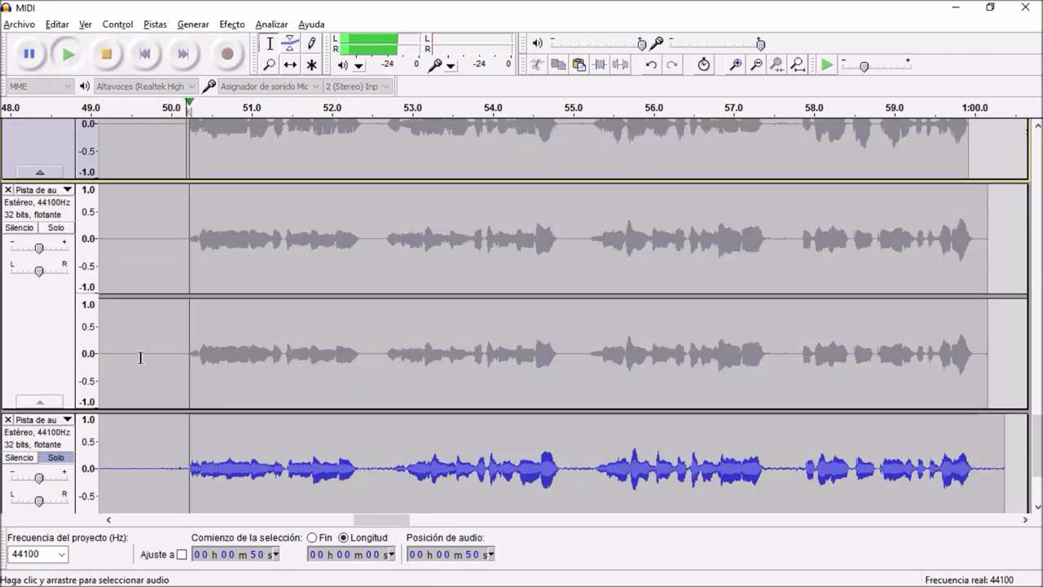
scroll(147, 367, "down", 3)
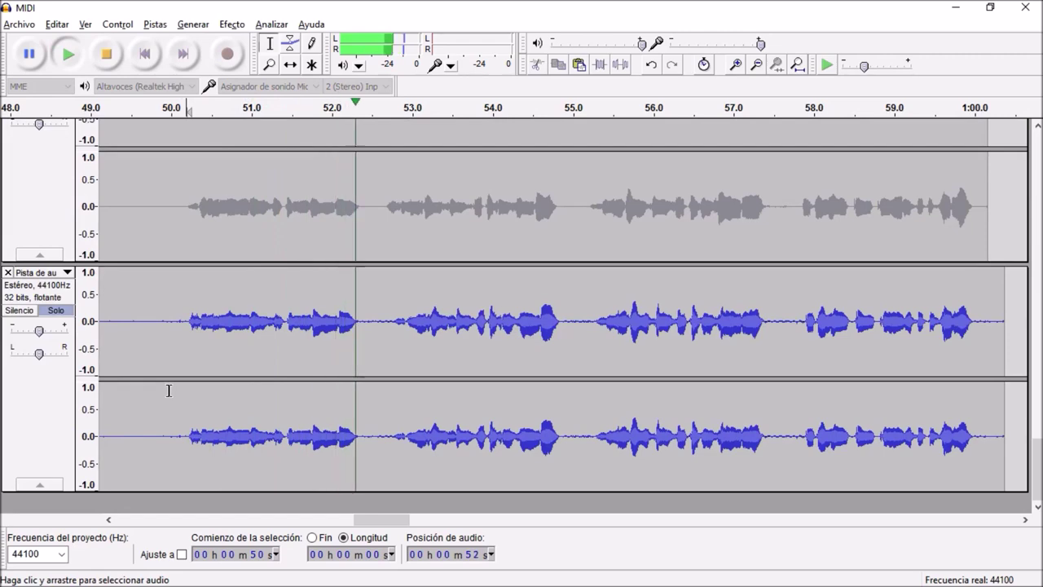
key("space")
left_click(55, 310)
scroll(55, 310, "up", 1)
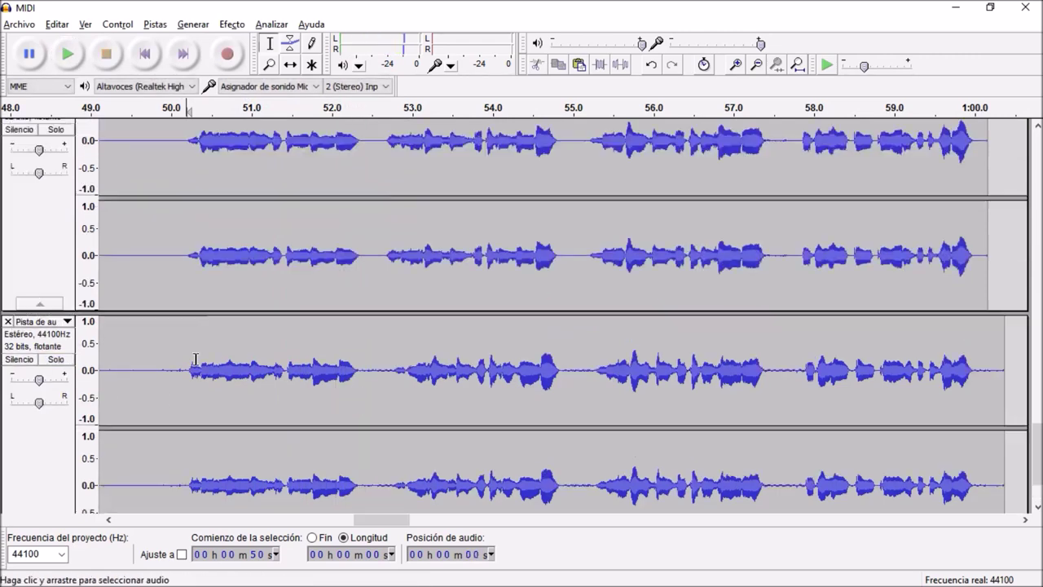
Step: Pan the second 48 s take fully left and the third one fully right
scroll(215, 373, "down", 2)
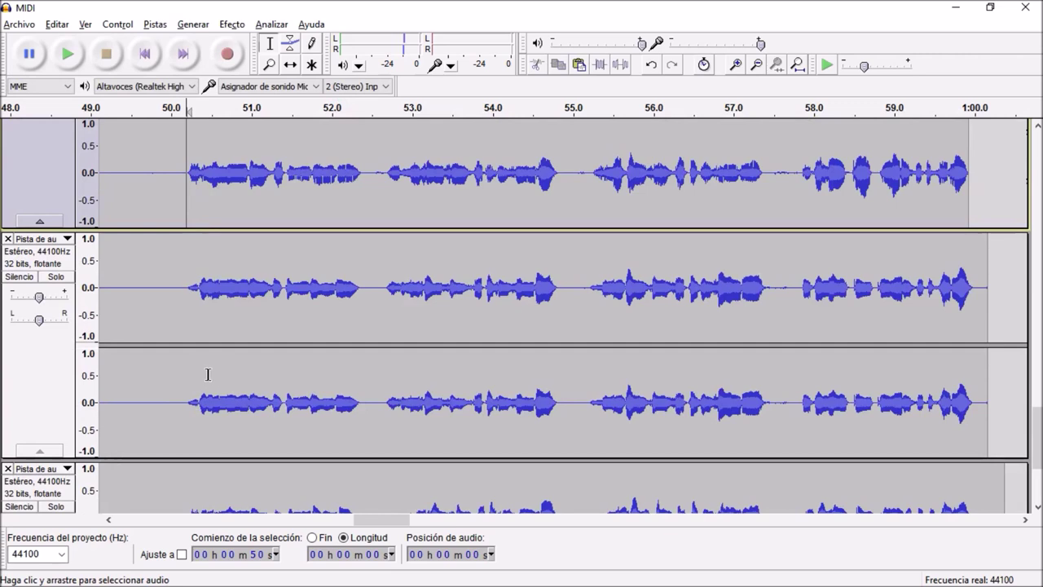
scroll(209, 374, "down", 3)
scroll(199, 371, "down", 3)
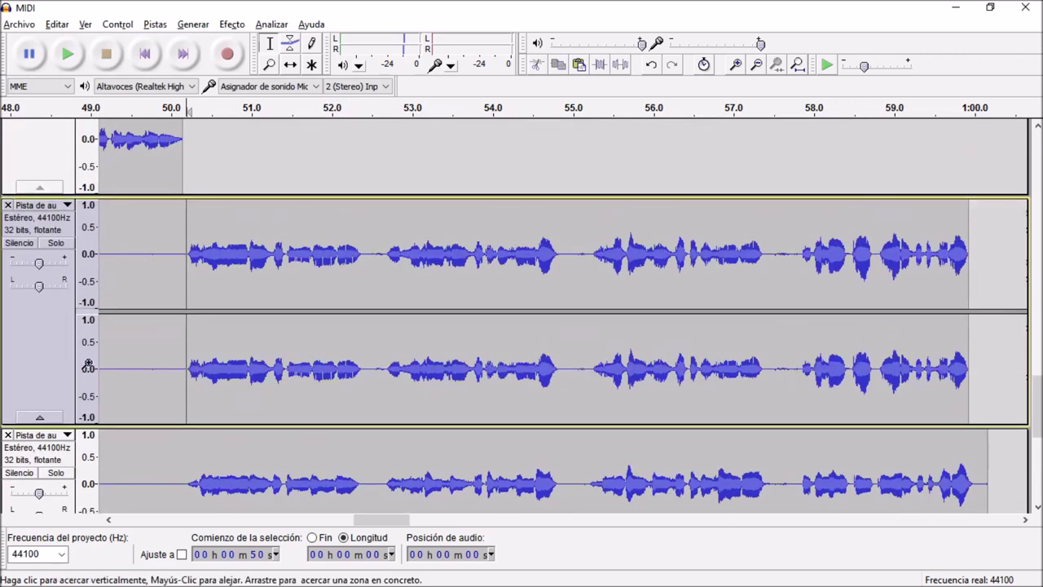
scroll(40, 288, "down", 1)
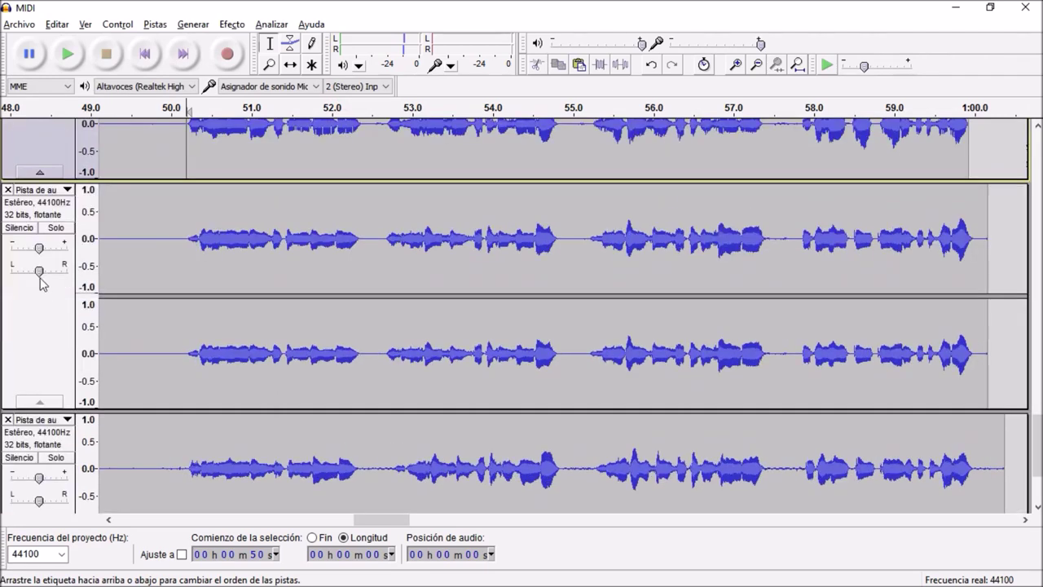
left_click_drag(38, 271, 11, 270)
scroll(58, 374, "down", 3)
left_click_drag(39, 353, 67, 353)
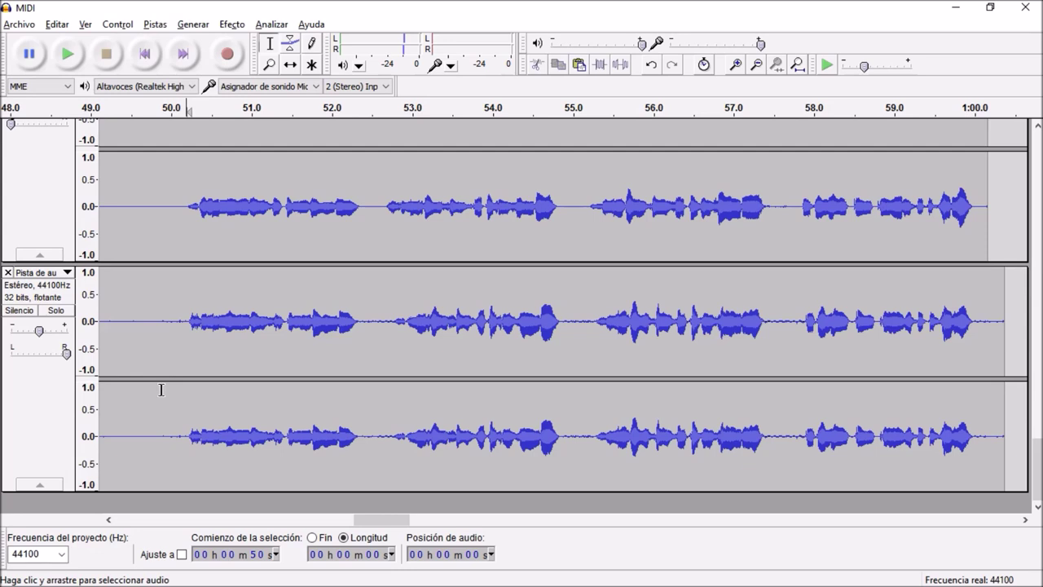
Step: Set the track gain of both the right-panned and the left-panned 48 s takes to -10 dB
double_click(41, 335)
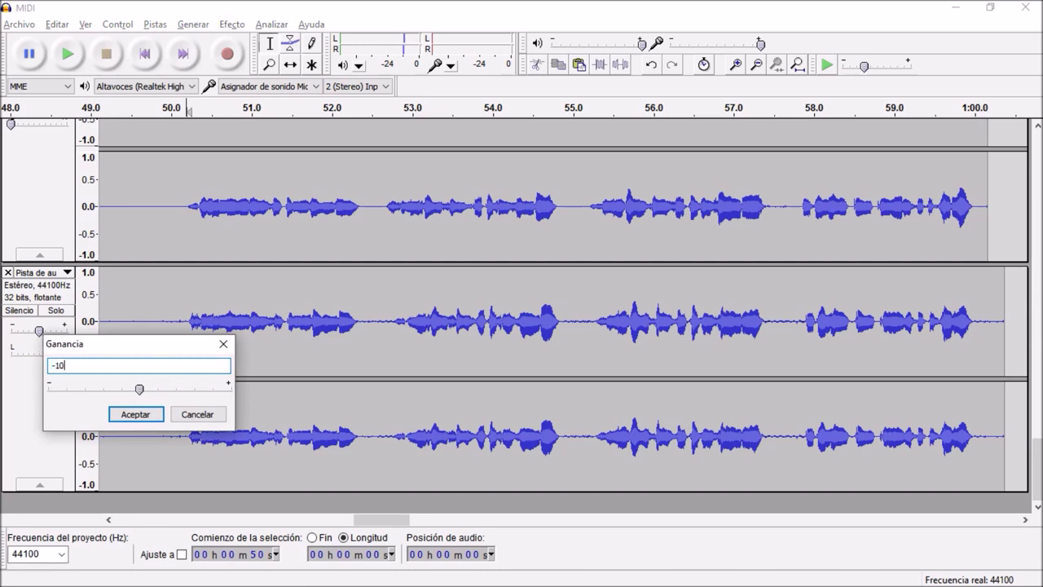
key("Return")
scroll(43, 340, "up", 5)
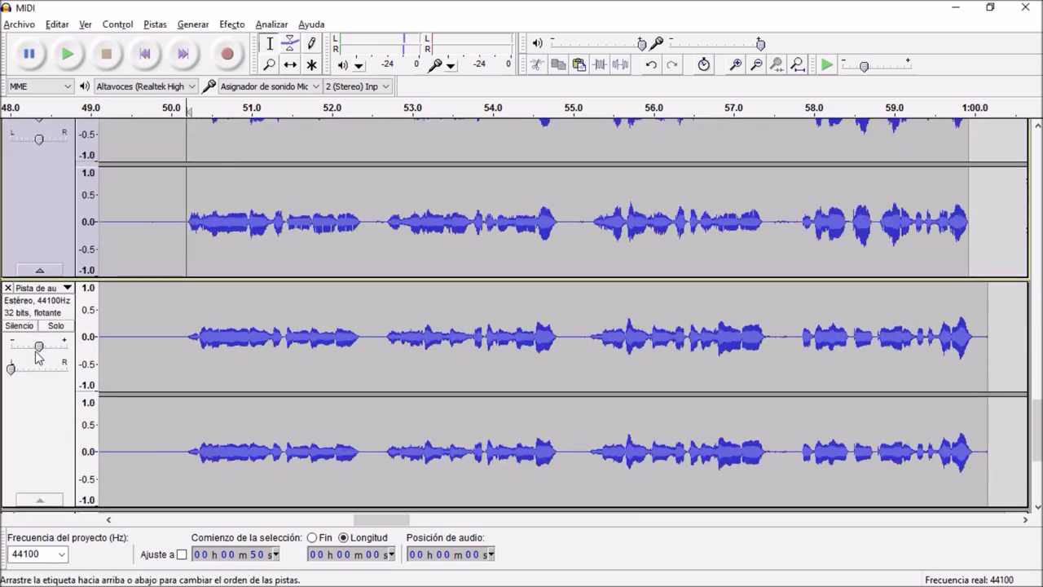
double_click(38, 347)
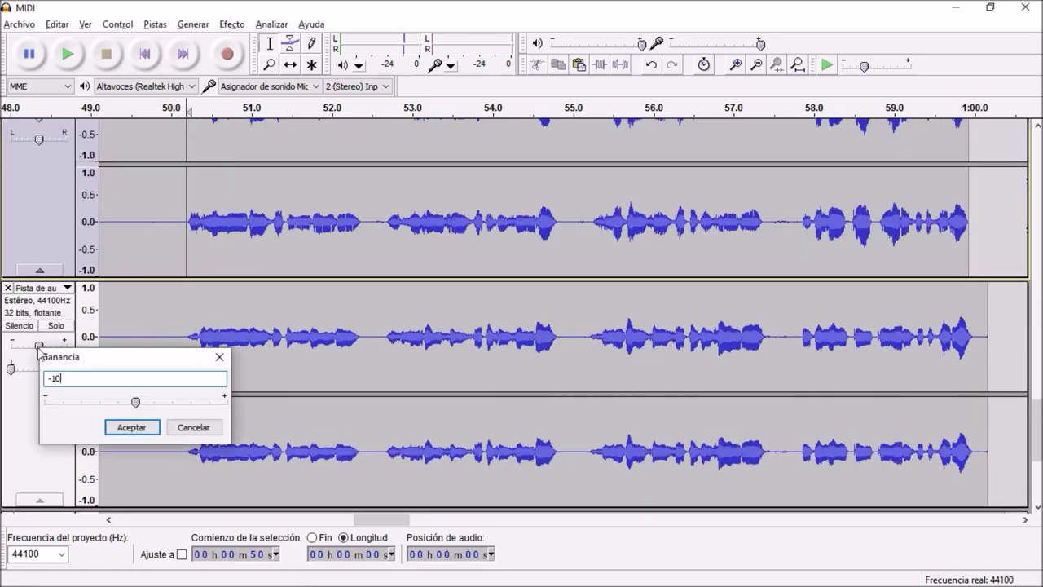
key("Return")
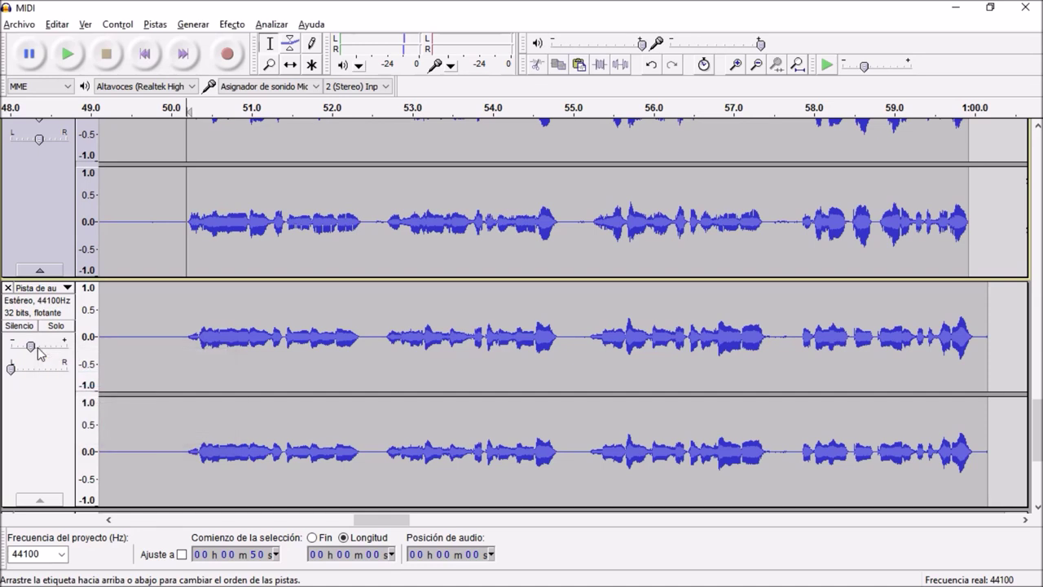
Step: Lower the track gain of the centred first 48 s take to a negative value
scroll(38, 350, "up", 3)
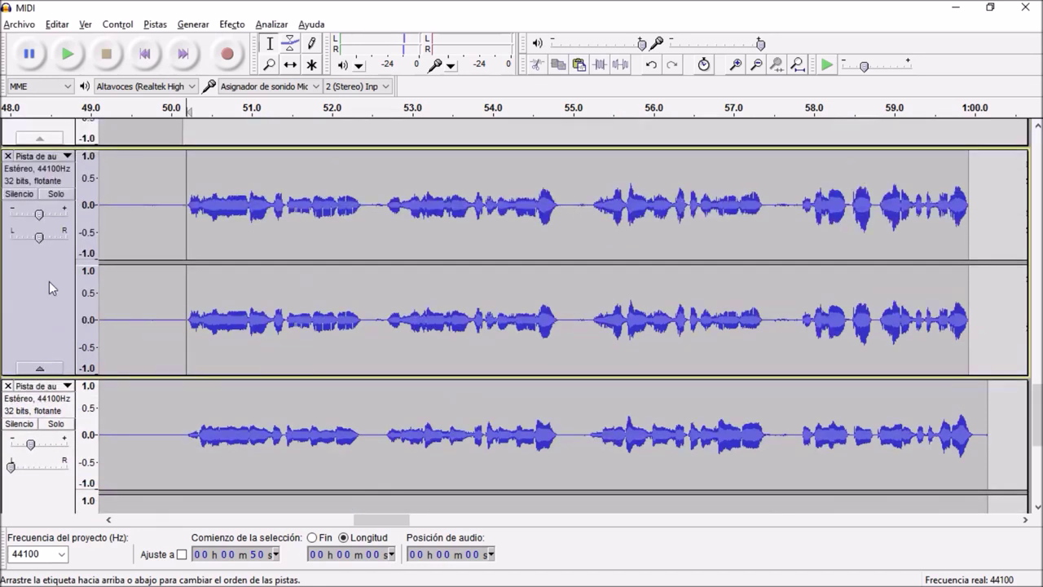
double_click(39, 214)
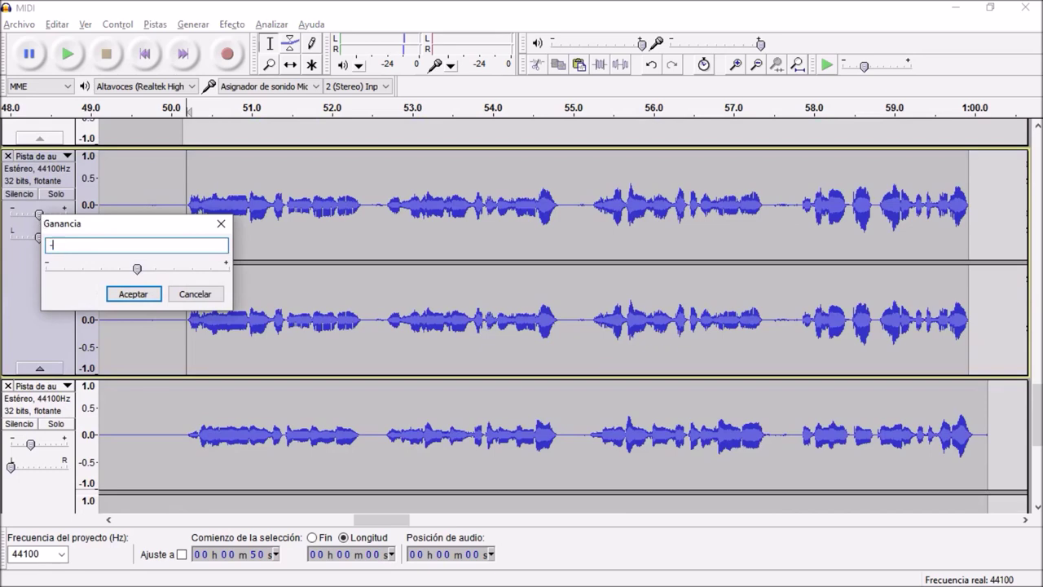
key("Return")
scroll(102, 282, "down", 6)
scroll(97, 301, "up", 6)
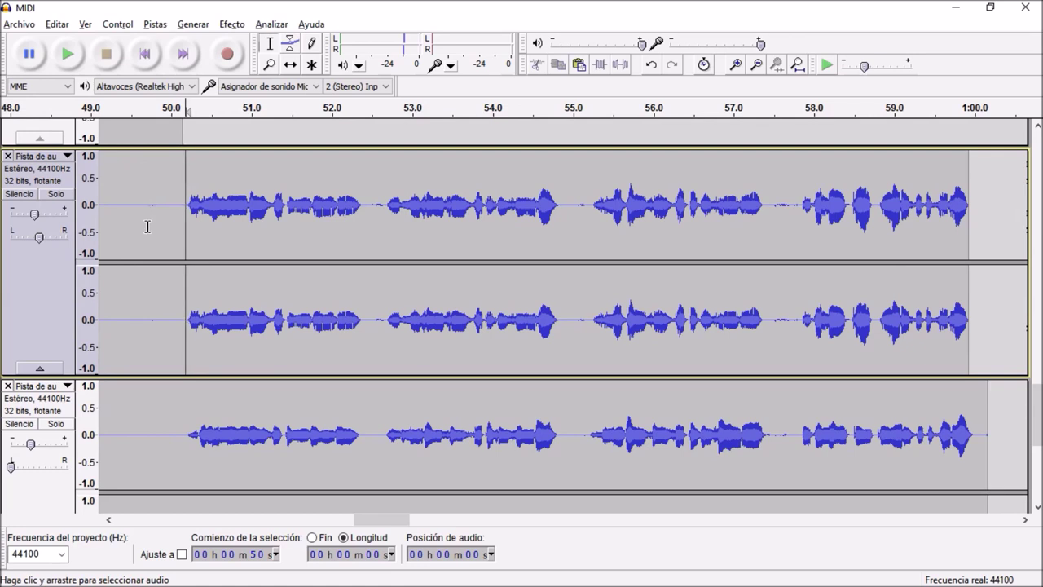
Step: Move the cursor back to just before 50 s and play the three layered takes with the mix
key("Left")
key("Left")
key("Left")
key("Left")
key("Left")
key("Left")
key("space")
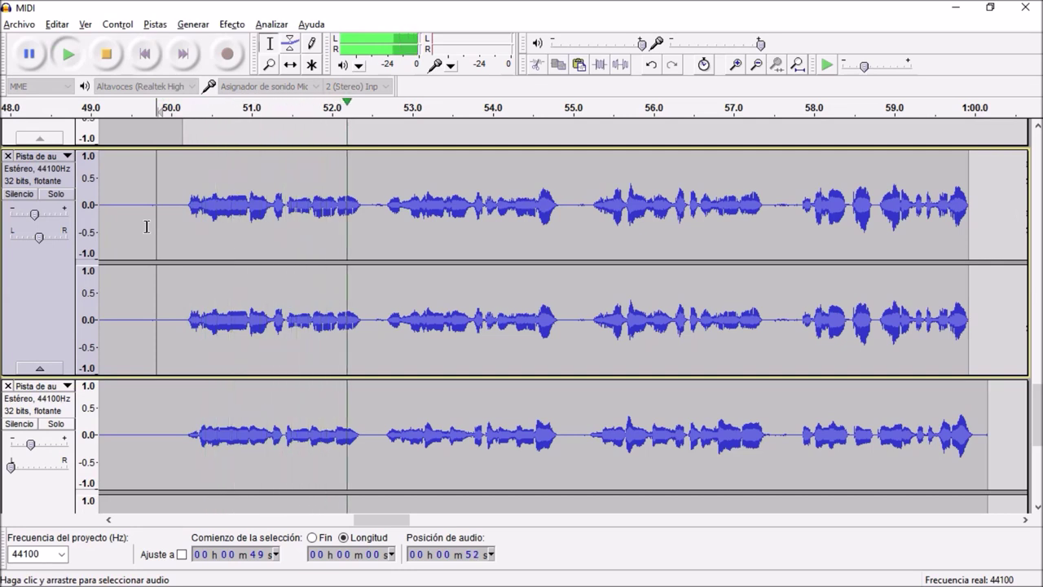
Step: Set the track gain of the centred first 48 s take to 0 dB
double_click(34, 214)
type("0")
key("Return")
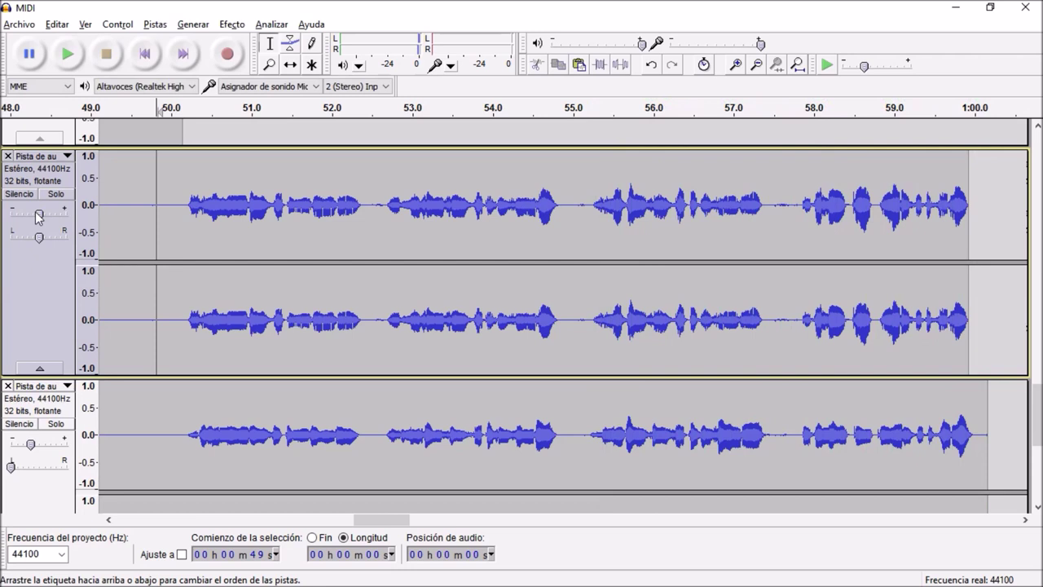
Step: Set the track gain of both the left-panned and the right-panned 48 s takes to -15 dB
double_click(30, 445)
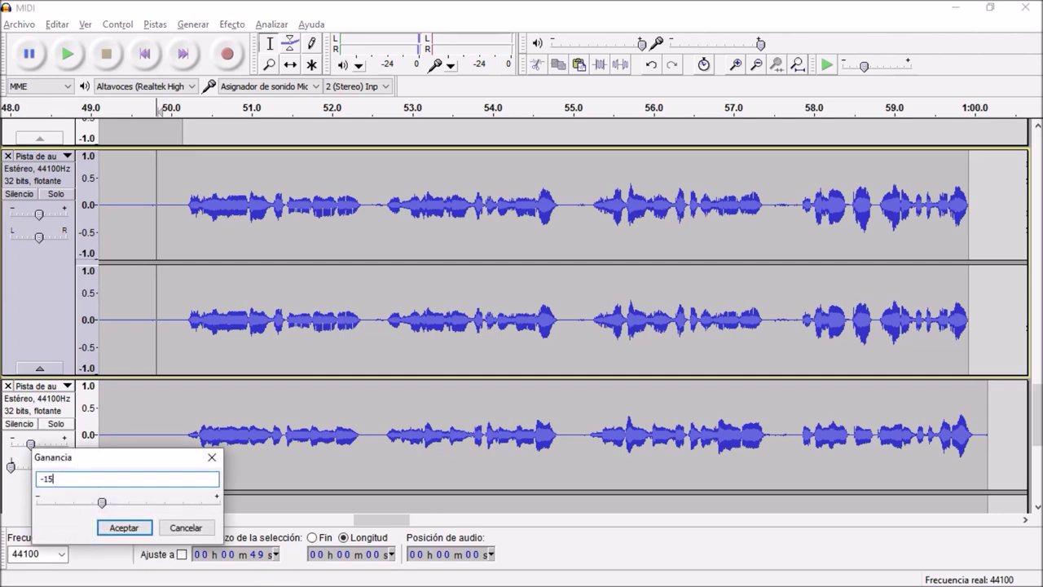
key("Return")
scroll(49, 326, "down", 3)
double_click(30, 429)
type("-15")
key("Return")
scroll(25, 432, "down", 3)
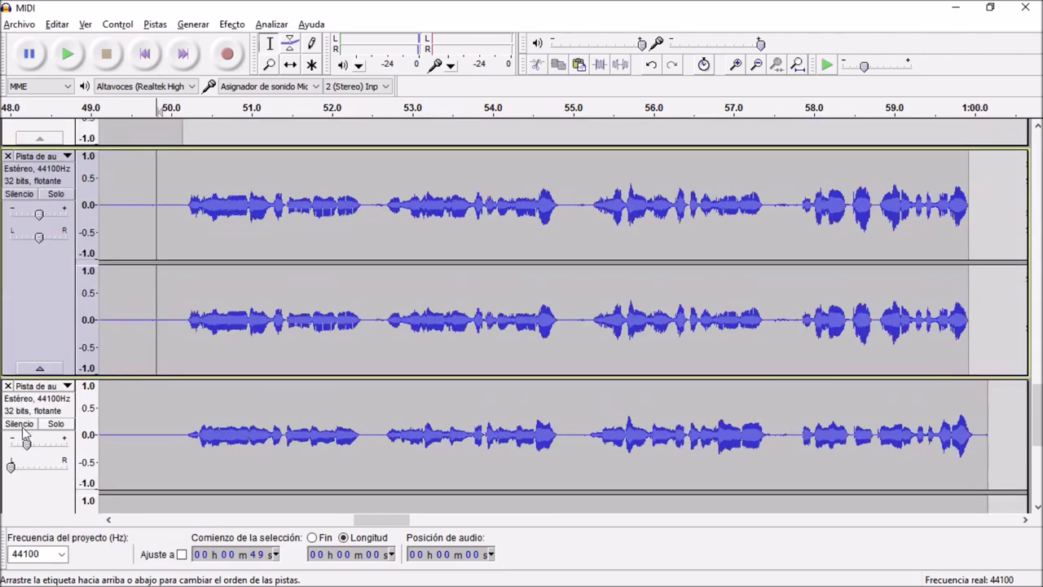
Step: Check the centred 48 s take's gain and play the three layered takes from just before 50 s
double_click(38, 214)
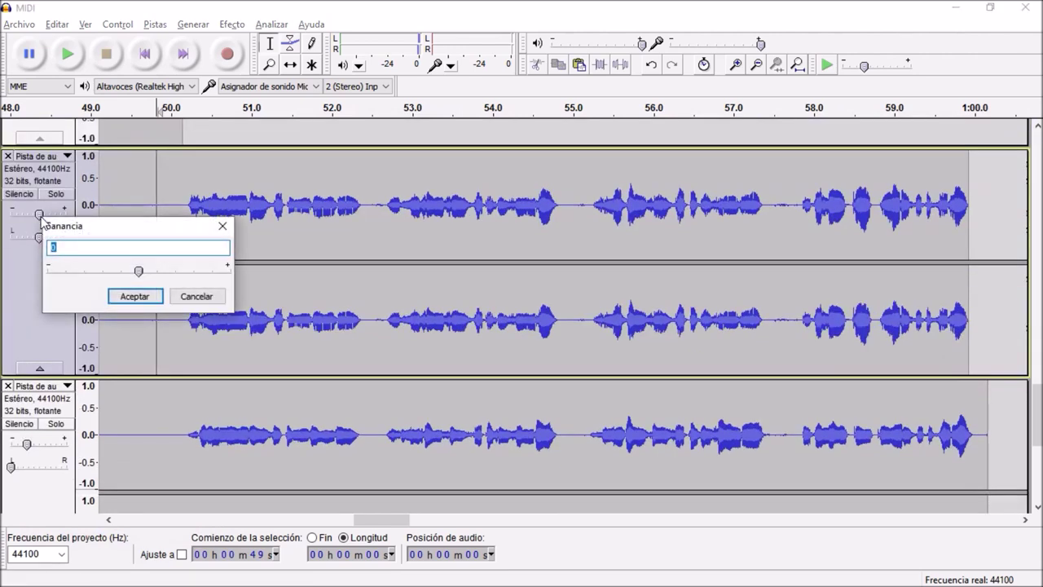
key("Return")
key("space")
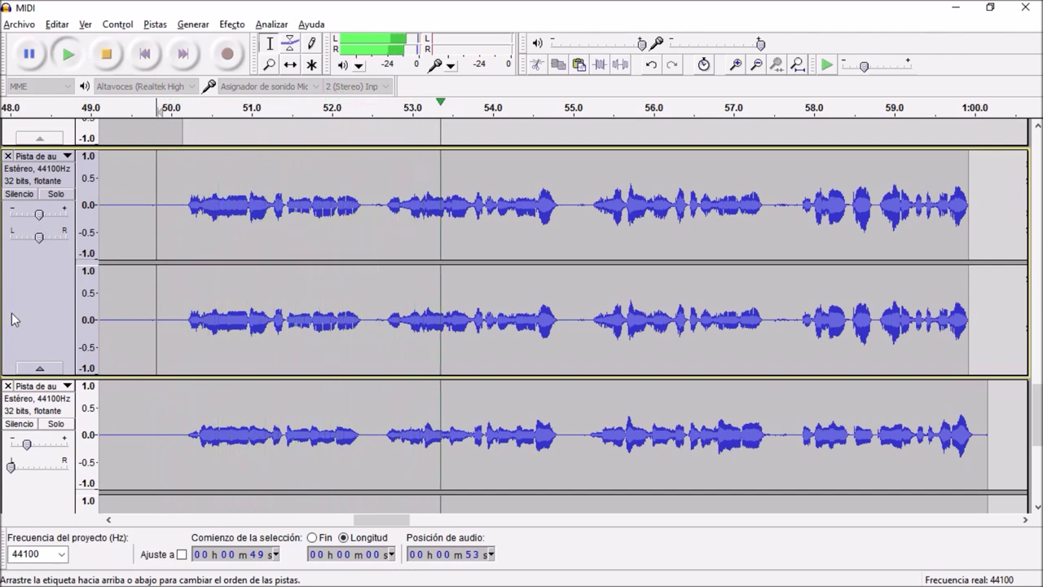
Step: Set the track gain of both the left-panned and the right-panned 48 s takes to -12 dB
double_click(27, 444)
type("-5")
key("Return")
scroll(28, 448, "down", 5)
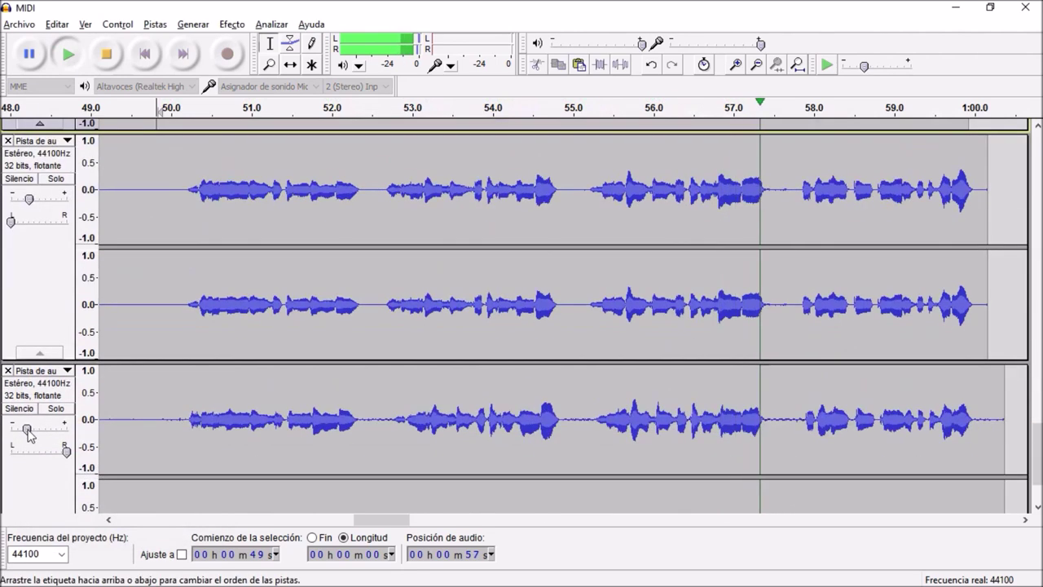
double_click(28, 428)
type("0")
key("Return")
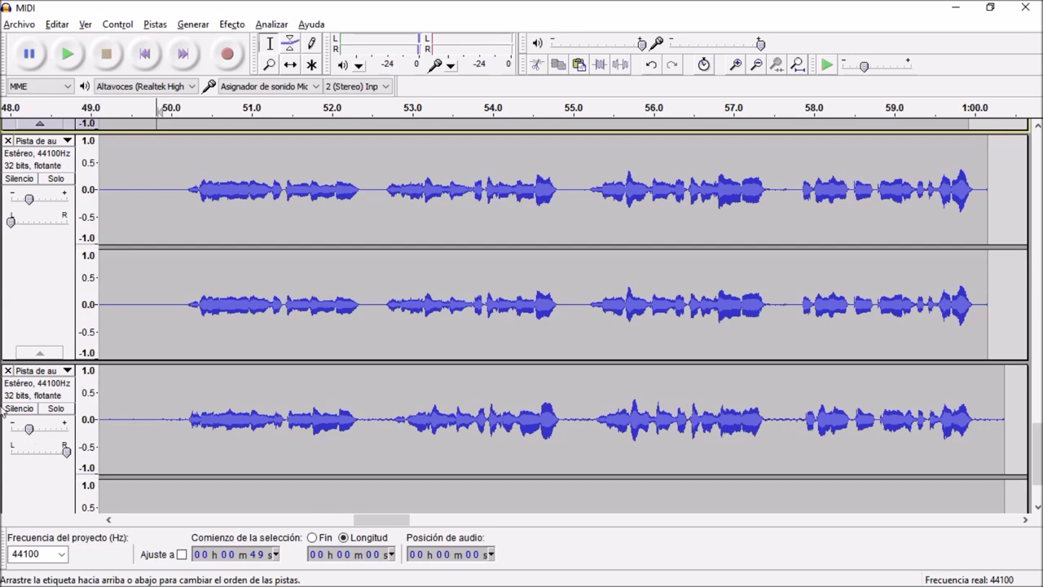
Step: Unmute the two takes that start at about 10 s, directly below the MIDI backing track
key("ctrl+3")
key("ctrl+3")
key("ctrl+3")
key("ctrl+3")
scroll(121, 368, "up", 3)
scroll(117, 367, "down", 5)
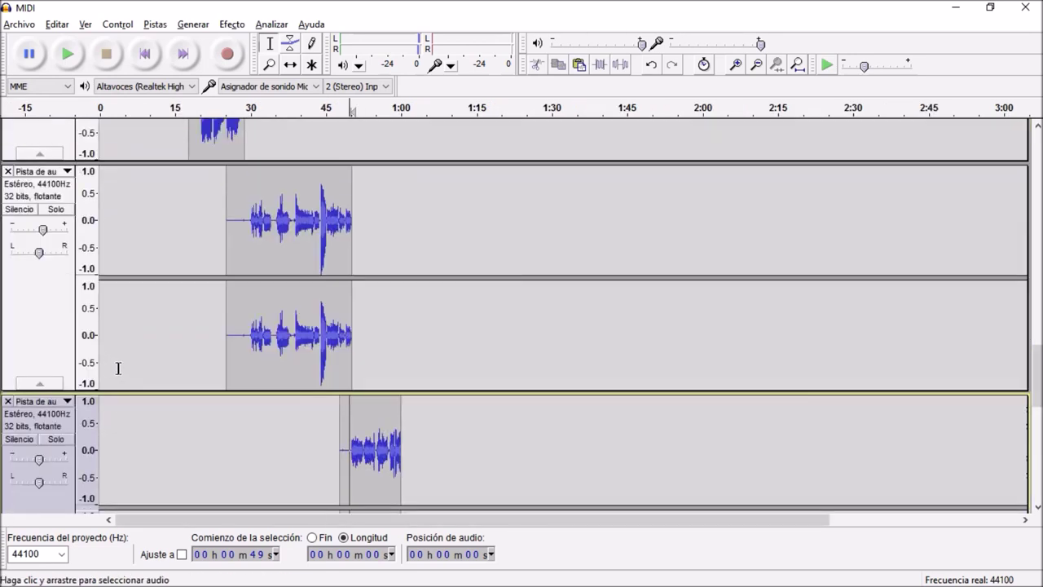
scroll(120, 369, "up", 5)
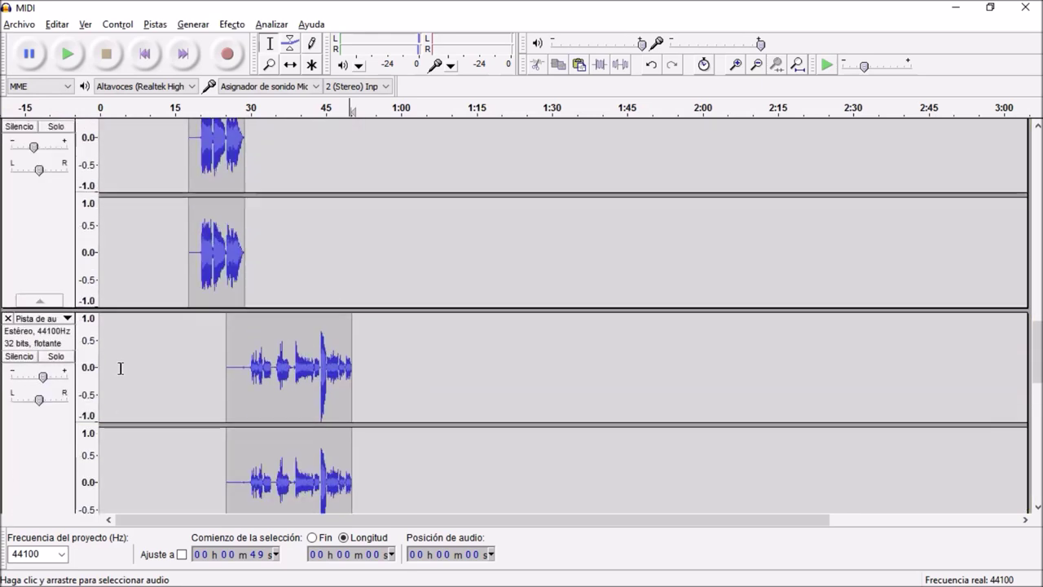
scroll(117, 367, "up", 6)
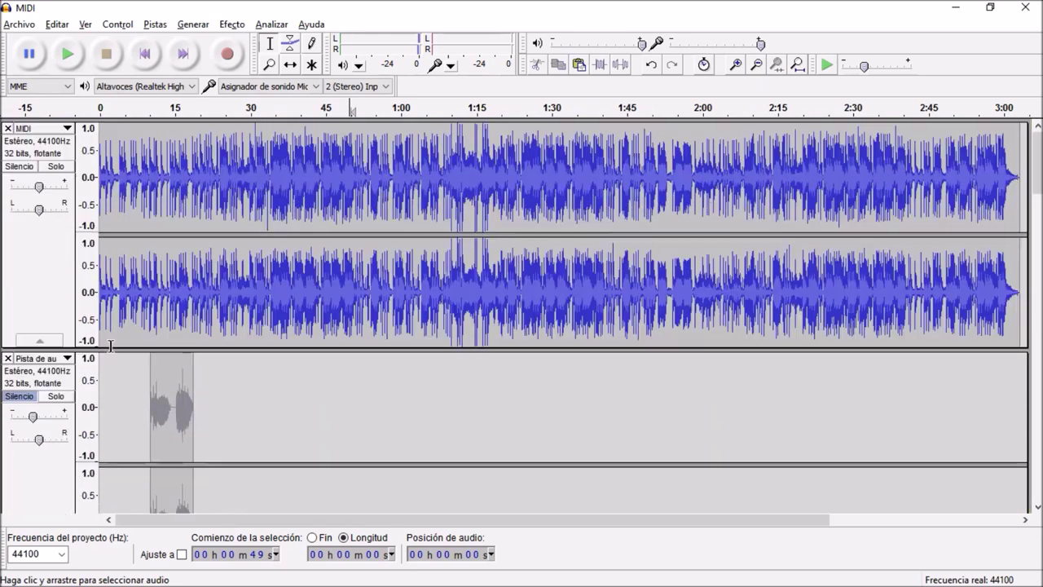
left_click(28, 405)
scroll(59, 375, "down", 4)
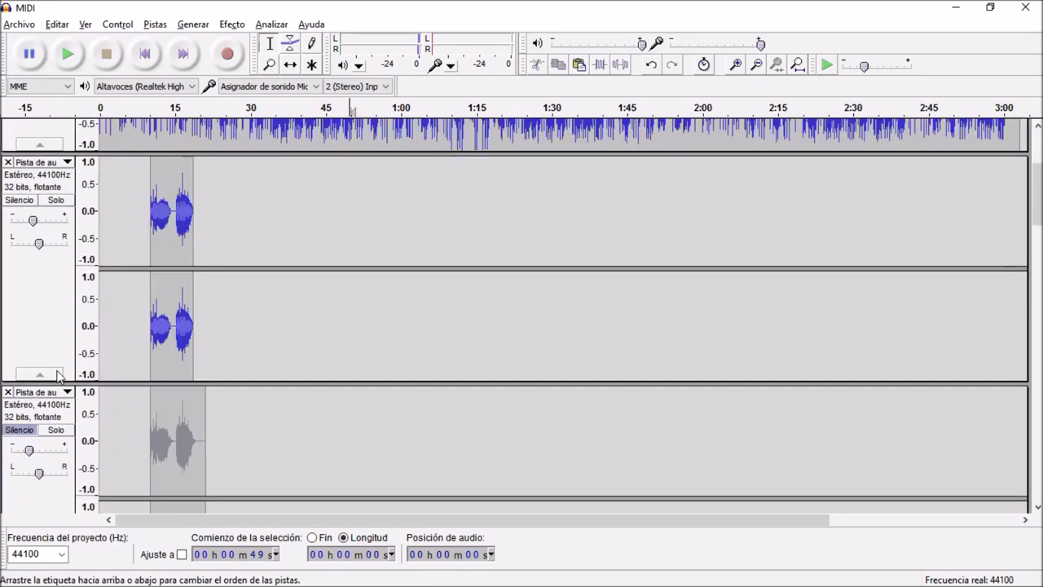
left_click(22, 429)
scroll(49, 407, "down", 1)
scroll(137, 347, "up", 2)
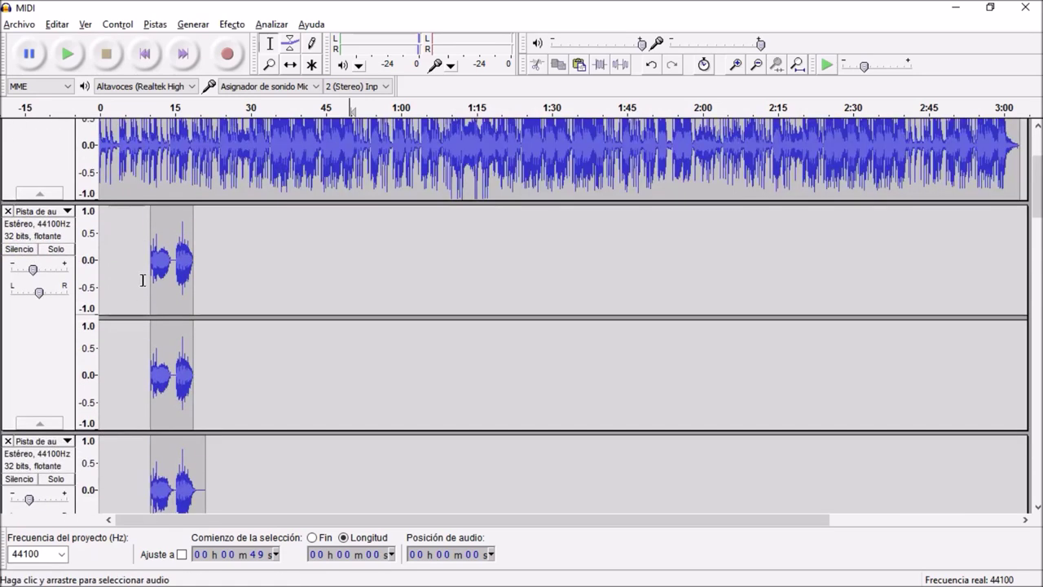
Step: Play the whole mix from 9 s and follow the takes track by track
left_click(147, 278)
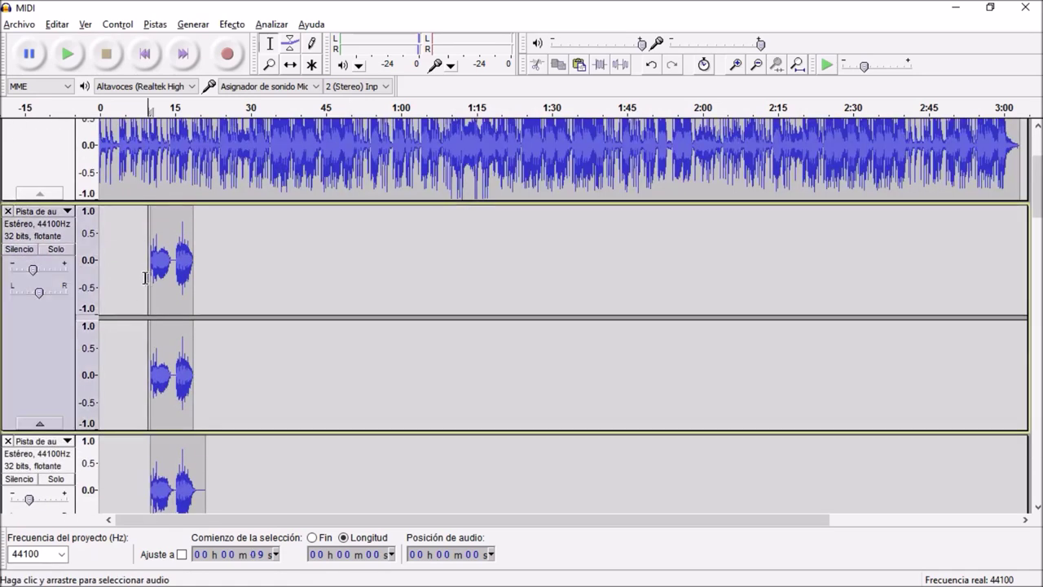
key("space")
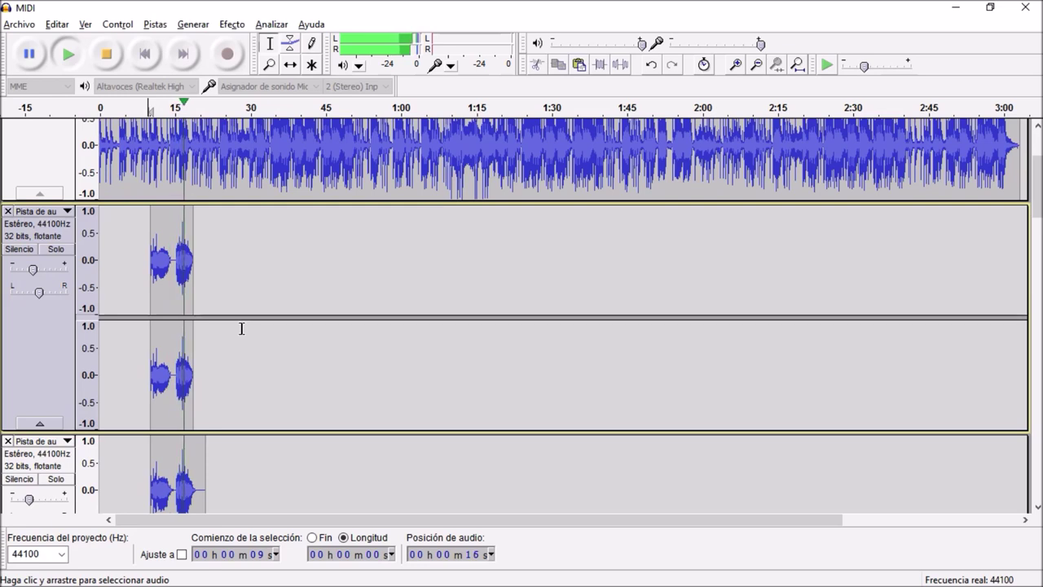
scroll(241, 328, "down", 5)
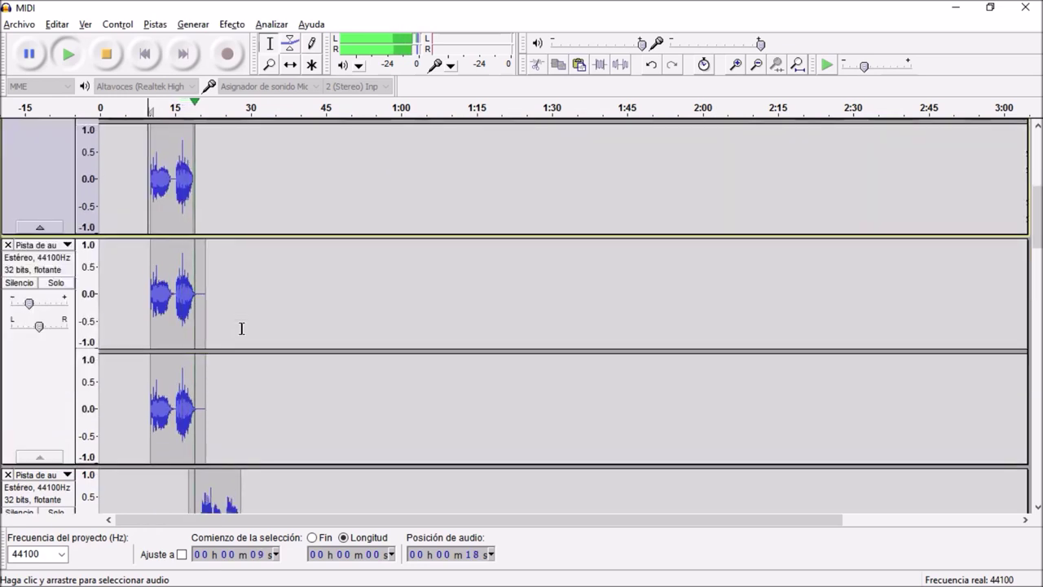
scroll(240, 329, "down", 2)
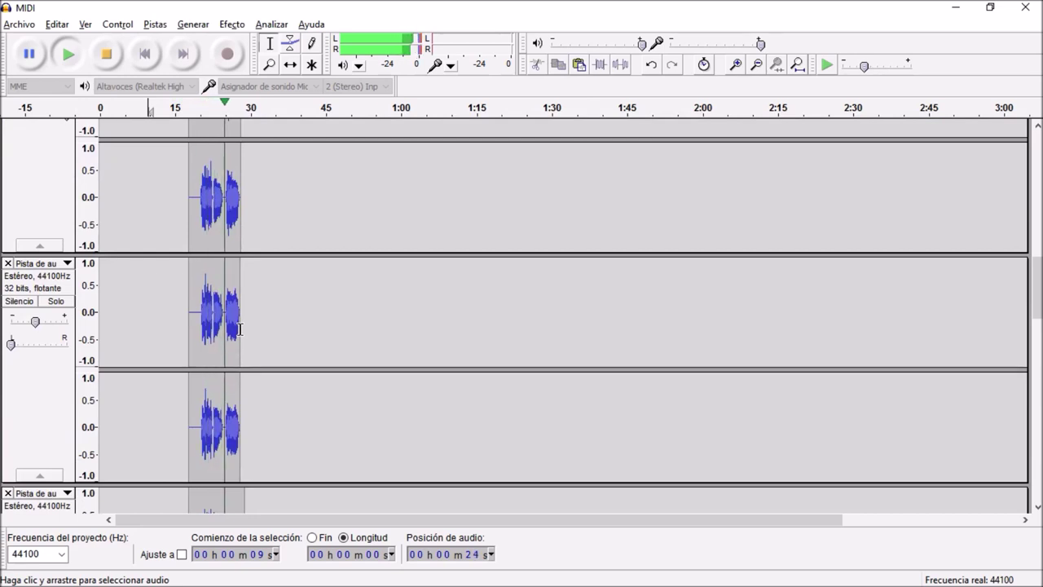
scroll(240, 329, "down", 2)
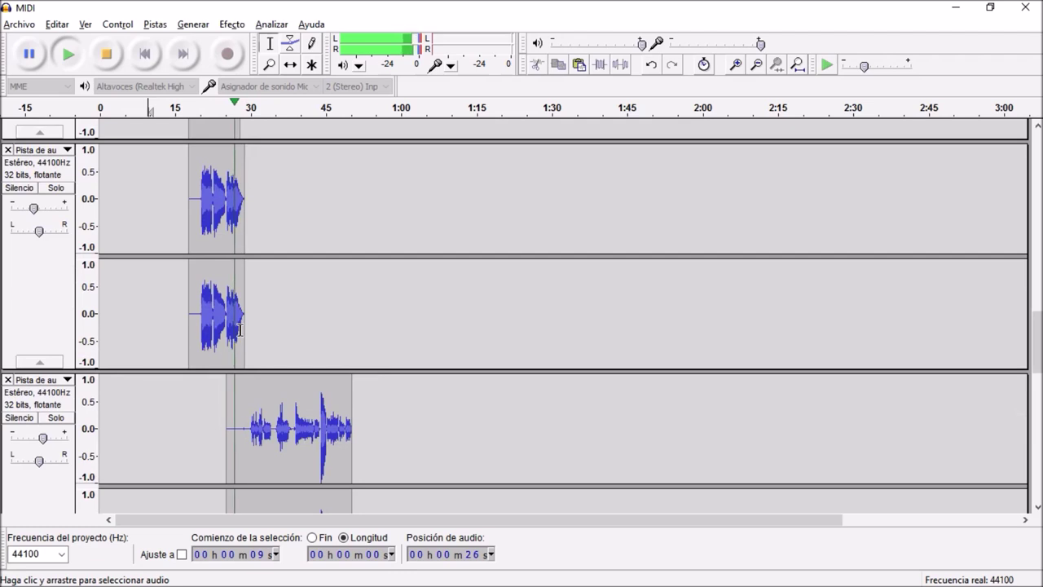
scroll(239, 329, "down", 3)
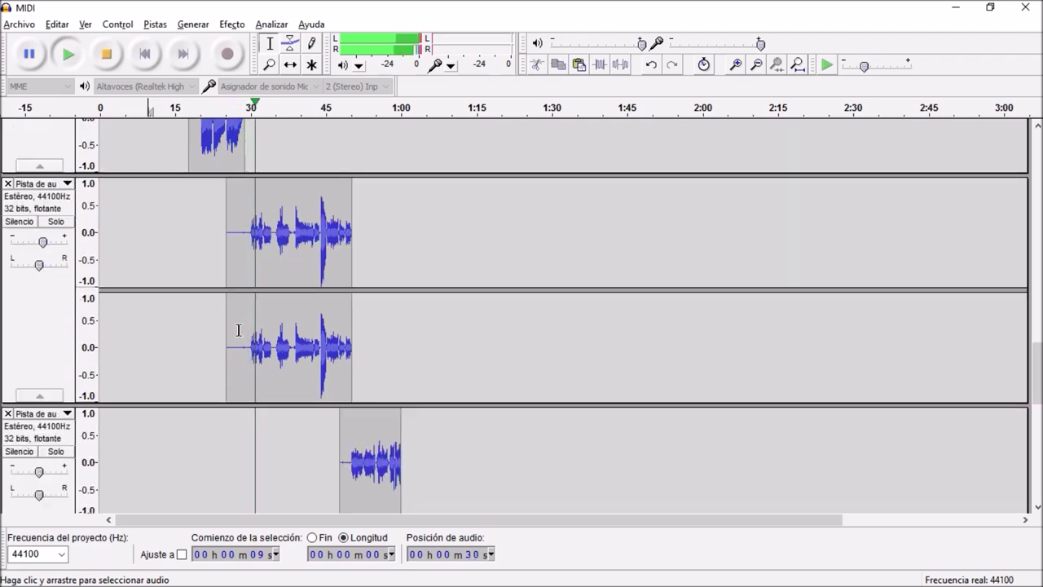
Step: Lower the track gain of the centred take running from about 25 s to 50 s to about 0 dB
double_click(45, 246)
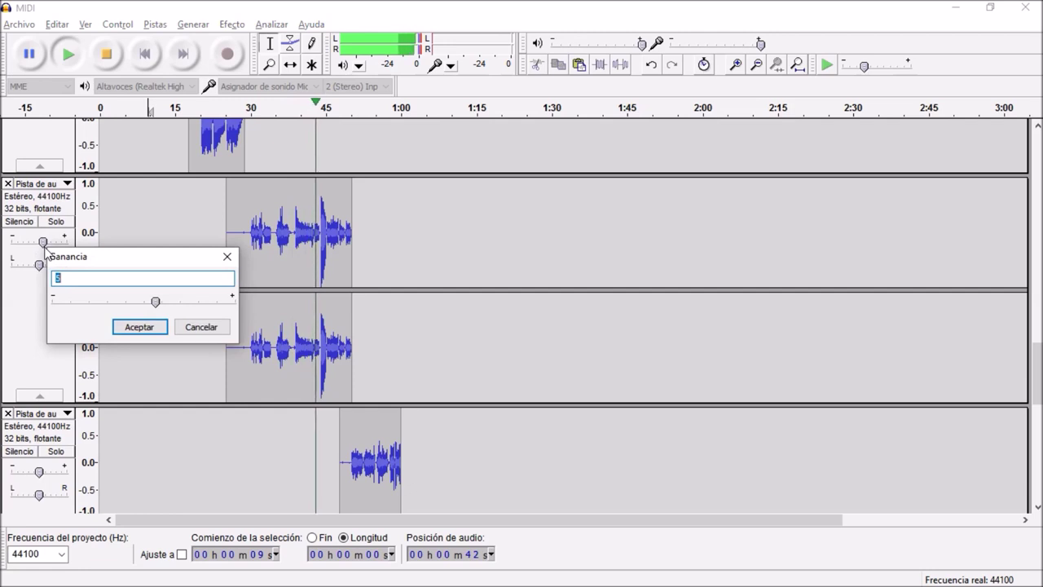
key("Escape")
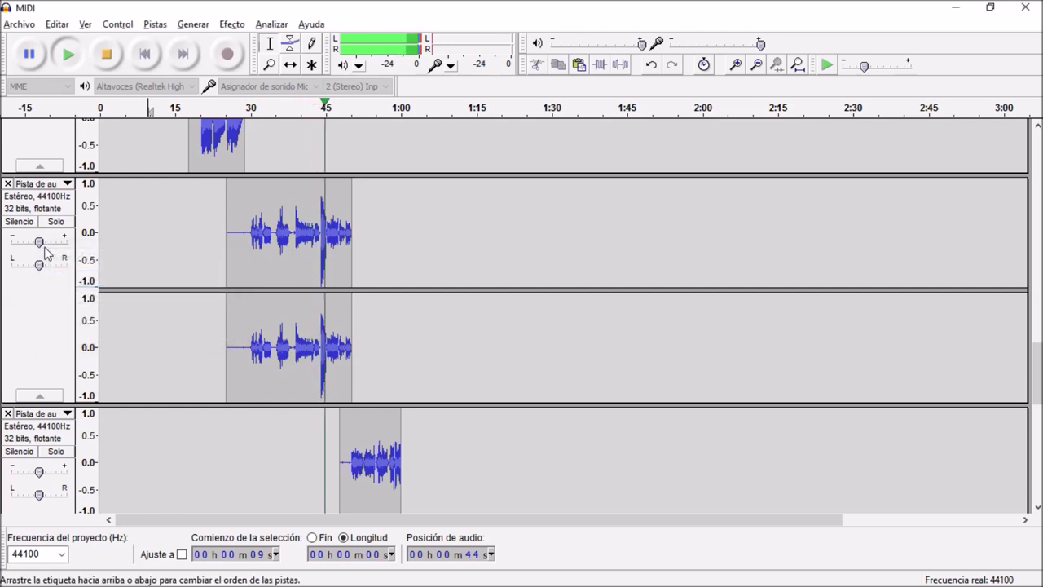
double_click(44, 247)
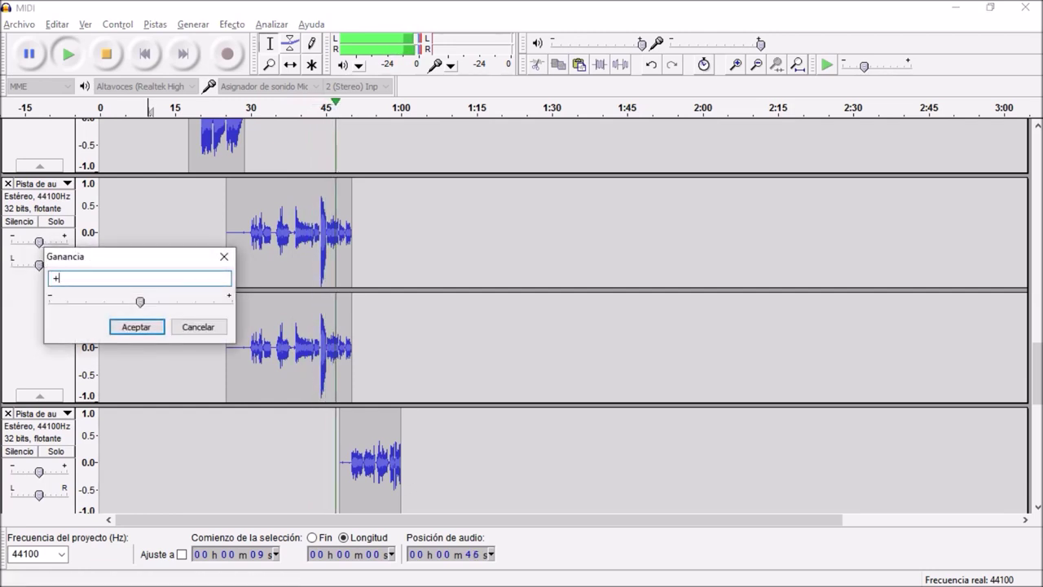
key("Escape")
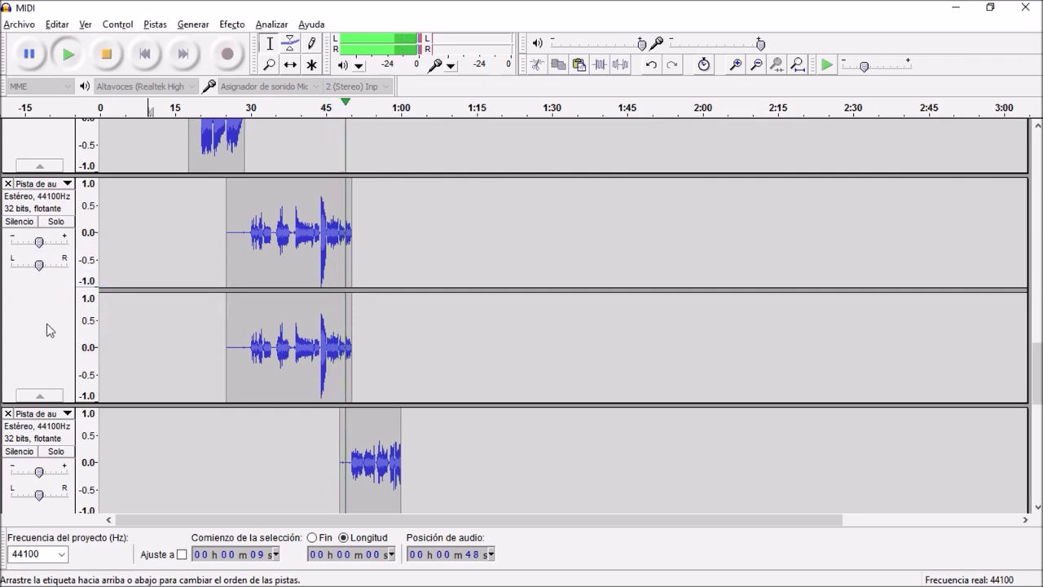
Step: Follow playback through the layered 48 s takes and check the left-panned take's gain without changing it
scroll(46, 324, "down", 4)
scroll(47, 330, "down", 1)
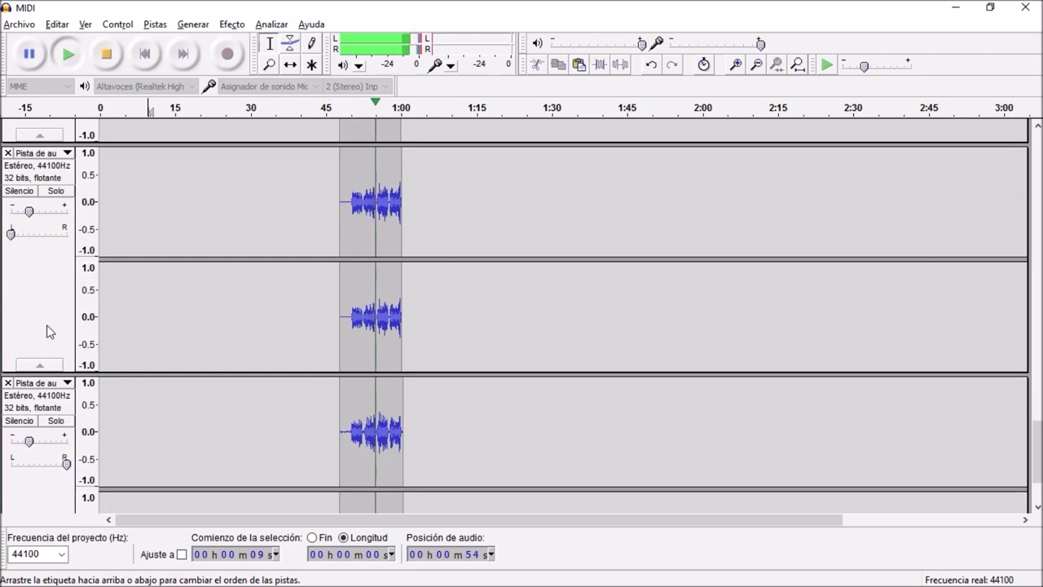
double_click(29, 212)
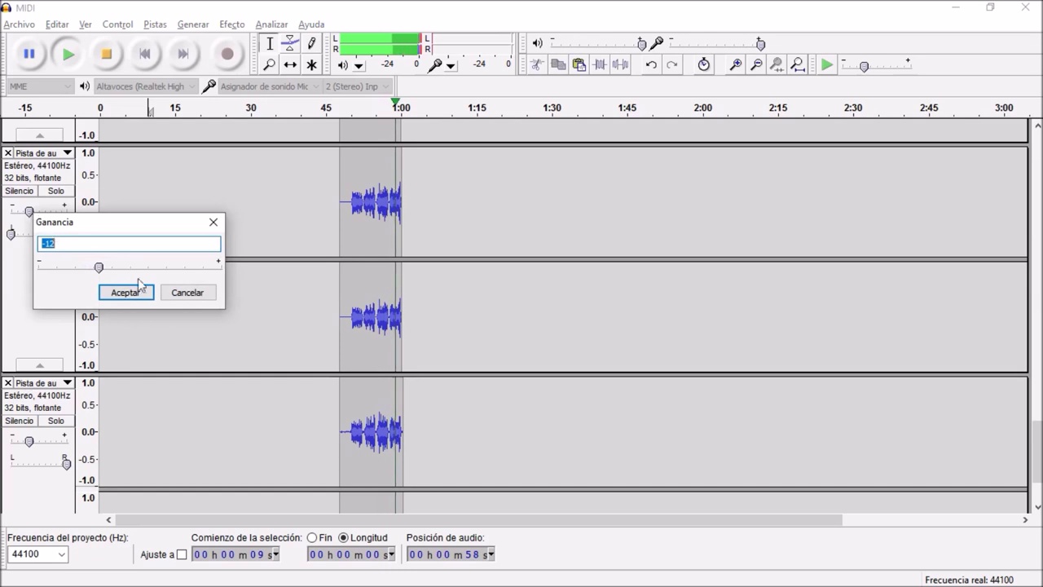
left_click(189, 293)
scroll(187, 291, "up", 3)
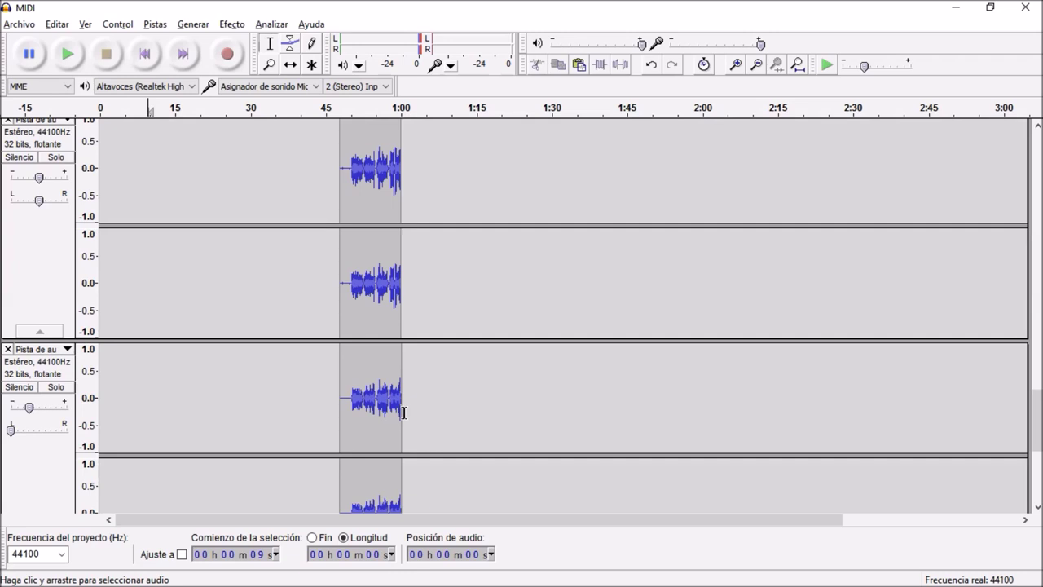
Step: Switch to Chrome and view the MediaFire pages for Audacity with Autotune and Lame Audacity, plus the El Reactor GT YouTube channel
key("alt+Tab")
key("alt+Tab")
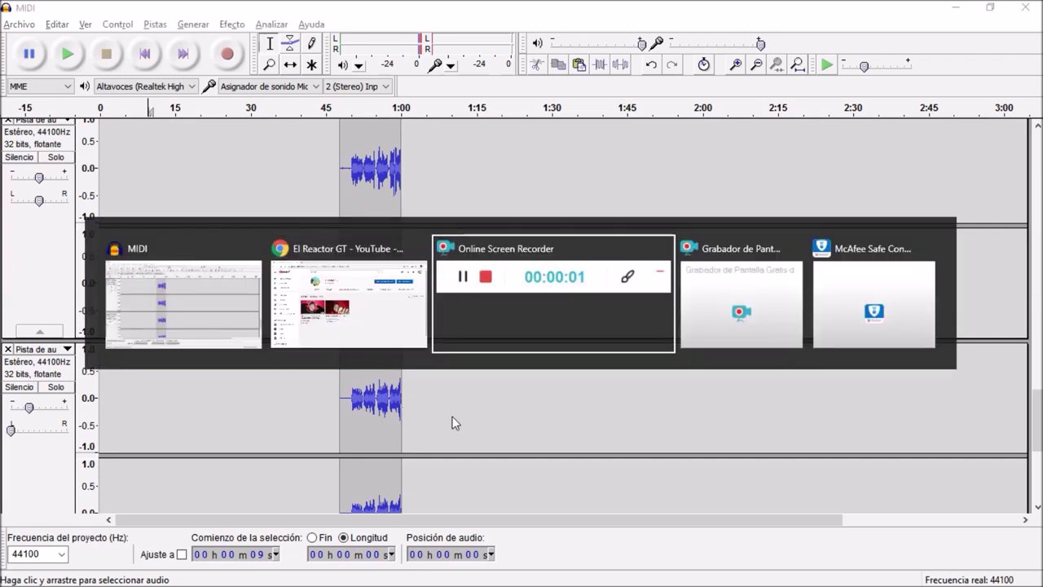
left_click(443, 414)
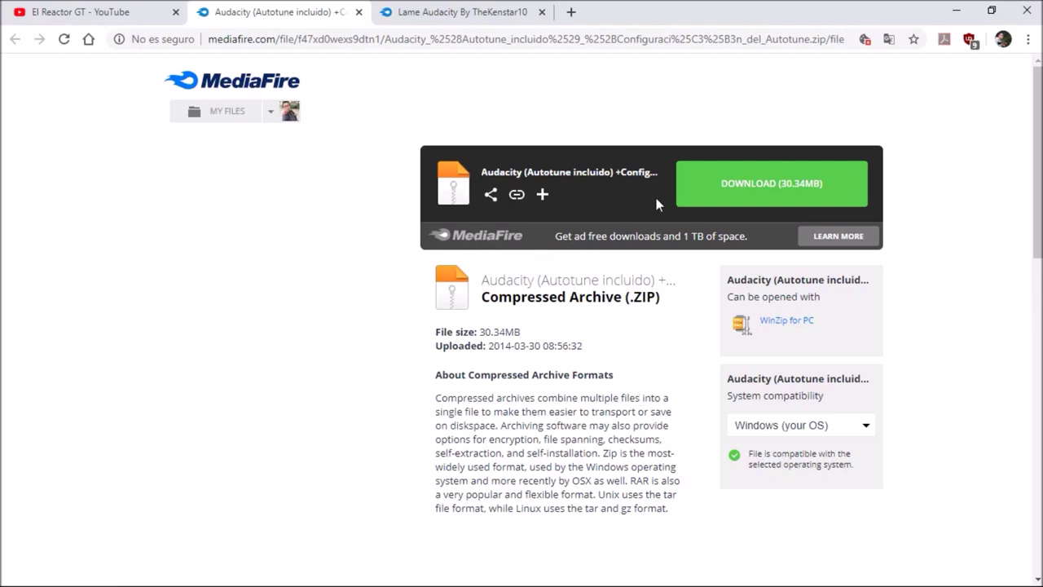
left_click(494, 18)
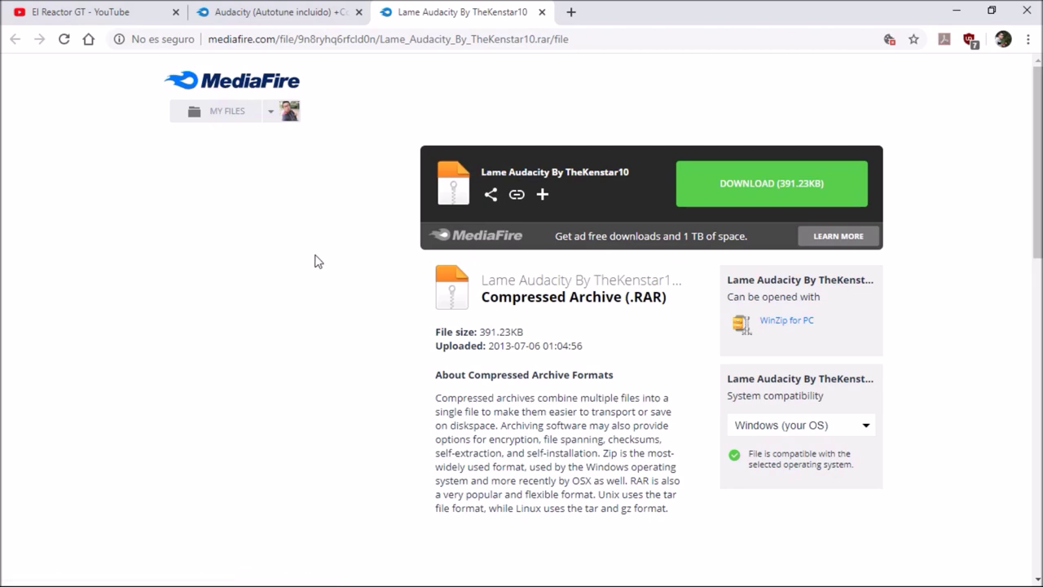
left_click(101, 17)
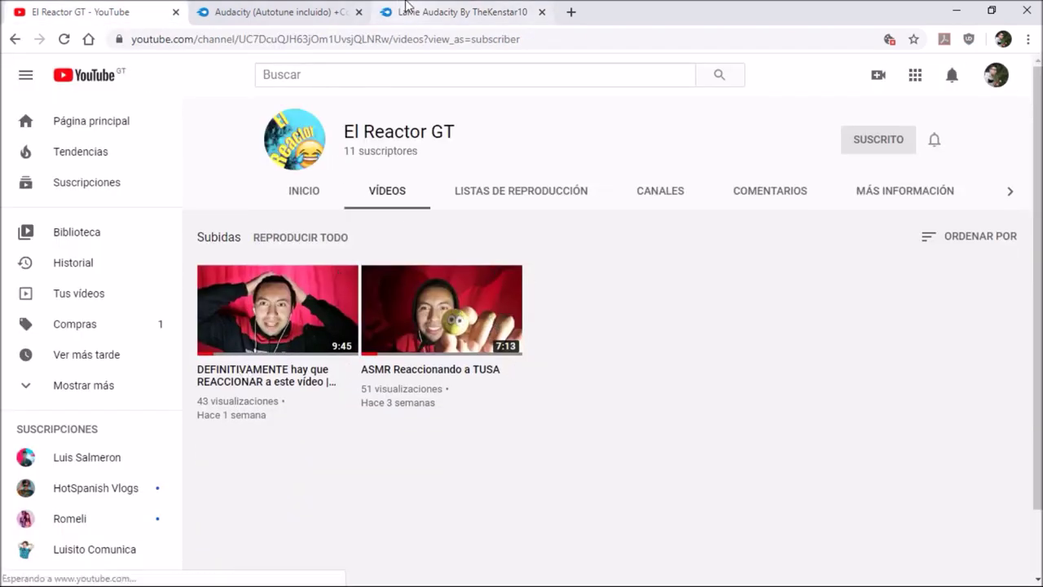
left_click(465, 12)
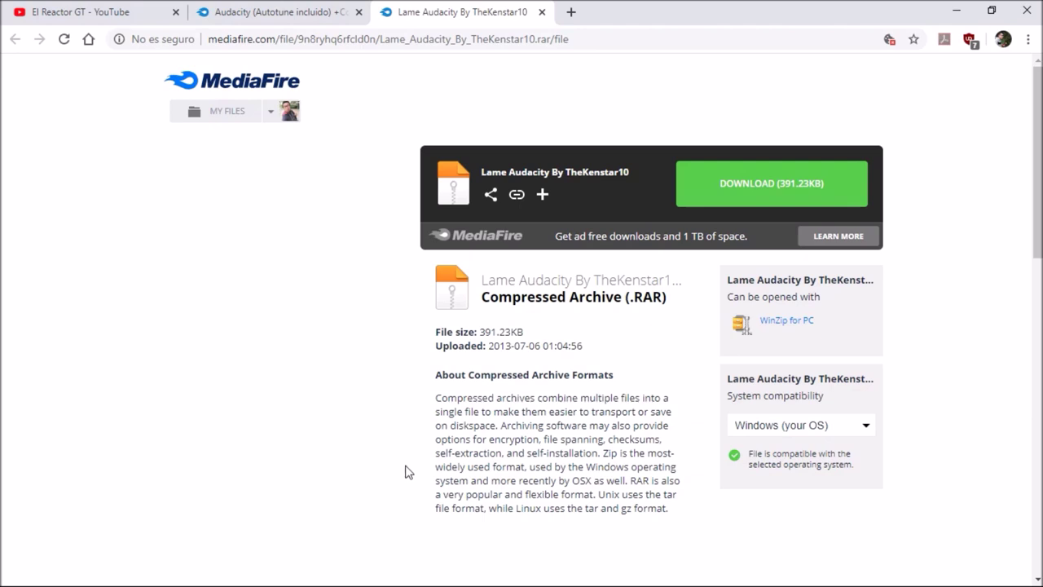
key("alt+Tab")
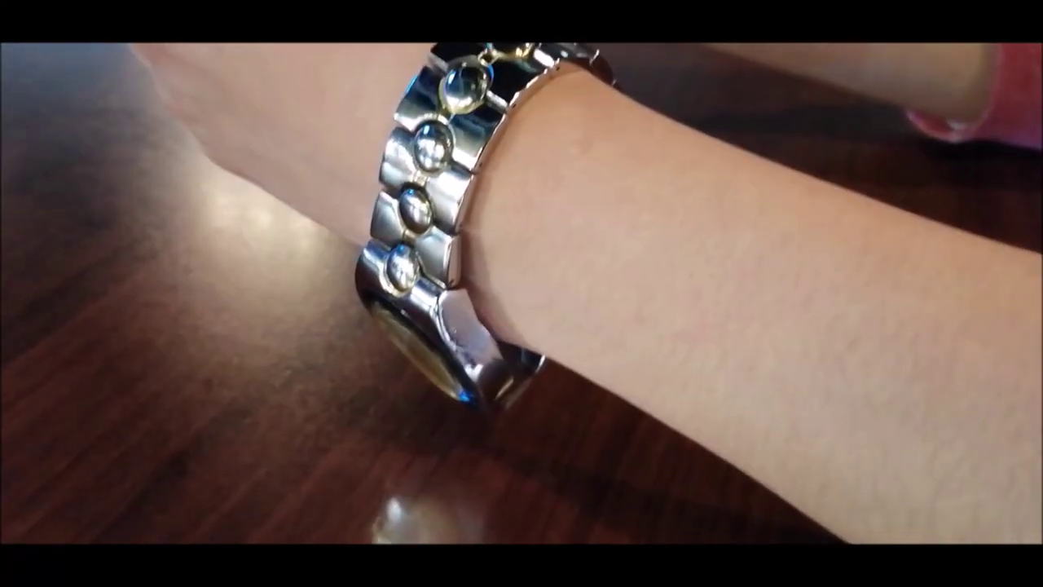